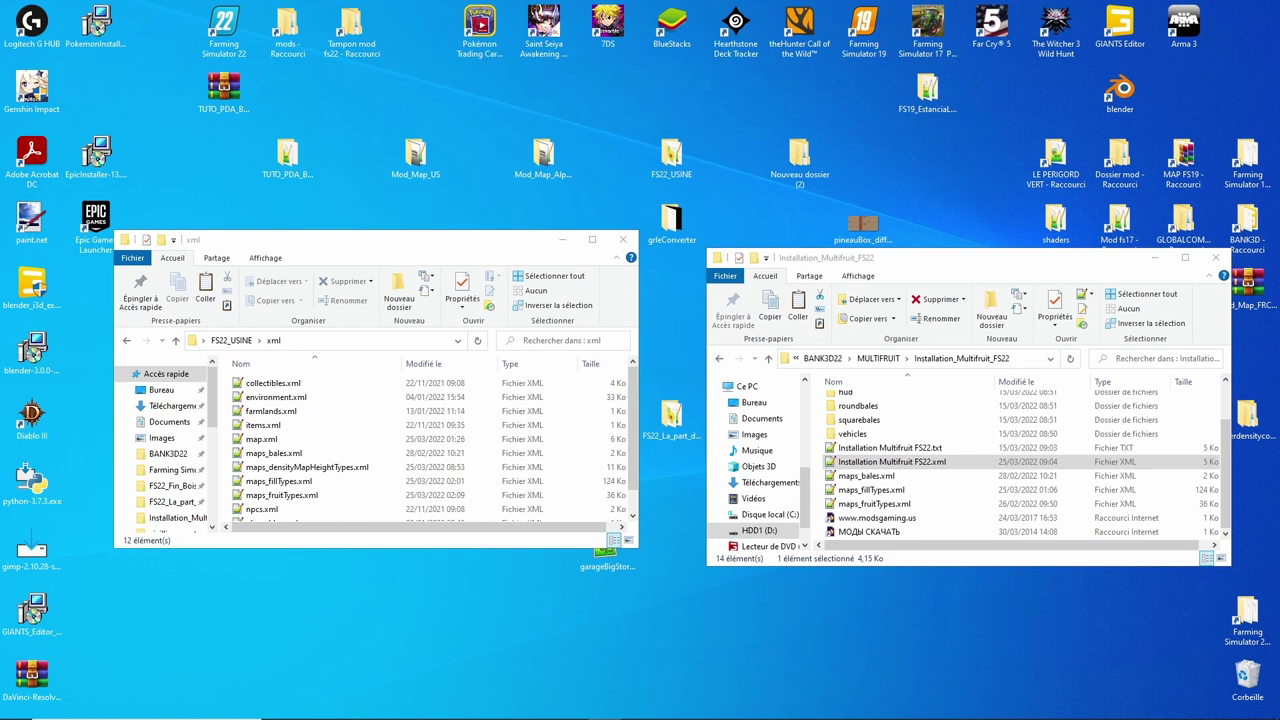
Step: Open map.xml from the FS22_USINE xml folder and examine its additionalFiles entries, including the fillPlane_materialHolder.i3d line
double_click(258, 439)
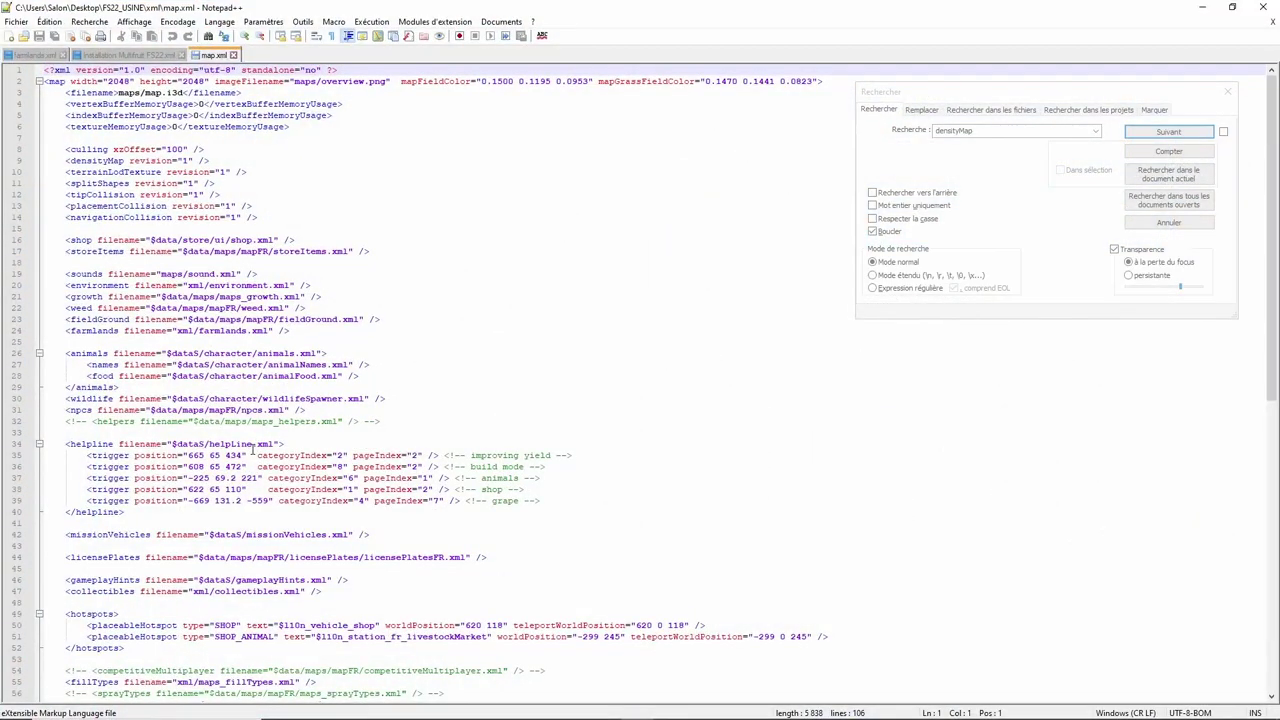
scroll(251, 449, "down", 3)
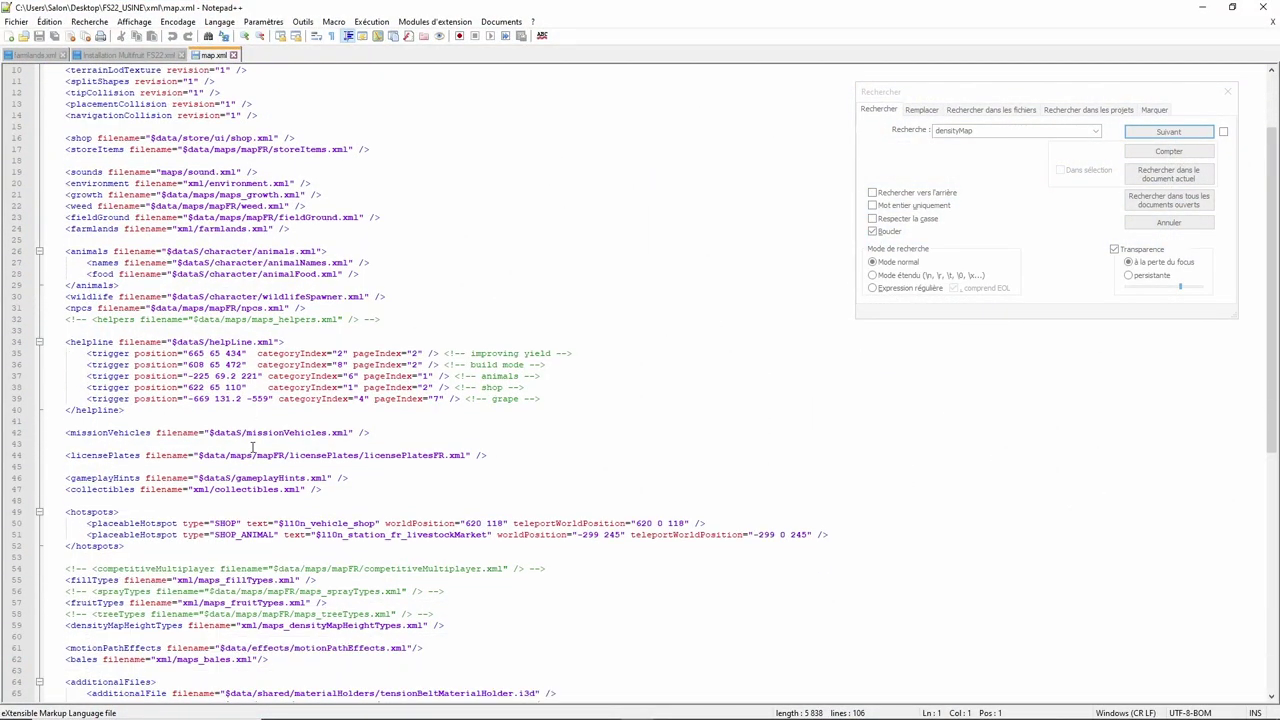
scroll(249, 405, "down", 4)
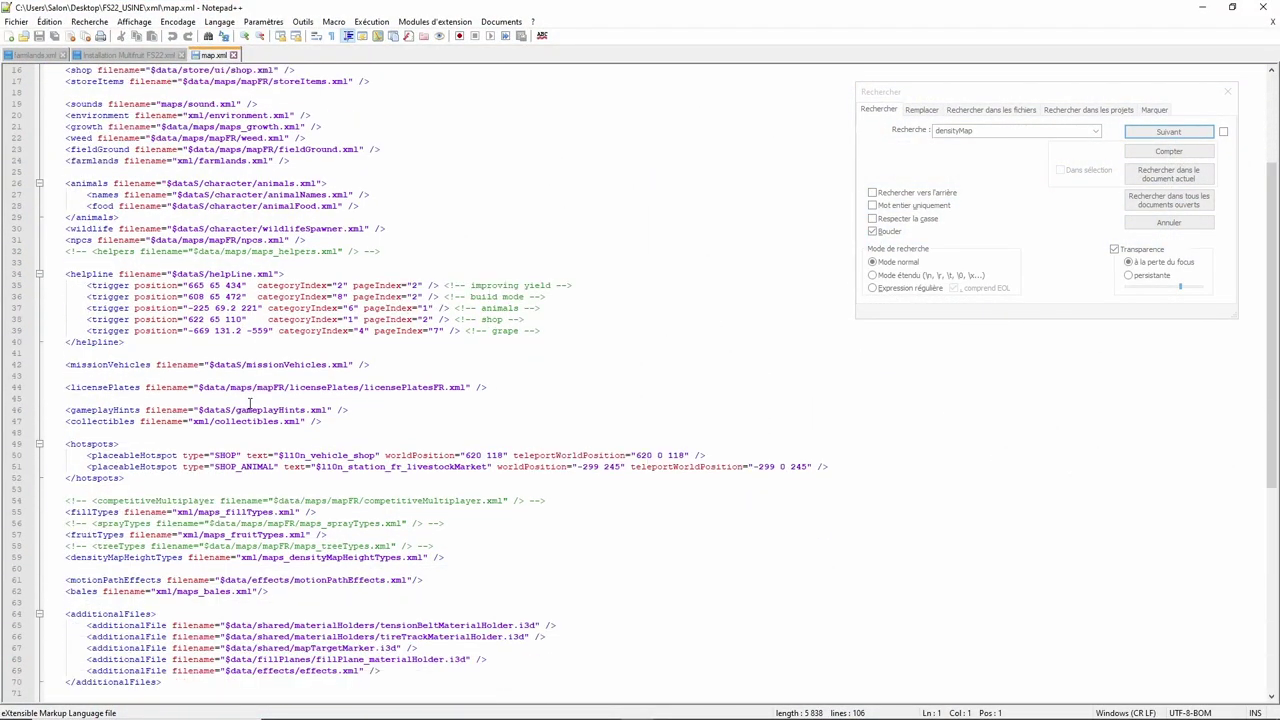
scroll(249, 405, "down", 1)
double_click(133, 510)
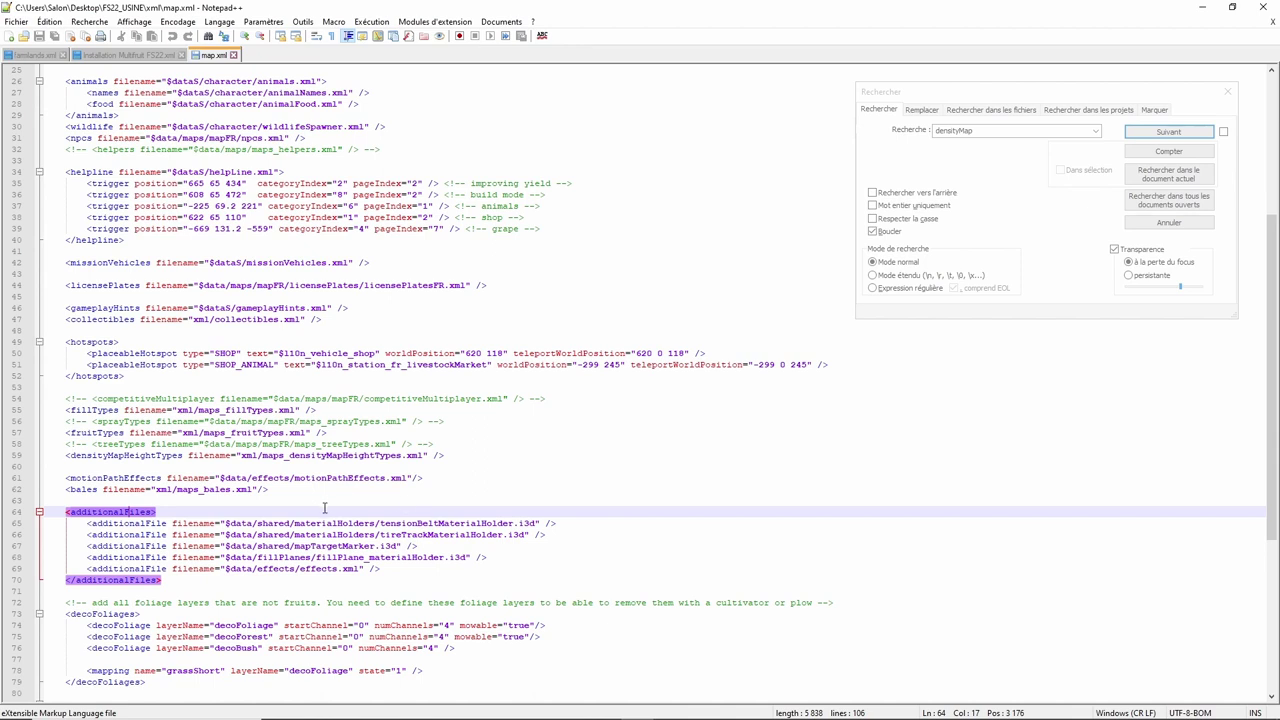
left_click_drag(400, 522, 466, 522)
left_click_drag(391, 534, 486, 534)
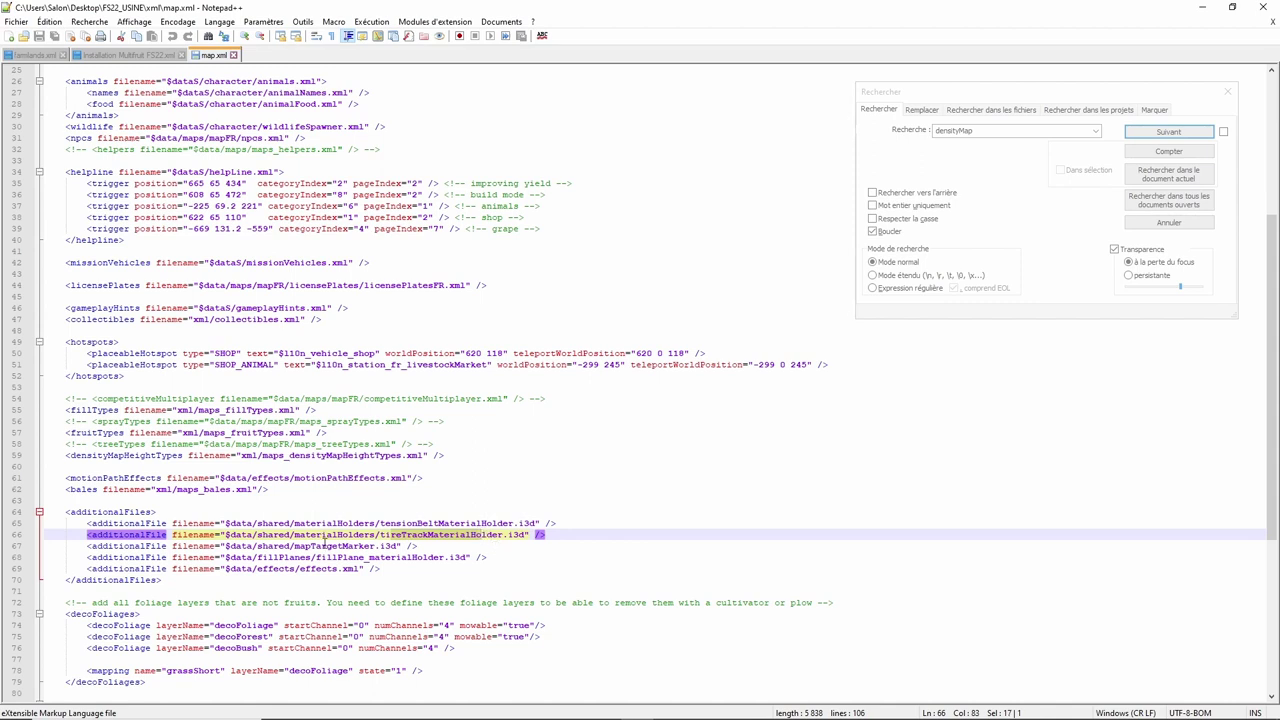
left_click_drag(325, 546, 377, 548)
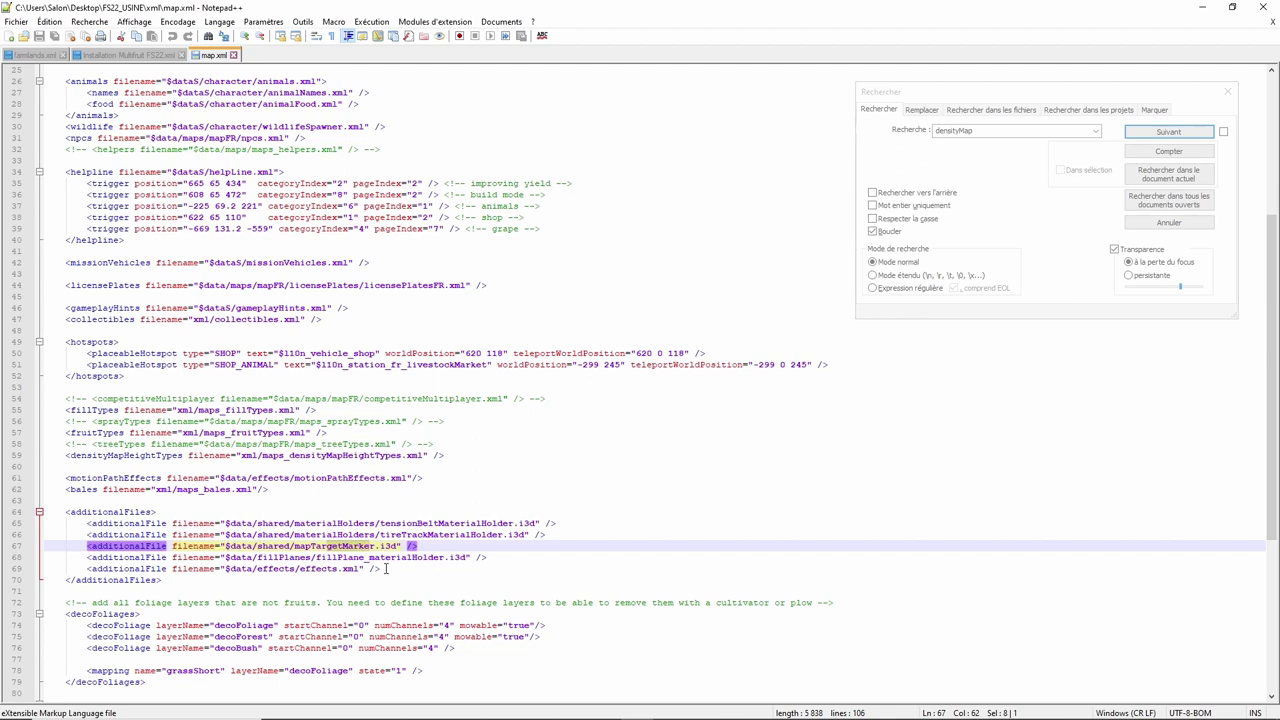
left_click_drag(353, 558, 434, 560)
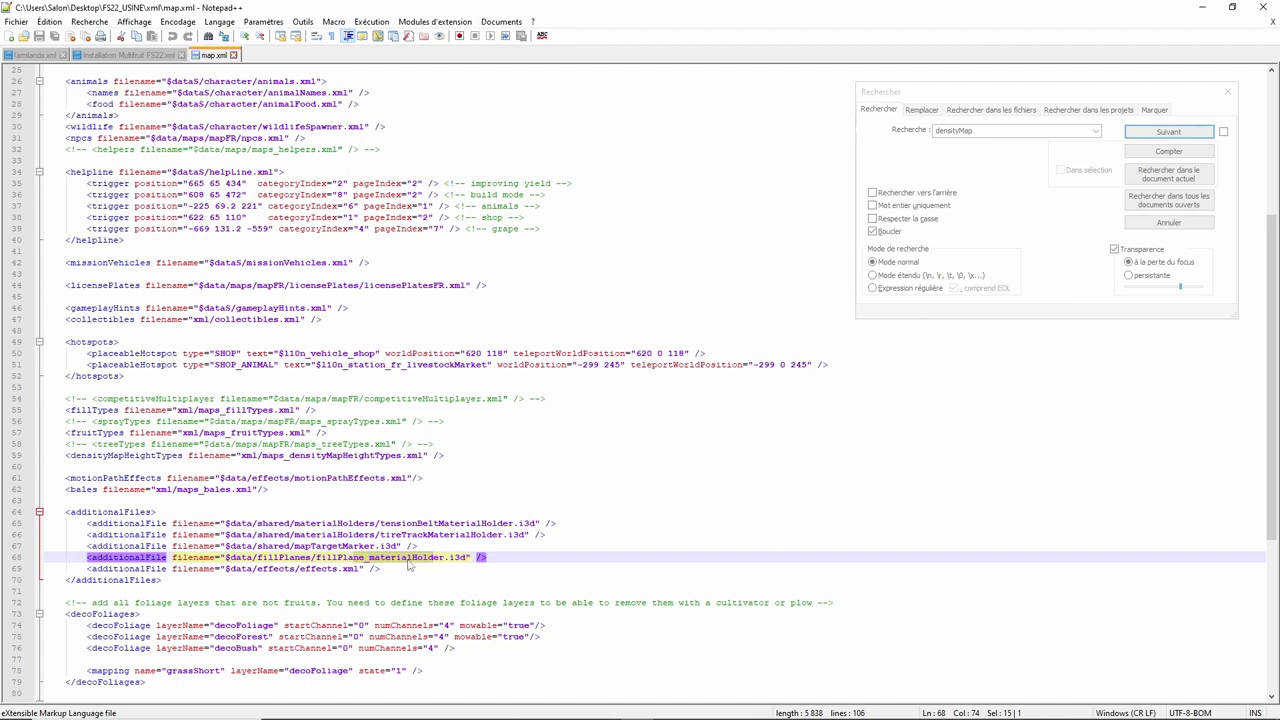
left_click(1204, 9)
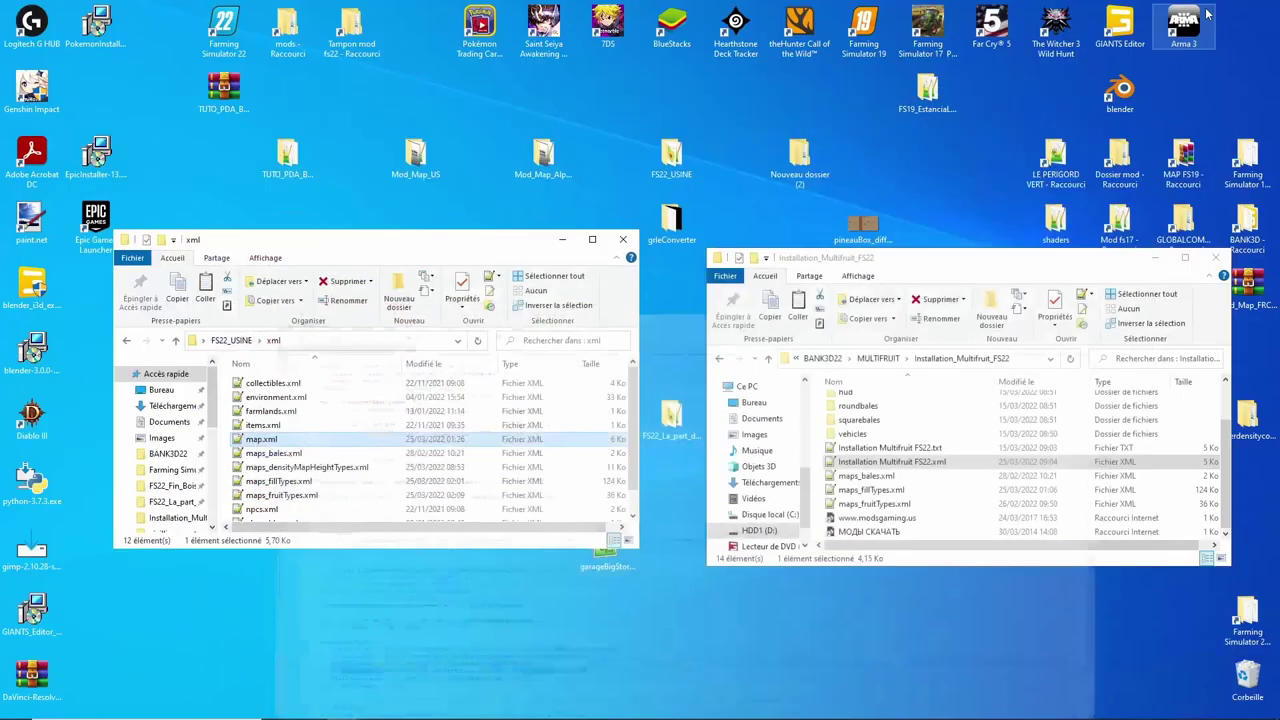
Step: Look through the texture files in the fillPlanes folder of Installation_Multifruit_FS22, and return to the parent folder
scroll(891, 457, "up", 2)
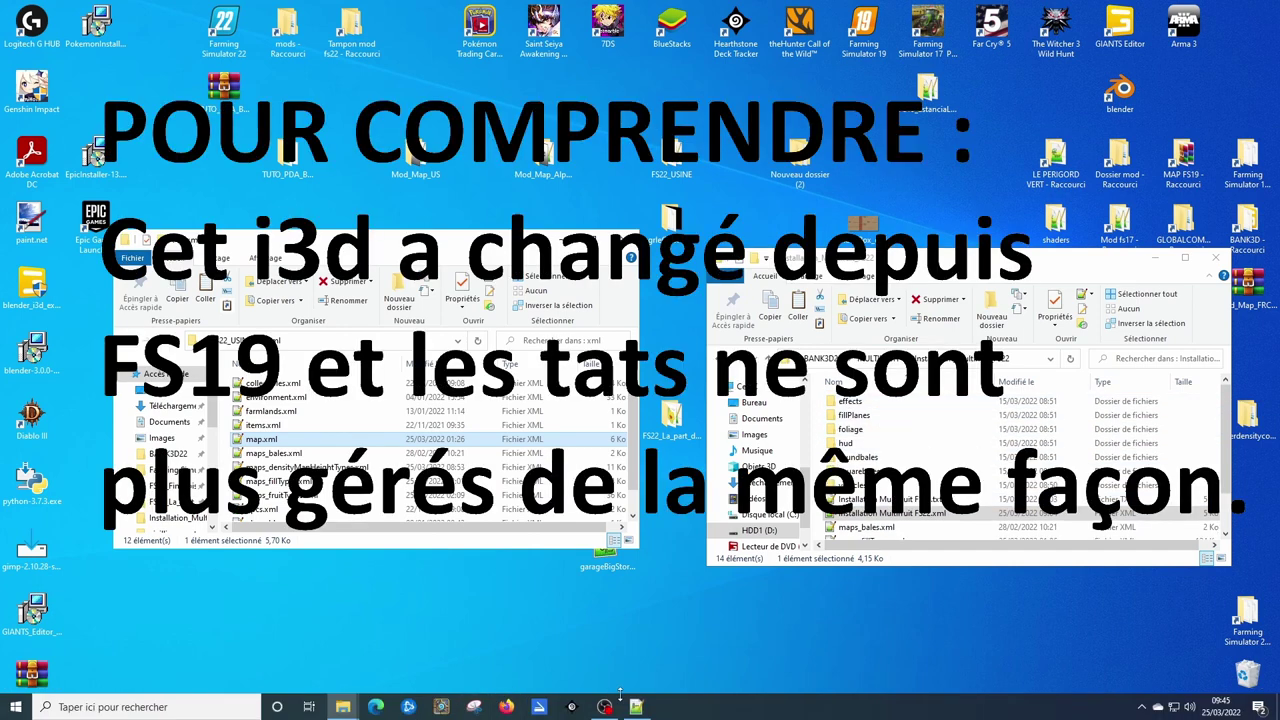
left_click(636, 707)
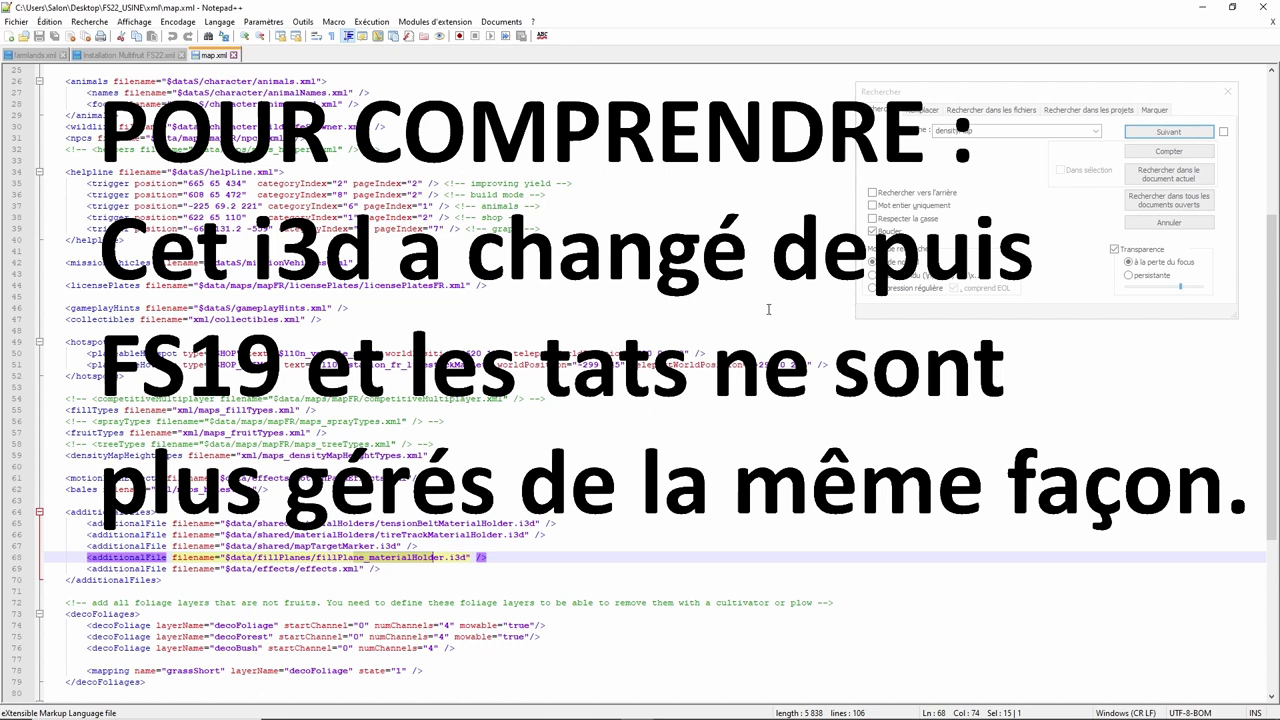
left_click(1203, 9)
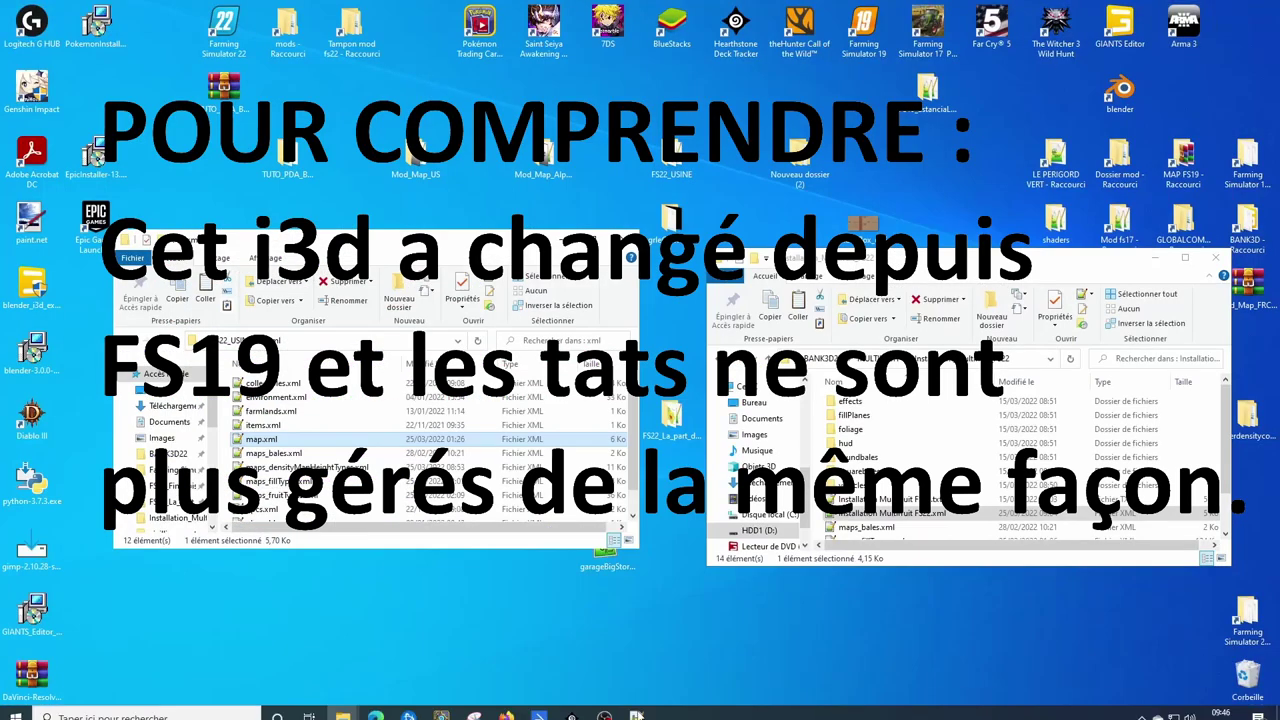
double_click(855, 415)
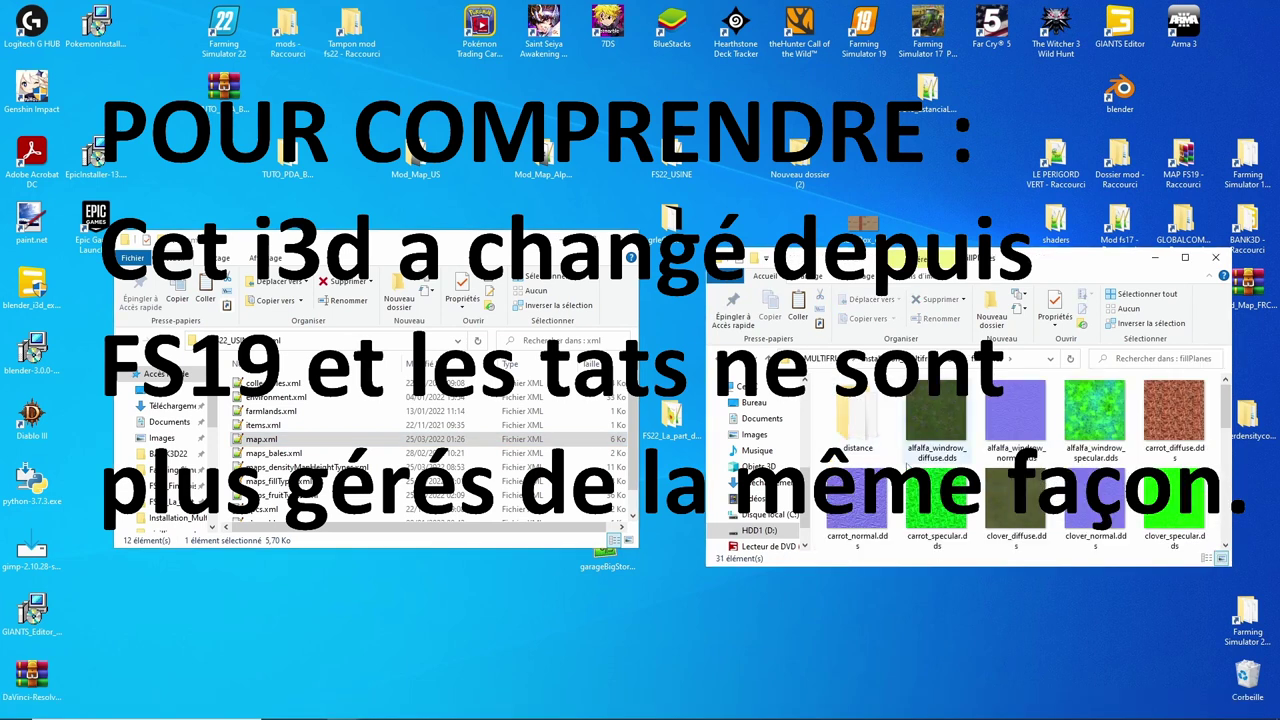
scroll(906, 462, "down", 5)
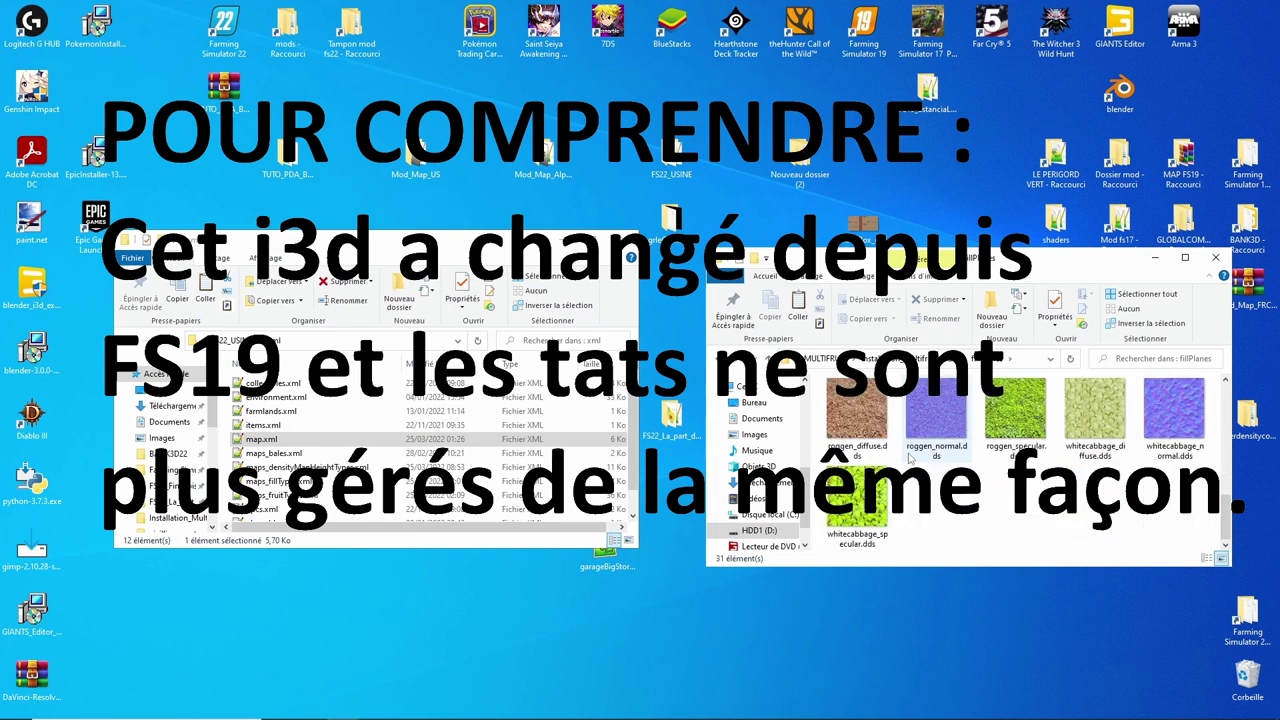
scroll(909, 458, "up", 5)
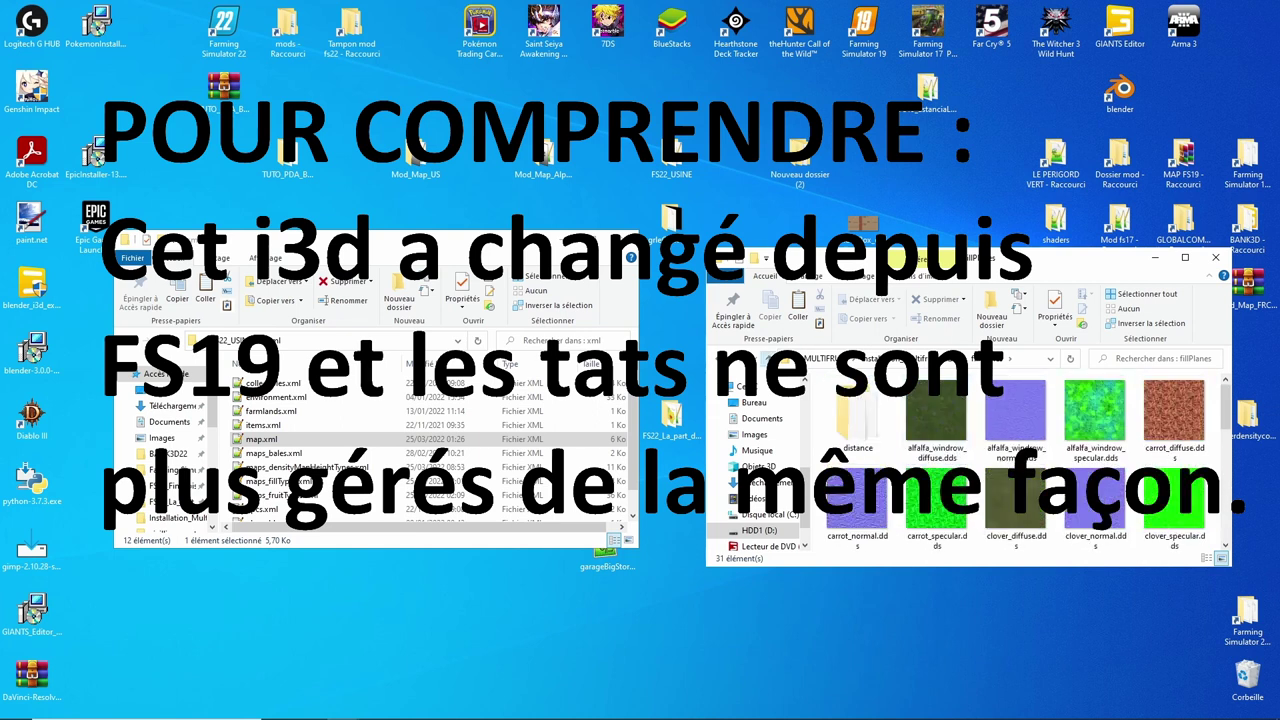
key("alt+Up")
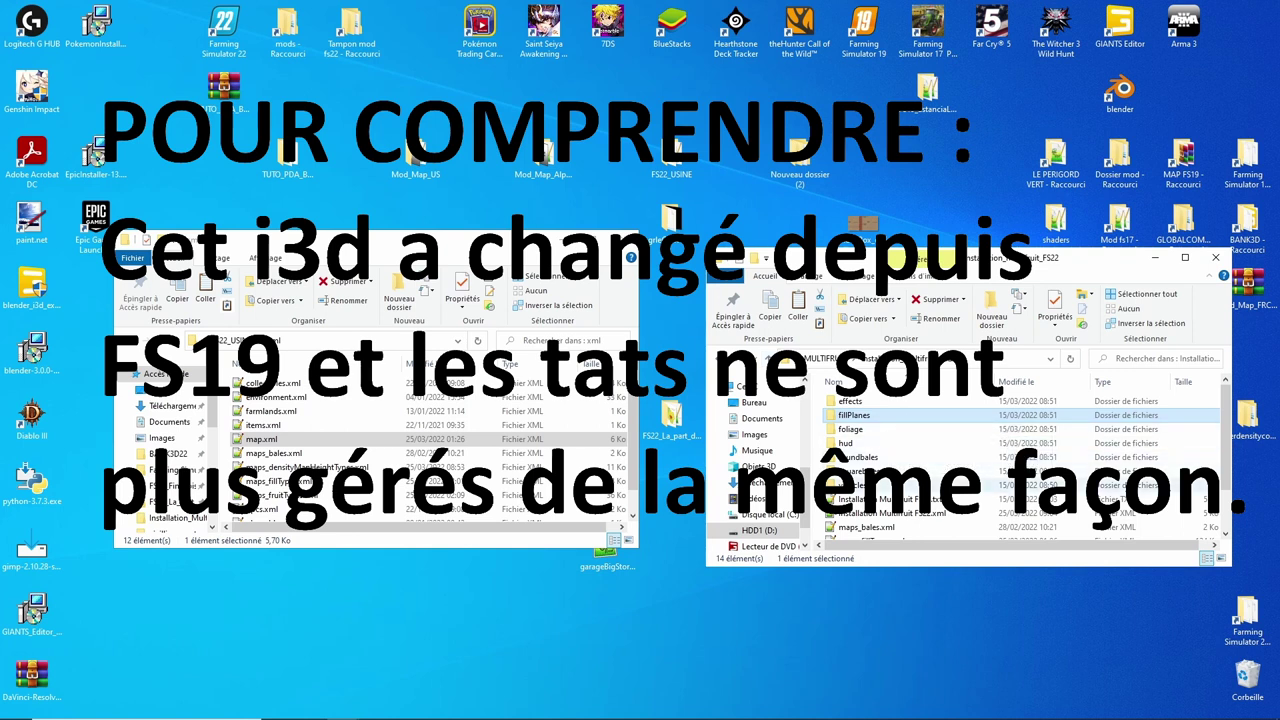
Step: Look through the effects folder and its belt subfolder in the multifruit package, and return to Installation_Multifruit_FS22
double_click(883, 403)
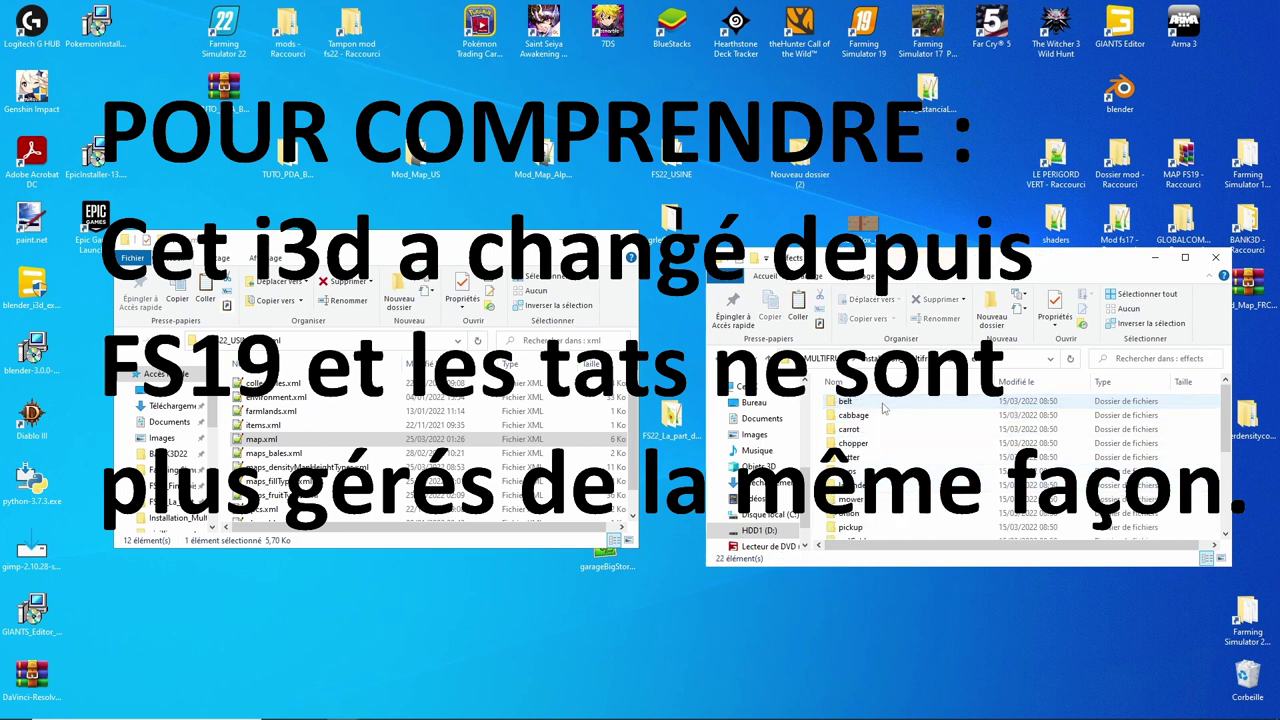
scroll(890, 450, "down", 5)
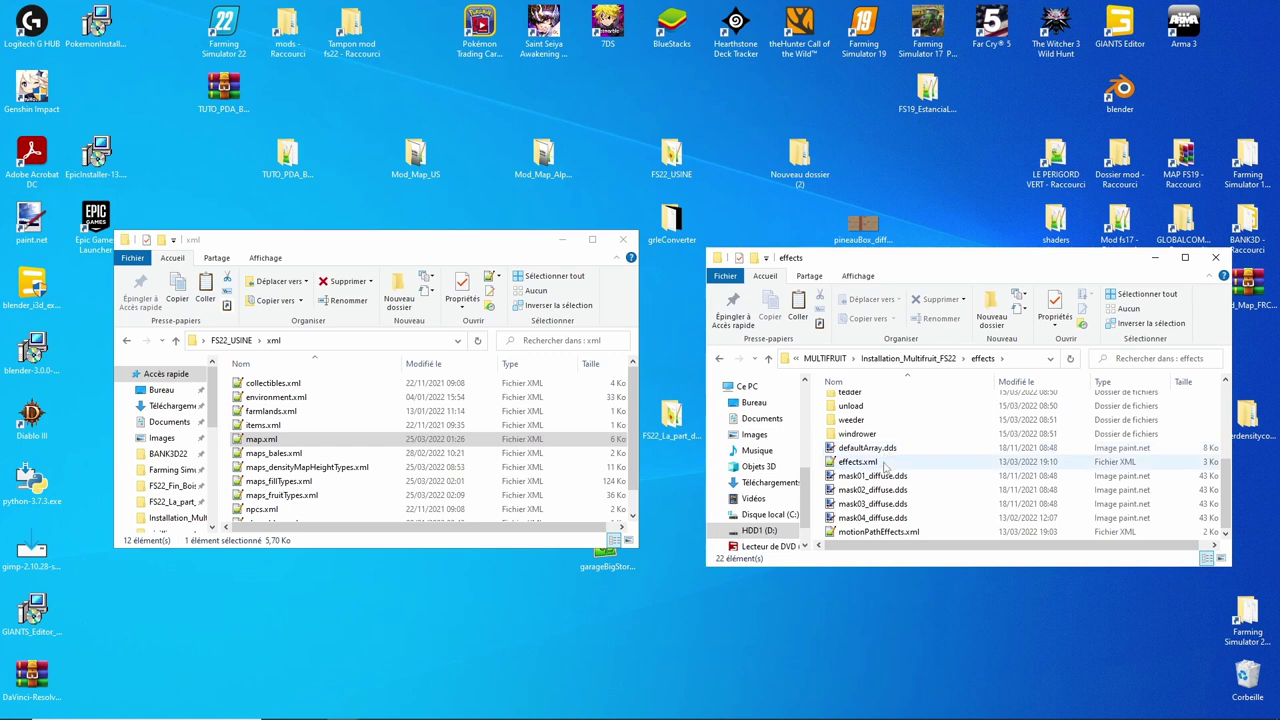
scroll(878, 445, "up", 4)
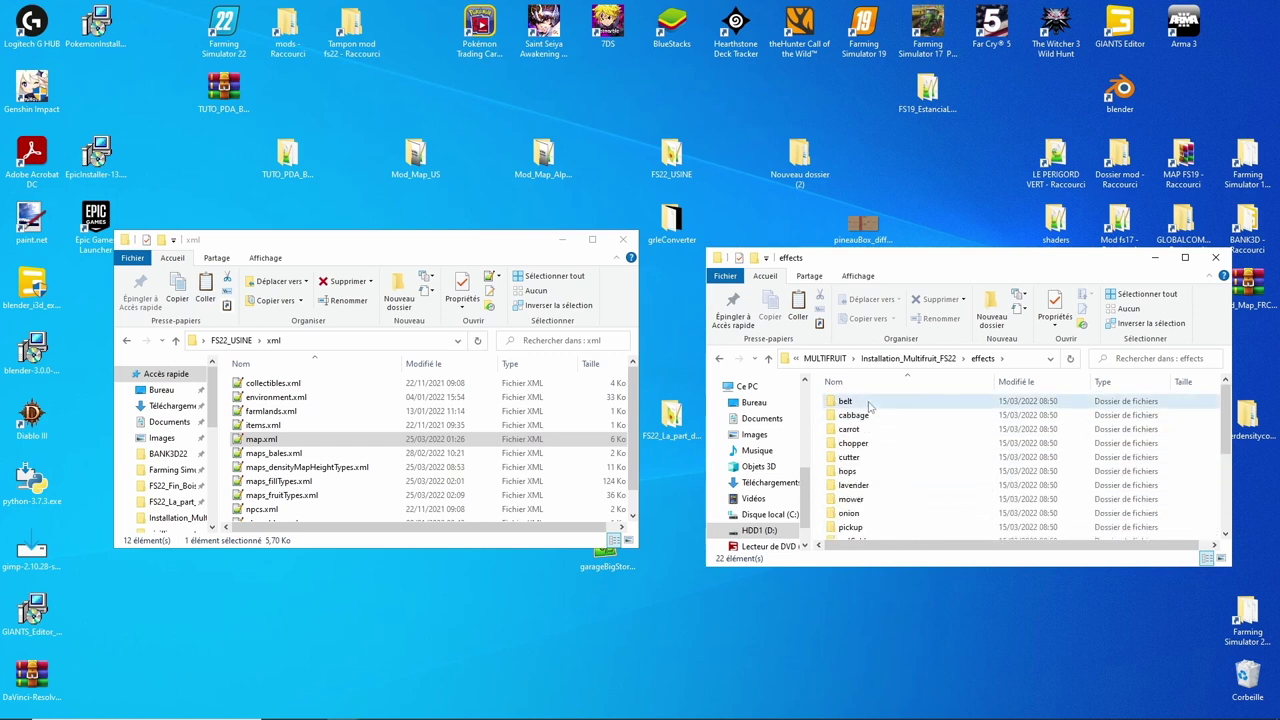
double_click(848, 401)
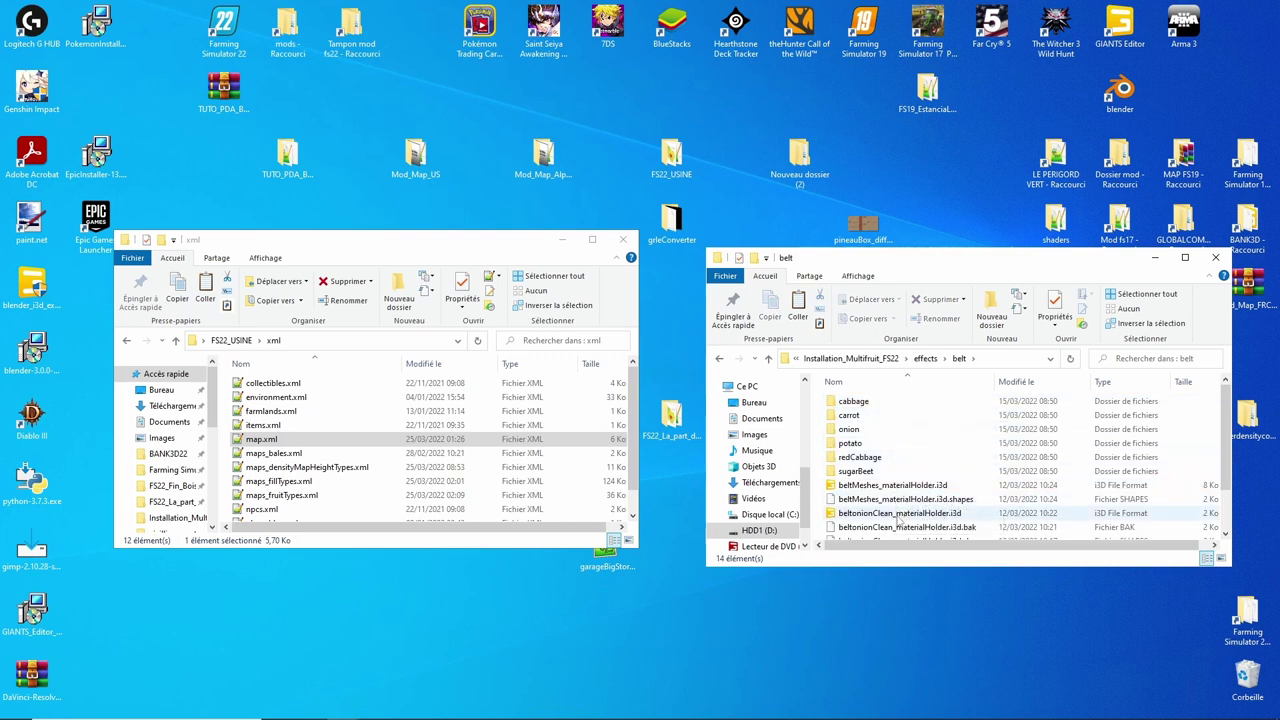
left_click(767, 358)
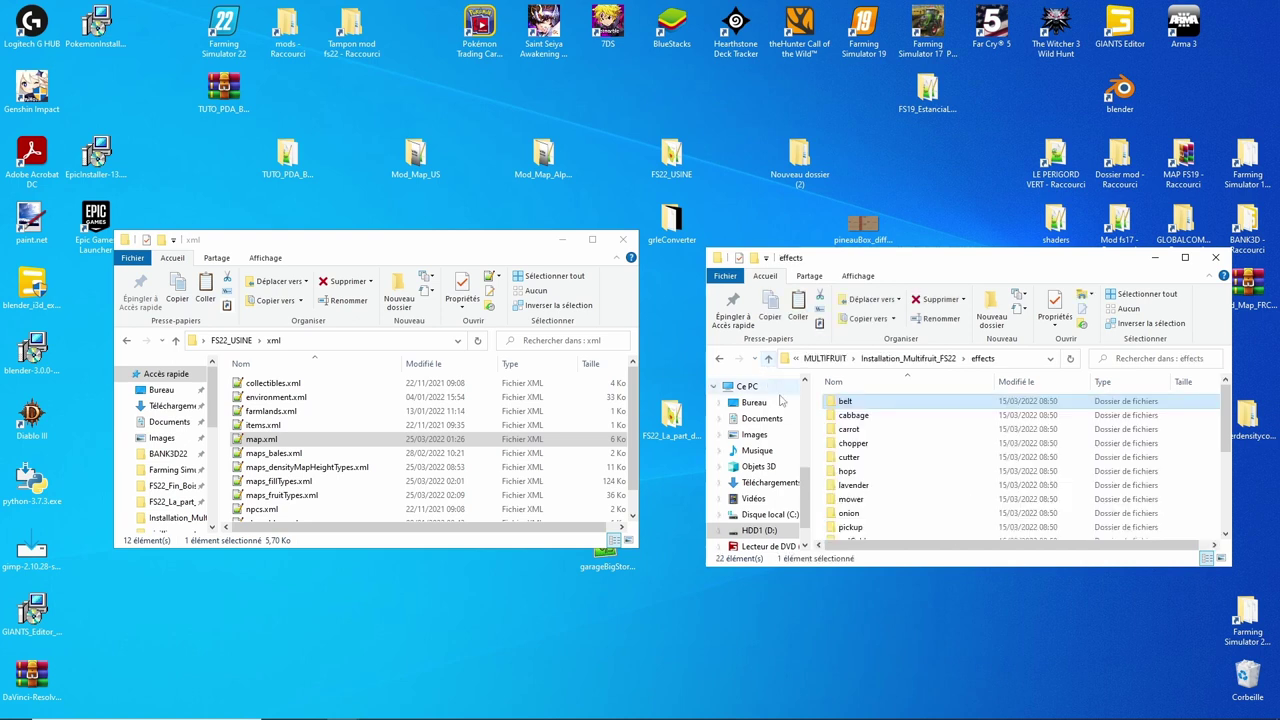
left_click(767, 358)
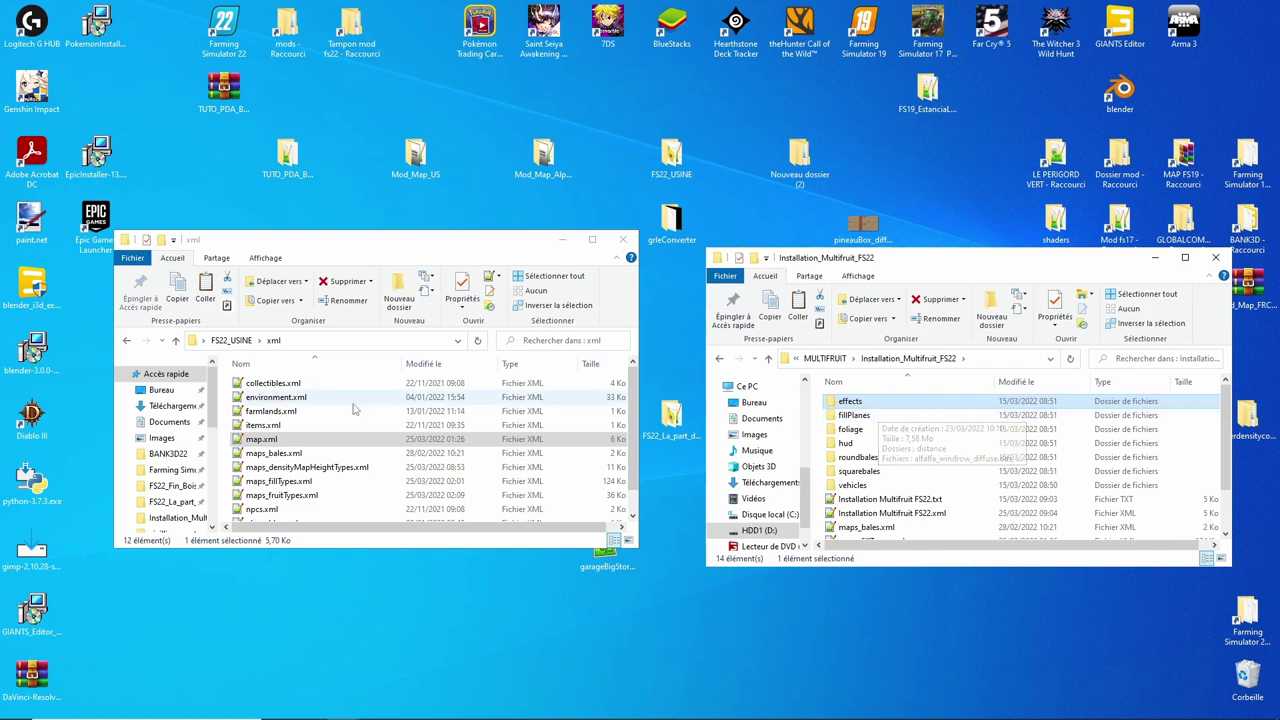
Step: Open the newFruits folder inside the FS22_USINE maps folder and check its effects and hud subfolders
left_click(177, 341)
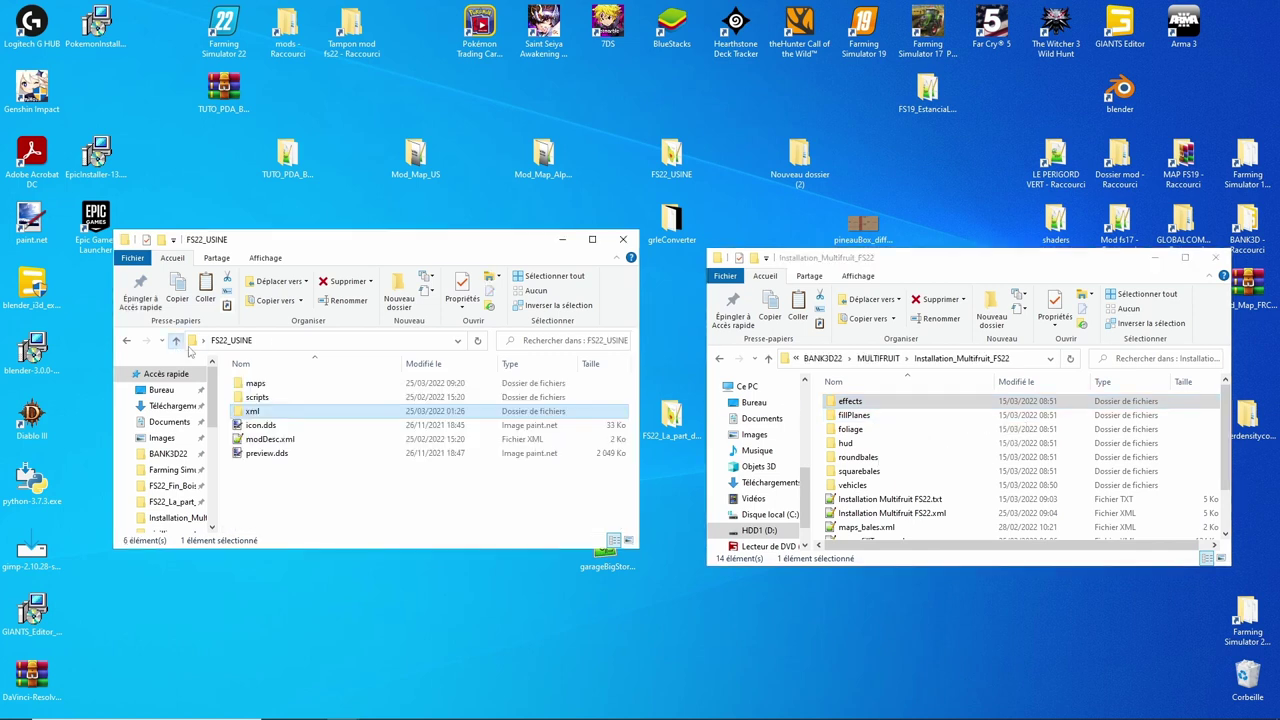
double_click(300, 386)
double_click(314, 400)
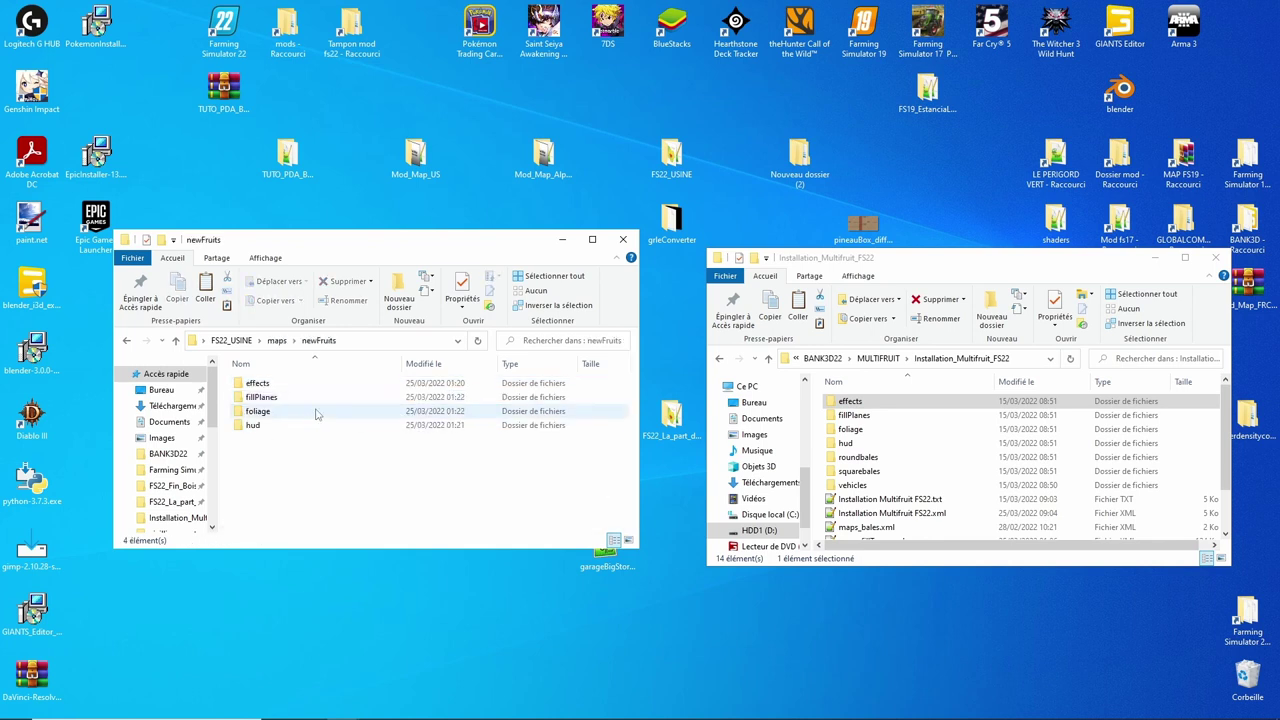
left_click(310, 385)
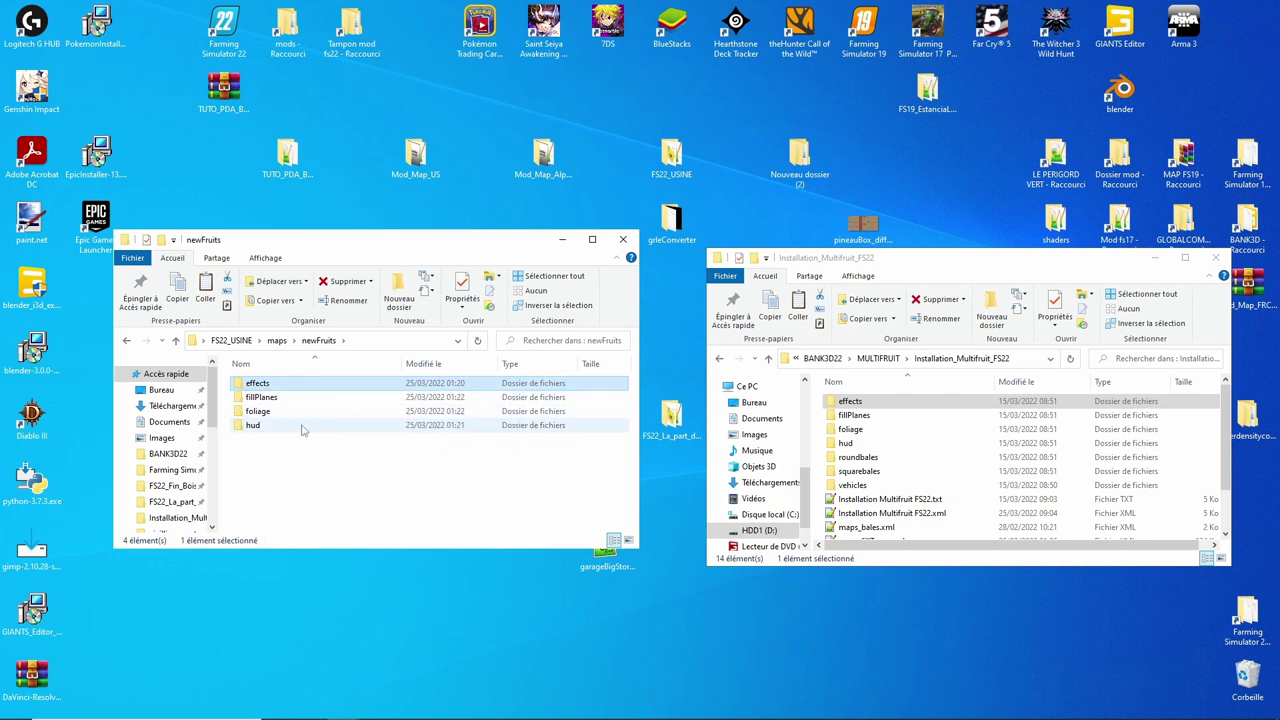
left_click(302, 426)
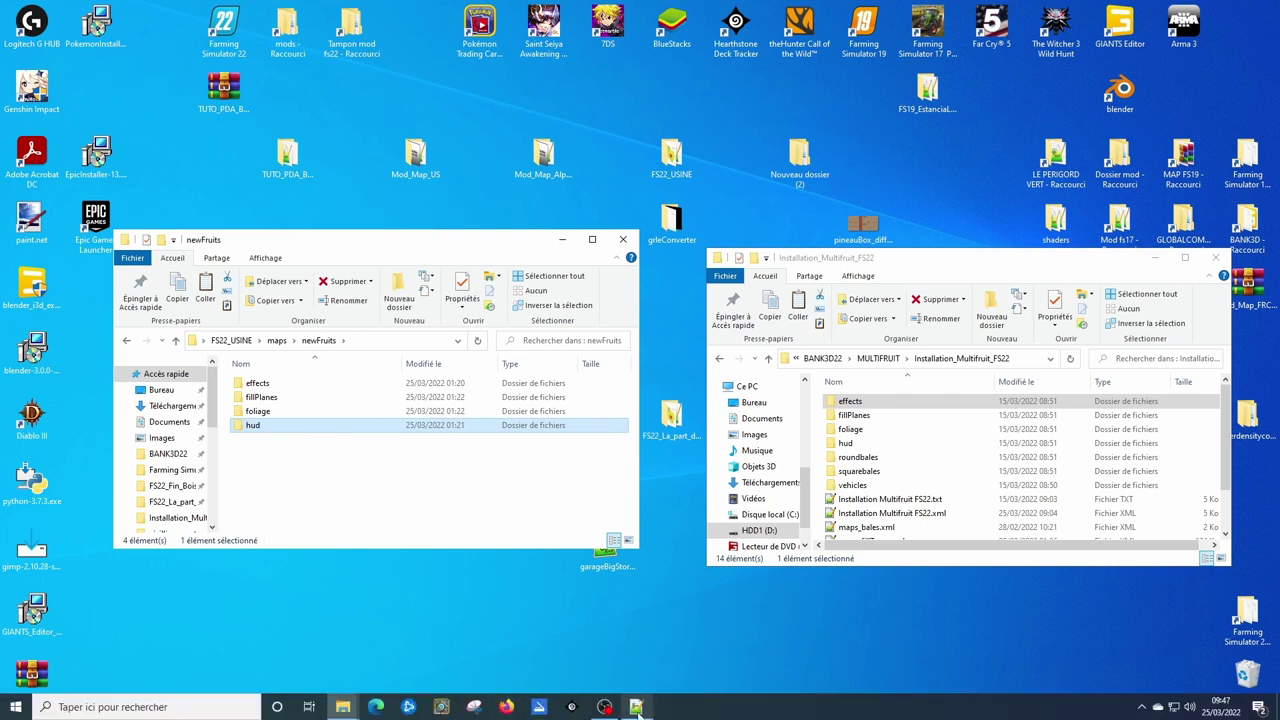
Step: Go back up to the FS22_USINE maps folder and look over its contents
left_click(637, 707)
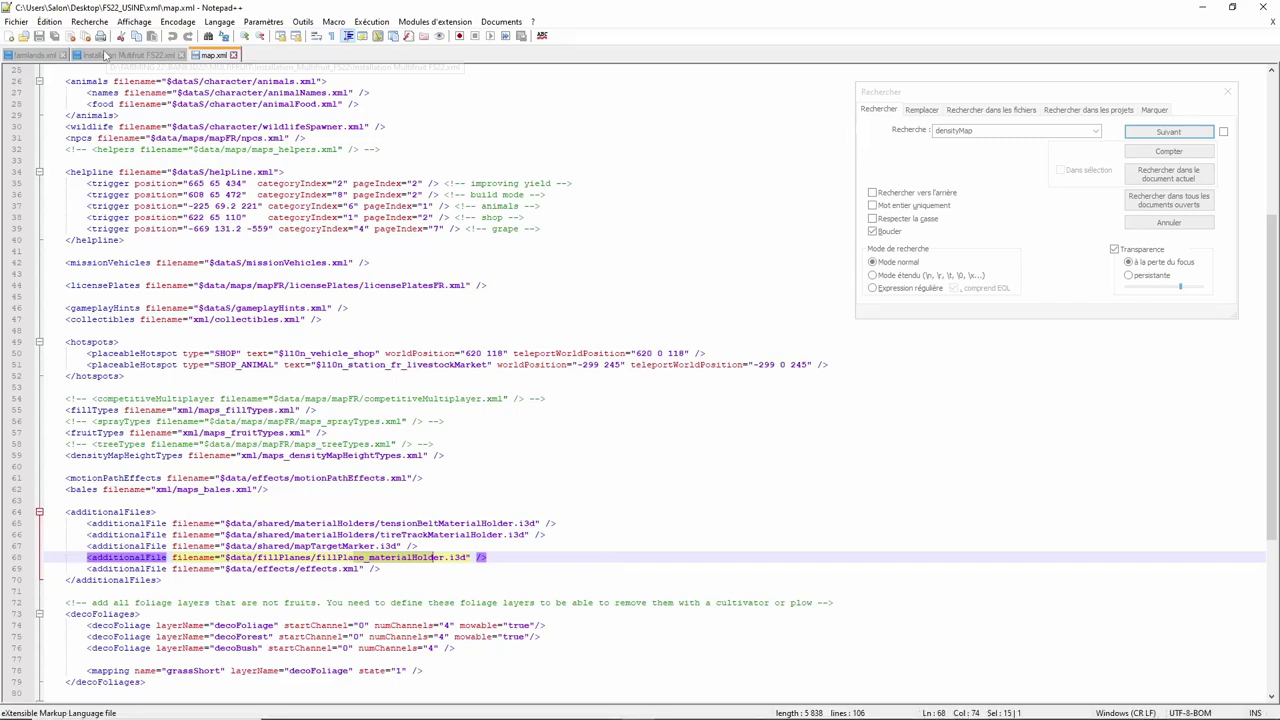
left_click(1202, 7)
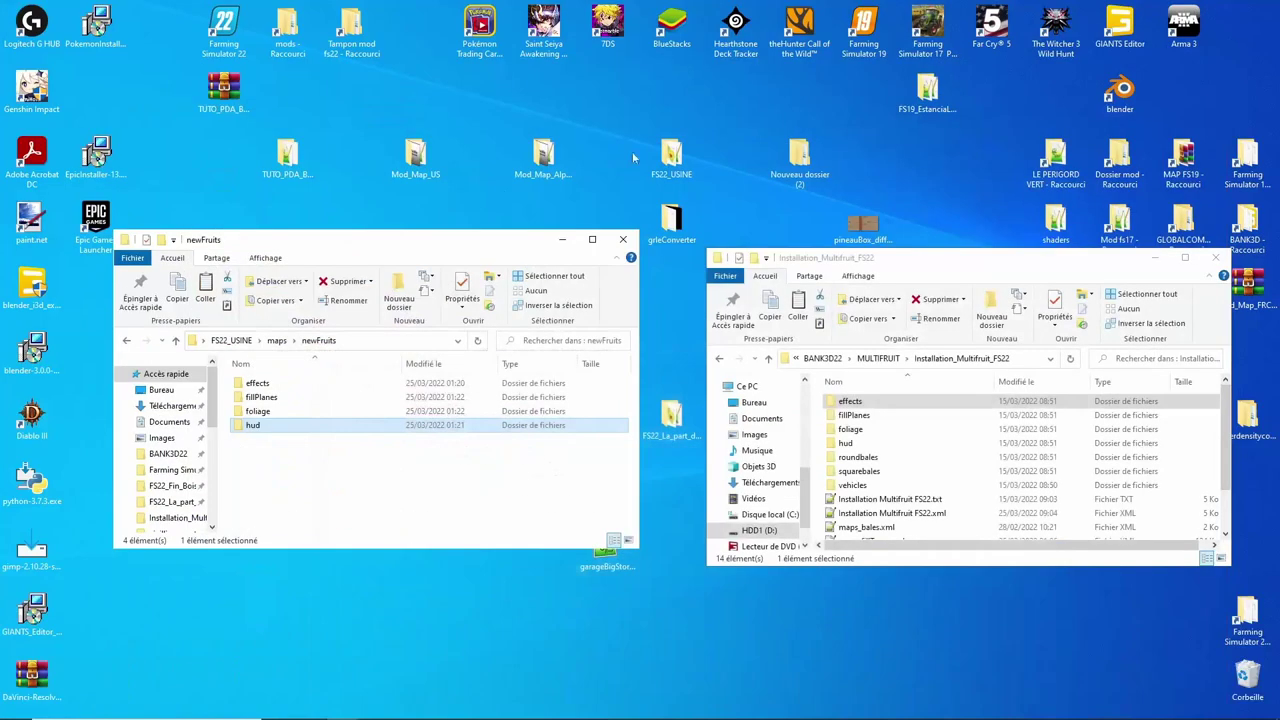
left_click(175, 341)
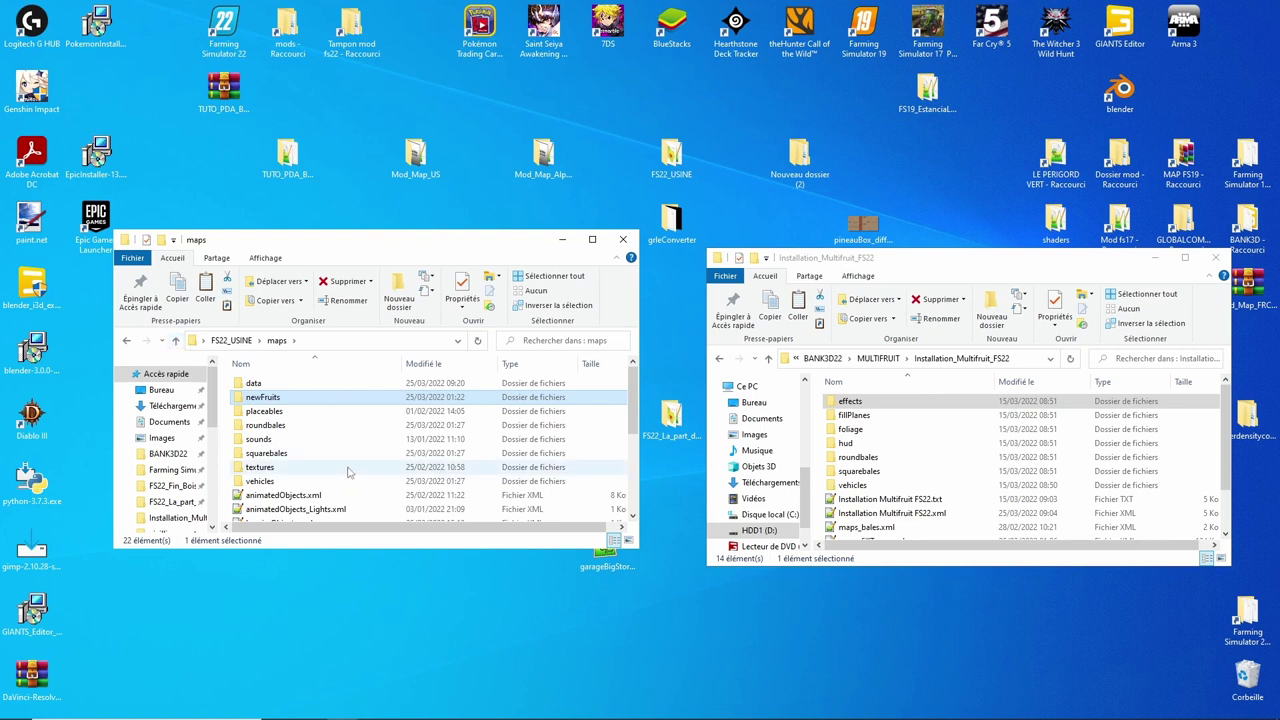
scroll(345, 470, "down", 2)
scroll(311, 453, "up", 2)
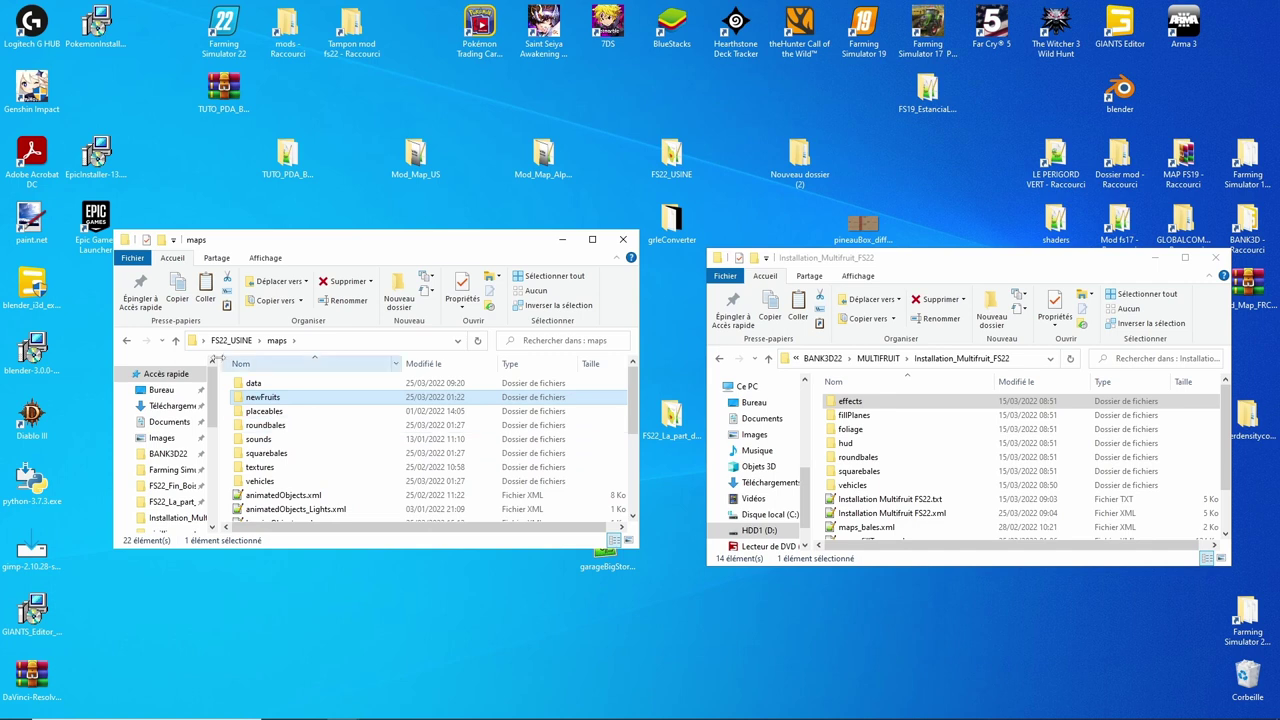
Step: Open maps_fillTypes.xml from the FS22_USINE xml folder, examine the added HOPS and LAVENDER fill types with their newFruits paths, and close it
left_click(175, 341)
double_click(252, 411)
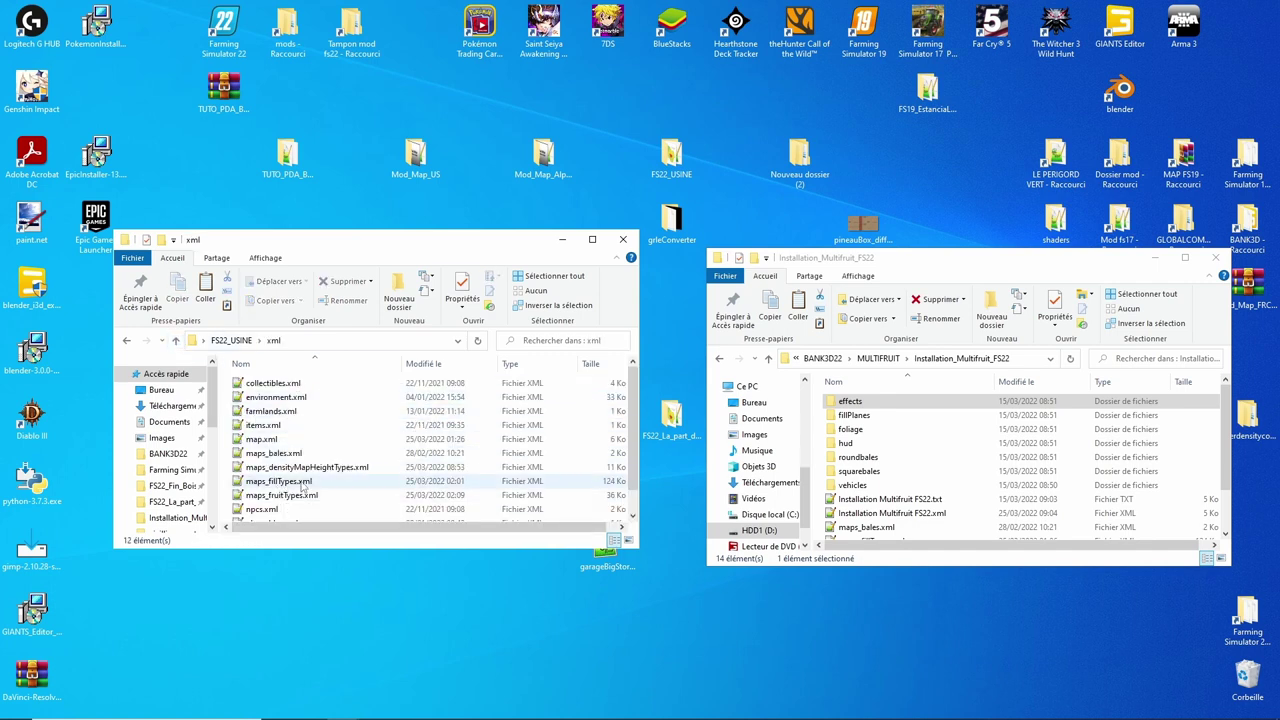
double_click(295, 481)
scroll(437, 412, "down", 6)
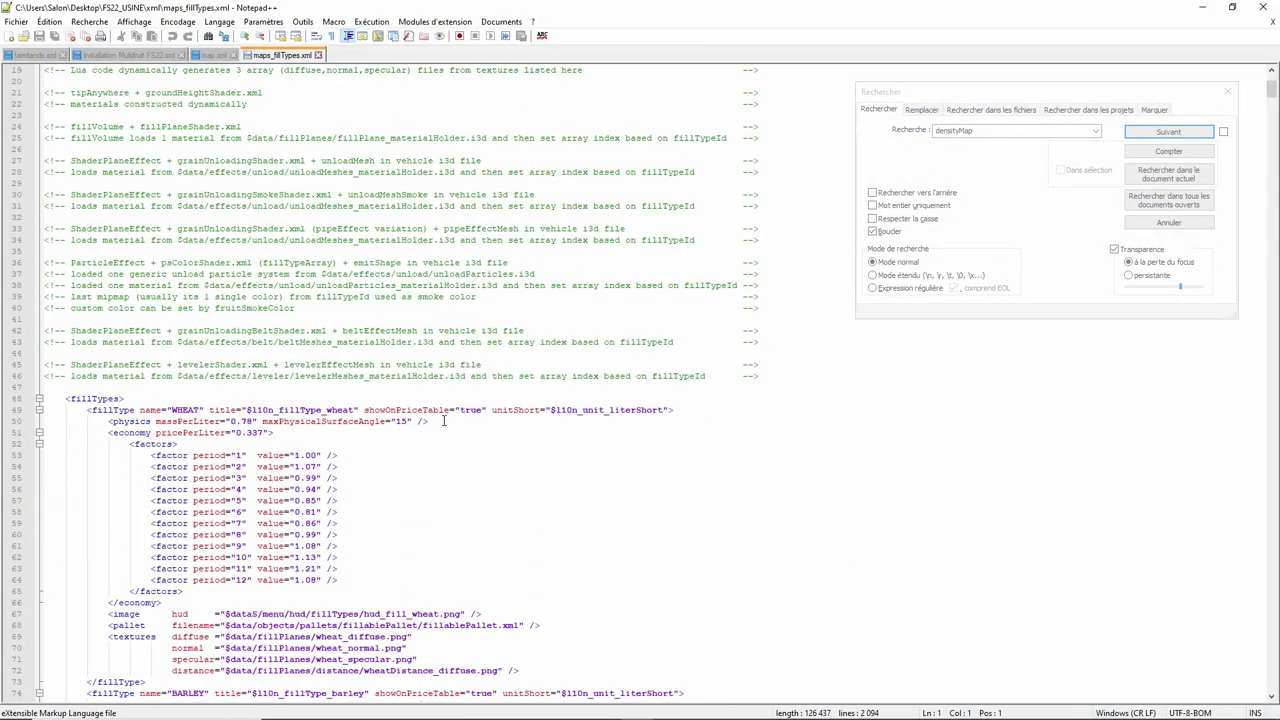
scroll(445, 426, "down", 20)
scroll(475, 481, "down", 15)
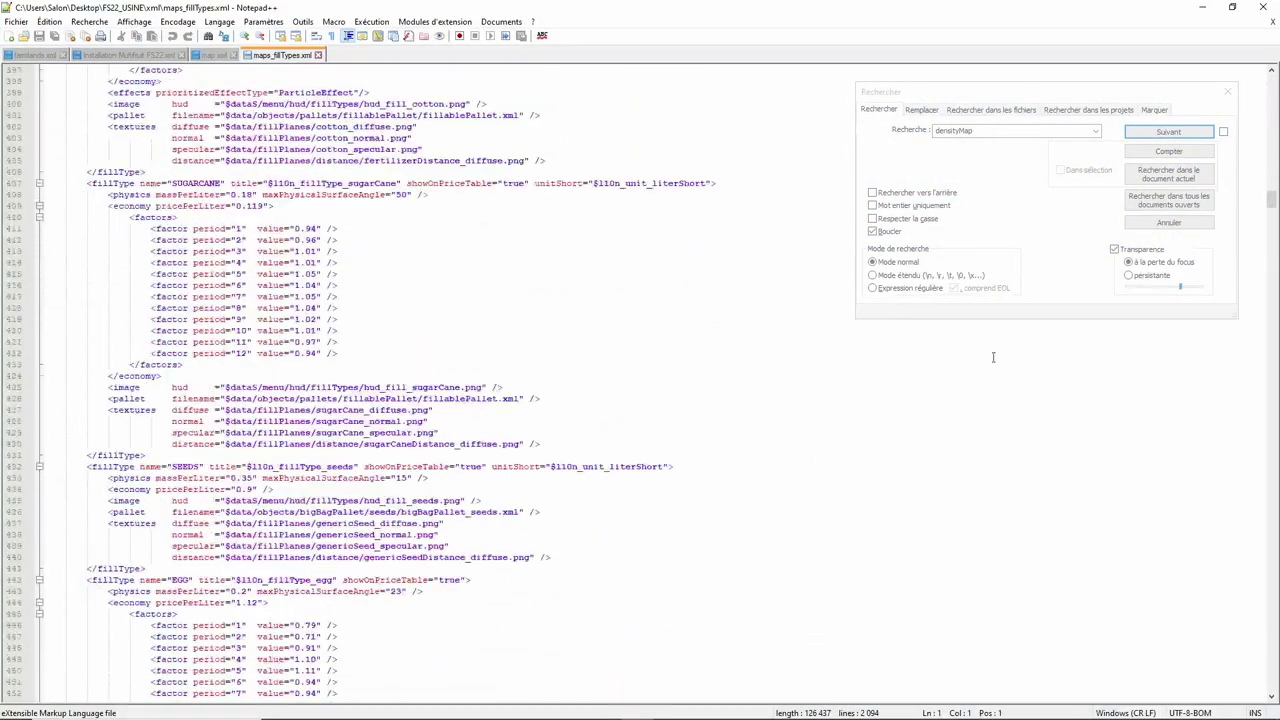
left_click(1273, 205)
left_click_drag(1273, 213, 1271, 617)
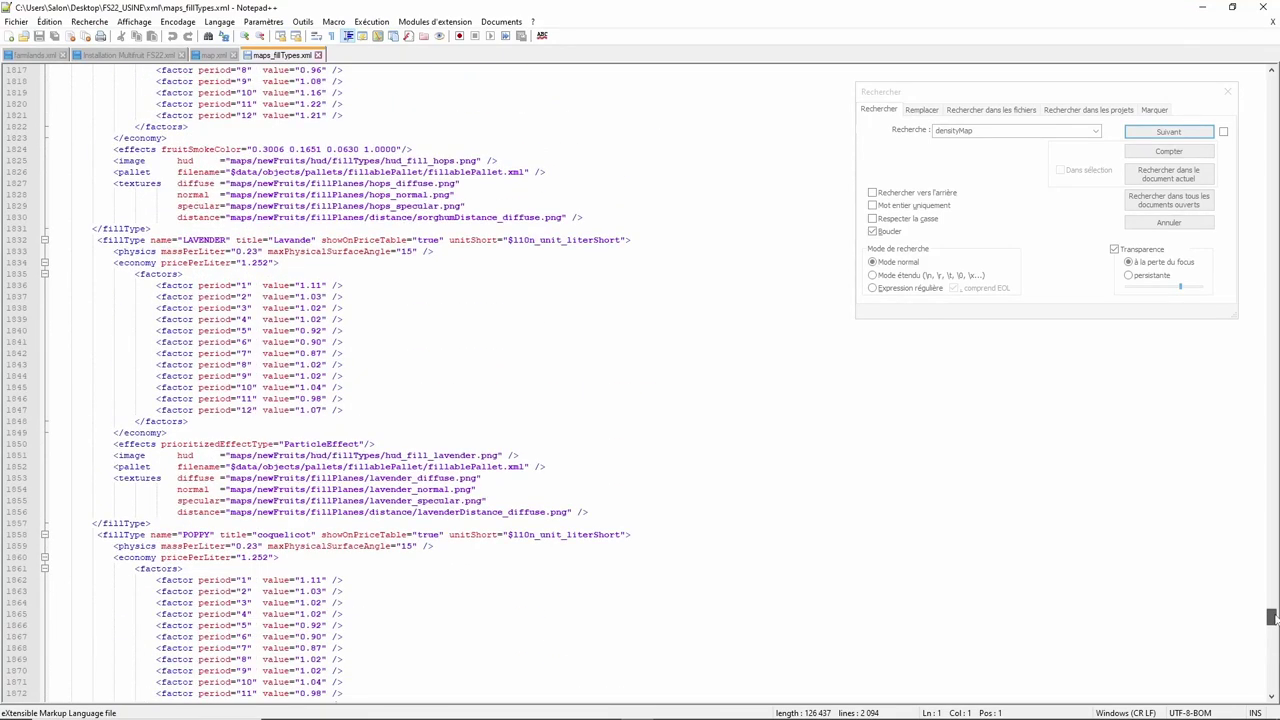
left_click_drag(1271, 617, 1271, 610)
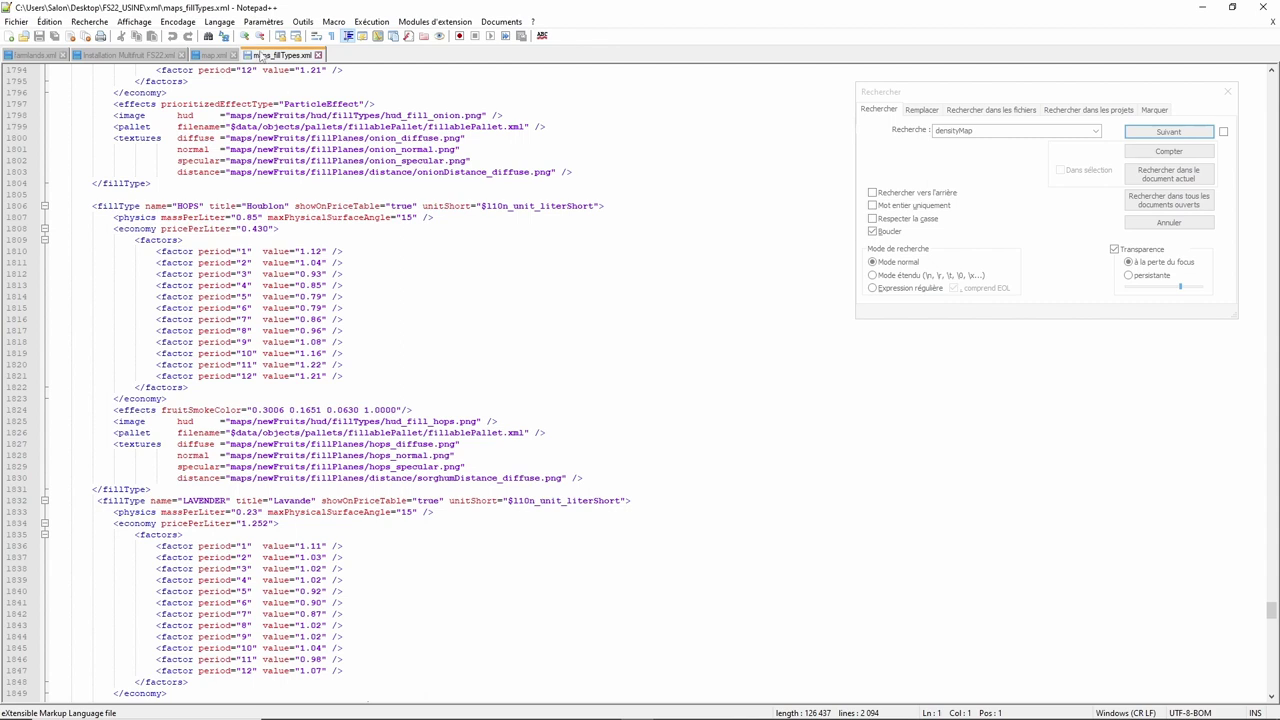
left_click(318, 55)
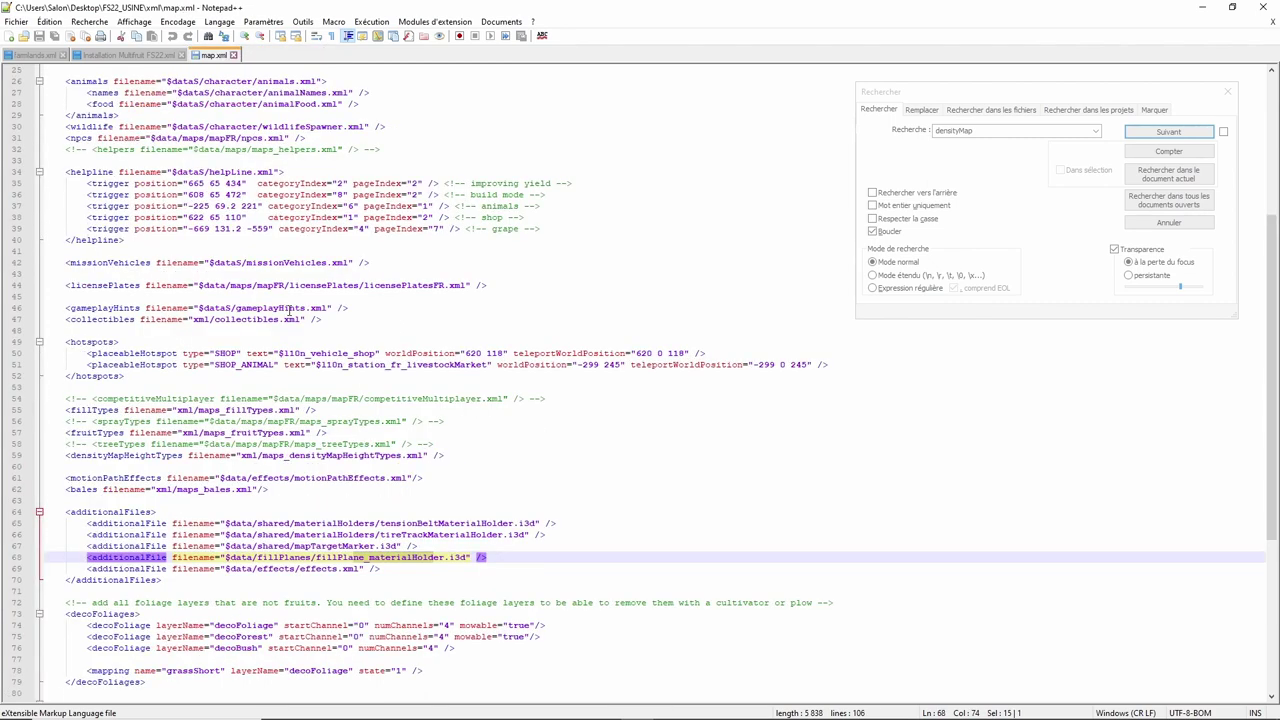
Step: Check the additionalFiles entries in map.xml, and locate there the motionPathEffects entry named in the multifruit installation notes
scroll(260, 468, "down", 4)
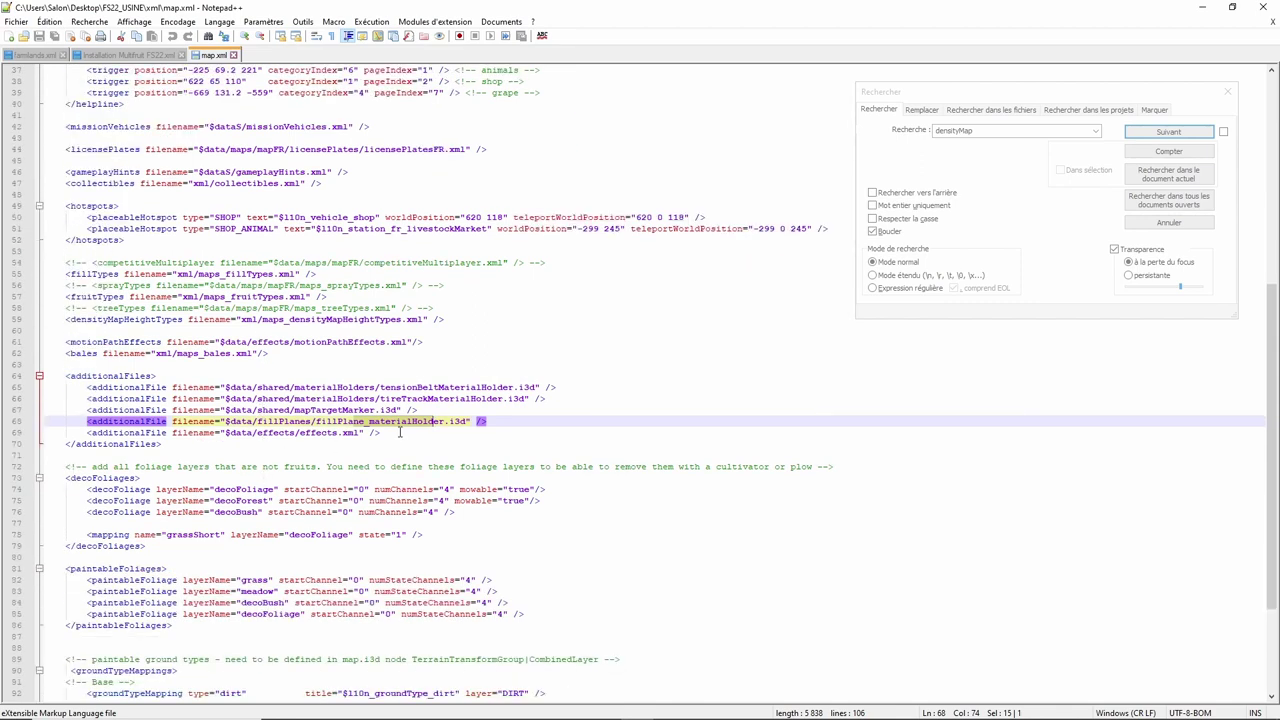
left_click(392, 433)
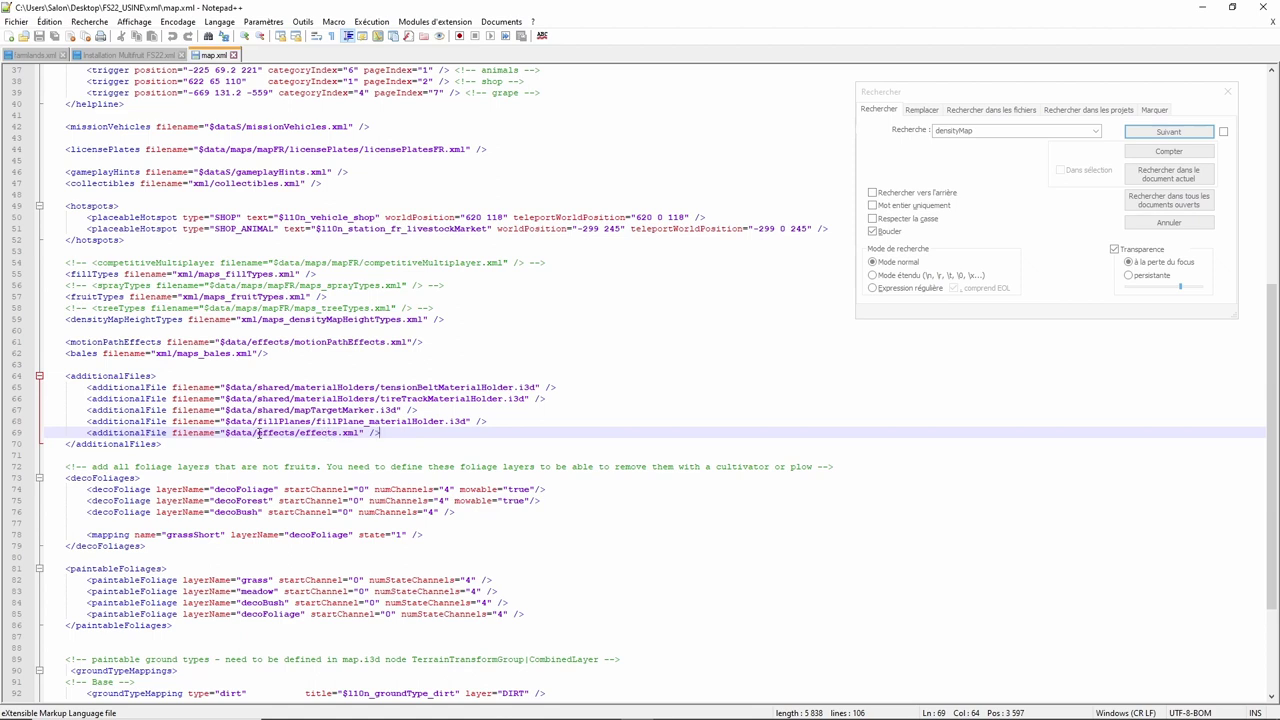
left_click(145, 56)
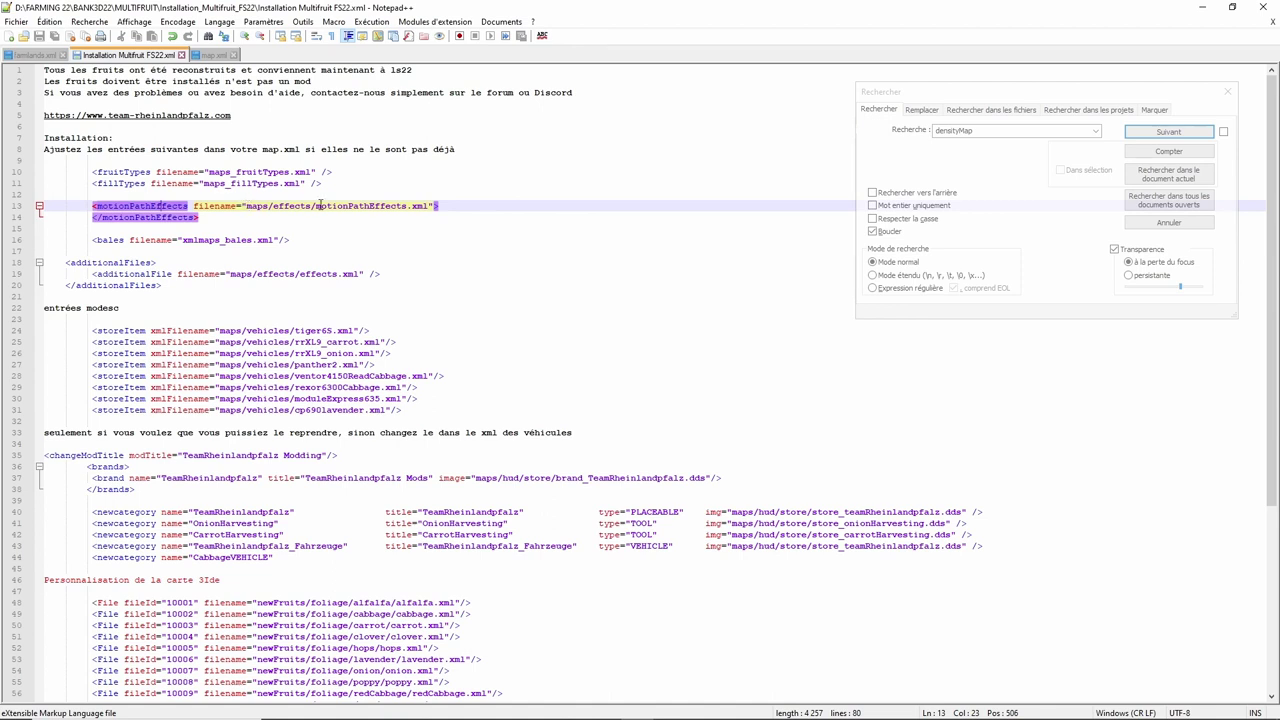
left_click_drag(317, 205, 406, 205)
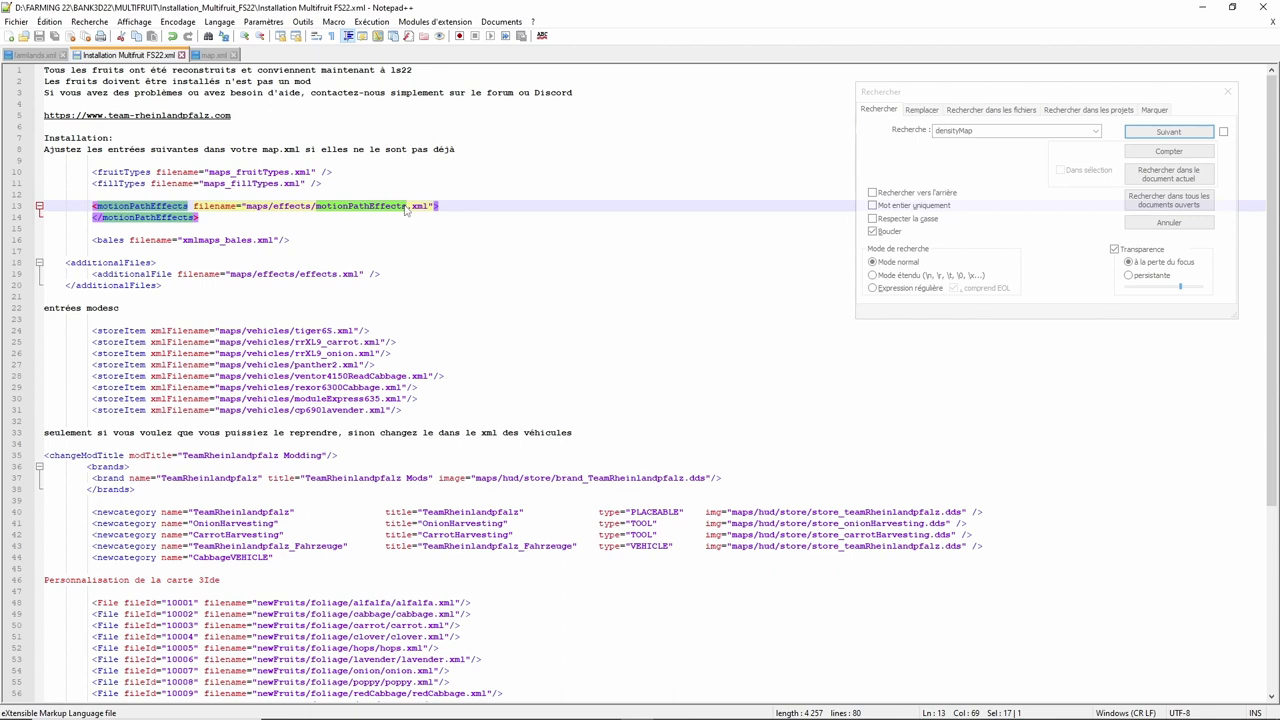
key("ctrl+f")
left_click(216, 56)
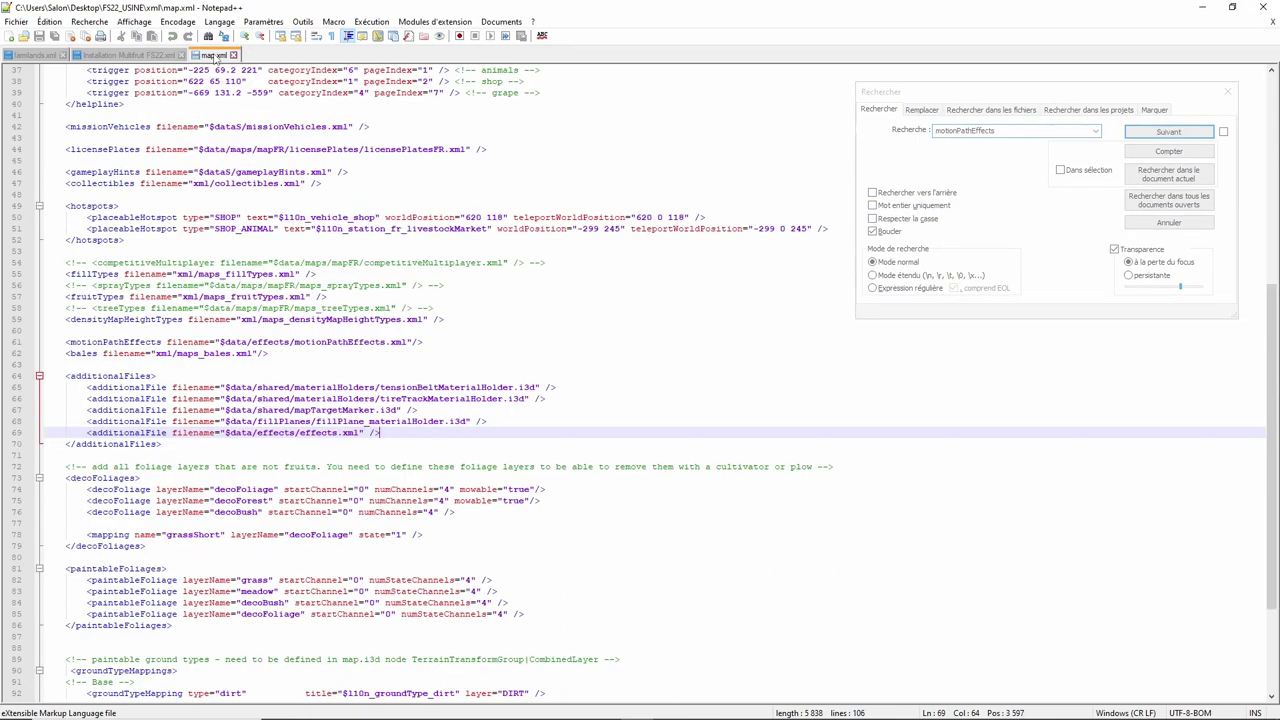
left_click(1169, 133)
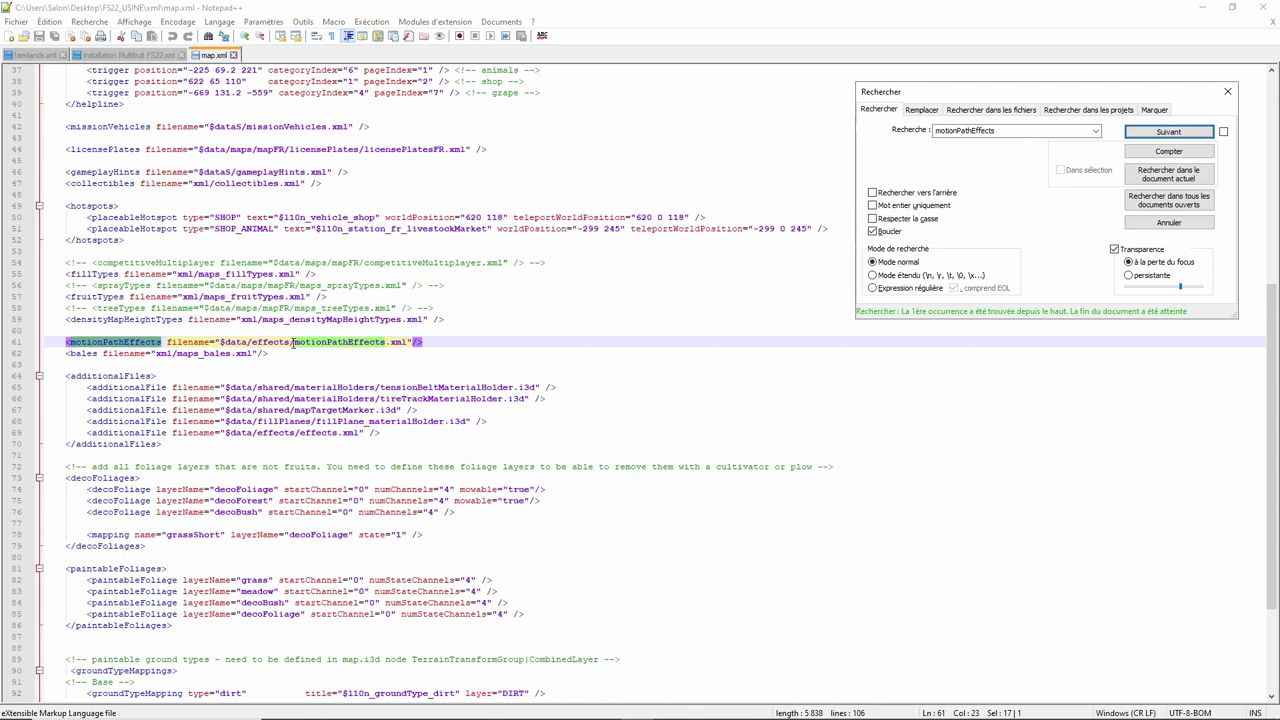
Step: Compare the entry with the installation notes, and copy the name of the newFruits folder in FS22_USINE maps
left_click(136, 55)
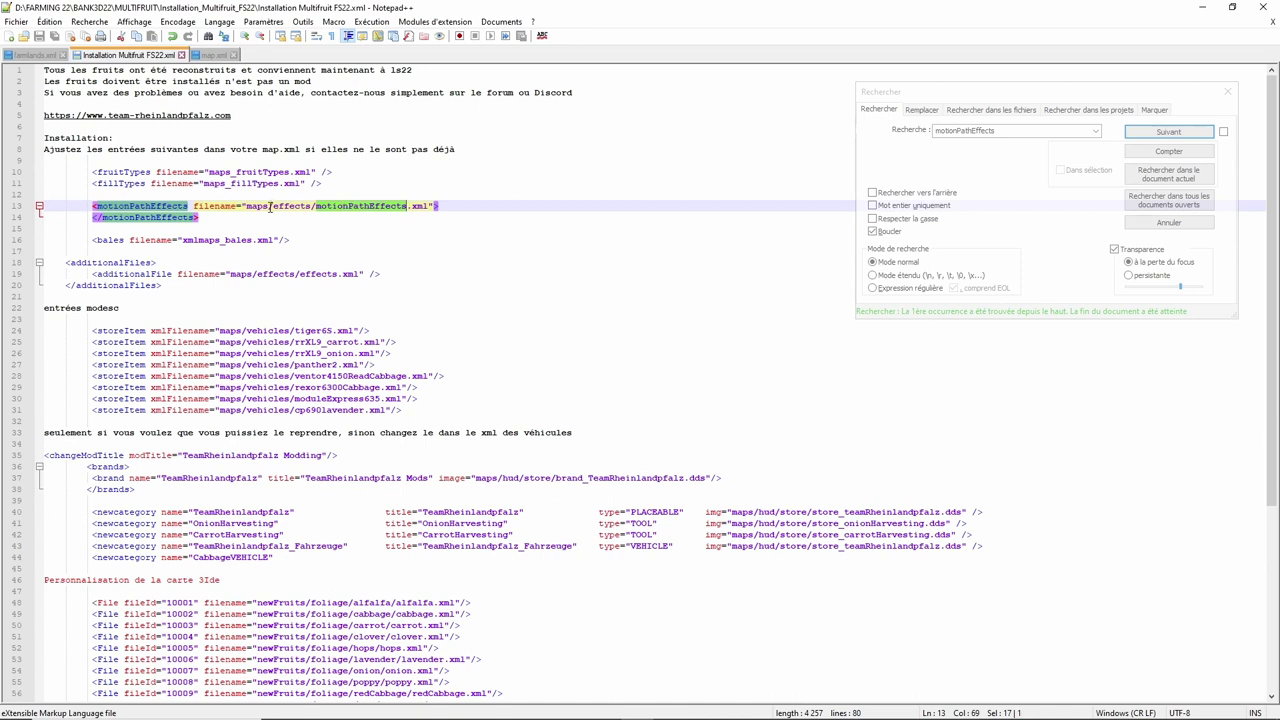
left_click(1205, 7)
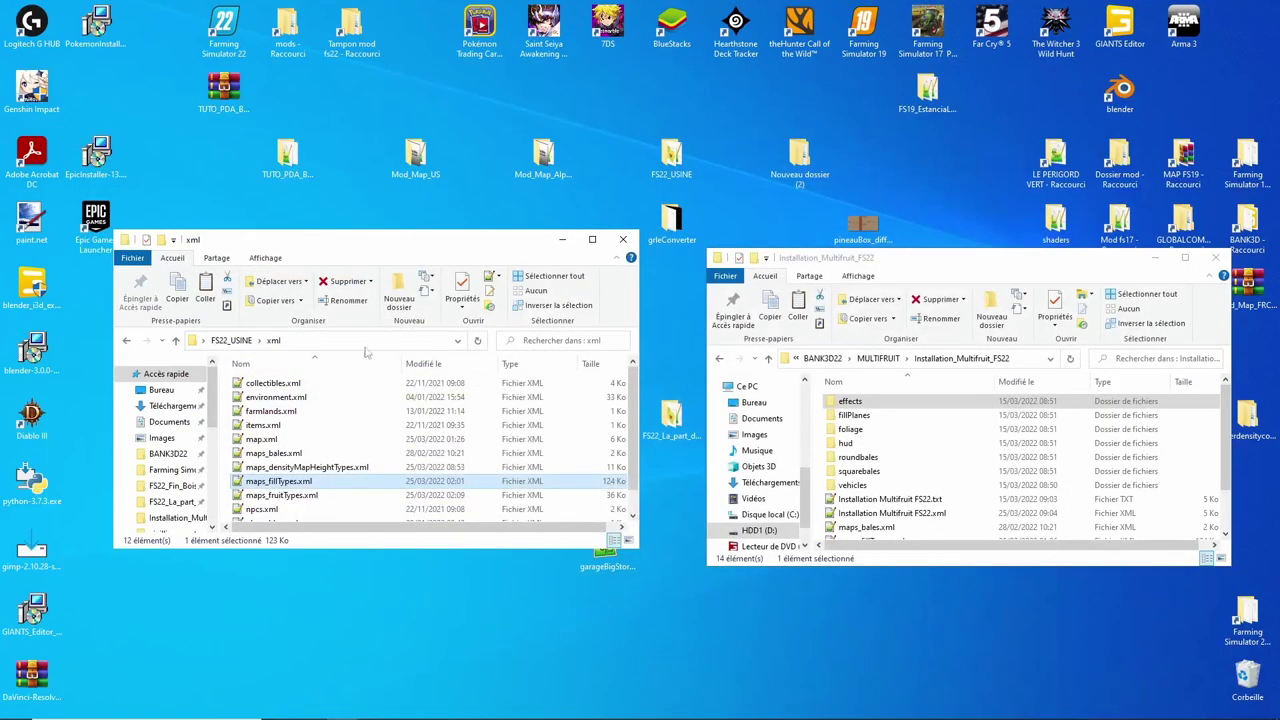
left_click(175, 340)
double_click(290, 385)
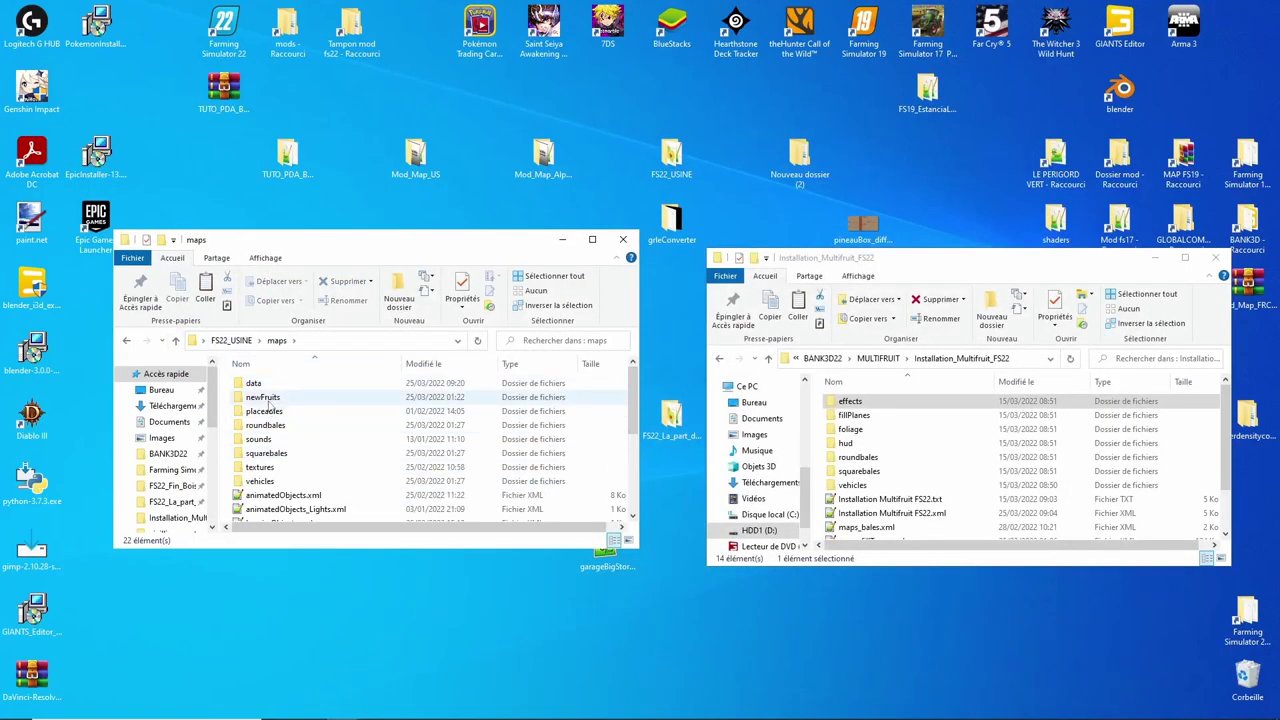
left_click(268, 400)
left_click(266, 399)
key("ctrl+c")
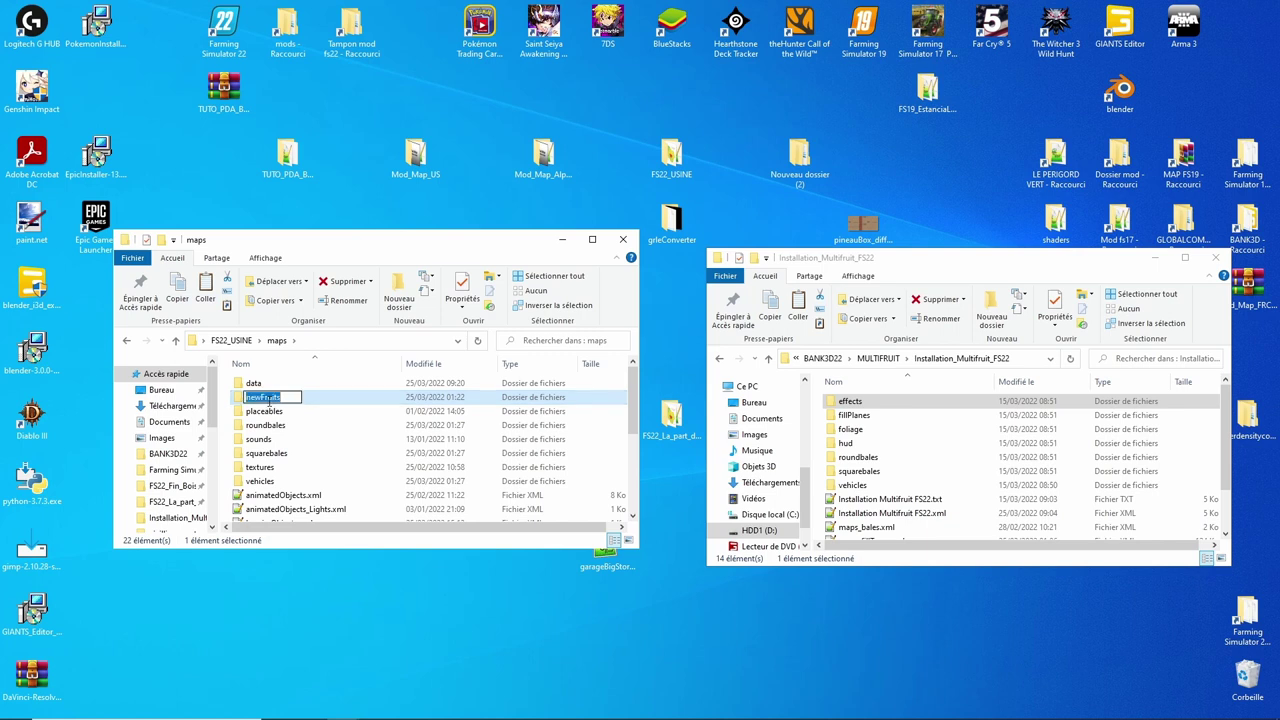
right_click(270, 400)
left_click(288, 443)
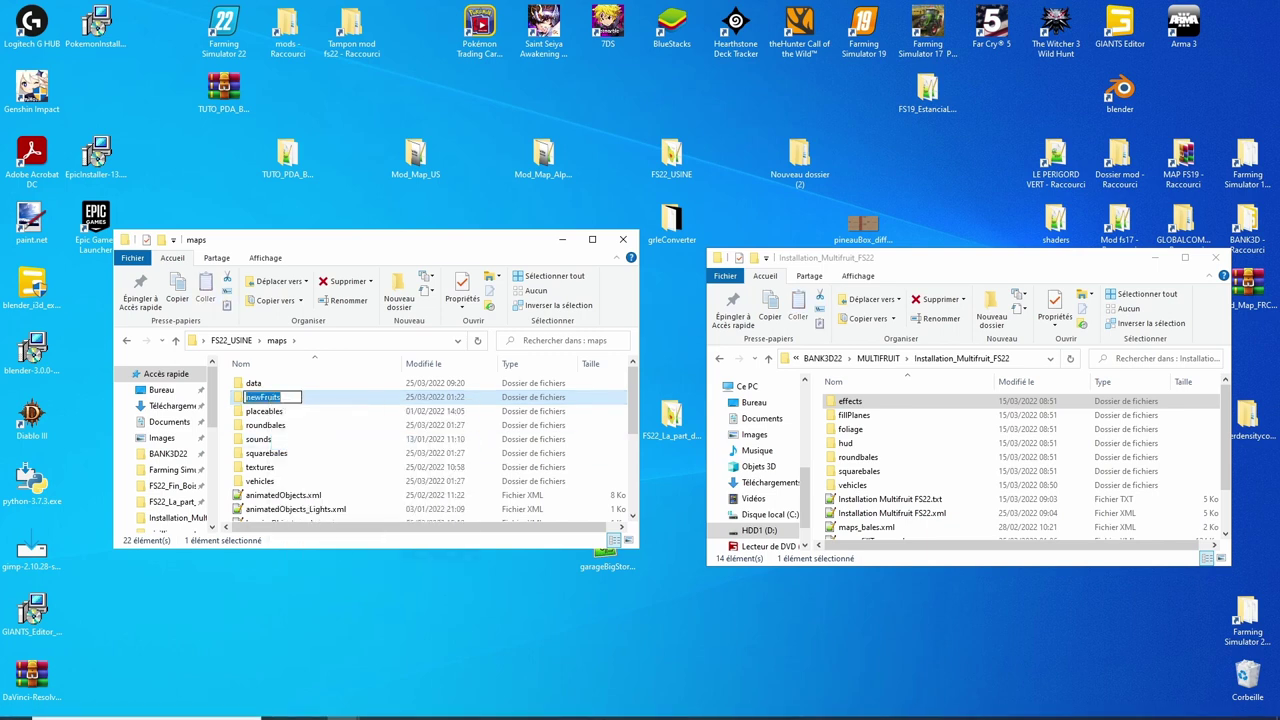
Step: In map.xml, insert "newFruits/" before "effects/" in the motionPathEffects filename
left_click(638, 708)
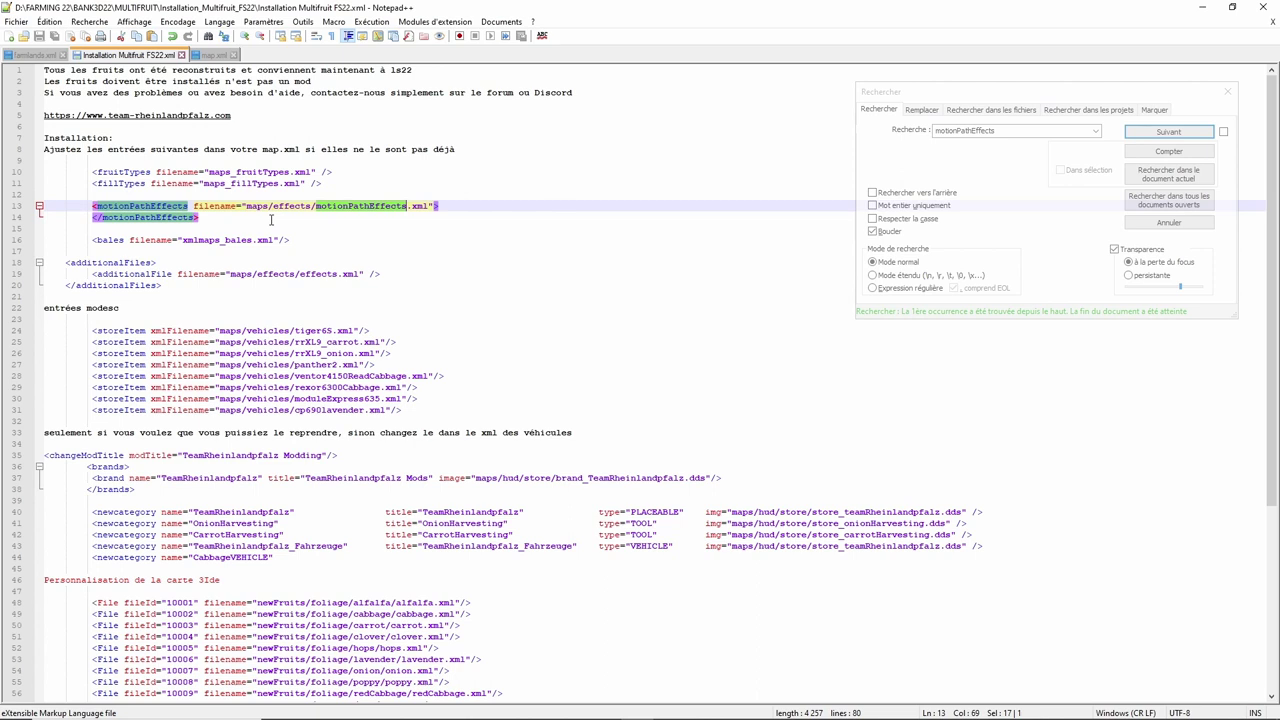
left_click(271, 207)
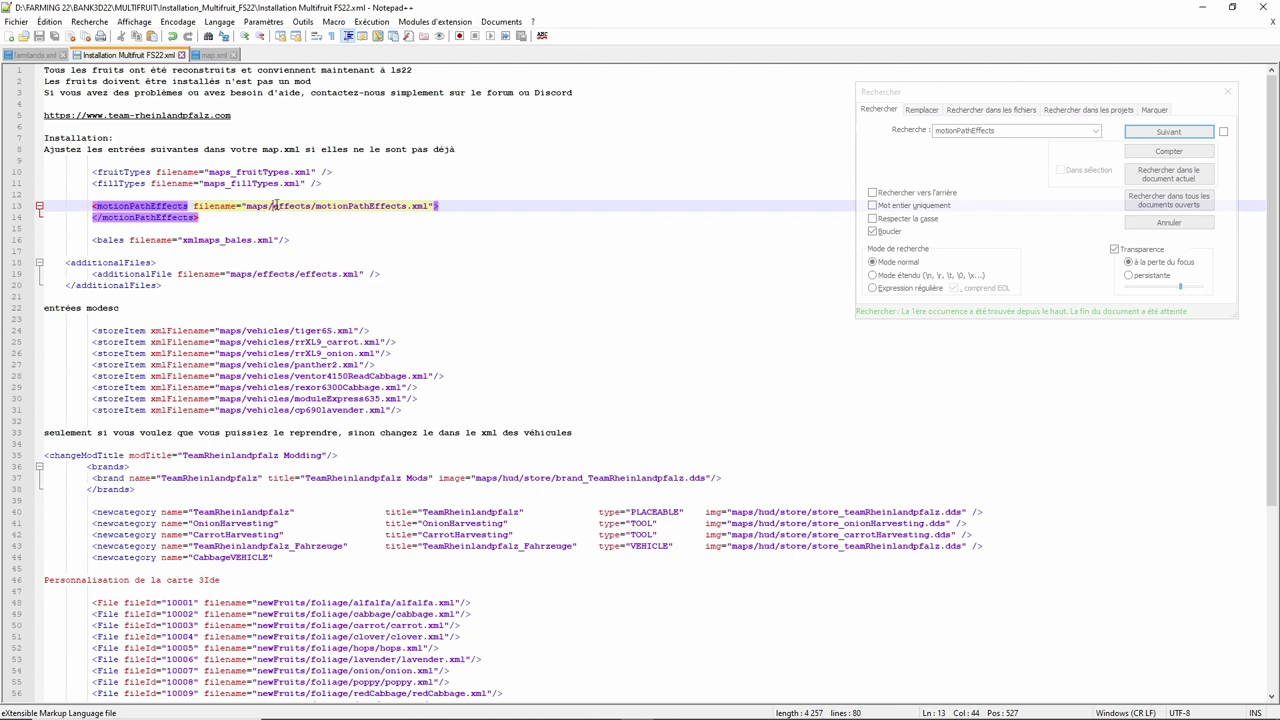
left_click(216, 56)
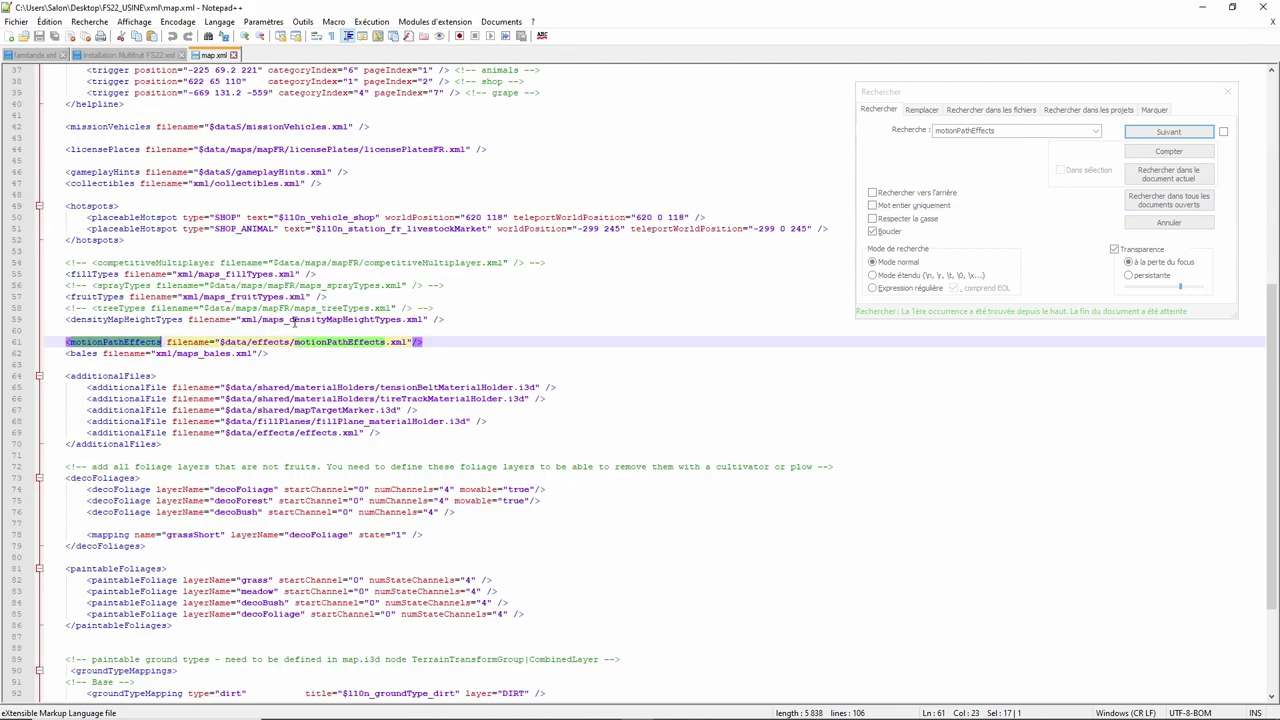
right_click(255, 343)
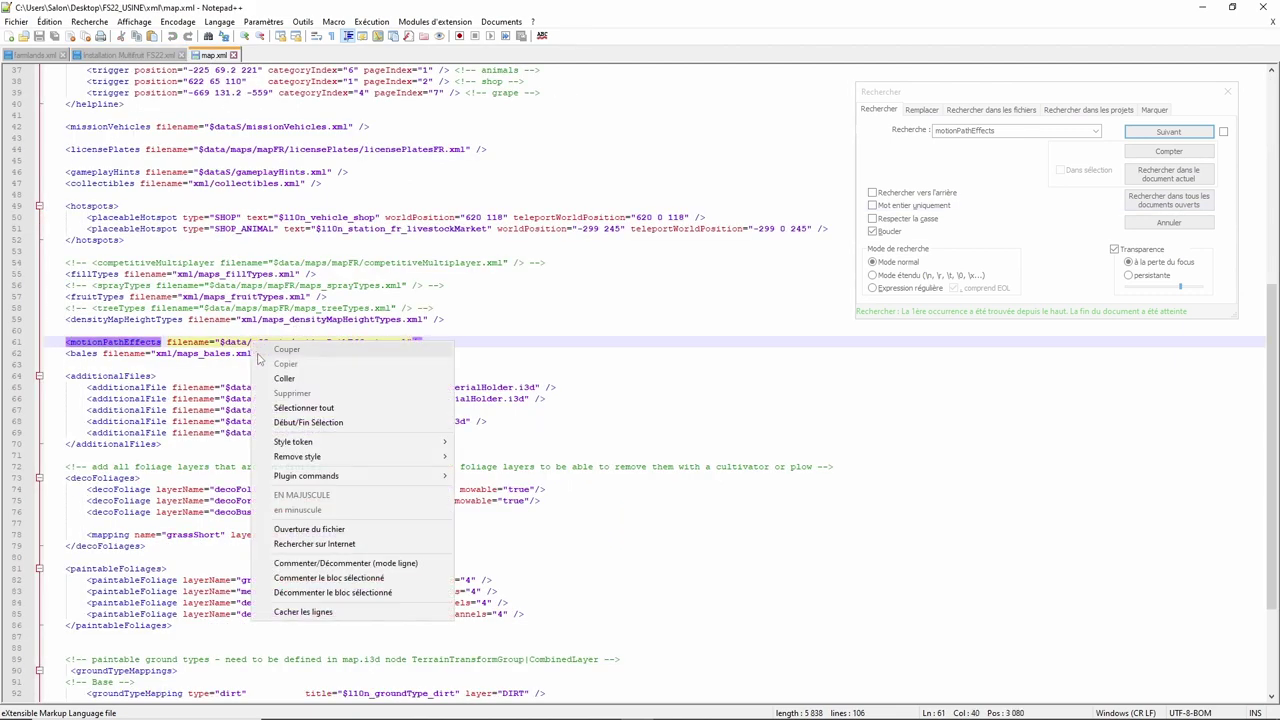
left_click(268, 379)
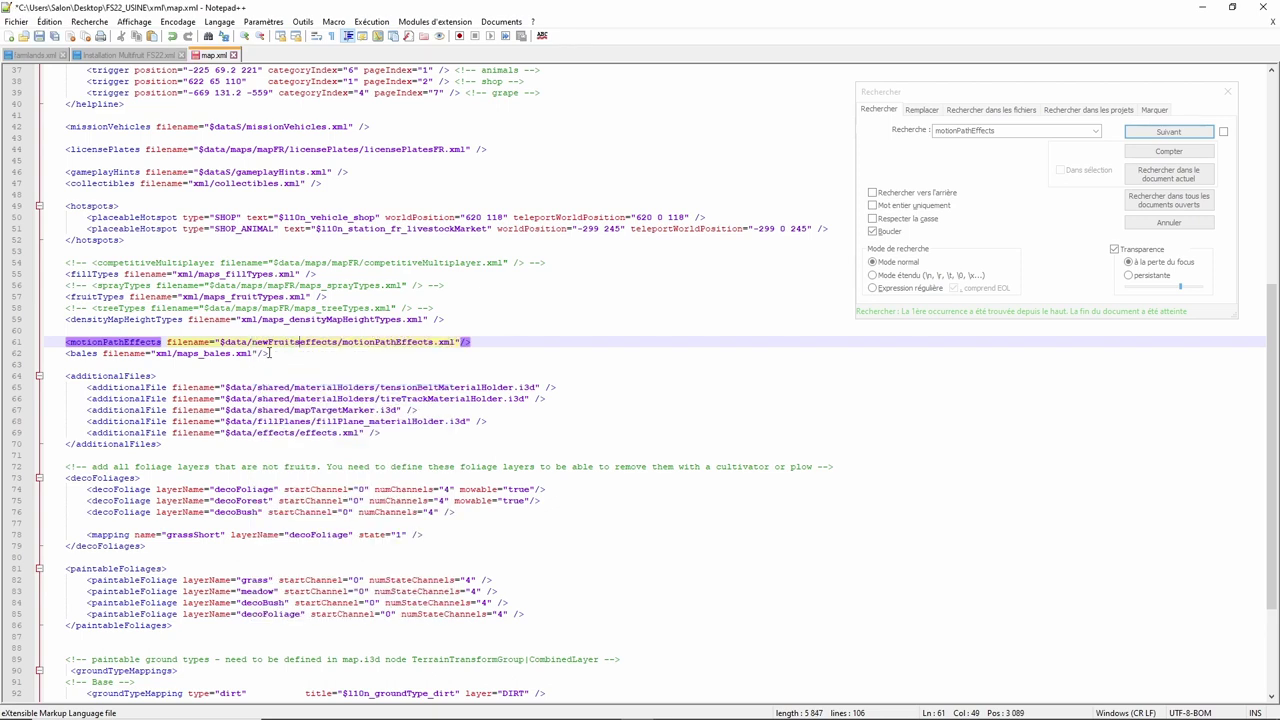
type("/")
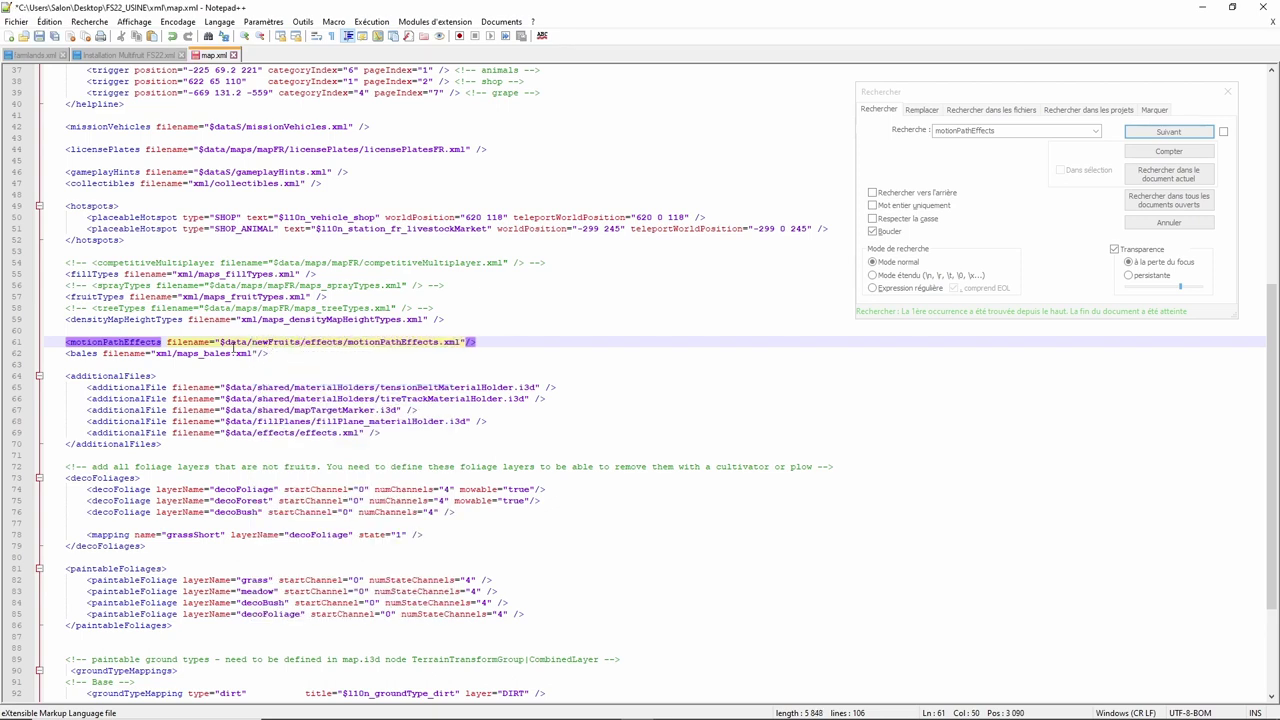
Step: Replace "$data" with "maps" in the motionPathEffects filename so it reads maps/newFruits/effects/motionPathEffects.xml
left_click_drag(221, 342, 248, 342)
type("ma")
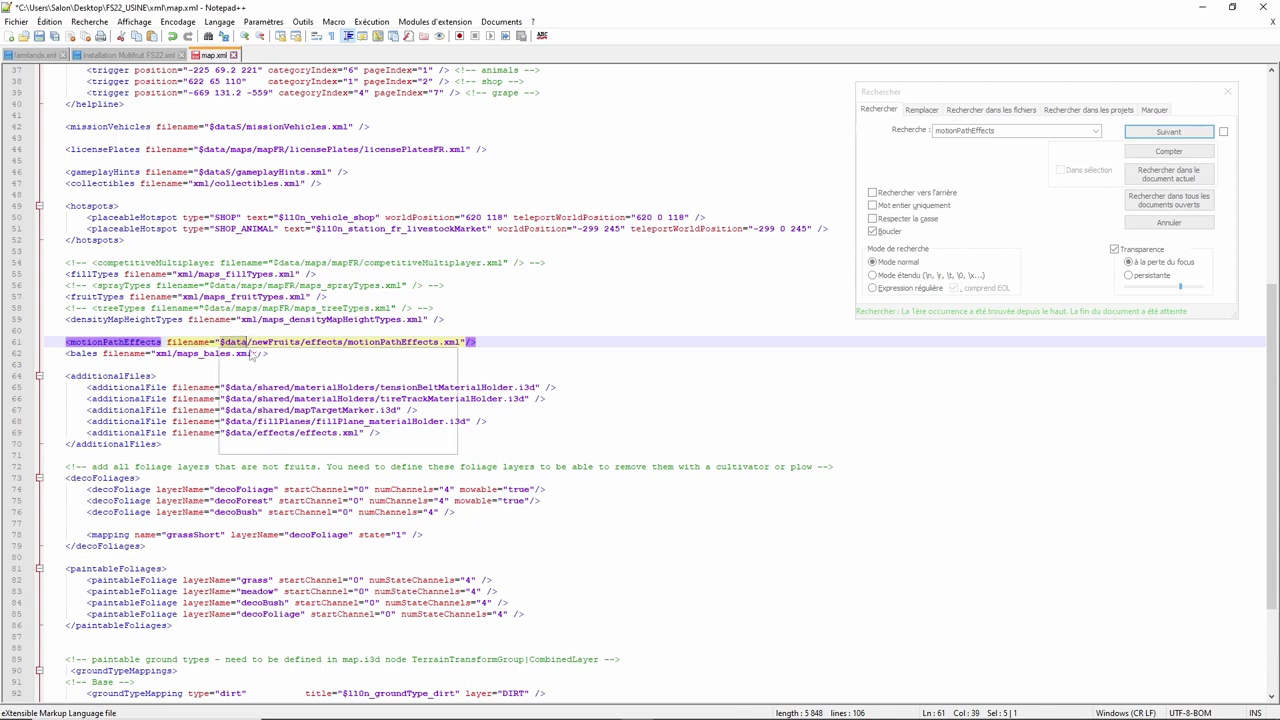
type("p")
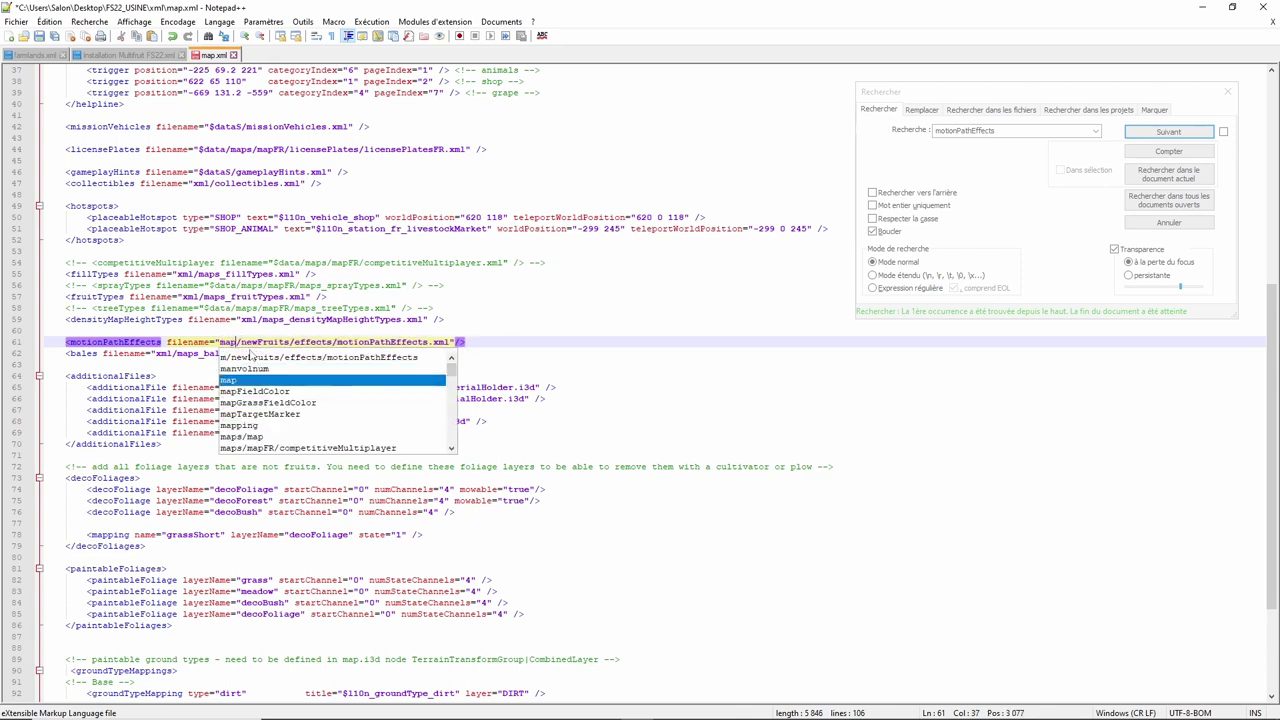
type("s")
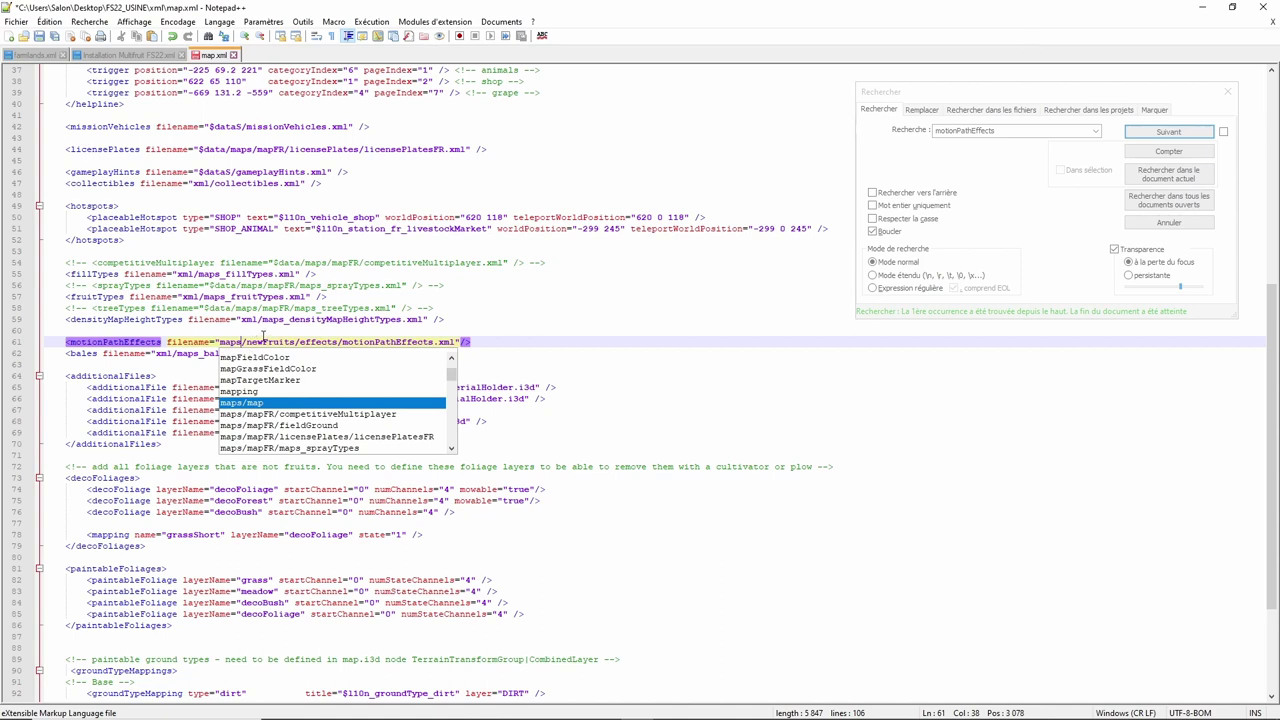
left_click(263, 340)
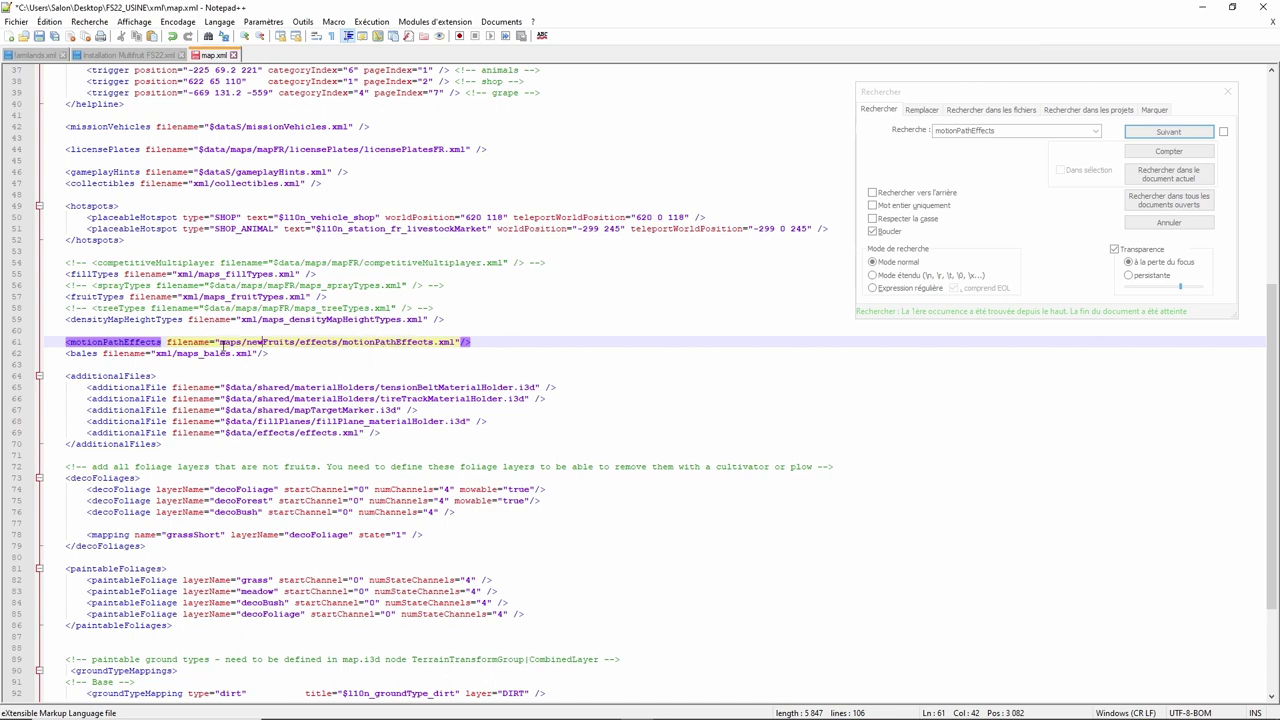
Step: Copy "maps/newFruits" over "$data" in the effects.xml additionalFile path, and save map.xml
left_click_drag(219, 342, 246, 342)
left_click_drag(280, 340, 295, 341)
right_click(287, 344)
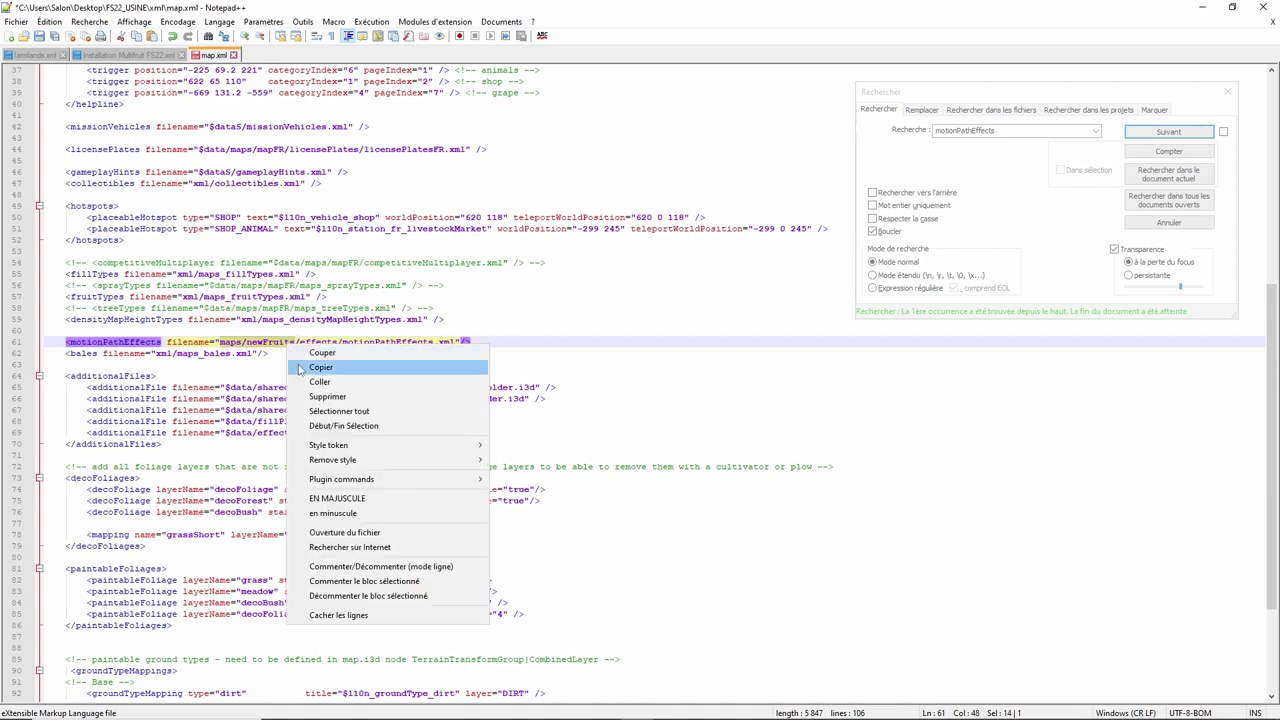
left_click(300, 367)
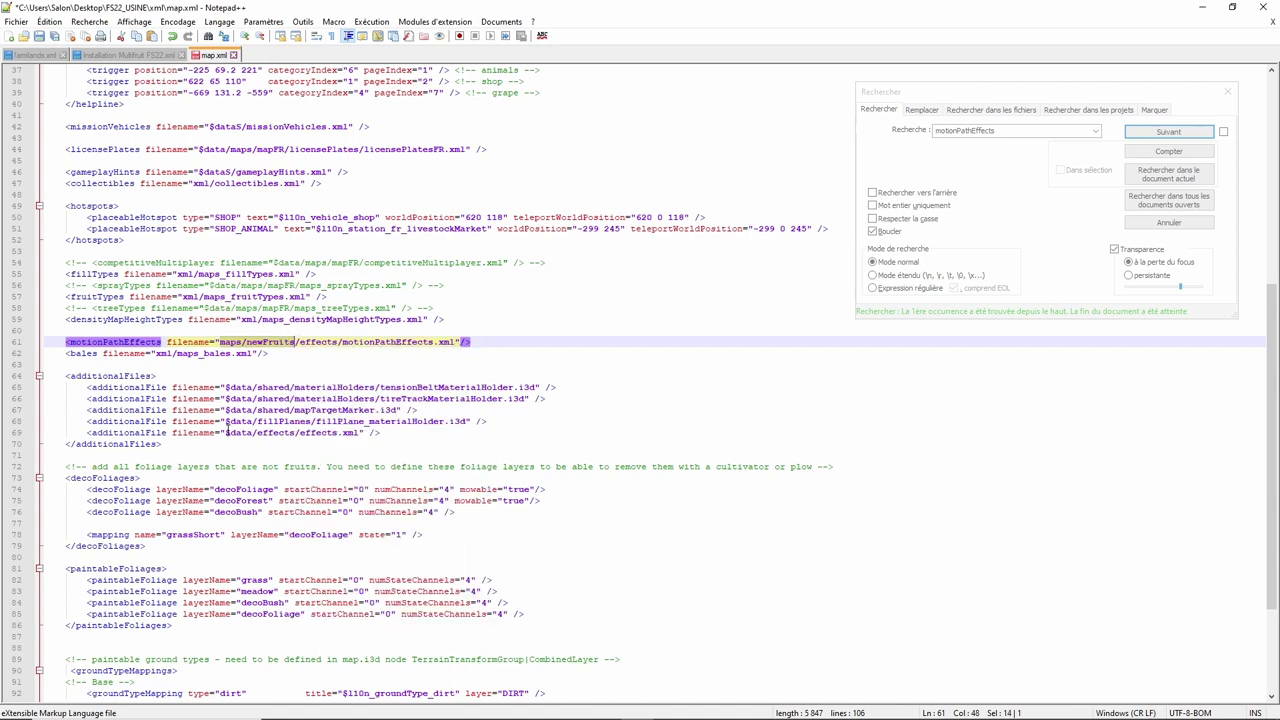
left_click(226, 432)
left_click_drag(226, 432, 252, 437)
right_click(246, 430)
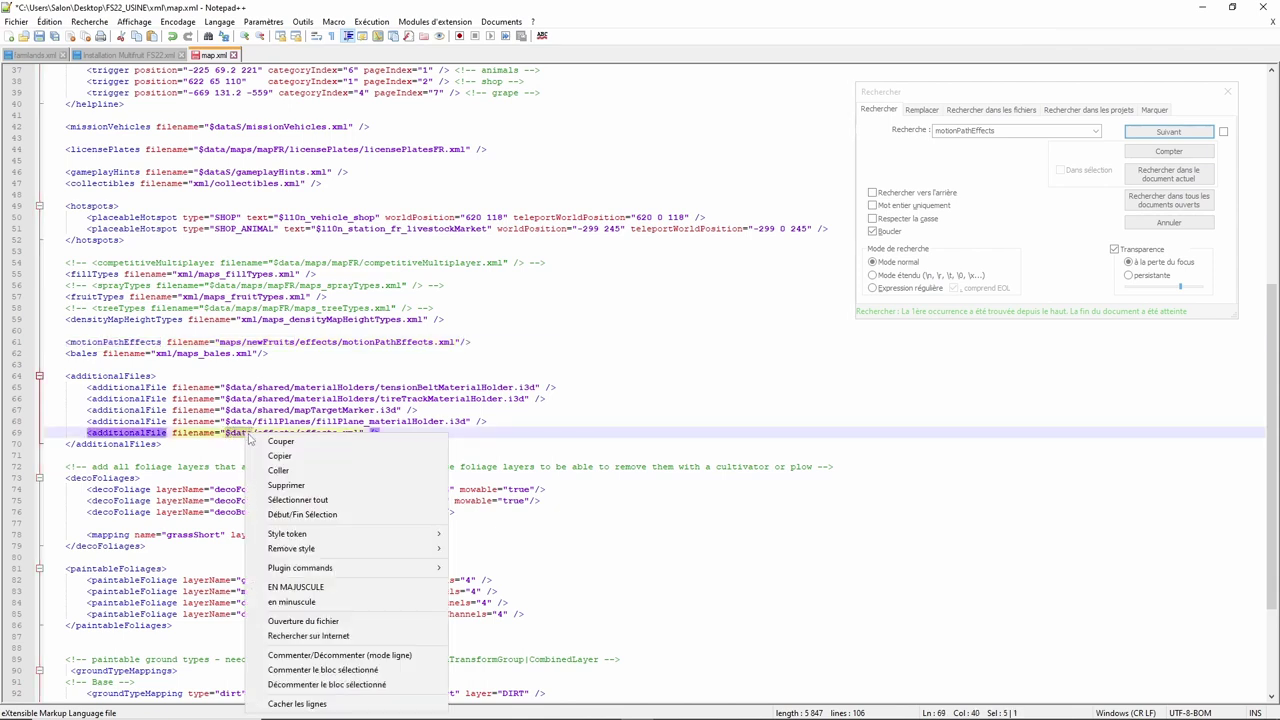
left_click(262, 467)
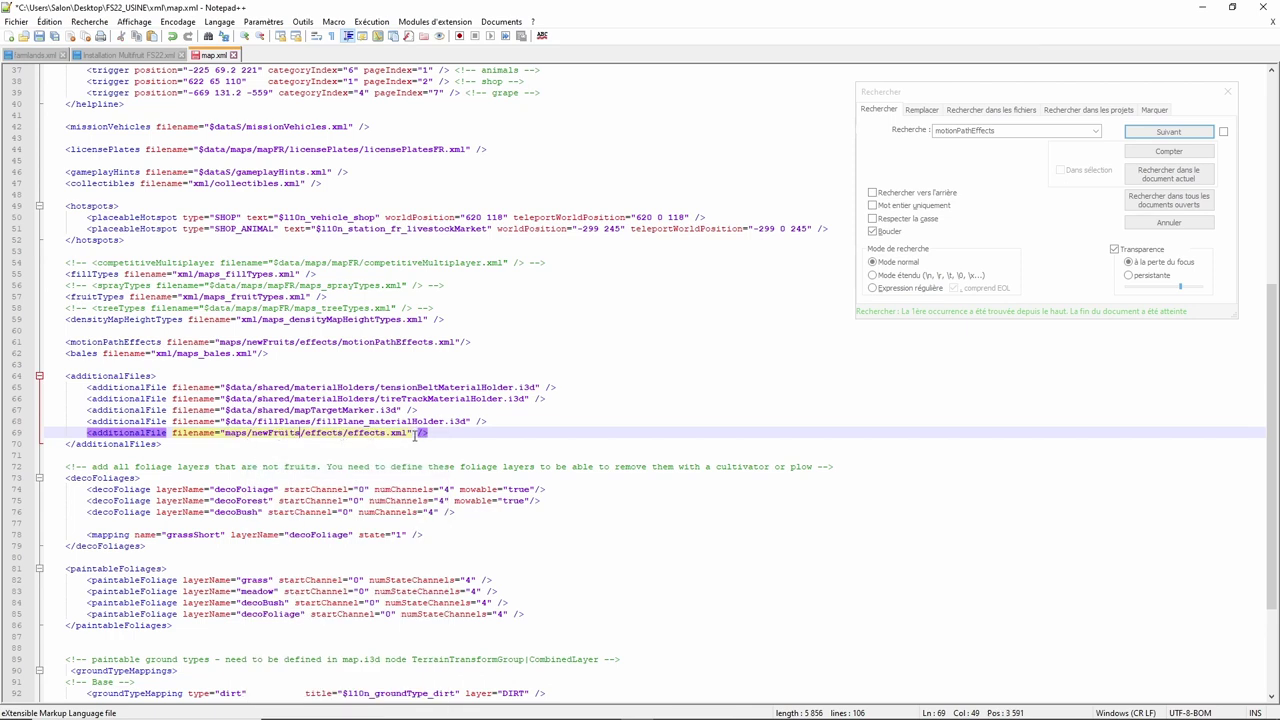
left_click(40, 36)
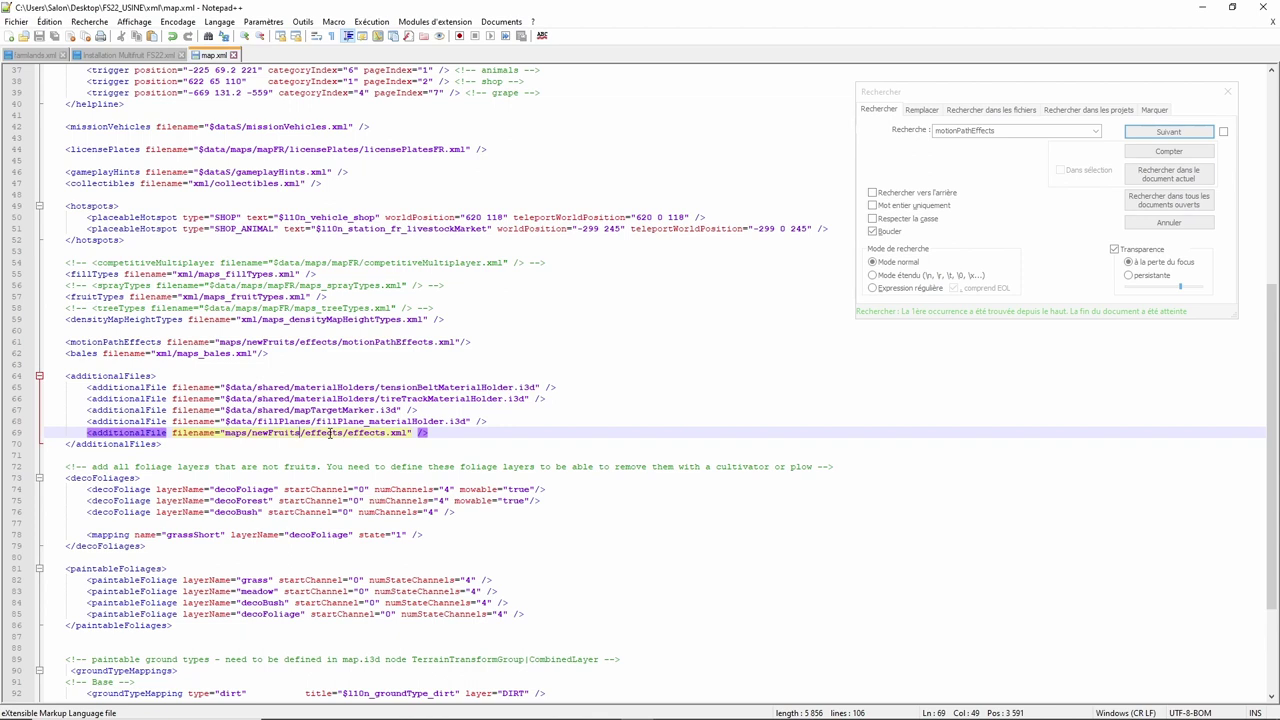
Step: Review the bales, additionalFiles and modDesc storeItem entries in the multifruit installation notes
left_click(135, 56)
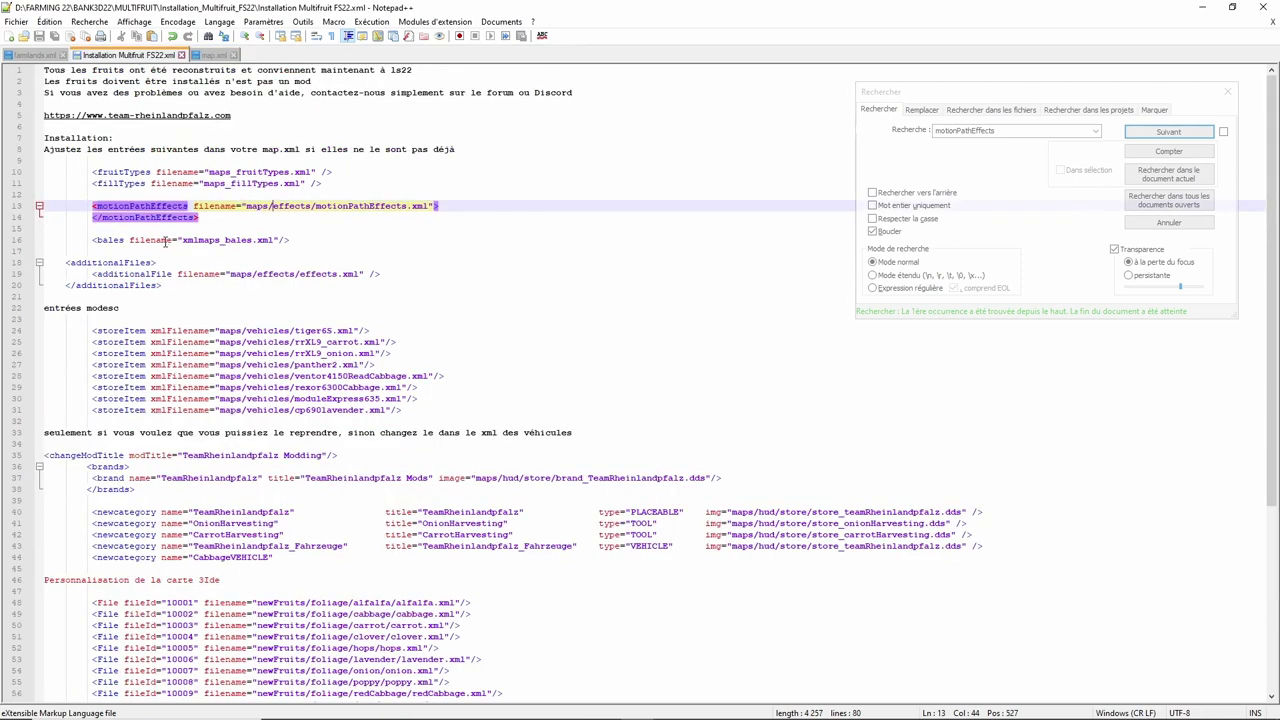
left_click(198, 241)
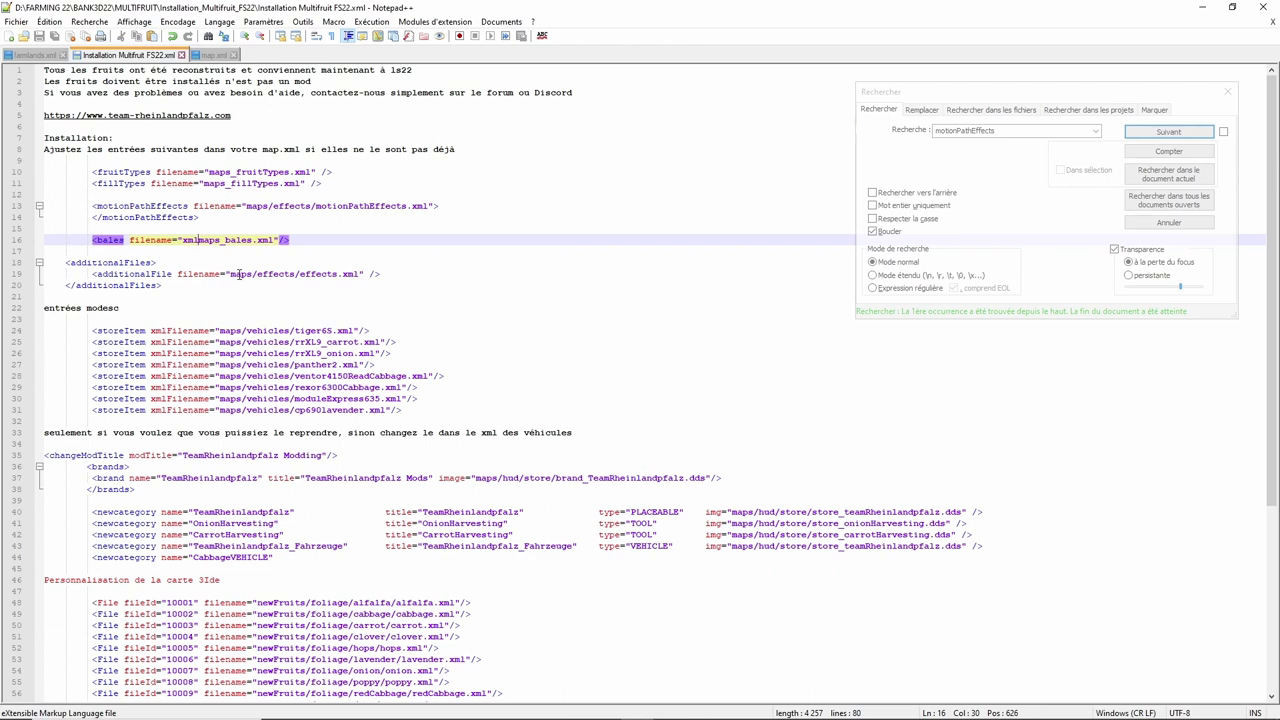
left_click(238, 275)
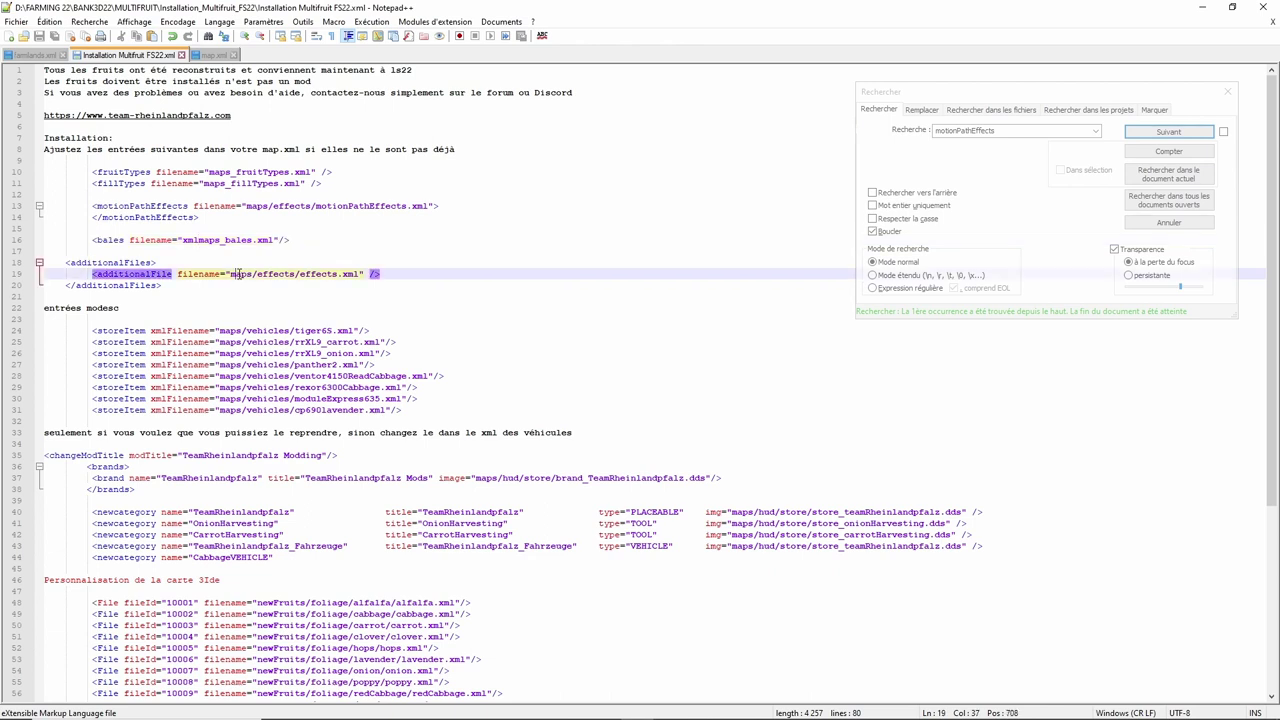
left_click(110, 307)
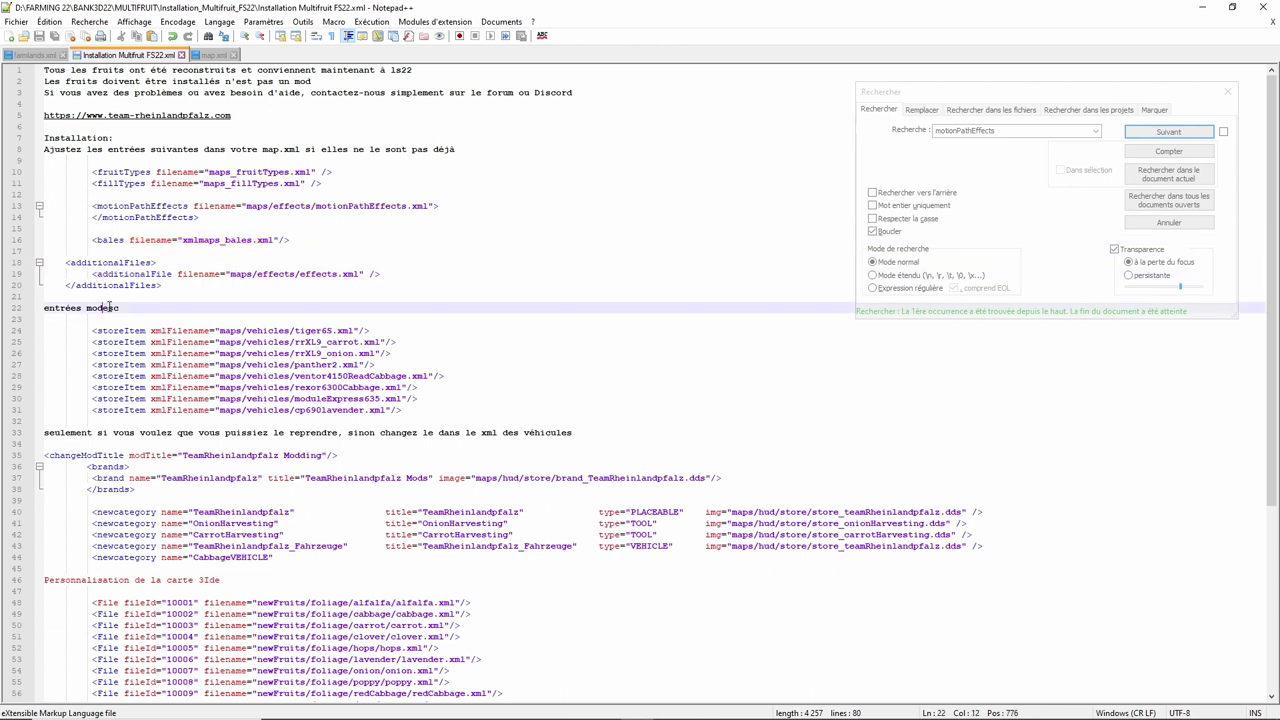
left_click(224, 331)
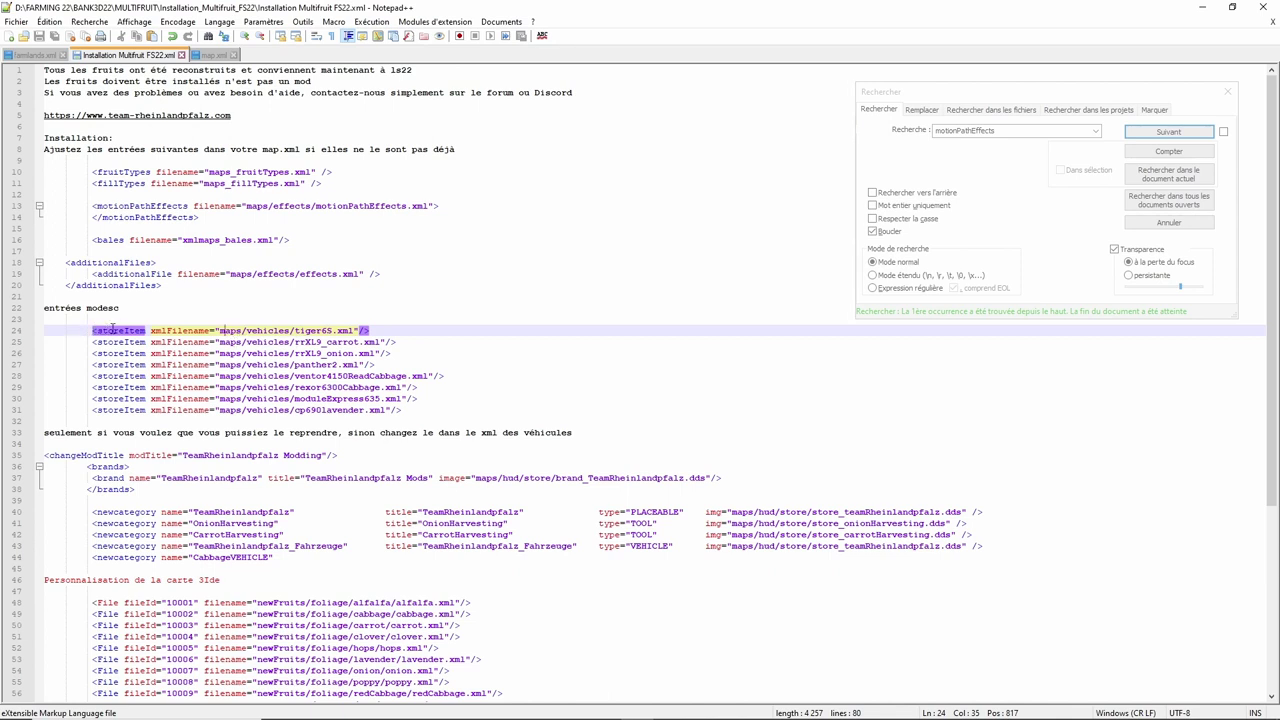
left_click(121, 331)
Step: Switch to File Explorer and examine the vehicles folder and its lavenderModules subfolder inside the FS22_USINE maps folder
left_click(1202, 8)
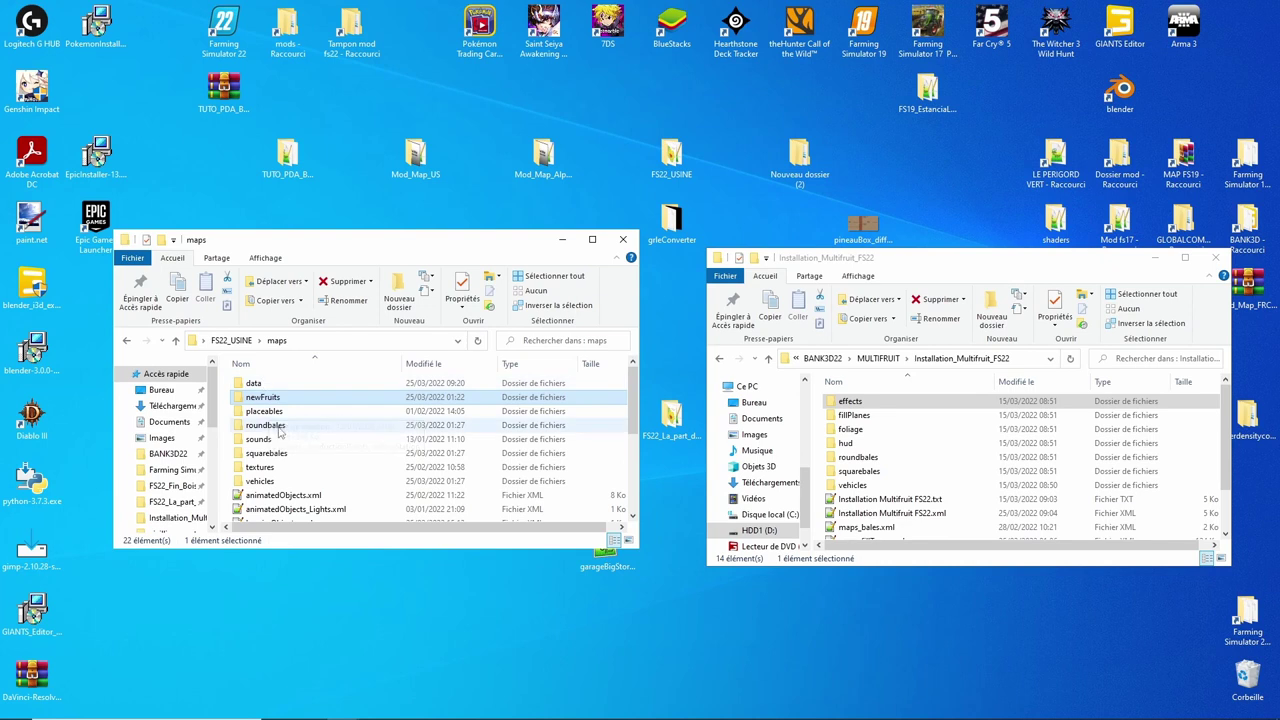
scroll(287, 452, "down", 4)
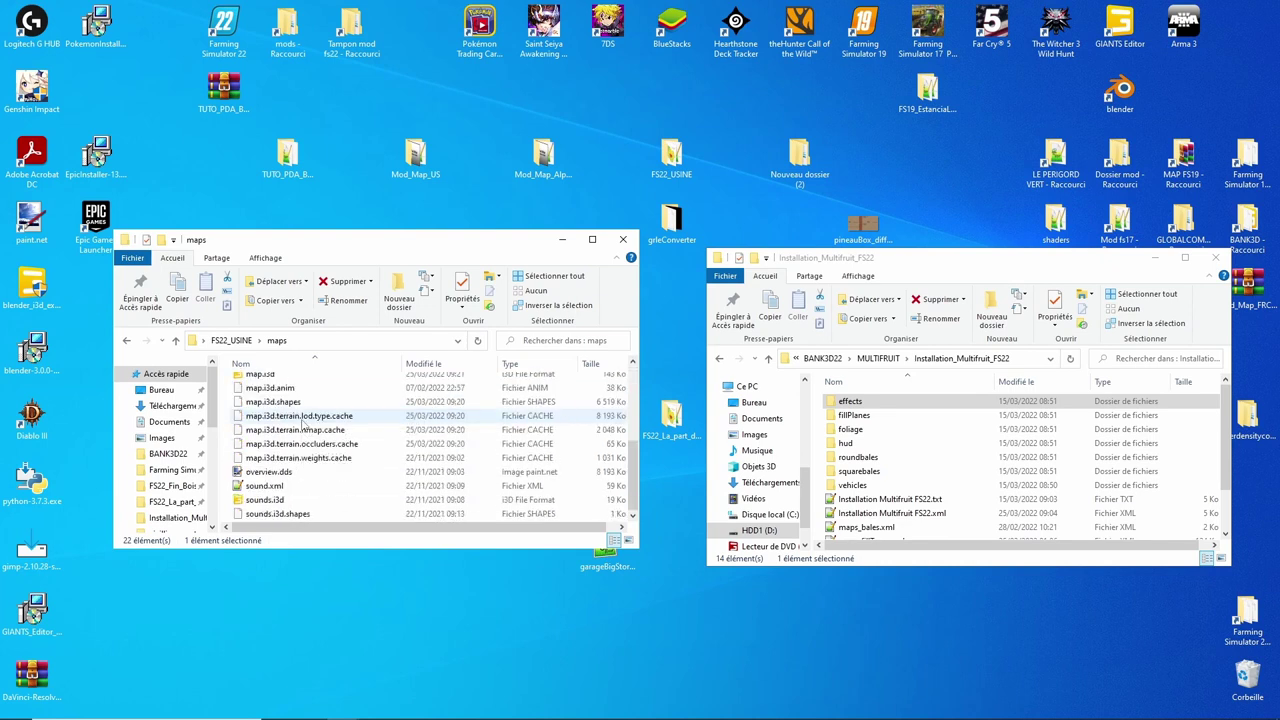
scroll(302, 487, "up", 2)
scroll(302, 487, "down", 1)
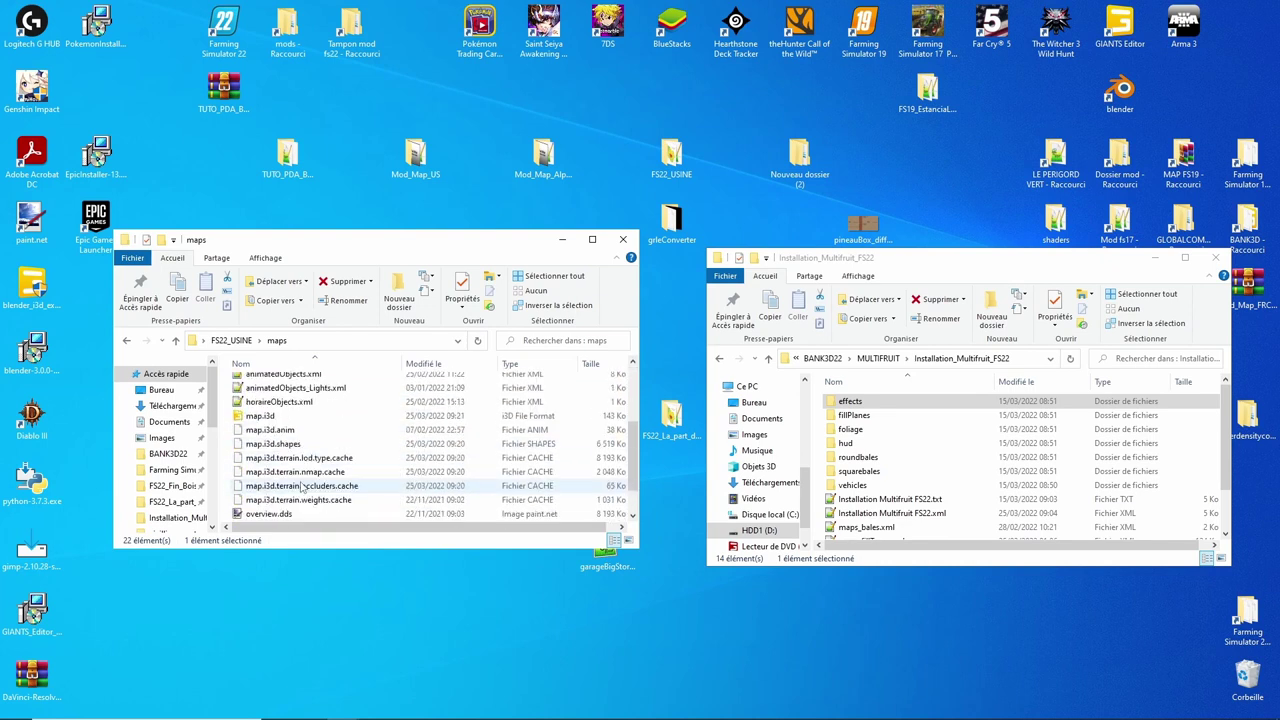
scroll(302, 487, "up", 2)
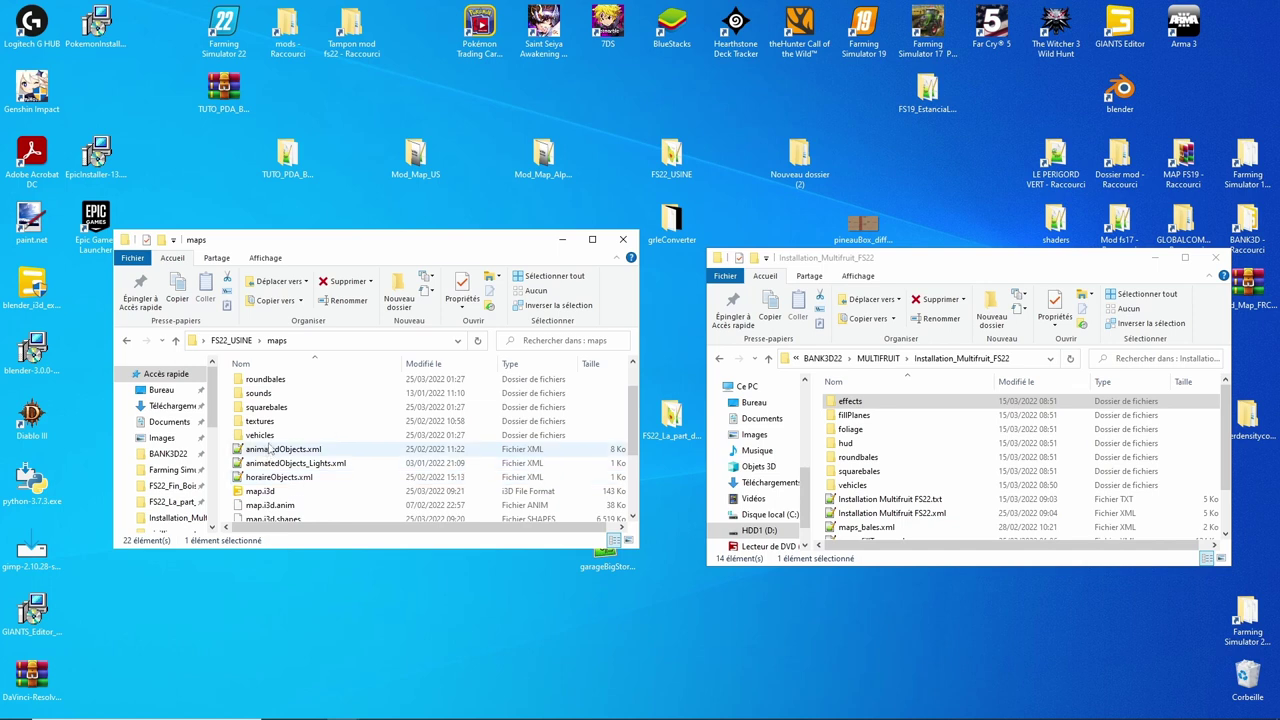
double_click(265, 437)
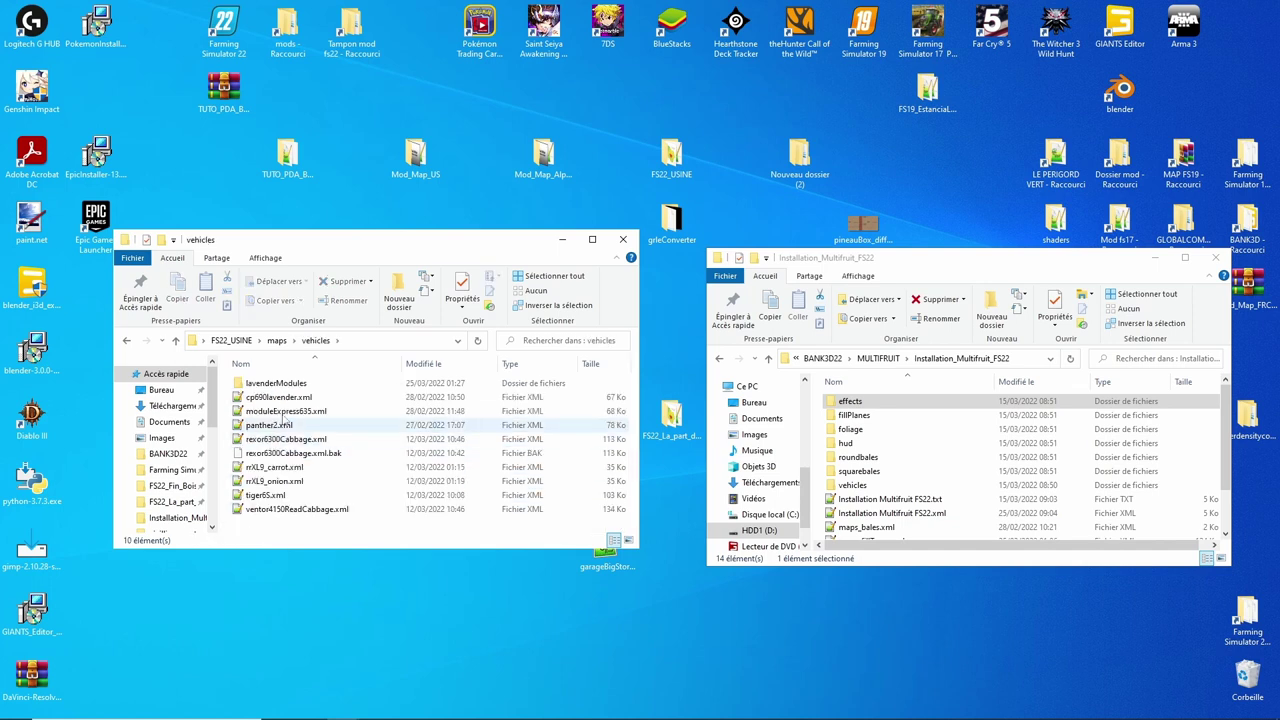
double_click(276, 383)
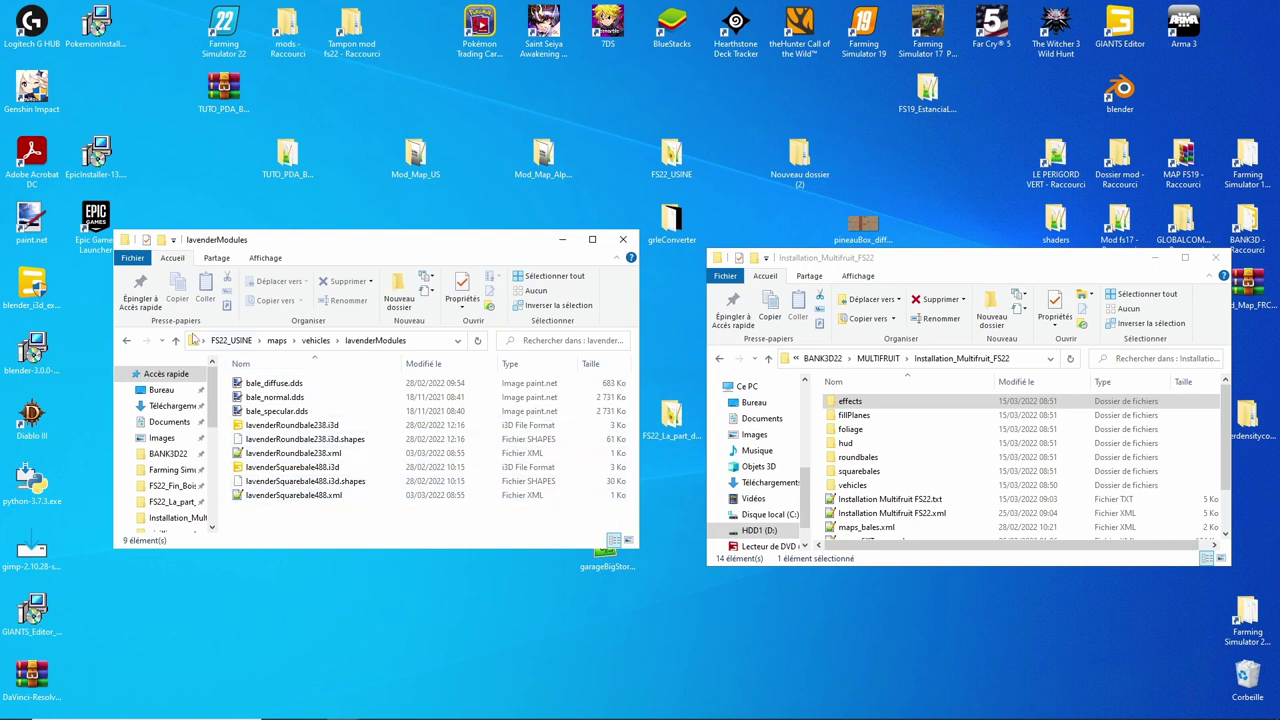
Step: Return to the FS22_USINE root folder and open modDesc.xml in Notepad++
left_click(176, 341)
left_click(176, 341)
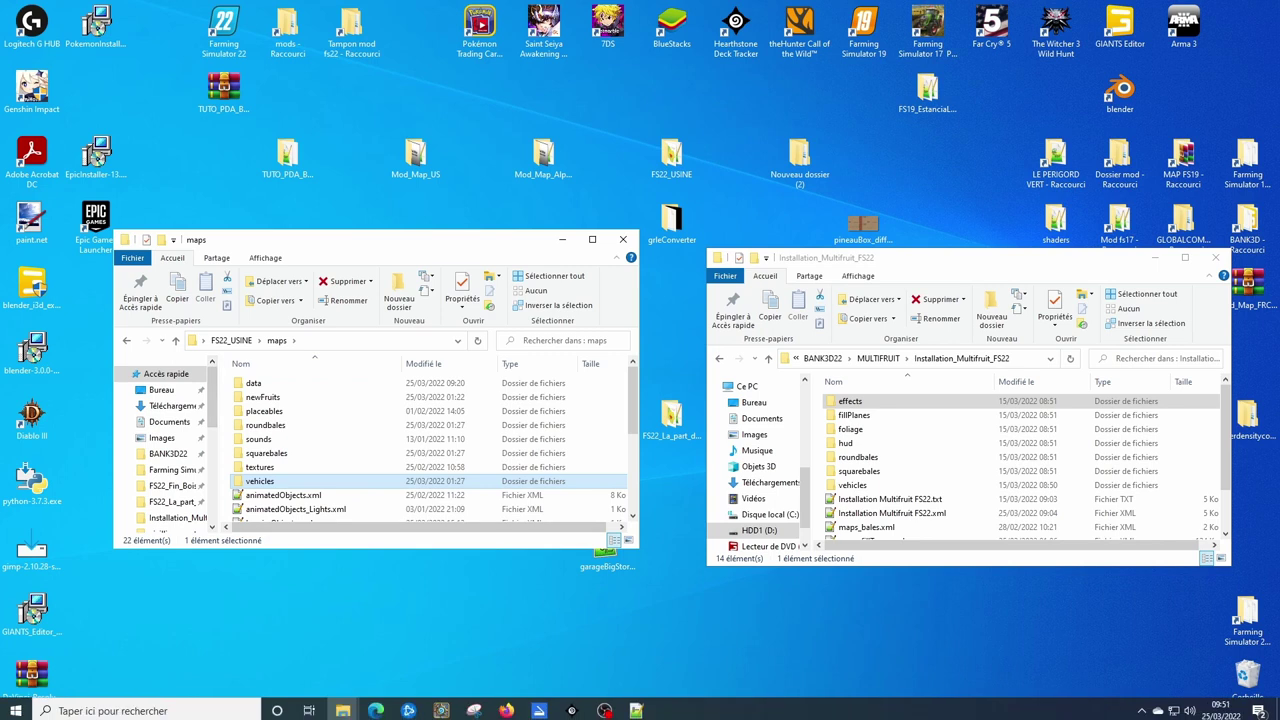
left_click(176, 341)
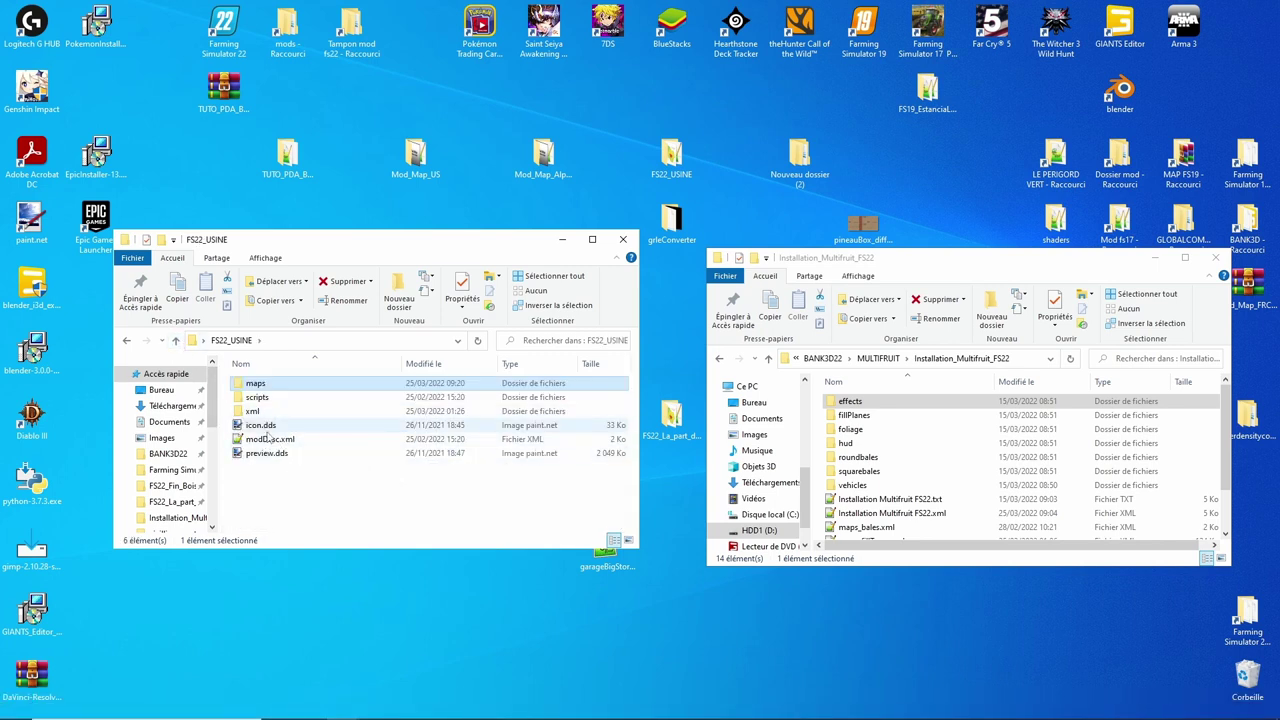
left_click(258, 442)
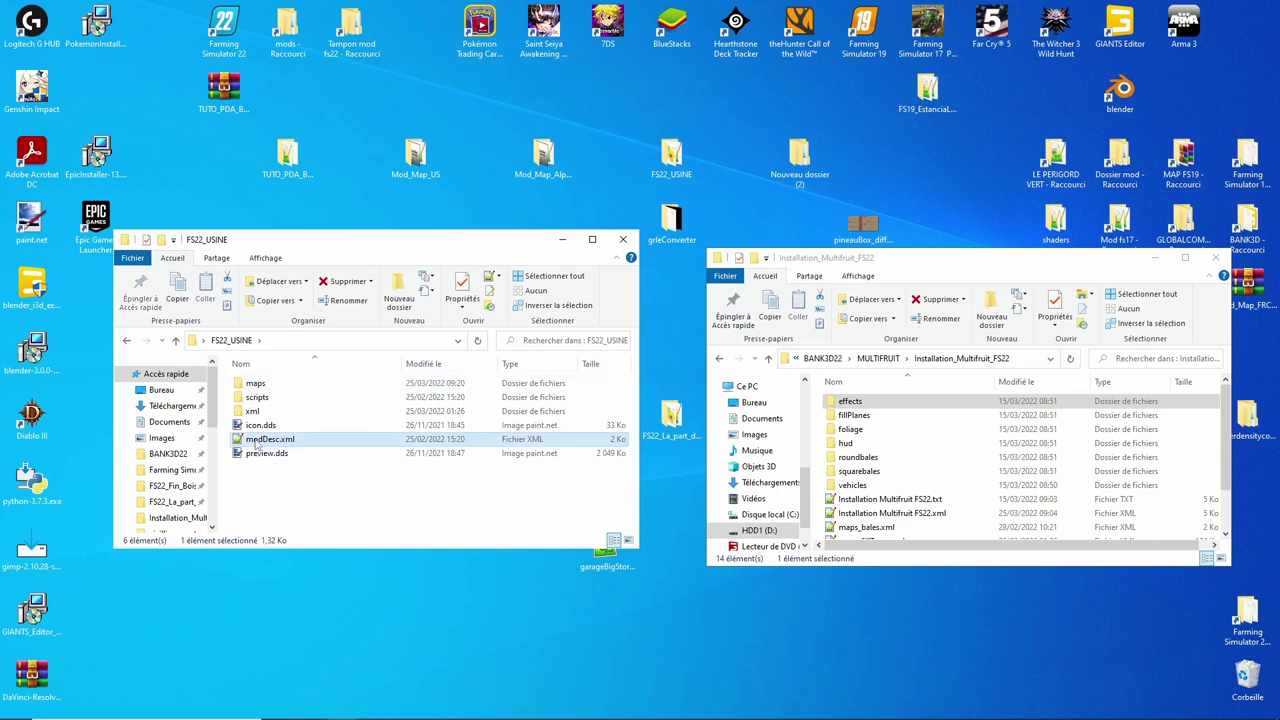
double_click(258, 442)
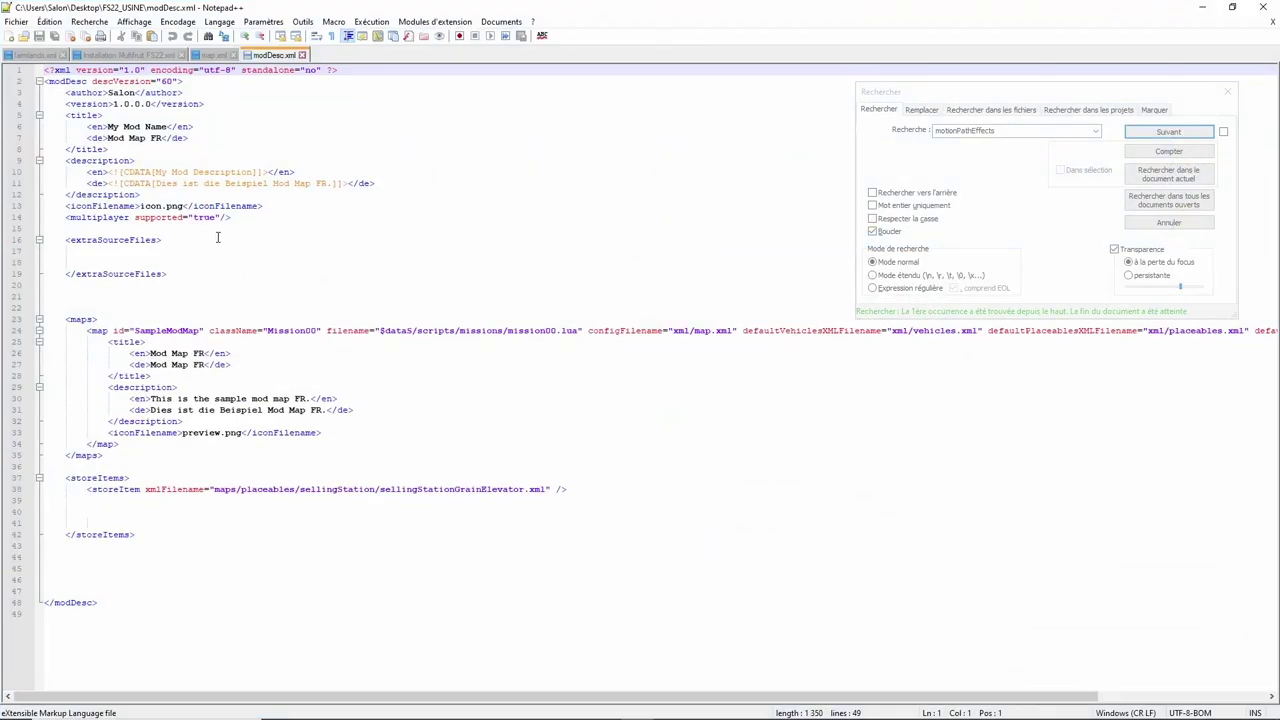
Step: Insert five blank lines below the opening storeItems tag in modDesc.xml and indent the second one
left_click(132, 478)
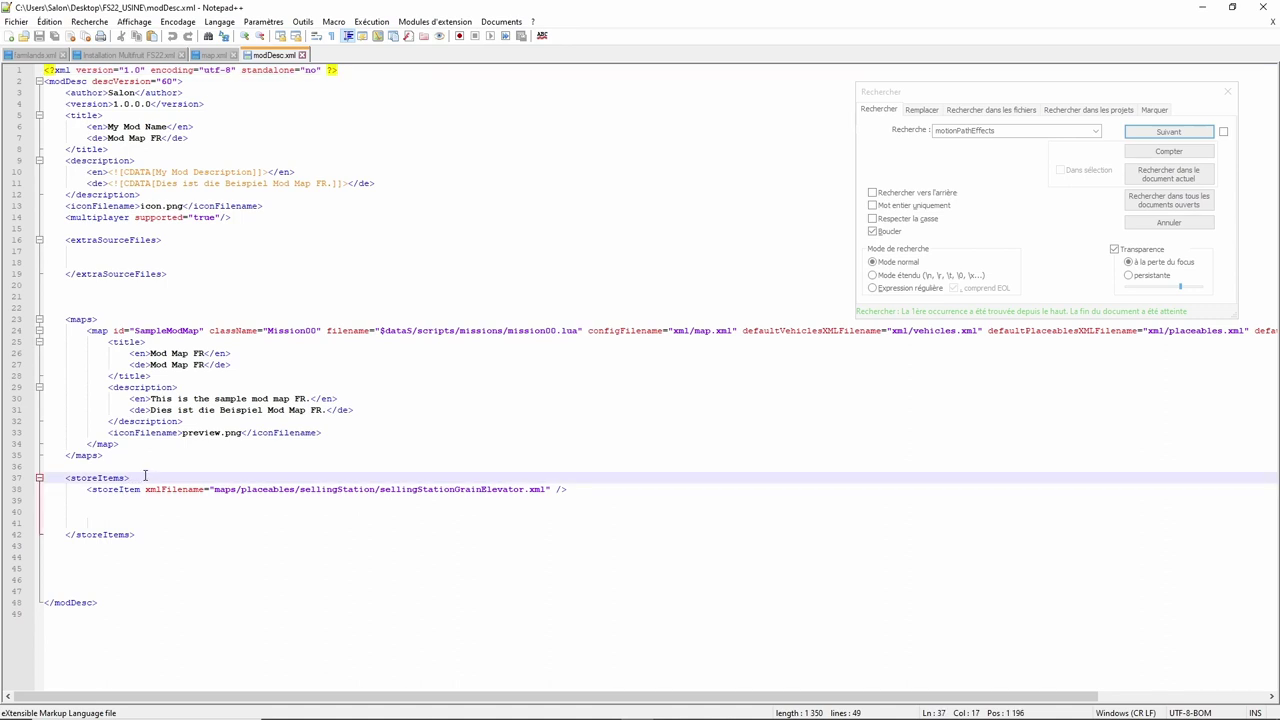
key("Return")
key("Return")
key("Return")
key("Return")
key("Return")
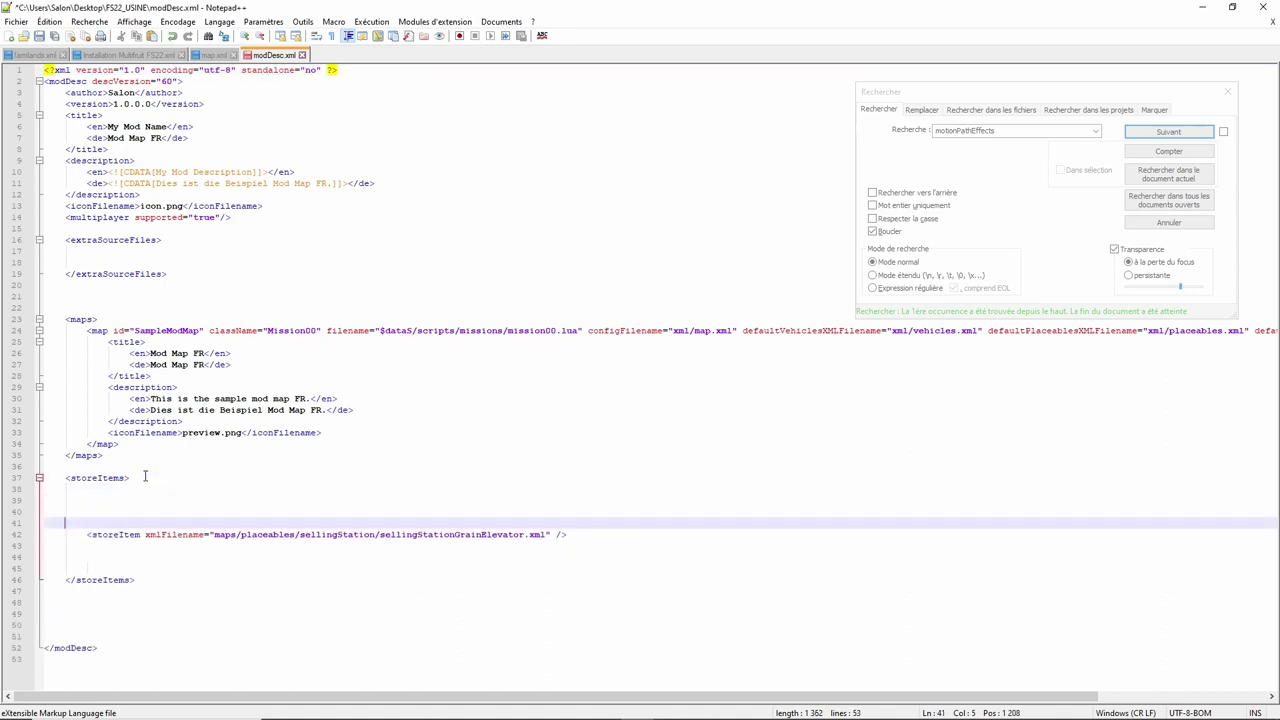
left_click(91, 498)
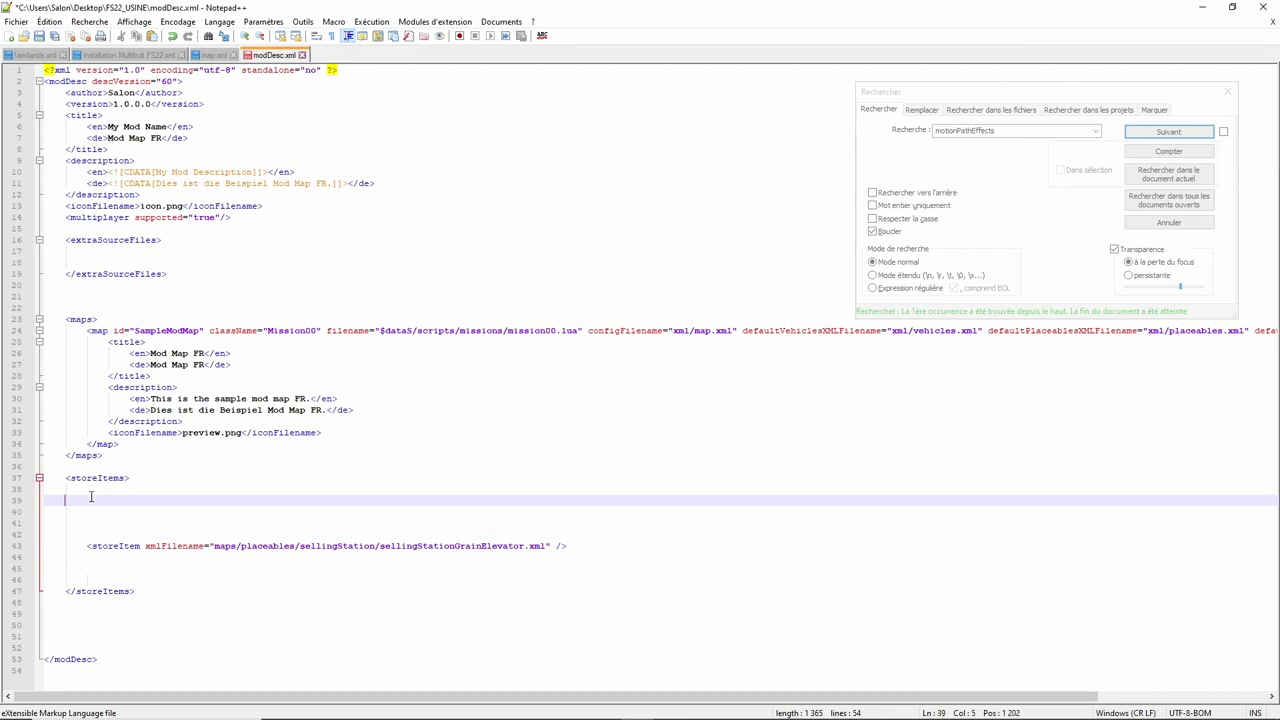
key("Tab")
Step: Copy the "Champs 1" comment from farmlands.xml onto the indented line under storeItems in modDesc.xml and change its text to "Vehicule"
left_click(38, 55)
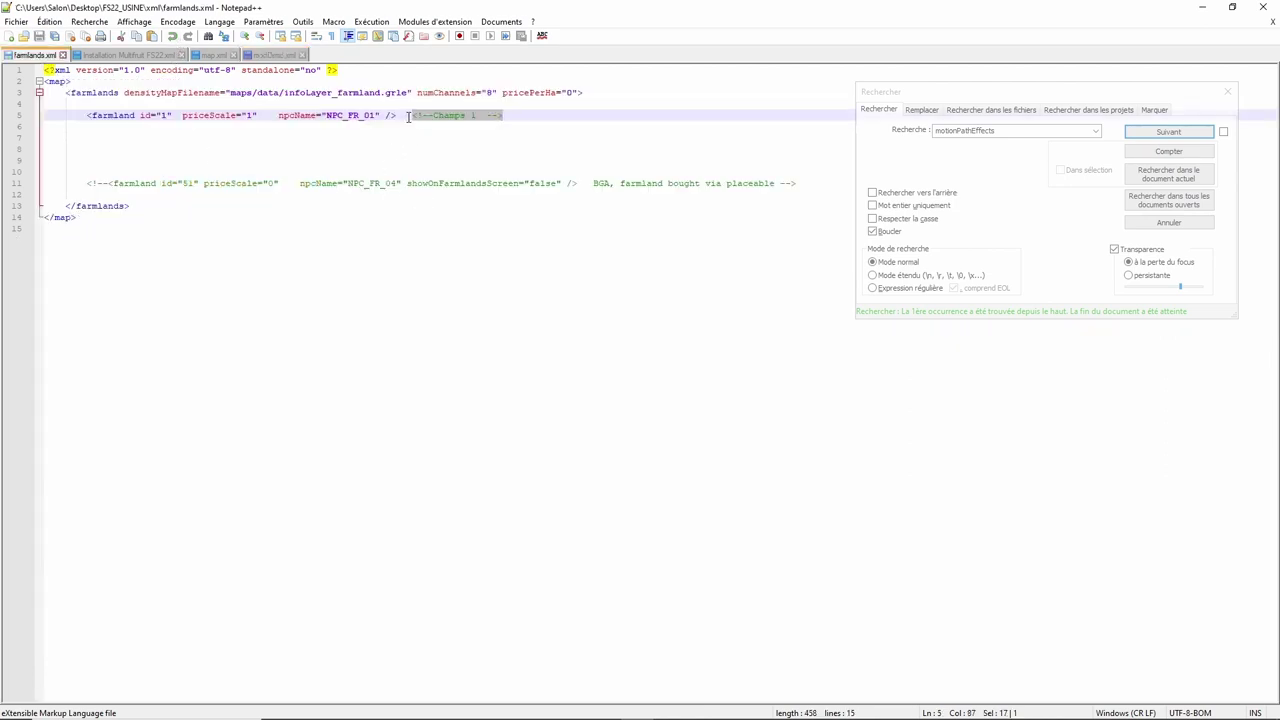
left_click_drag(411, 116, 497, 120)
key("ctrl+c")
right_click(497, 119)
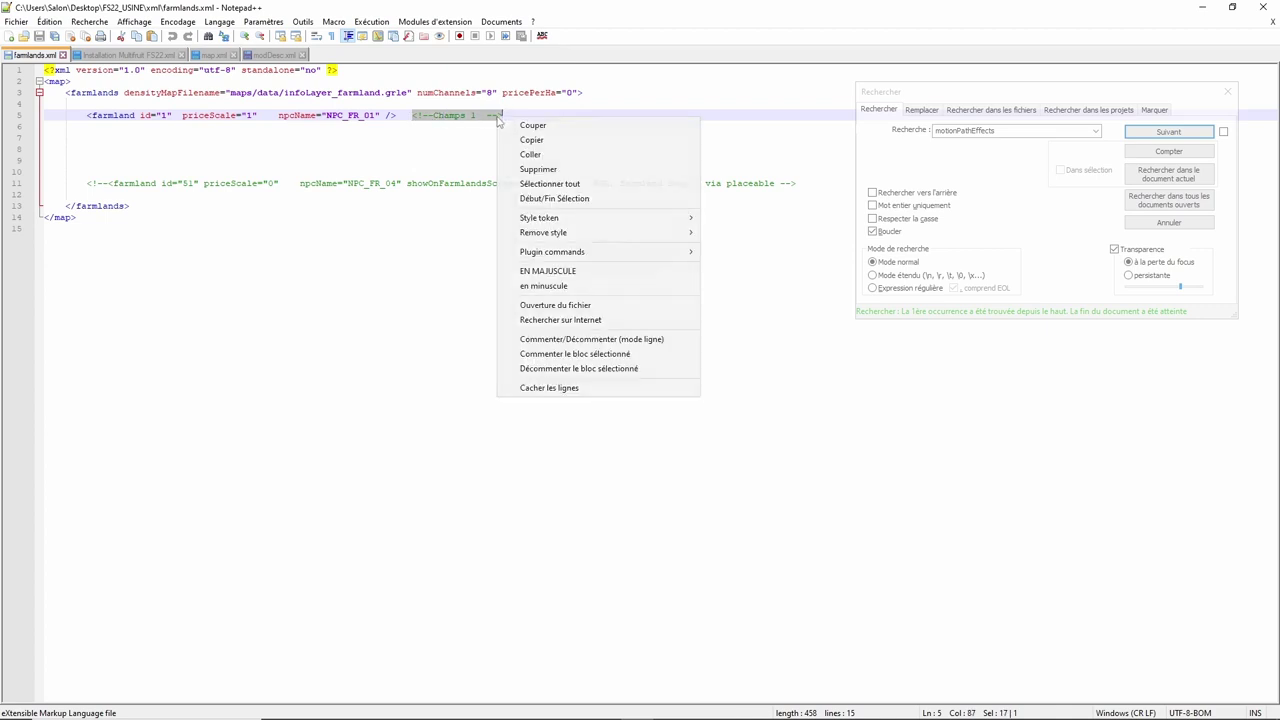
left_click(510, 141)
left_click(265, 57)
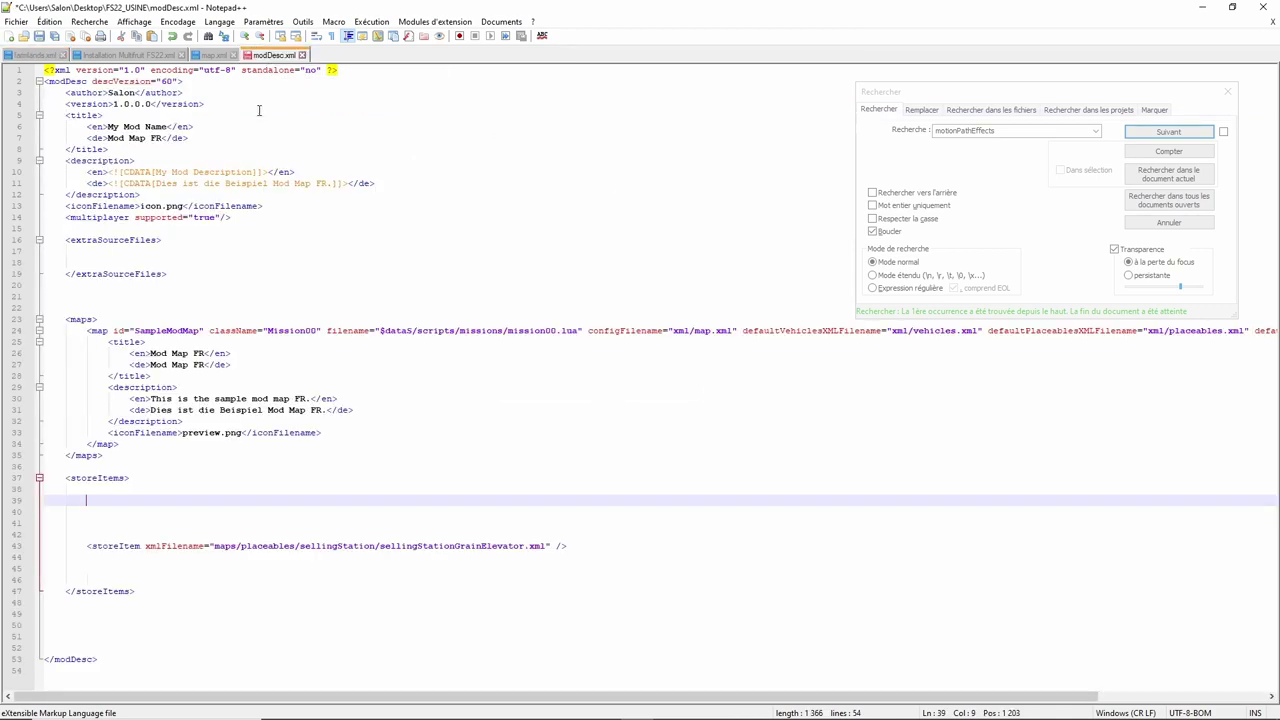
right_click(99, 494)
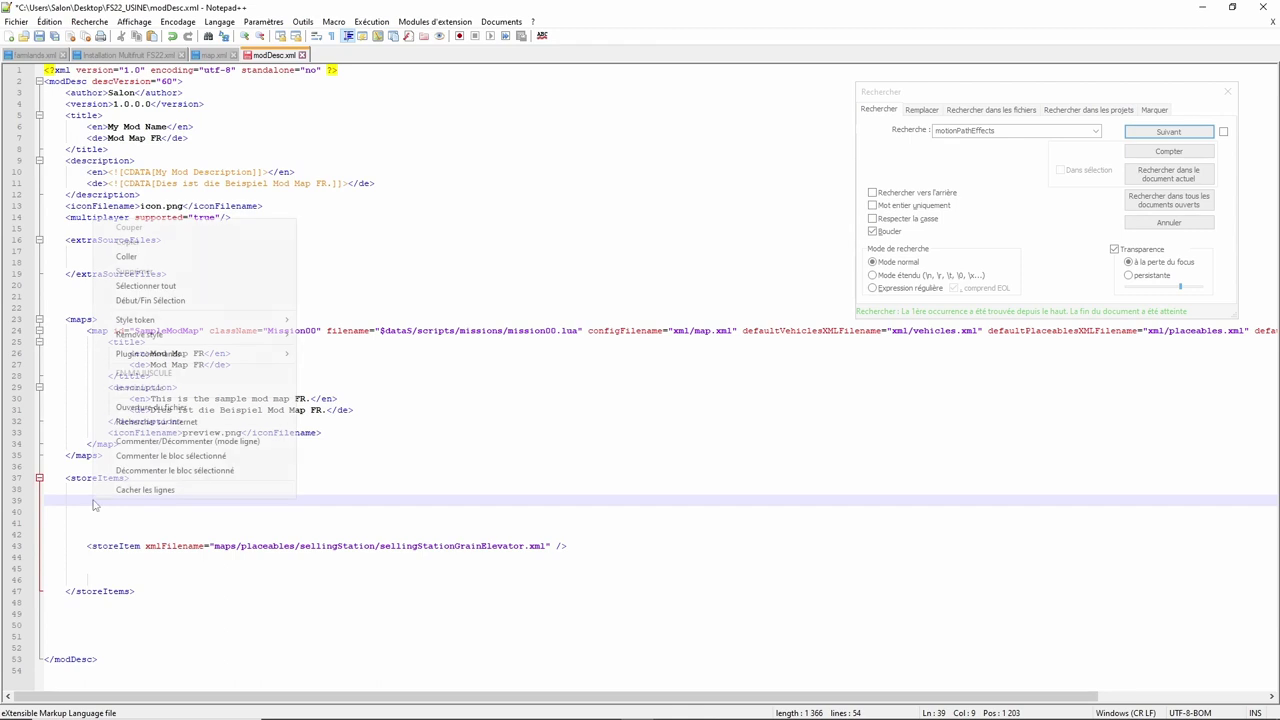
left_click(125, 256)
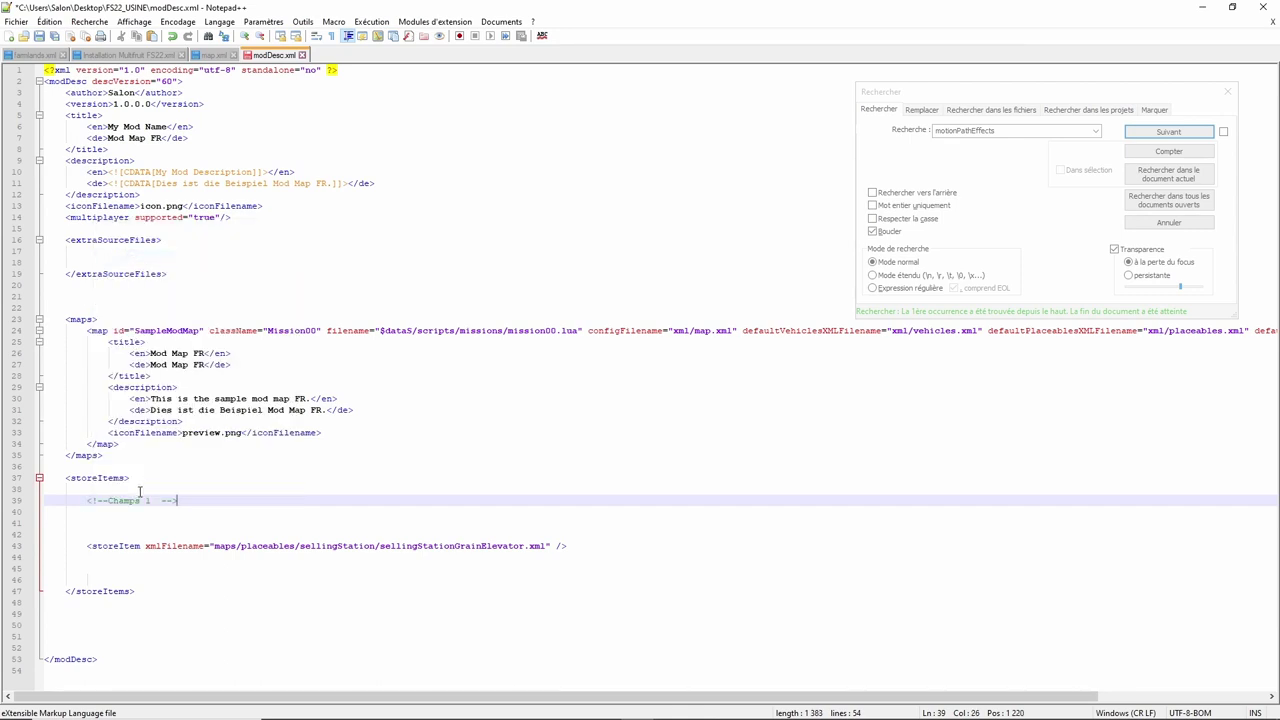
left_click_drag(108, 501, 155, 492)
type("Vehicule")
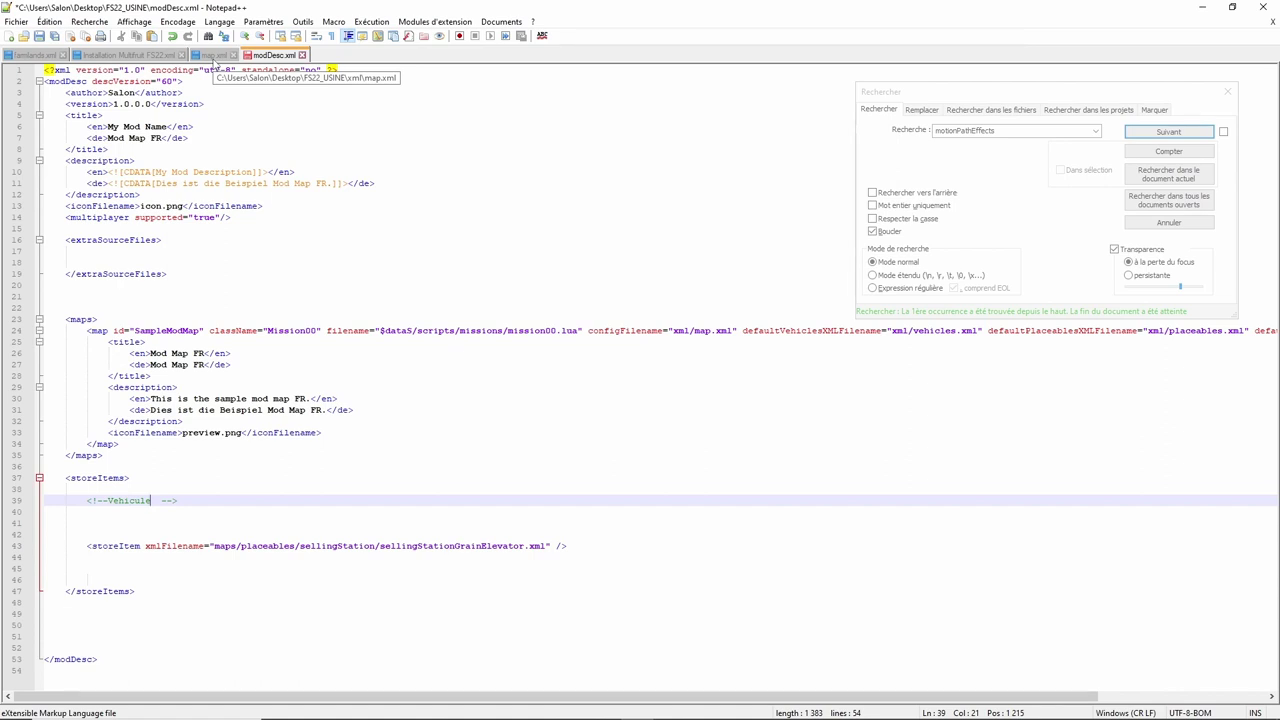
Step: Copy the eight vehicle storeItem entries, tiger6S to cp690lavender, from the installation notes to below the Vehicule comment in modDesc.xml
left_click(145, 56)
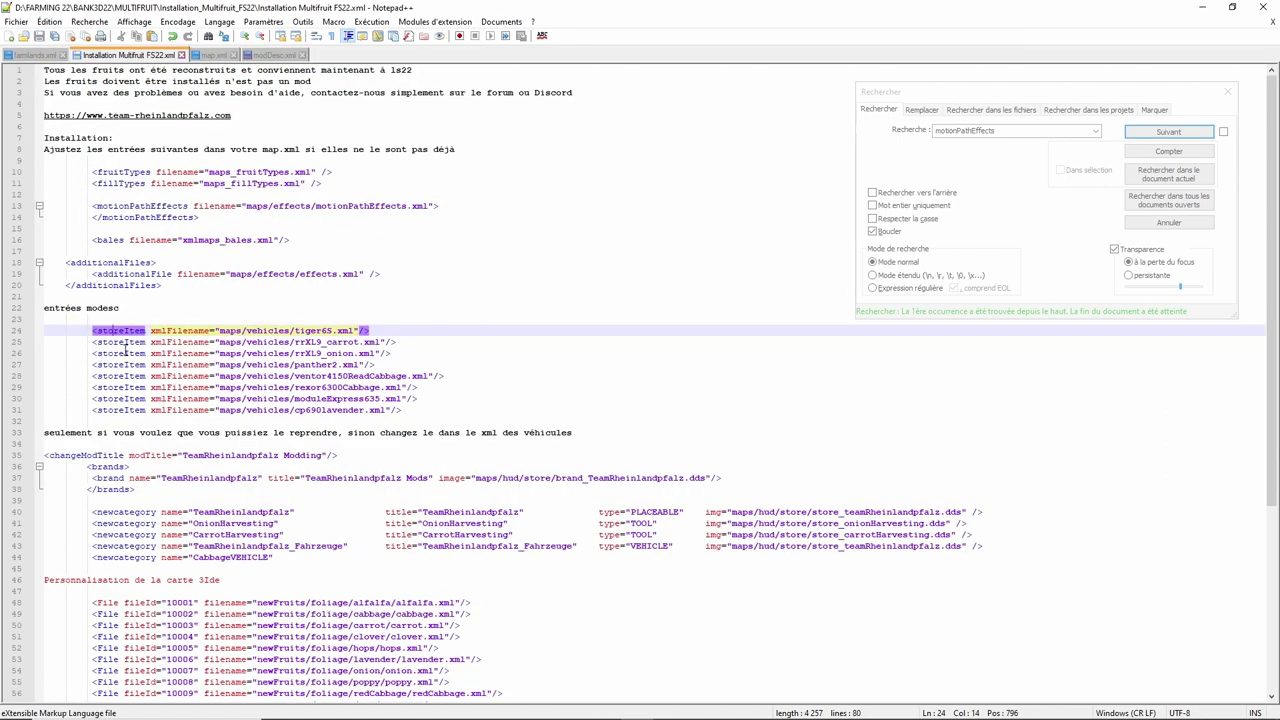
left_click_drag(92, 330, 417, 399)
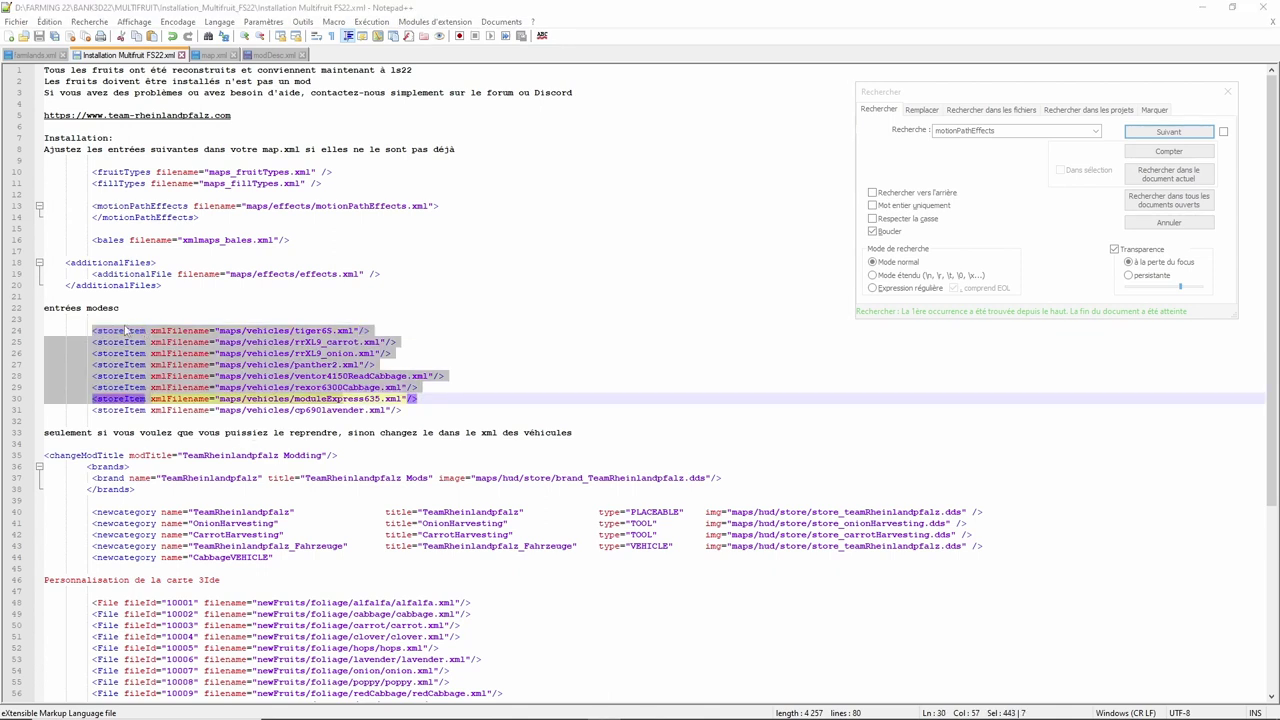
left_click(94, 330)
left_click_drag(94, 330, 405, 411)
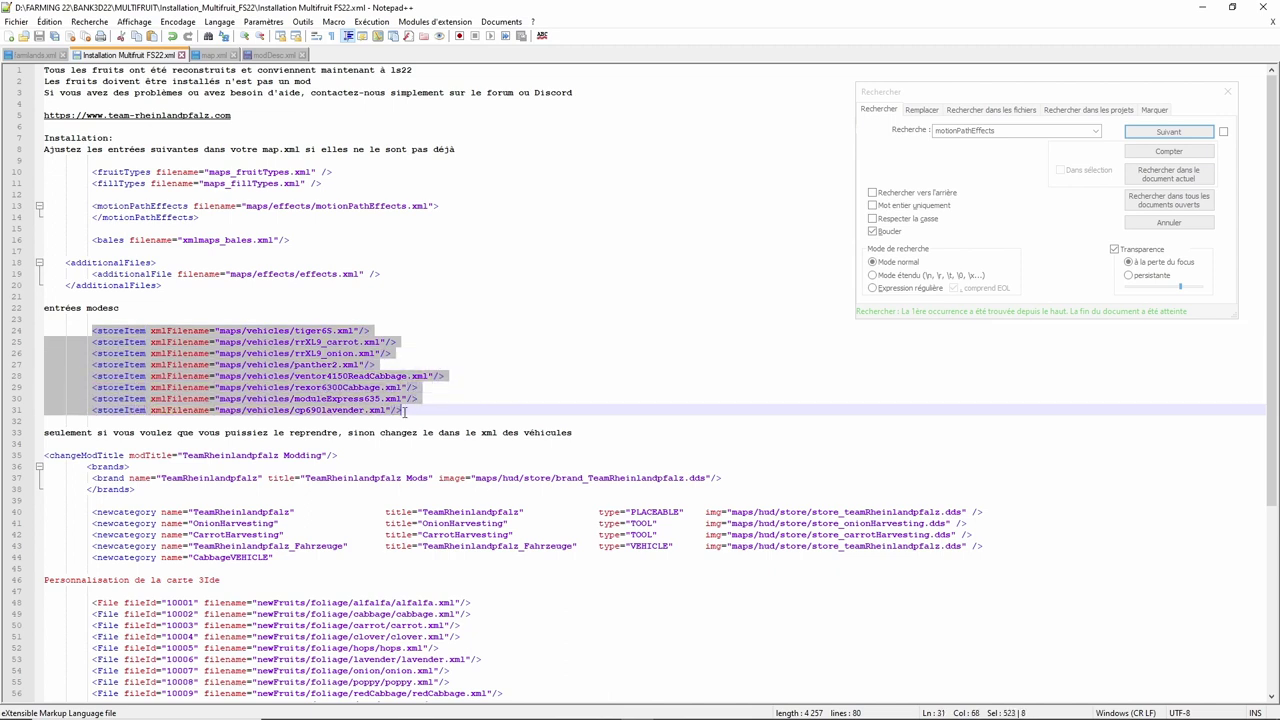
right_click(330, 397)
left_click(374, 421)
left_click(275, 55)
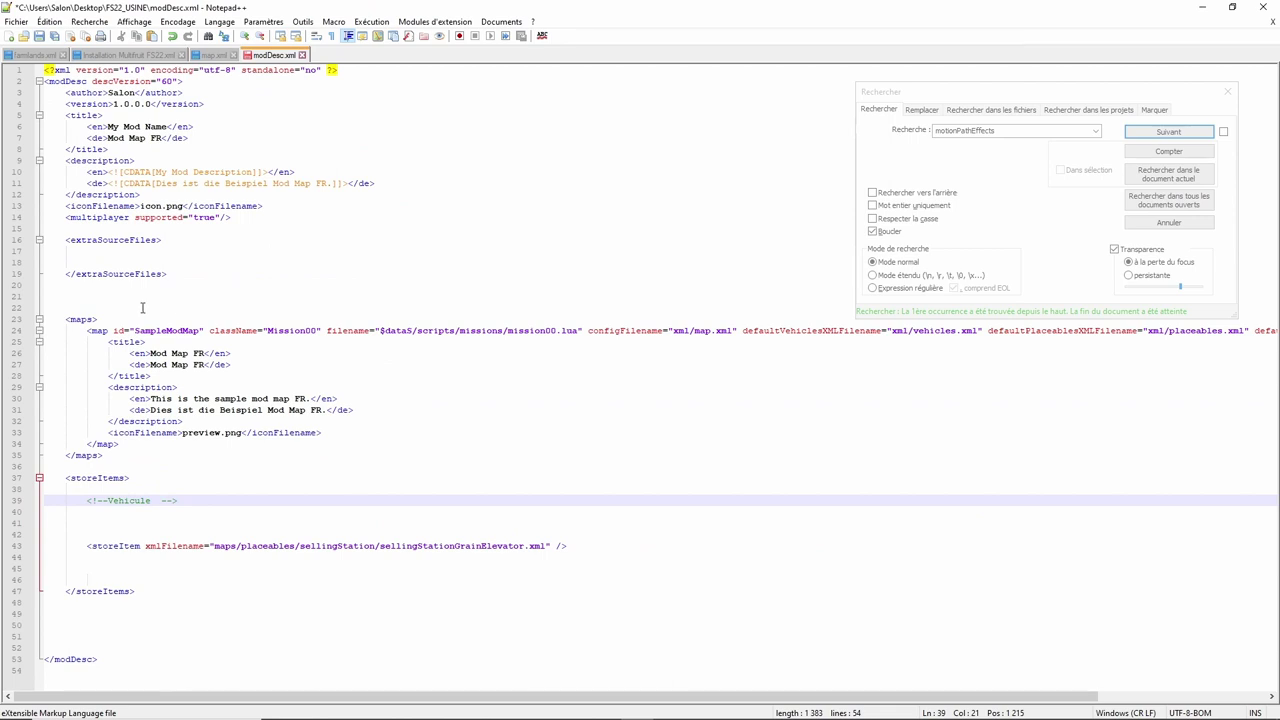
left_click(135, 512)
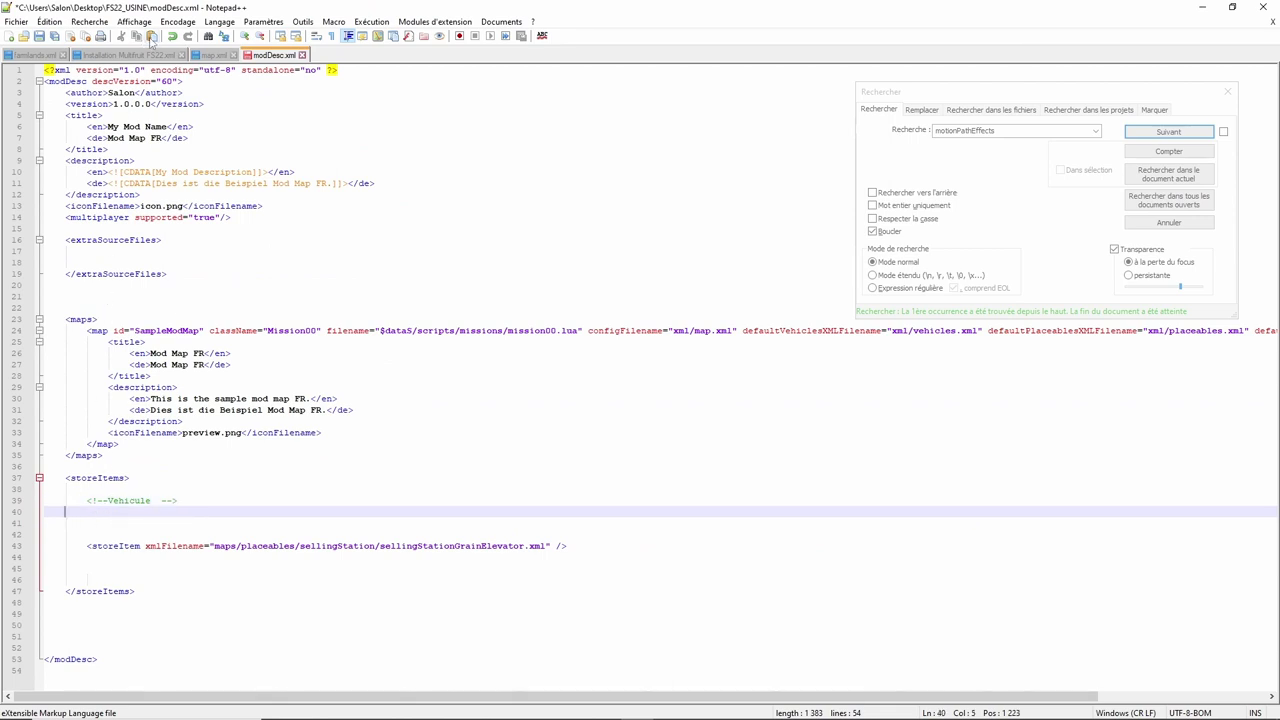
left_click(152, 37)
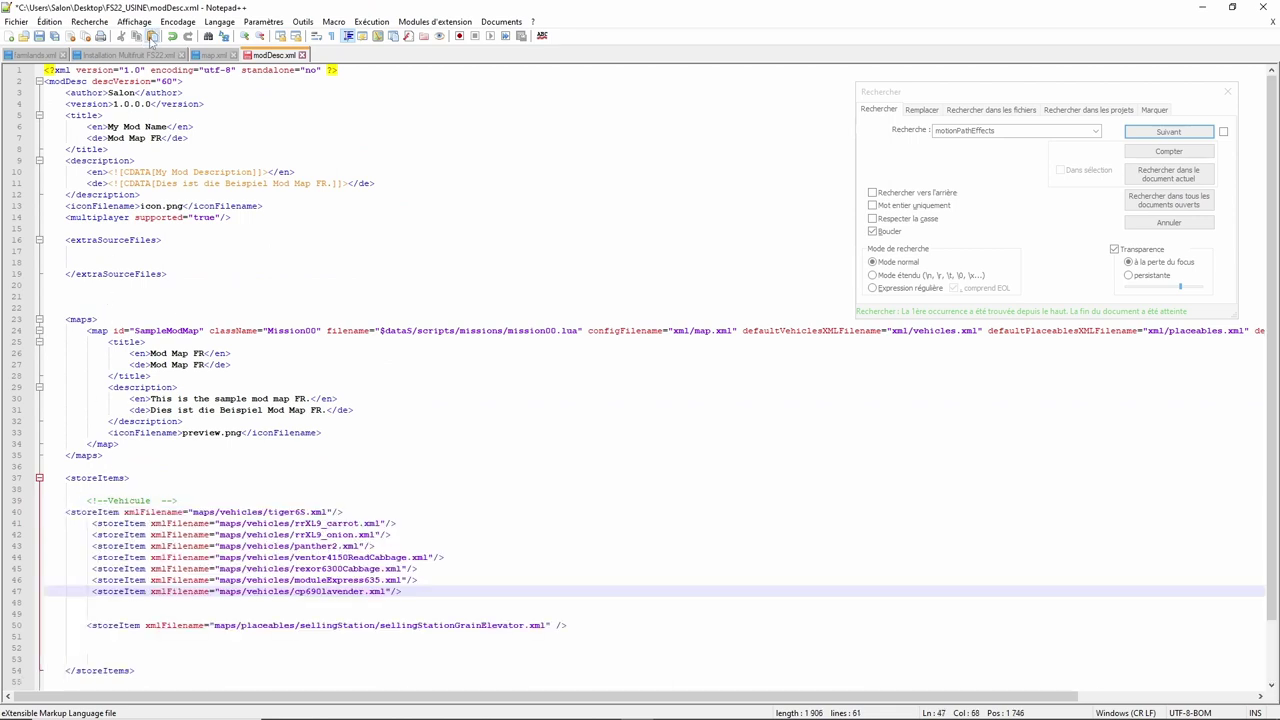
Step: Align the tiger6S storeItem line with the other vehicle entries and save modDesc.xml
left_click(66, 511)
key("Tab")
key("Tab")
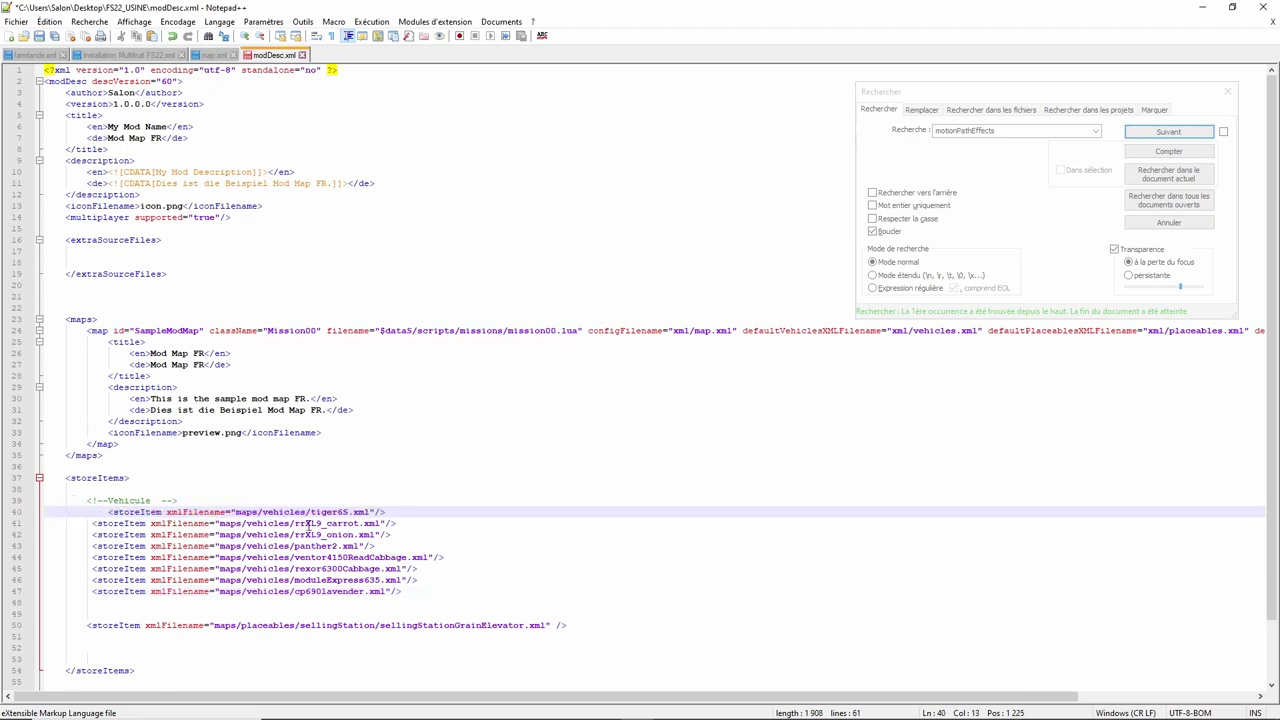
key("shift+Tab")
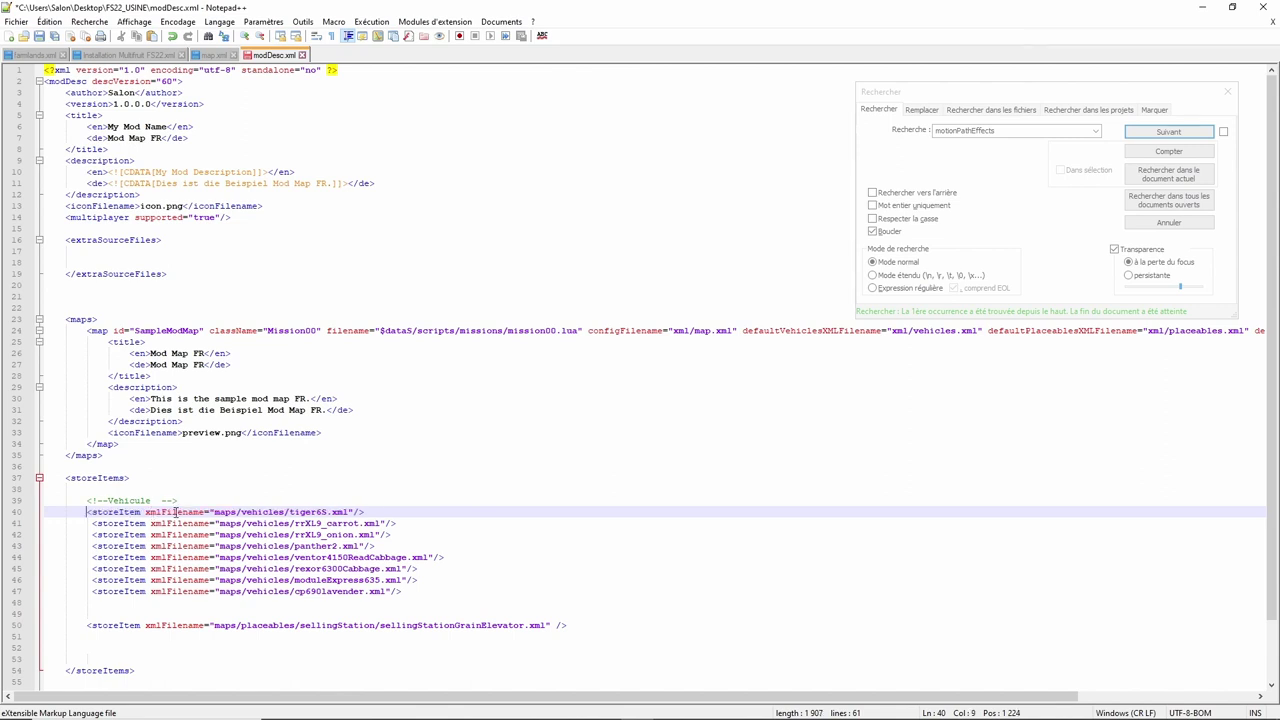
key("shift+Tab")
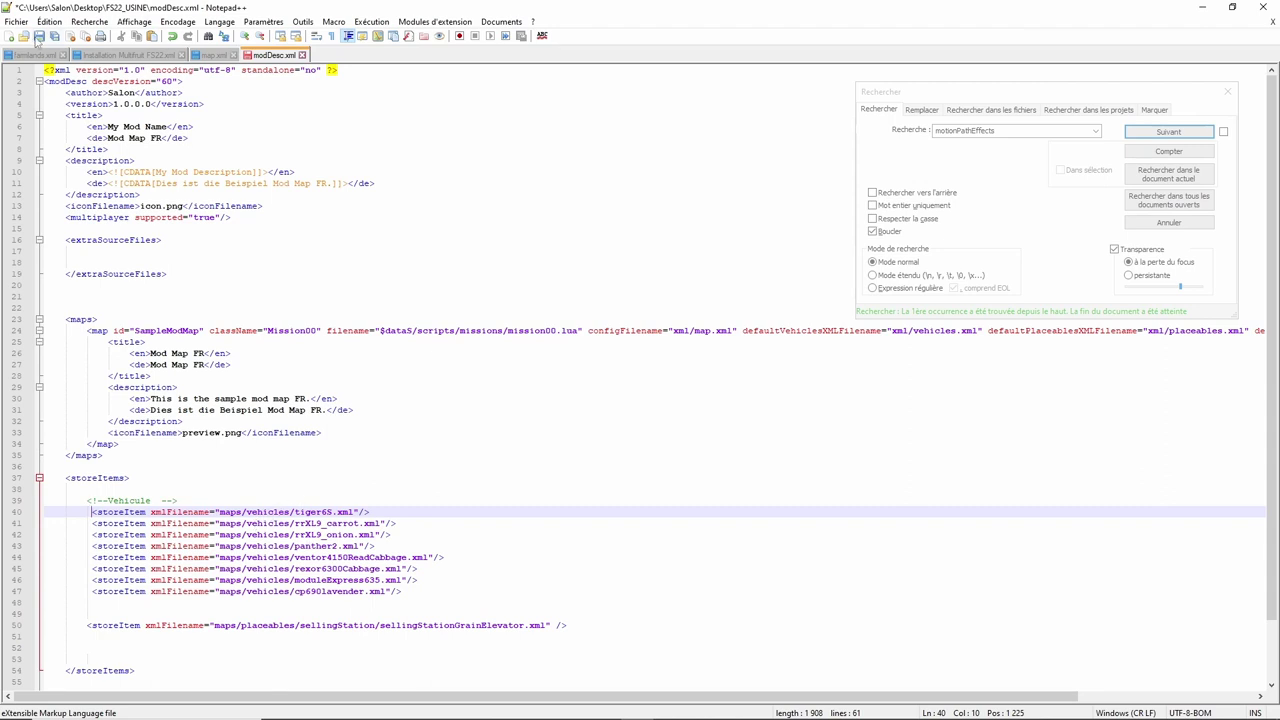
left_click(40, 36)
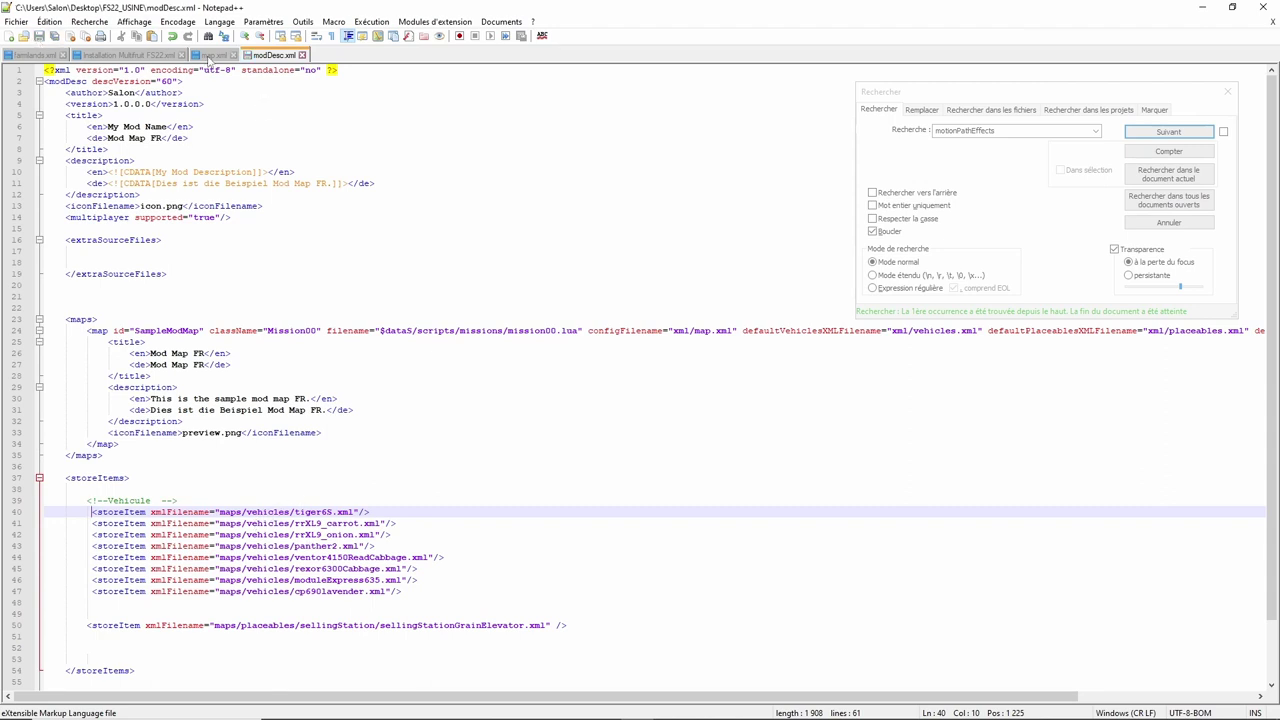
Step: Review the changeModTitle, brands, newcategory and foliage File entries in the multifruit installation notes
left_click(122, 57)
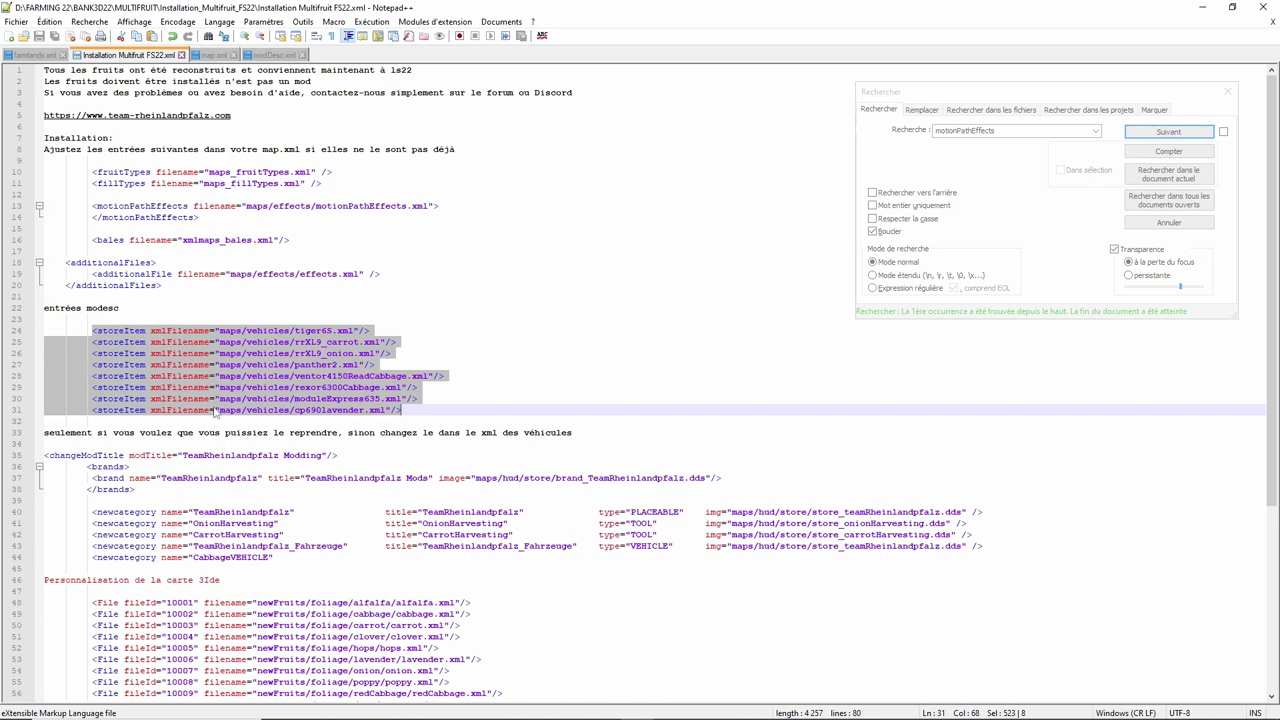
scroll(213, 410, "down", 3)
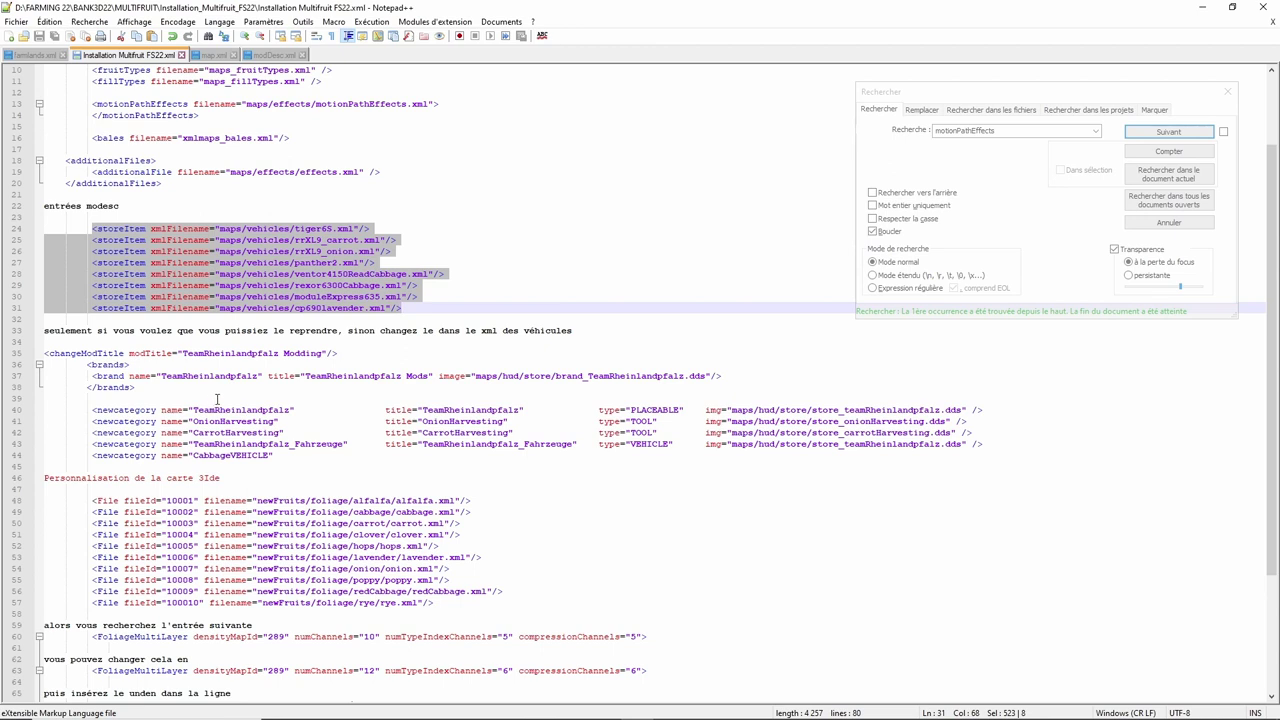
left_click(68, 350)
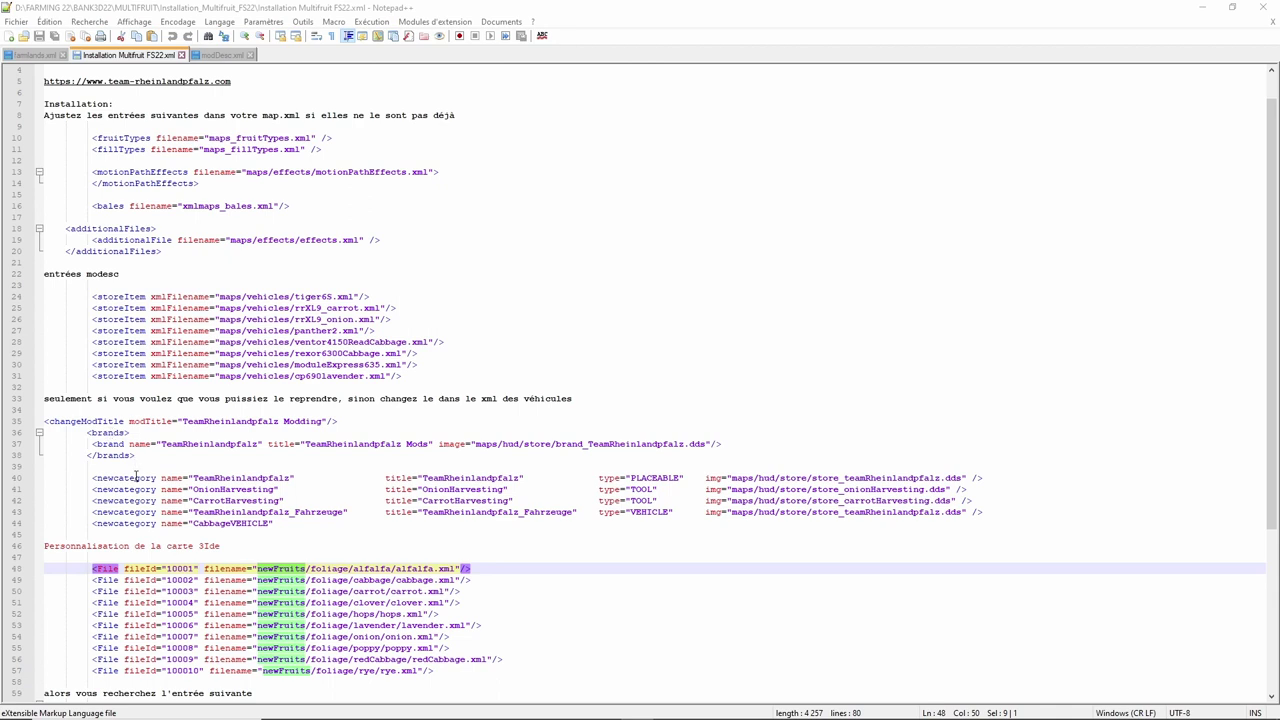
left_click(137, 478)
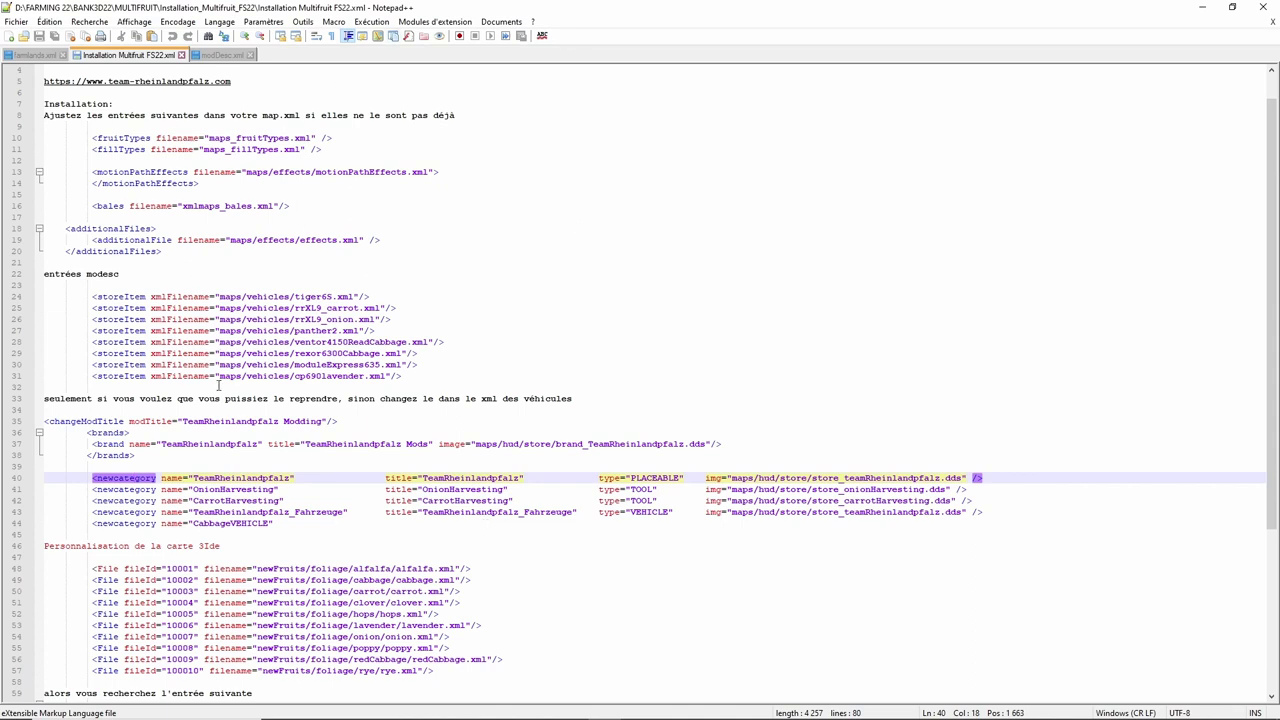
scroll(222, 388, "down", 4)
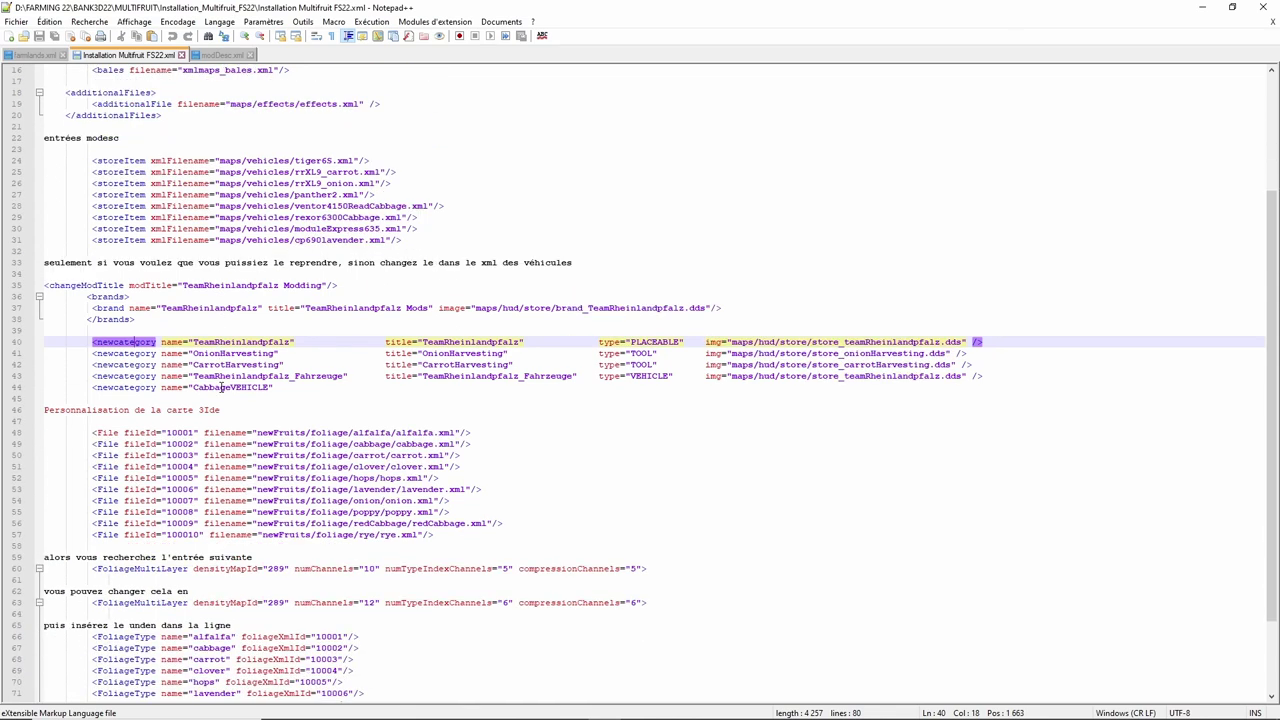
scroll(222, 388, "up", 4)
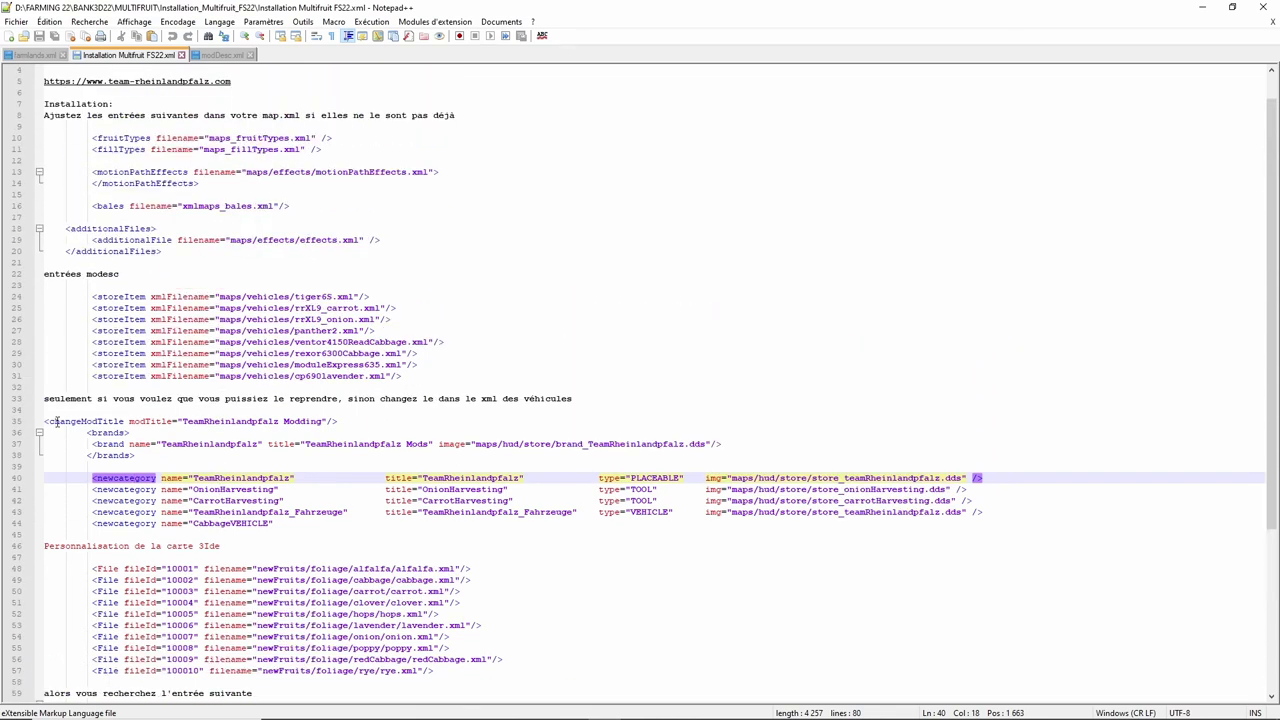
Step: Delete the changeModTitle entry above the brands block in the multifruit installation notes
left_click(70, 421)
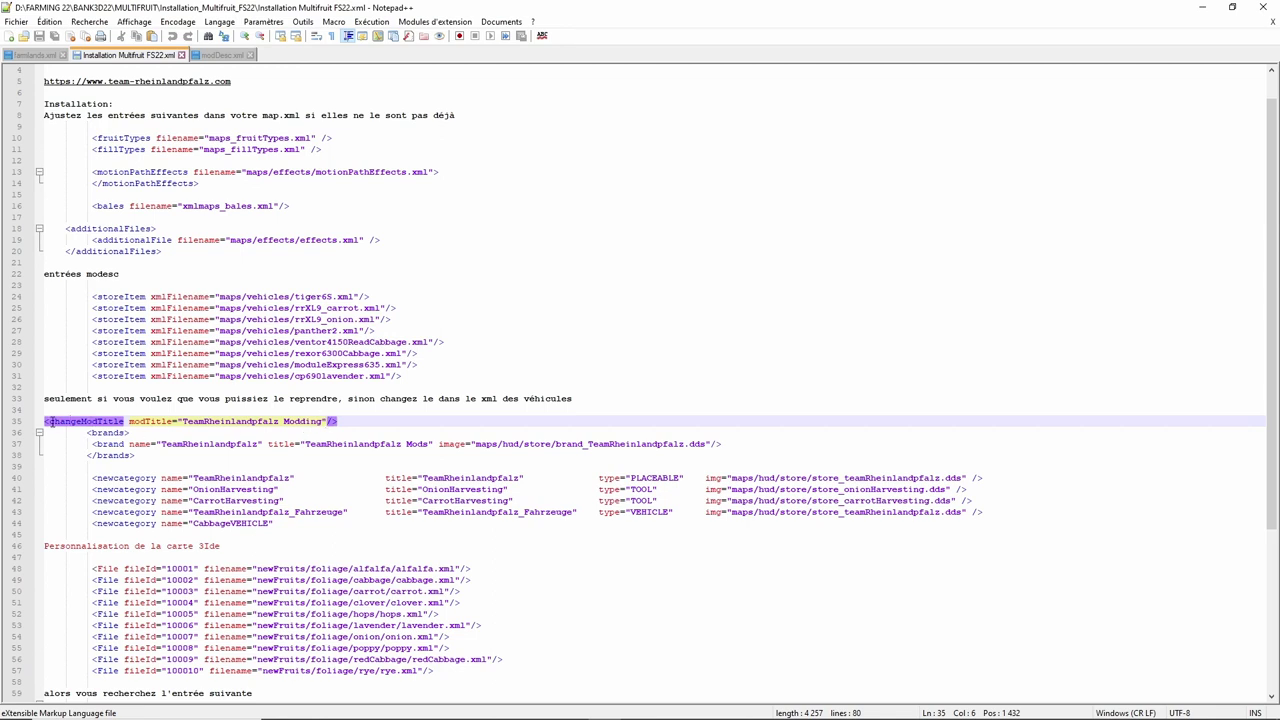
left_click(113, 433)
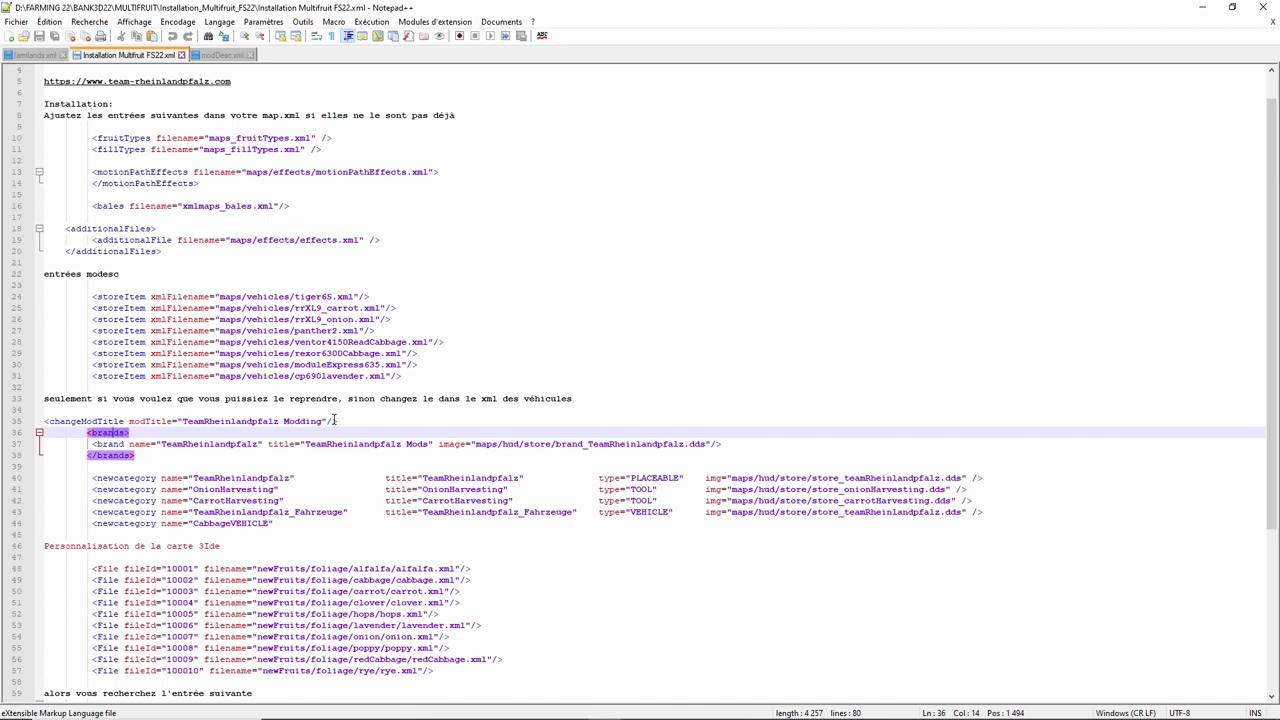
left_click_drag(338, 421, 44, 421)
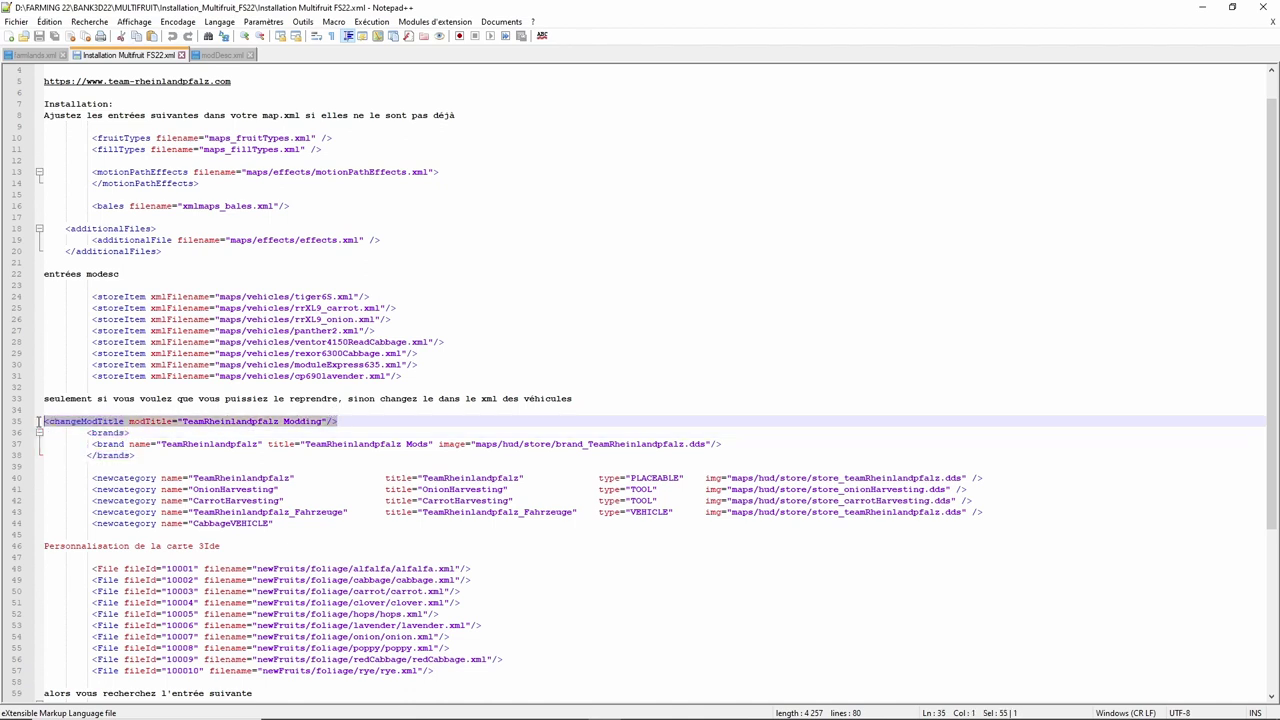
key("Delete")
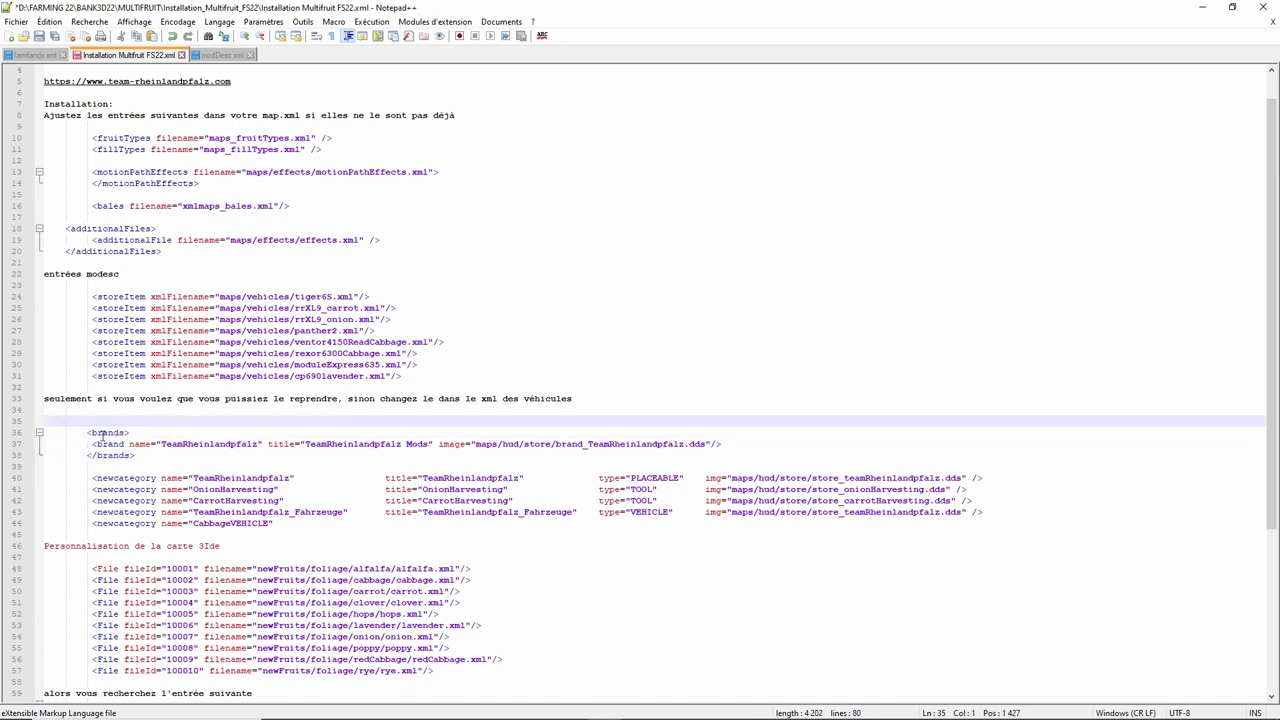
Step: Copy the TeamRheinlandpfalz brands block from the installation notes into modDesc.xml, between the extraSourceFiles and maps sections
left_click_drag(86, 432, 141, 457)
key("ctrl+c")
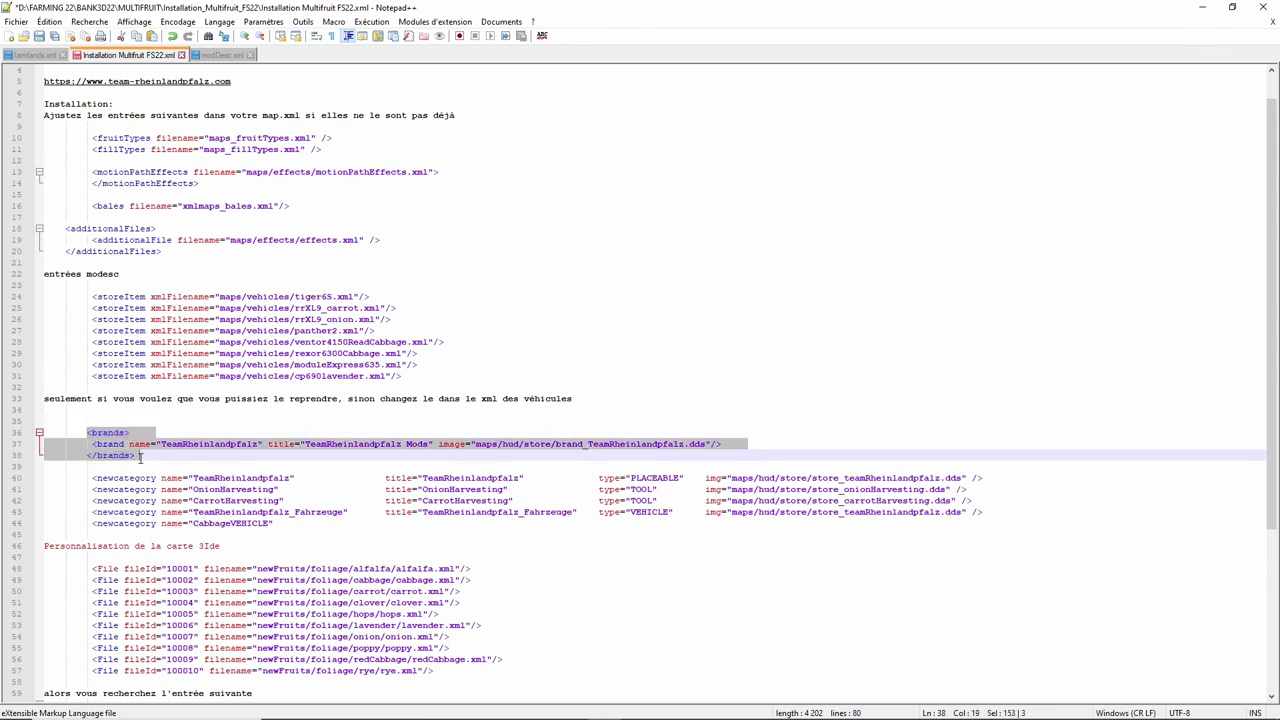
right_click(130, 452)
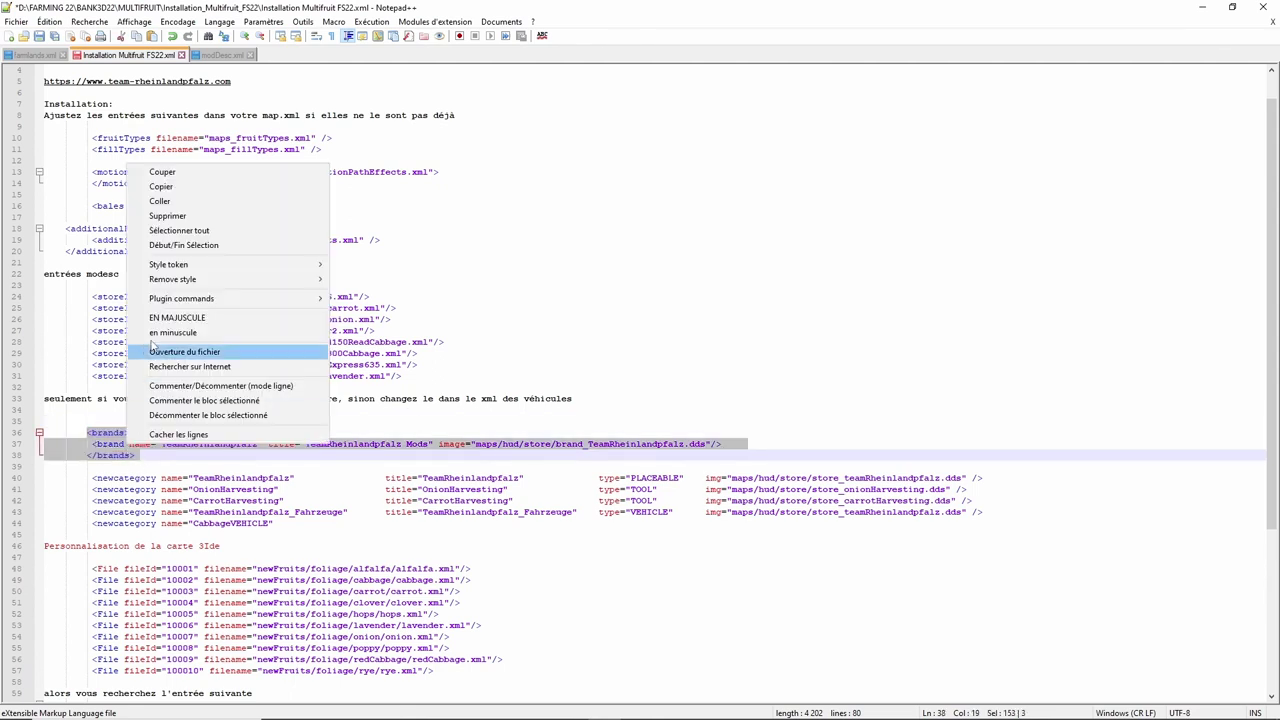
left_click(184, 189)
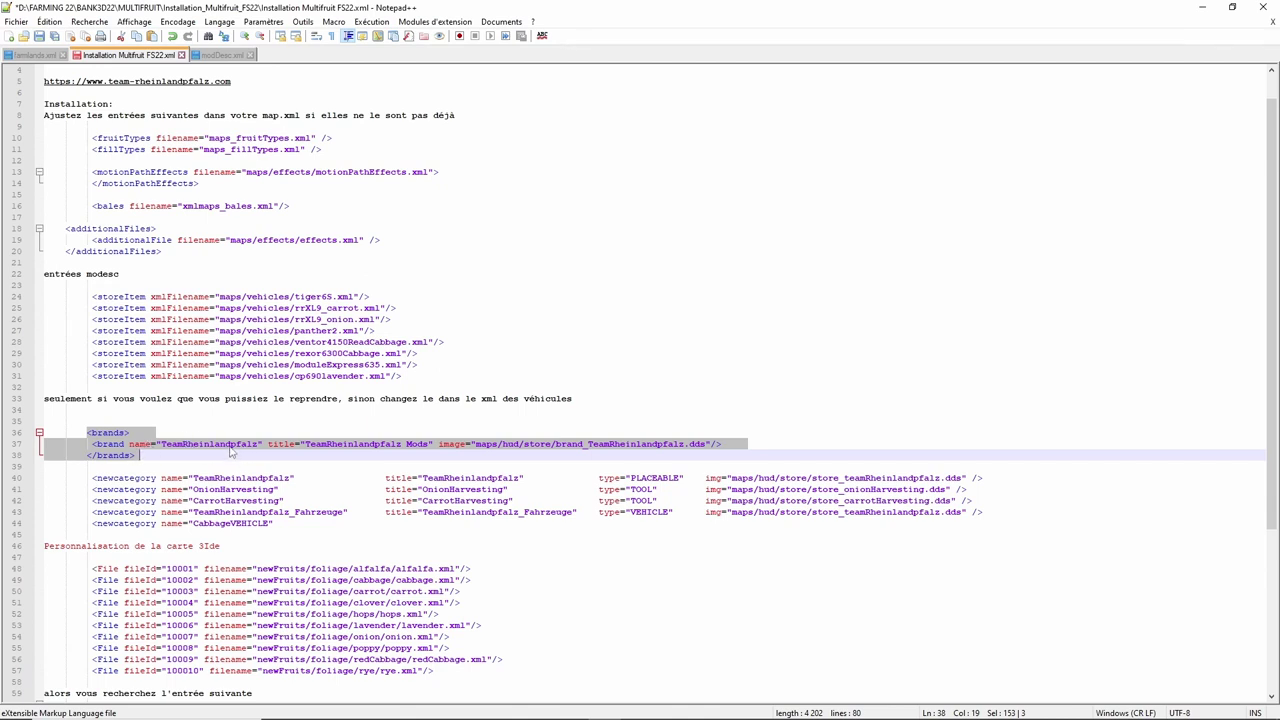
right_click(120, 450)
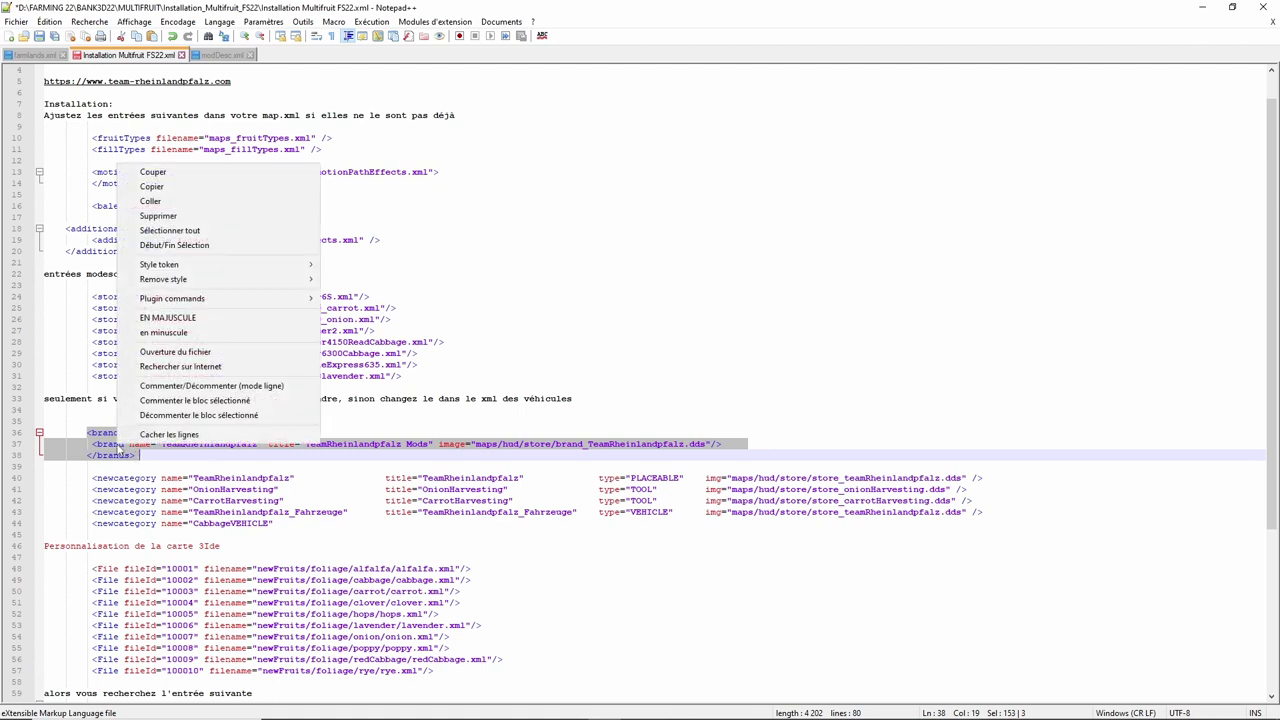
left_click(155, 187)
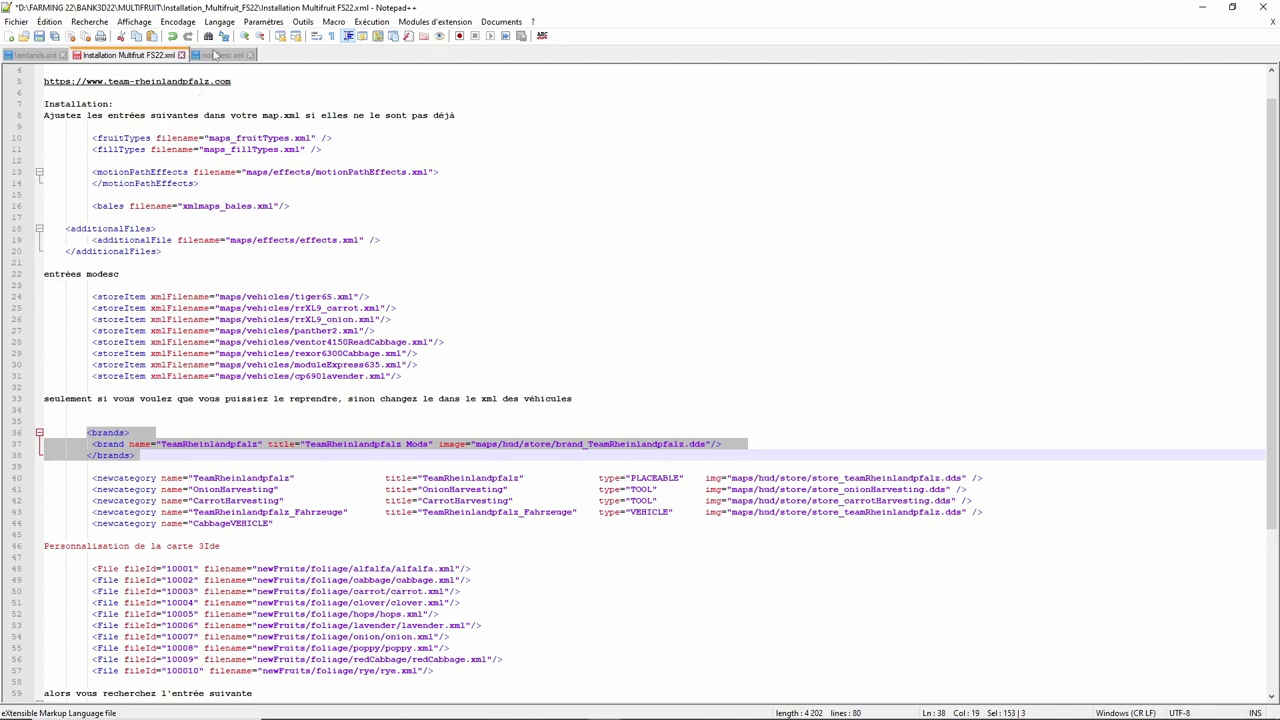
left_click(218, 55)
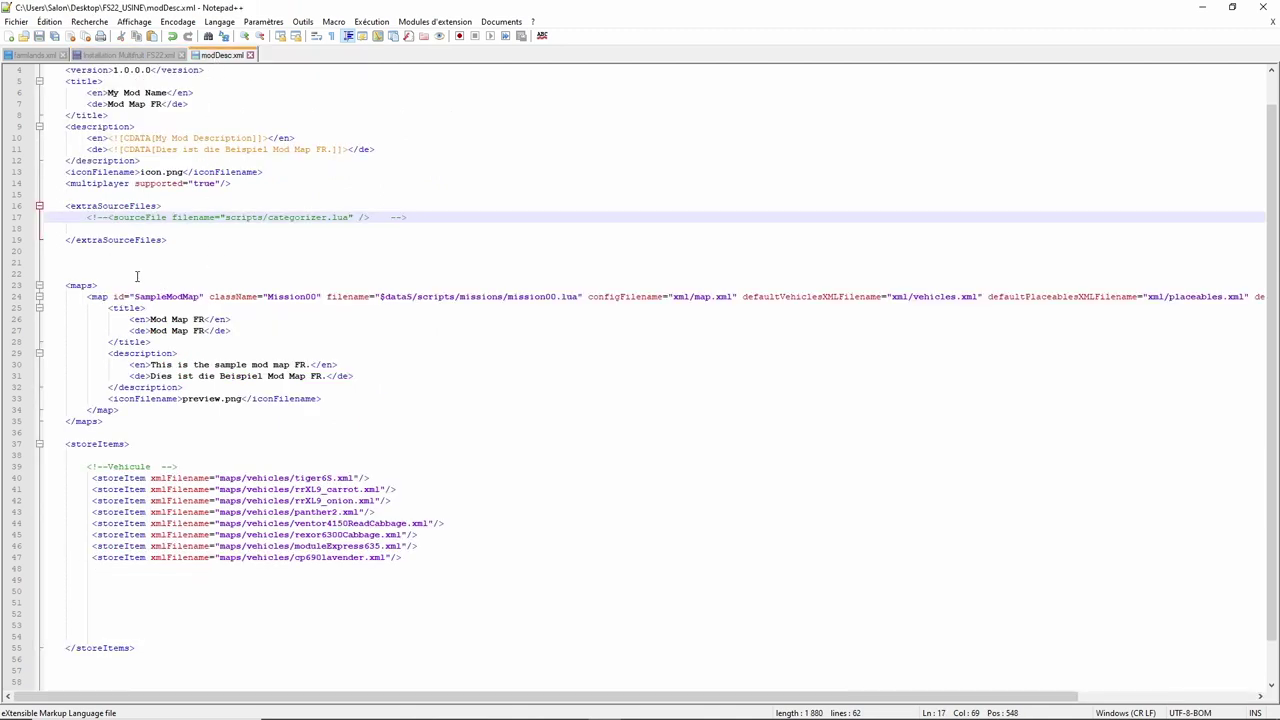
left_click(70, 258)
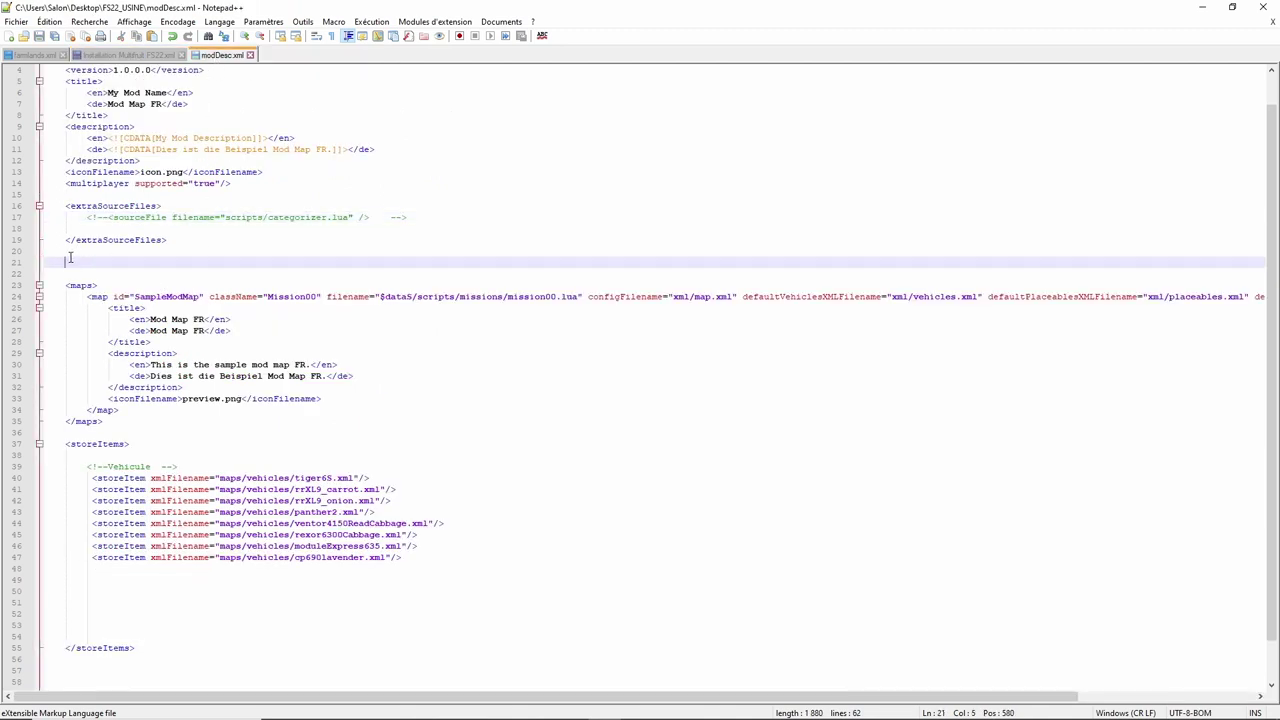
right_click(73, 262)
left_click(100, 303)
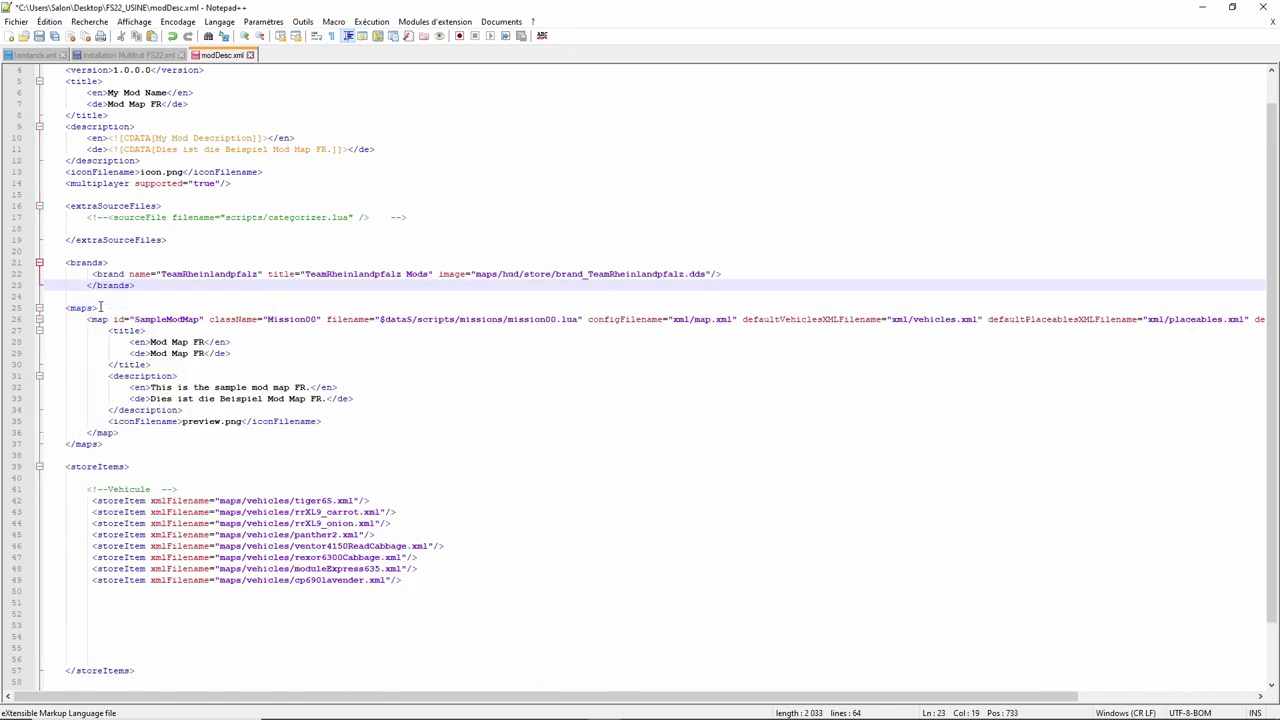
Step: Align the closing brands tag with its opening tag in modDesc.xml and add two line breaks after it
left_click(86, 285)
key("BackSpace")
key("BackSpace")
key("BackSpace")
key("BackSpace")
left_click(123, 285)
key("Return")
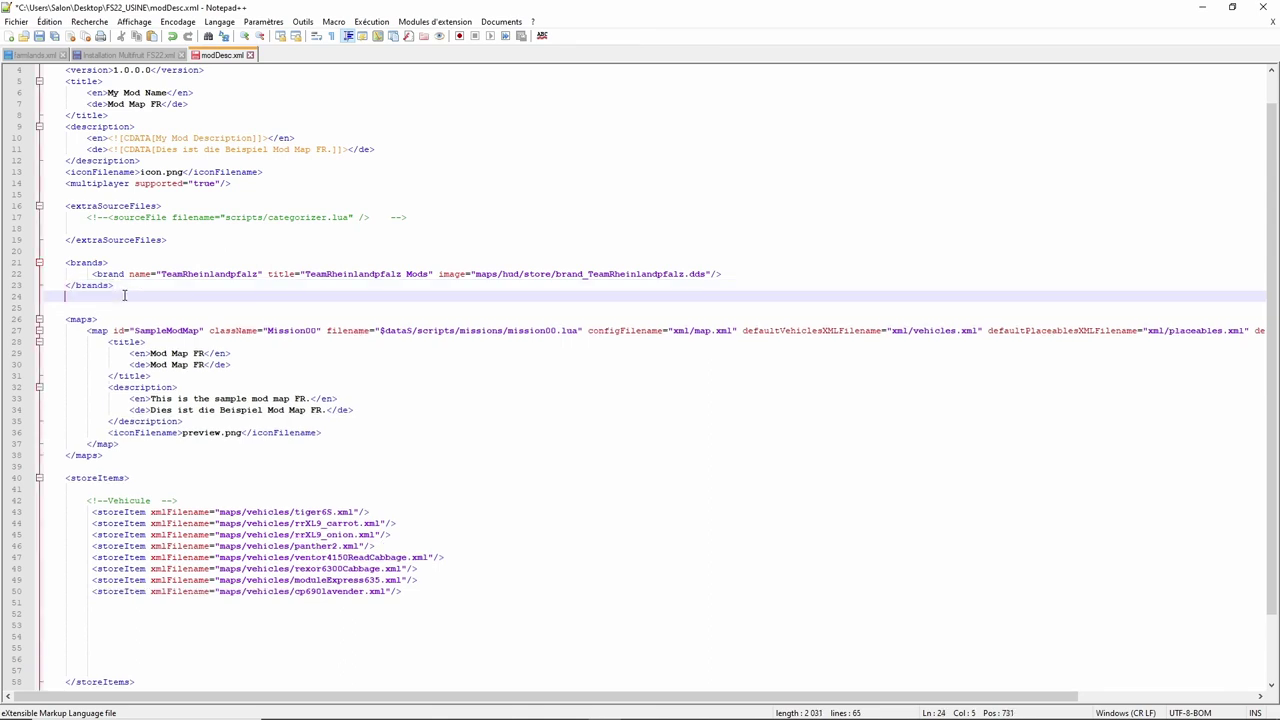
key("Return")
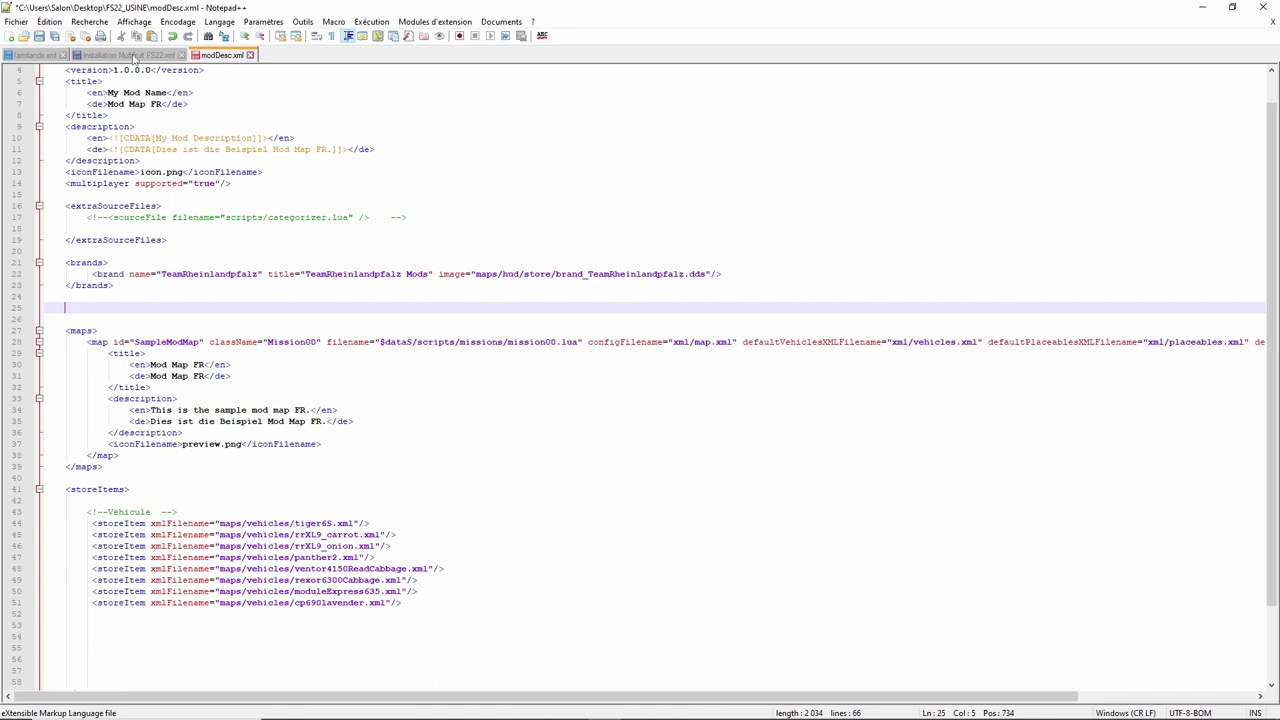
Step: Examine the newcategory entries in the installation notes, including CabbageVEHICLE, alongside the matching area of modDesc.xml
left_click(133, 56)
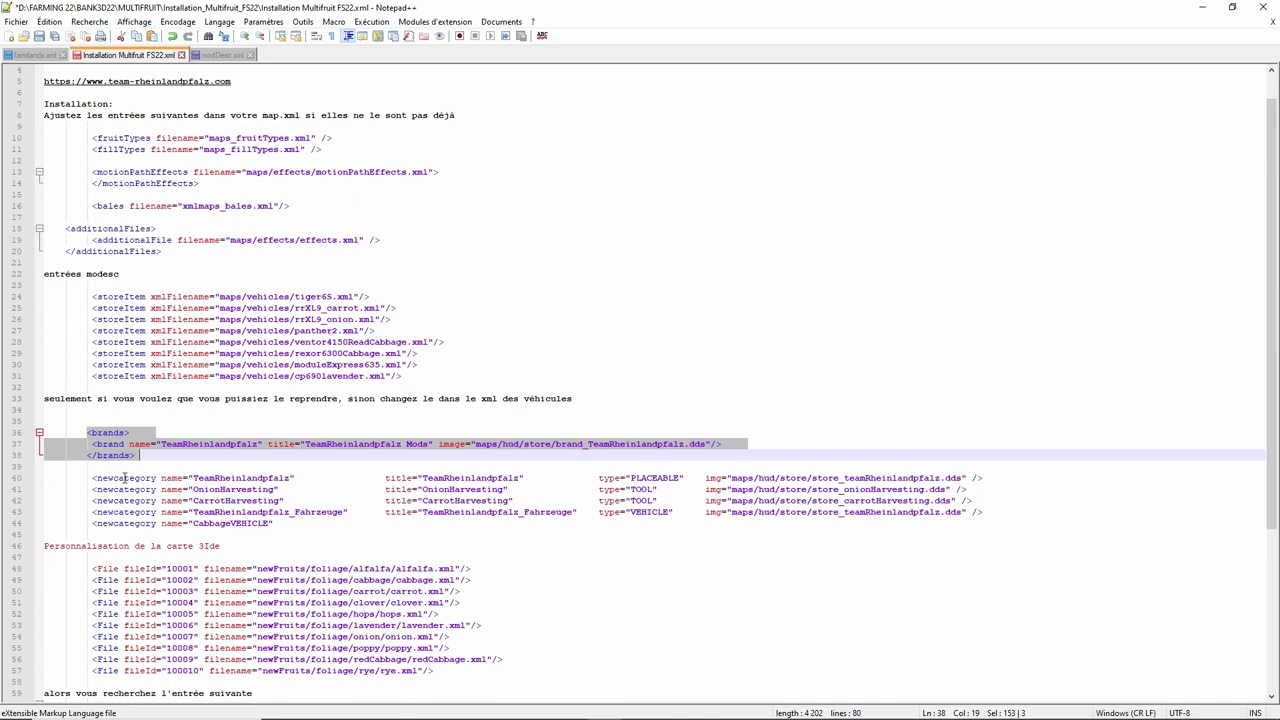
left_click(126, 479)
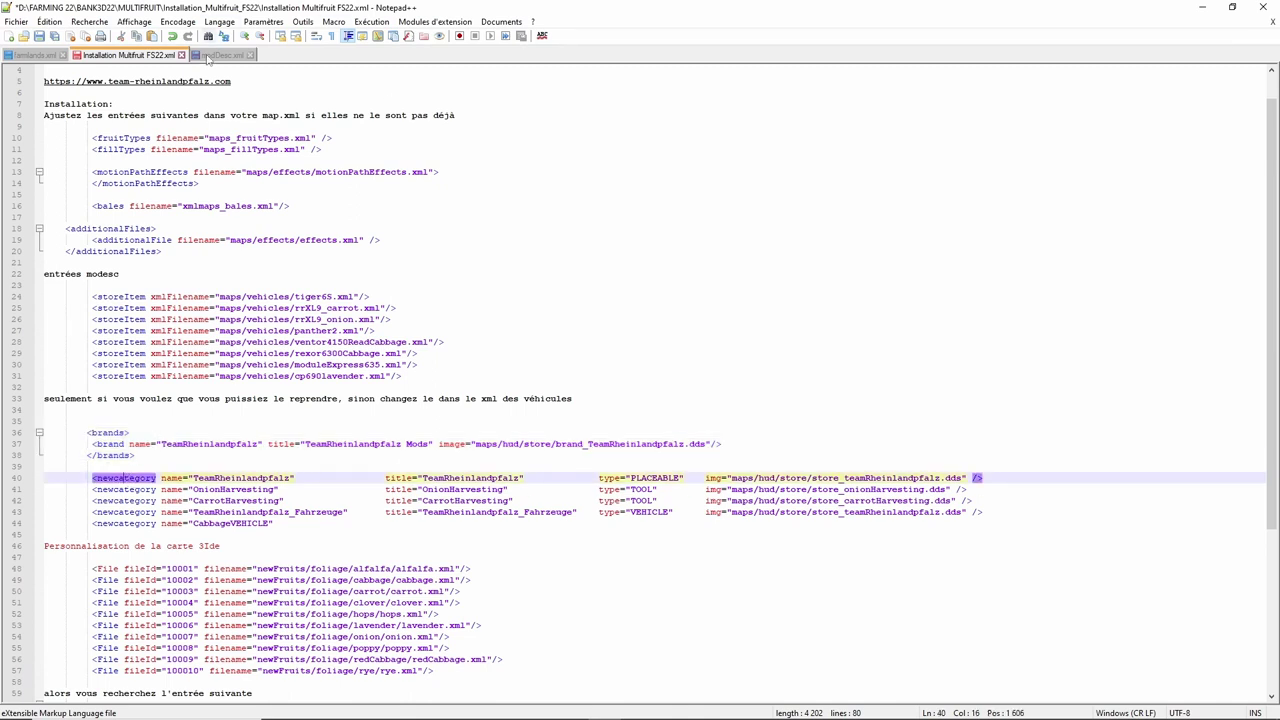
left_click(220, 55)
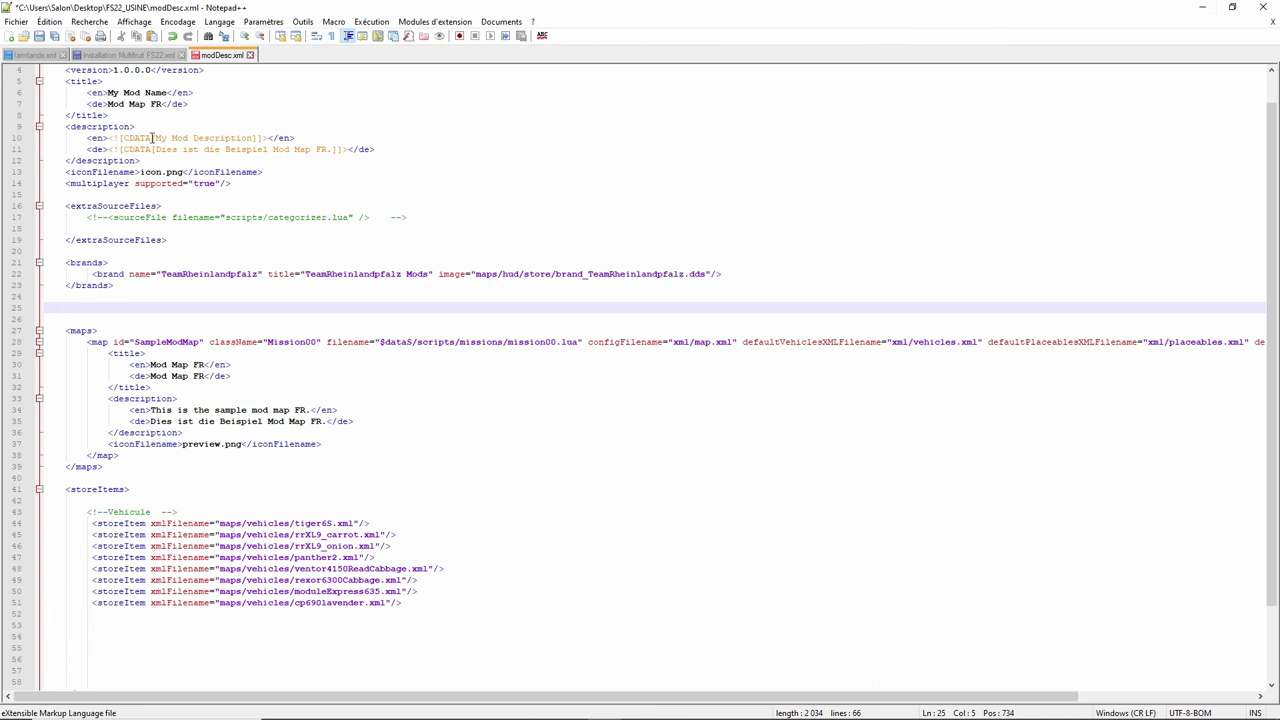
left_click(148, 56)
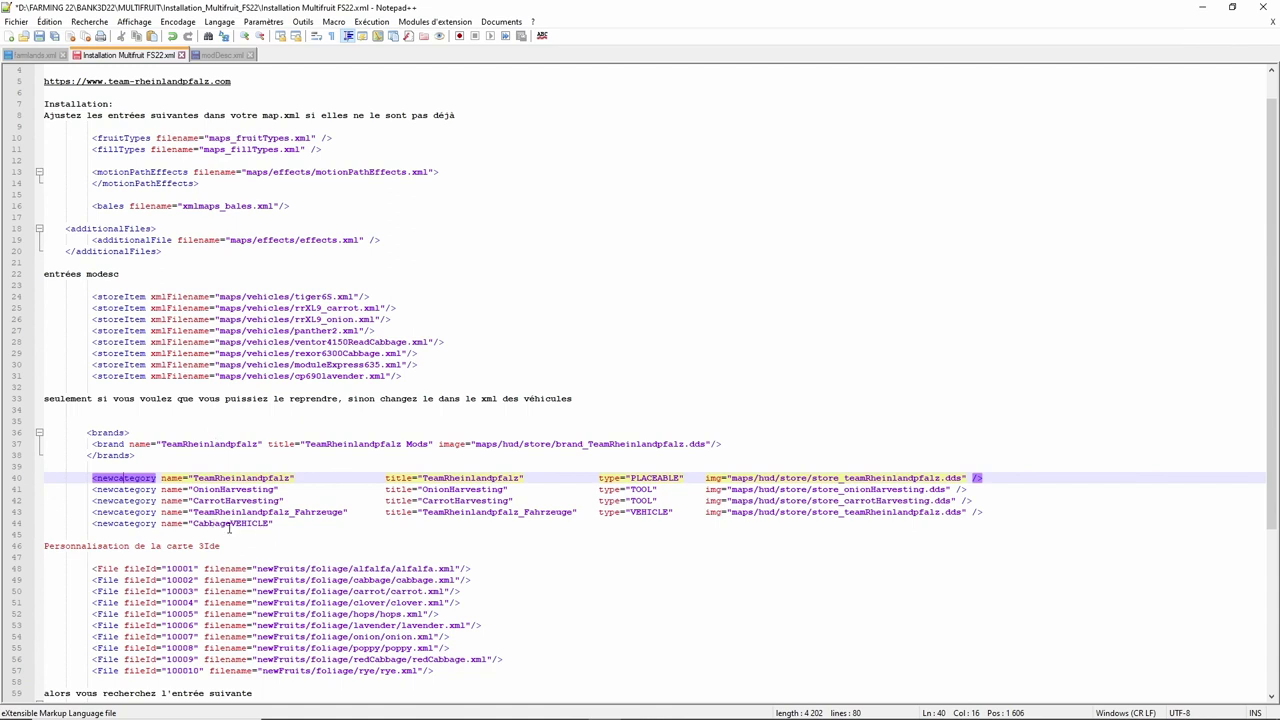
left_click(222, 524)
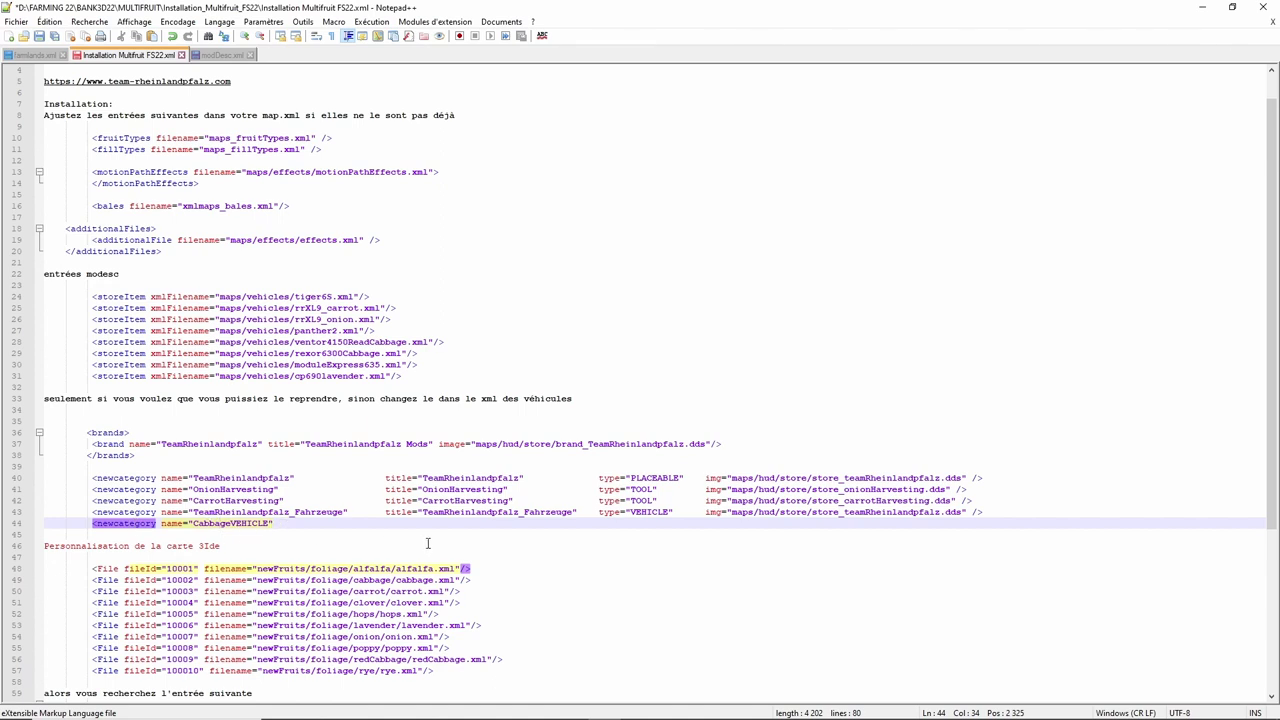
left_click(217, 56)
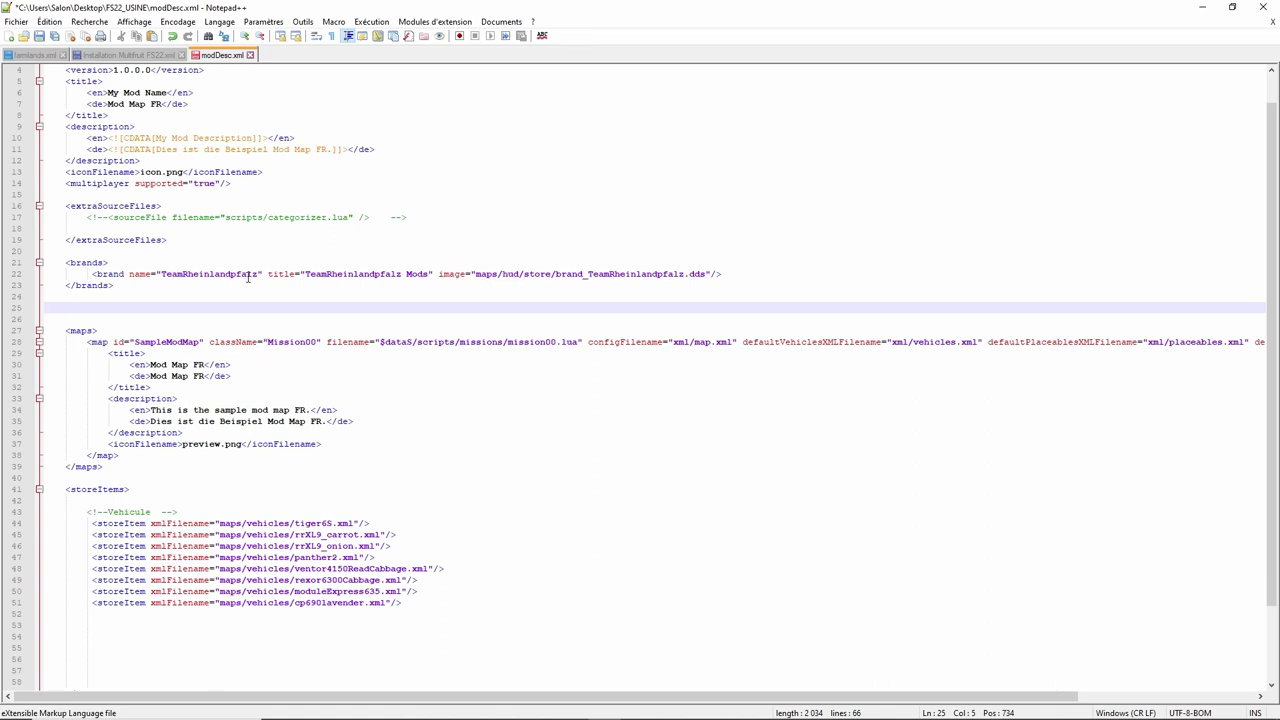
Step: Check the FS22_USINE scripts folder for the categorizer.lua file in File Explorer and return to modDesc.xml
left_click(1203, 15)
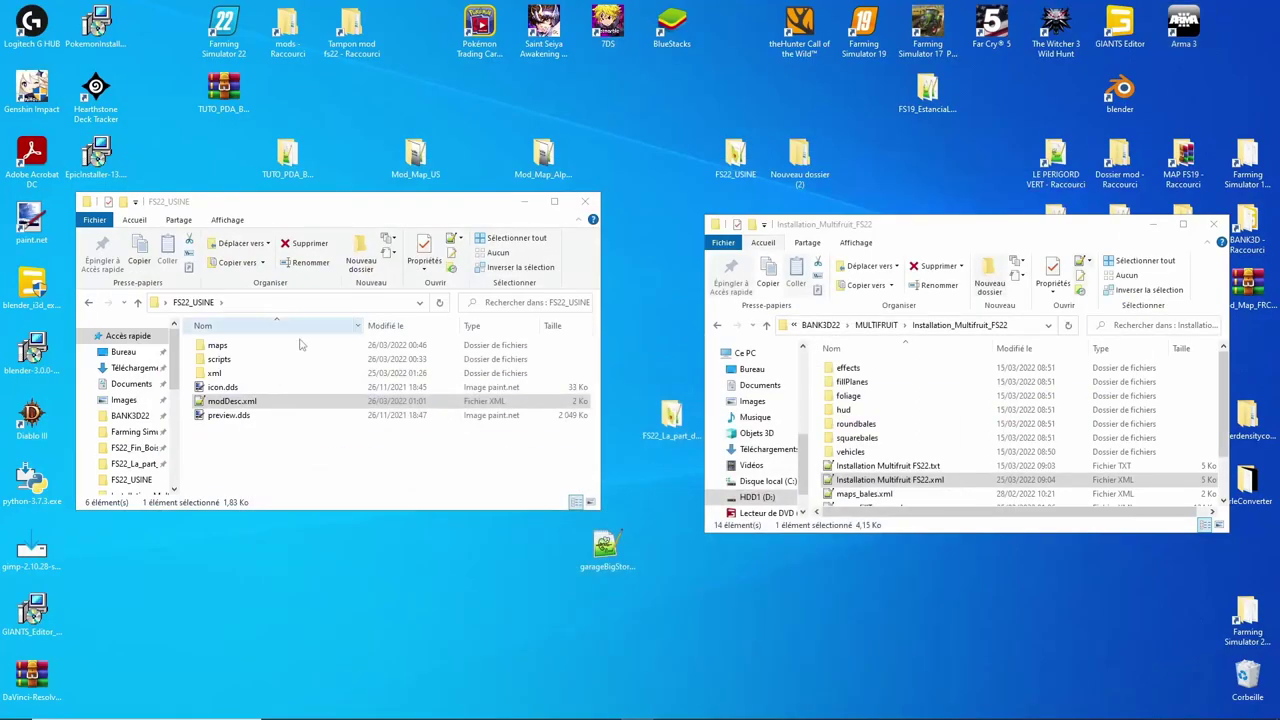
double_click(275, 360)
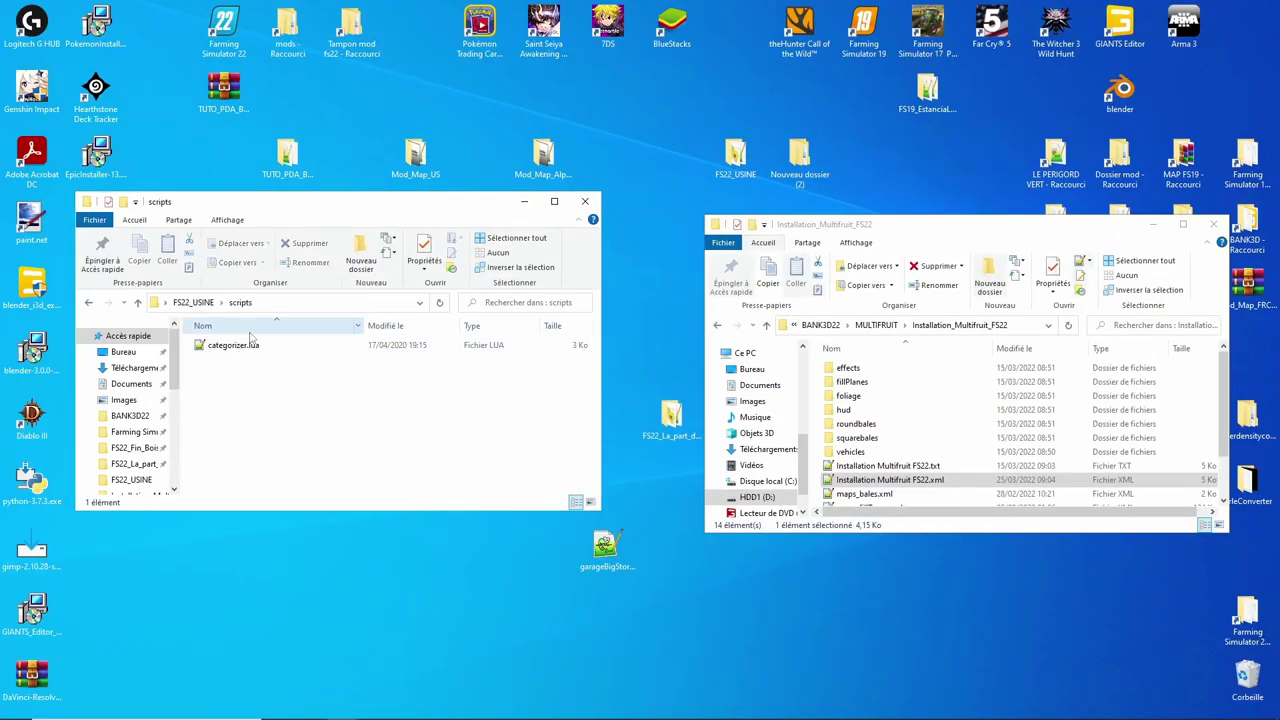
left_click(230, 352)
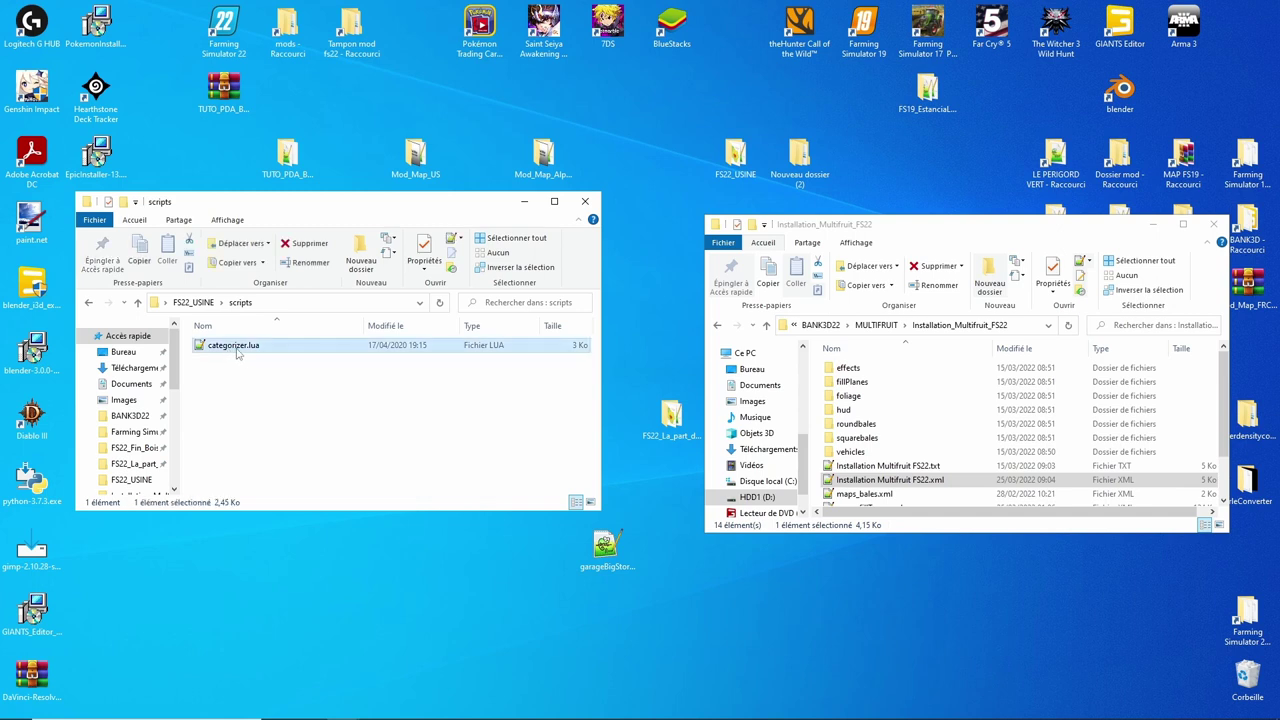
left_click(139, 303)
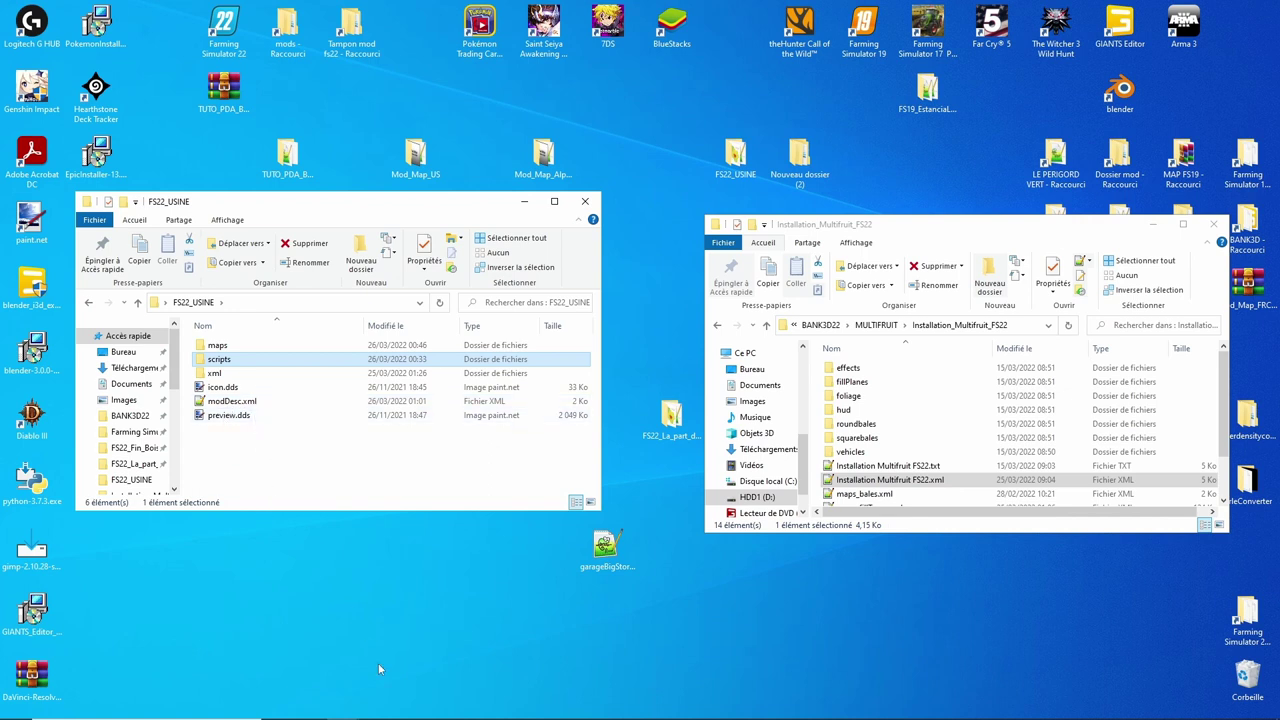
mouse_move(398, 712)
left_click(601, 708)
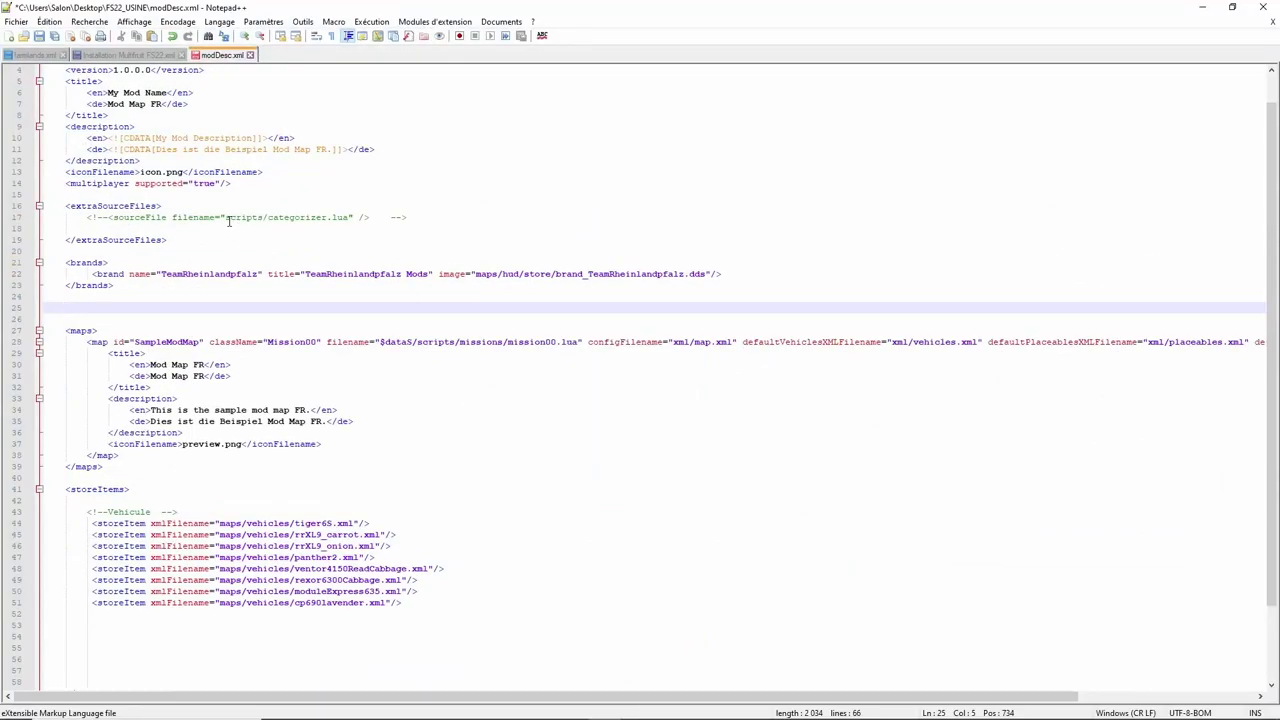
Step: Uncomment the scripts/categorizer.lua sourceFile line under extraSourceFiles in modDesc.xml by removing its comment markers
left_click_drag(87, 218, 108, 218)
key("Delete")
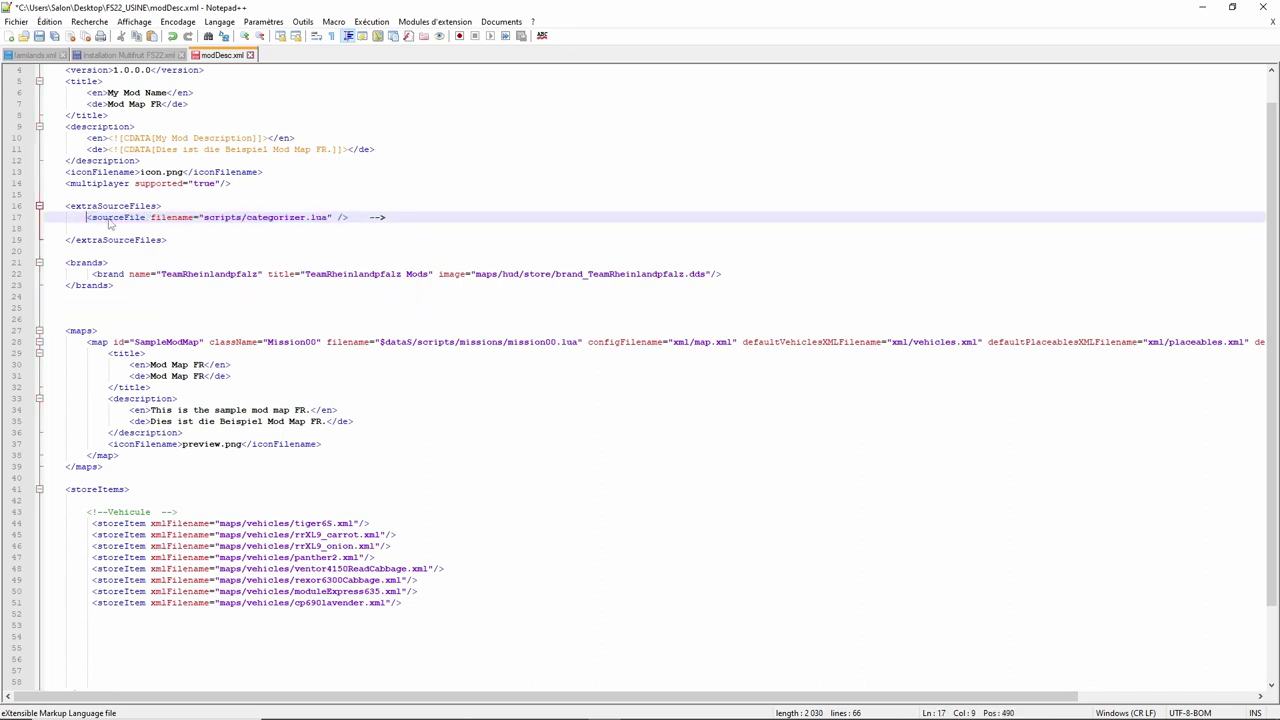
left_click(347, 217)
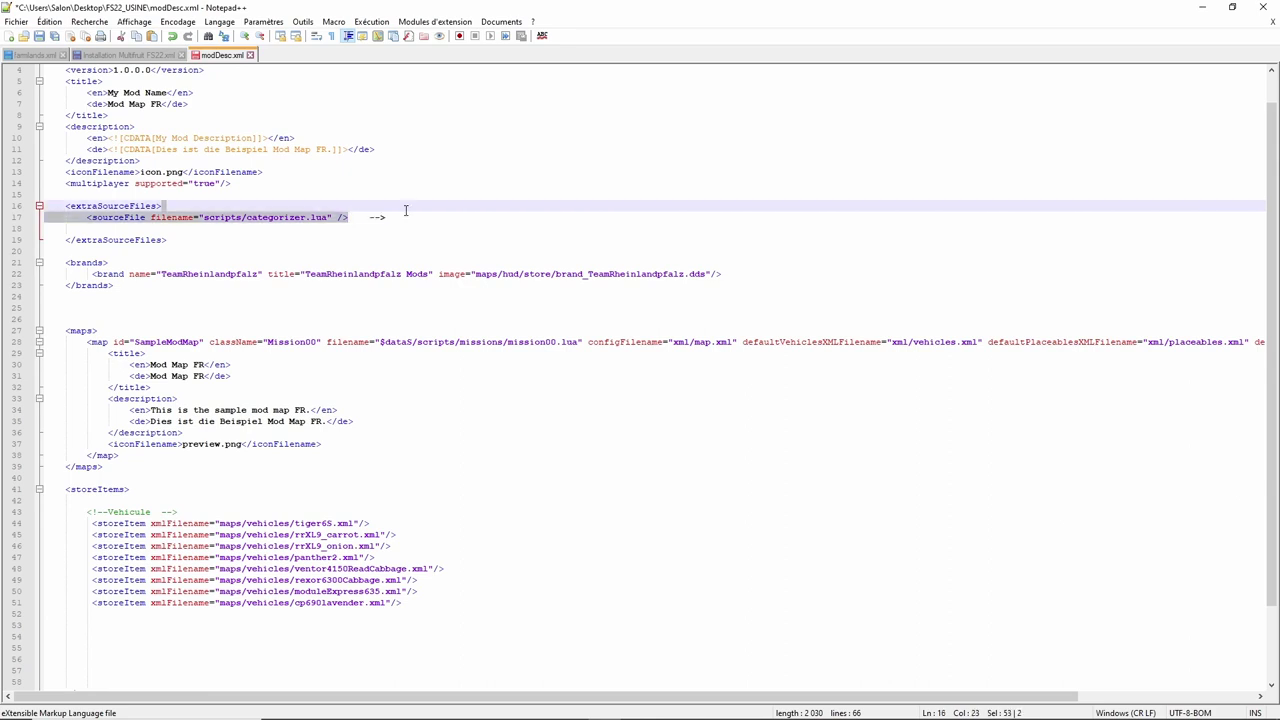
left_click_drag(348, 217, 399, 213)
key("Delete")
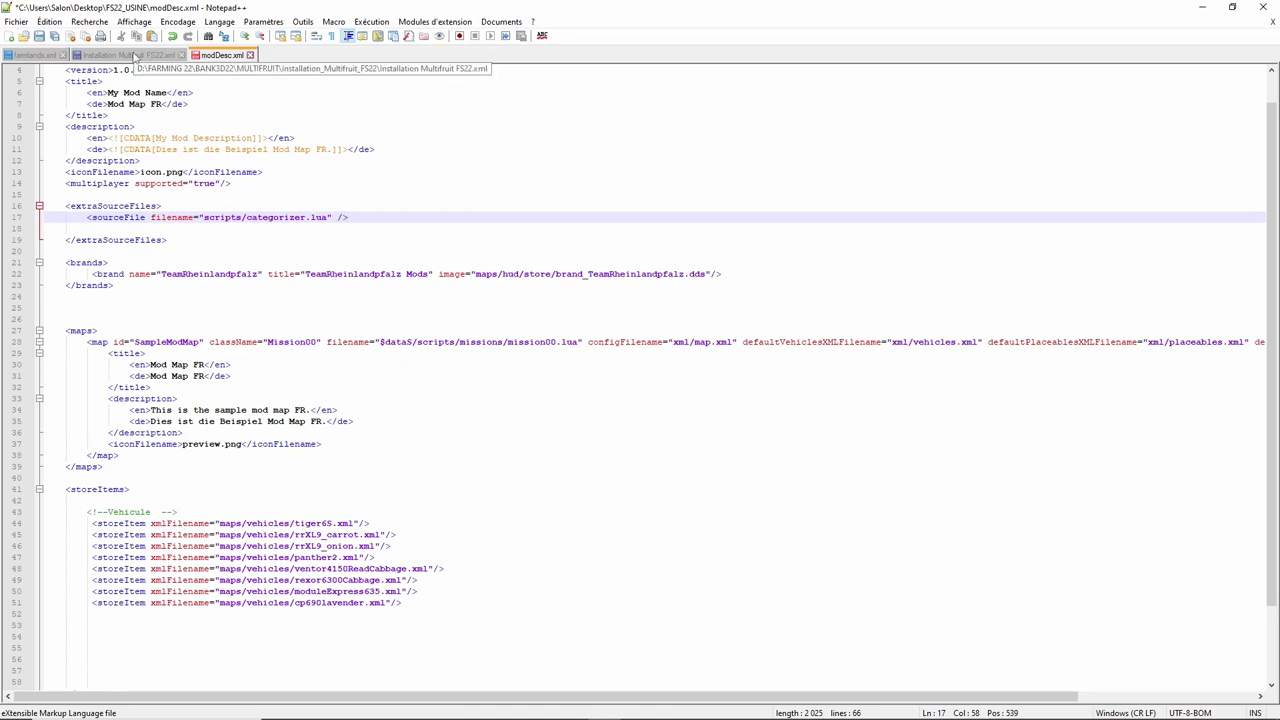
Step: Copy the four newcategory entries, TeamRheinlandpfalz to TeamRheinlandpfalz_Fahrzeuge, from the installation notes to directly below the brands block in modDesc.xml
left_click(130, 55)
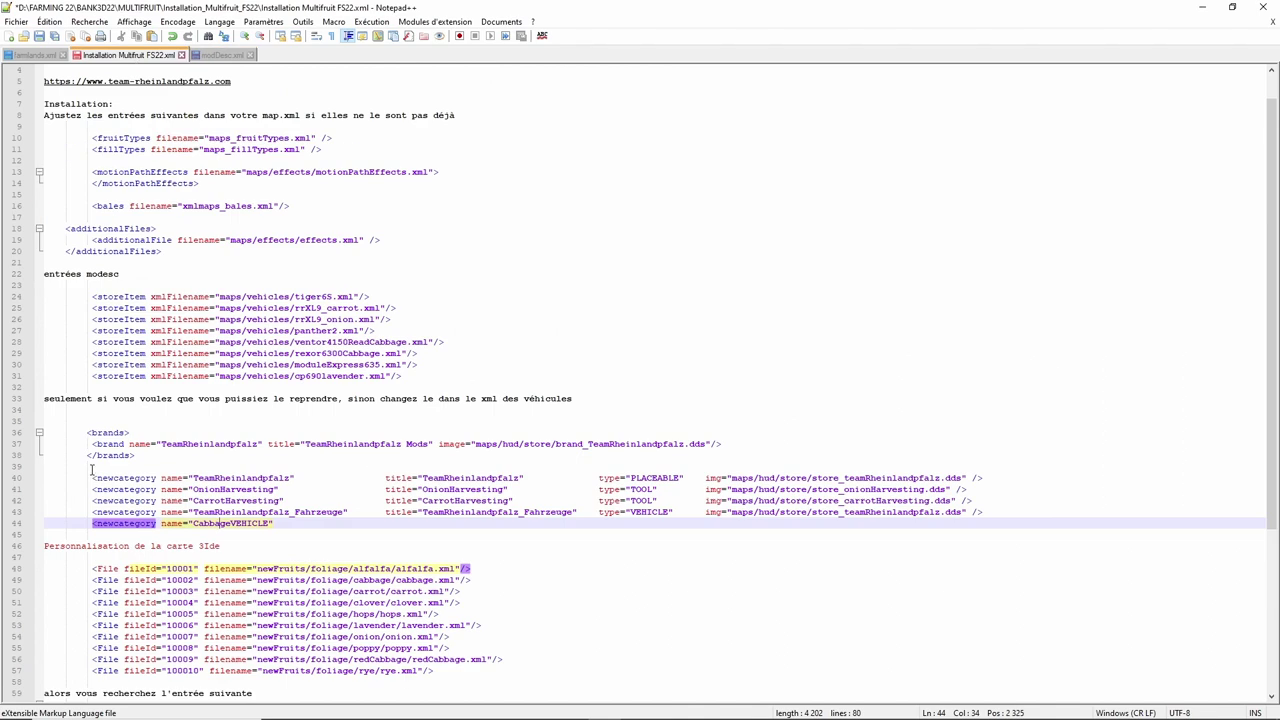
left_click_drag(93, 478, 983, 512)
key("ctrl+c")
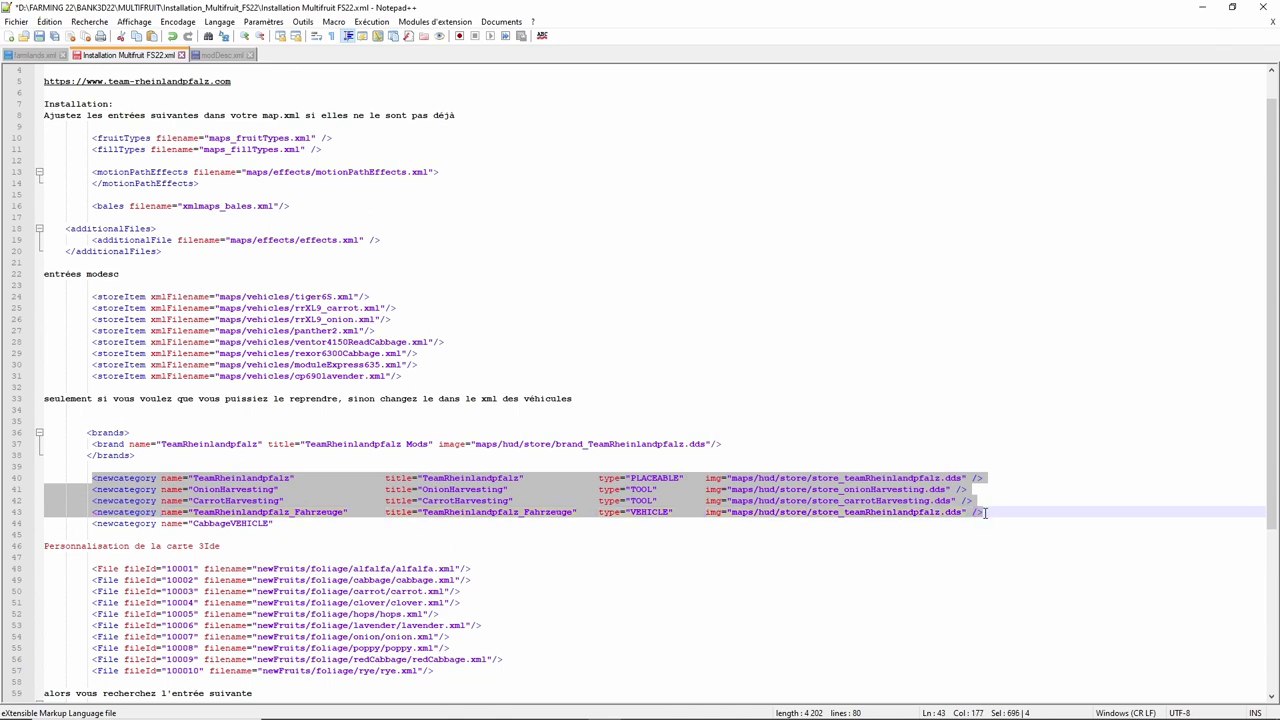
right_click(915, 510)
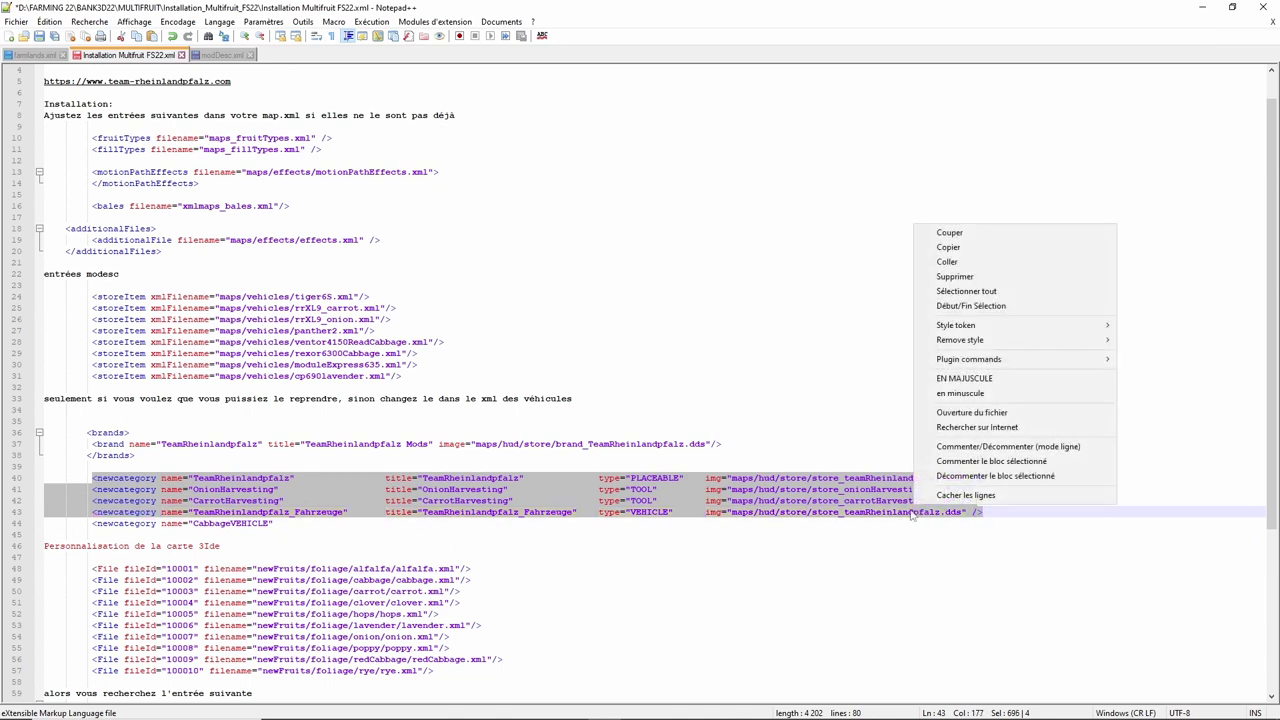
left_click(948, 247)
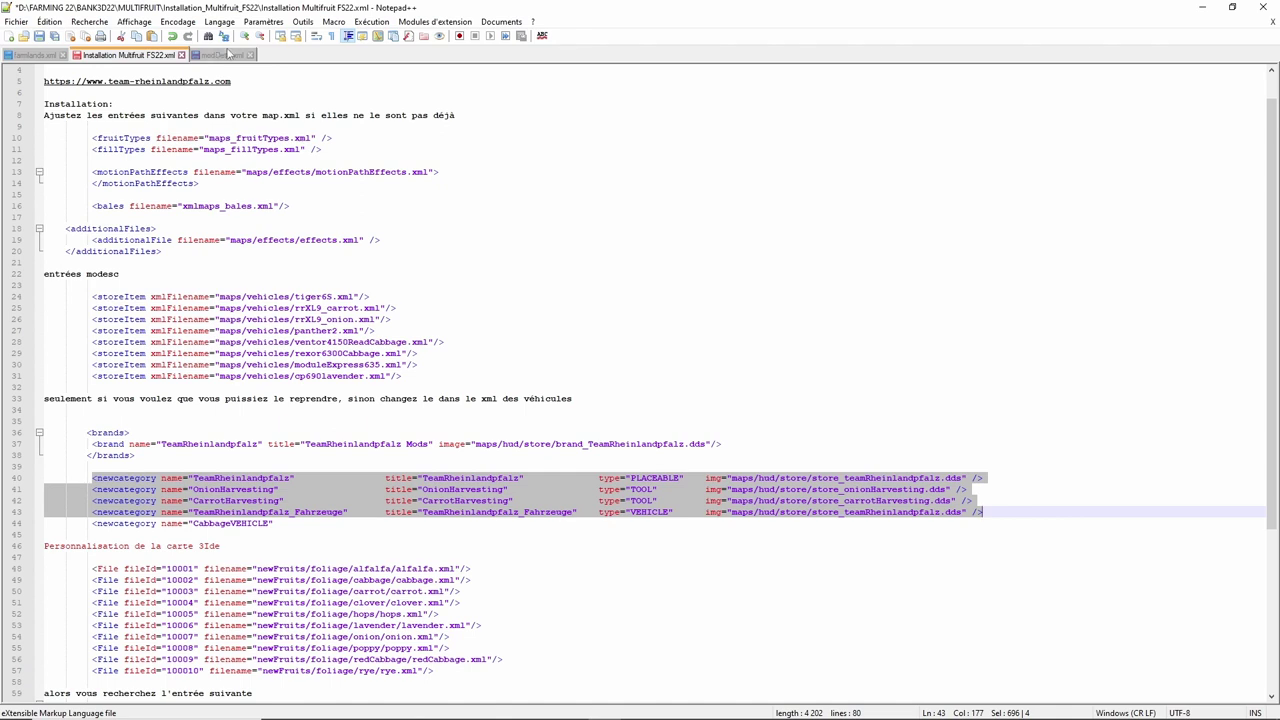
left_click(224, 56)
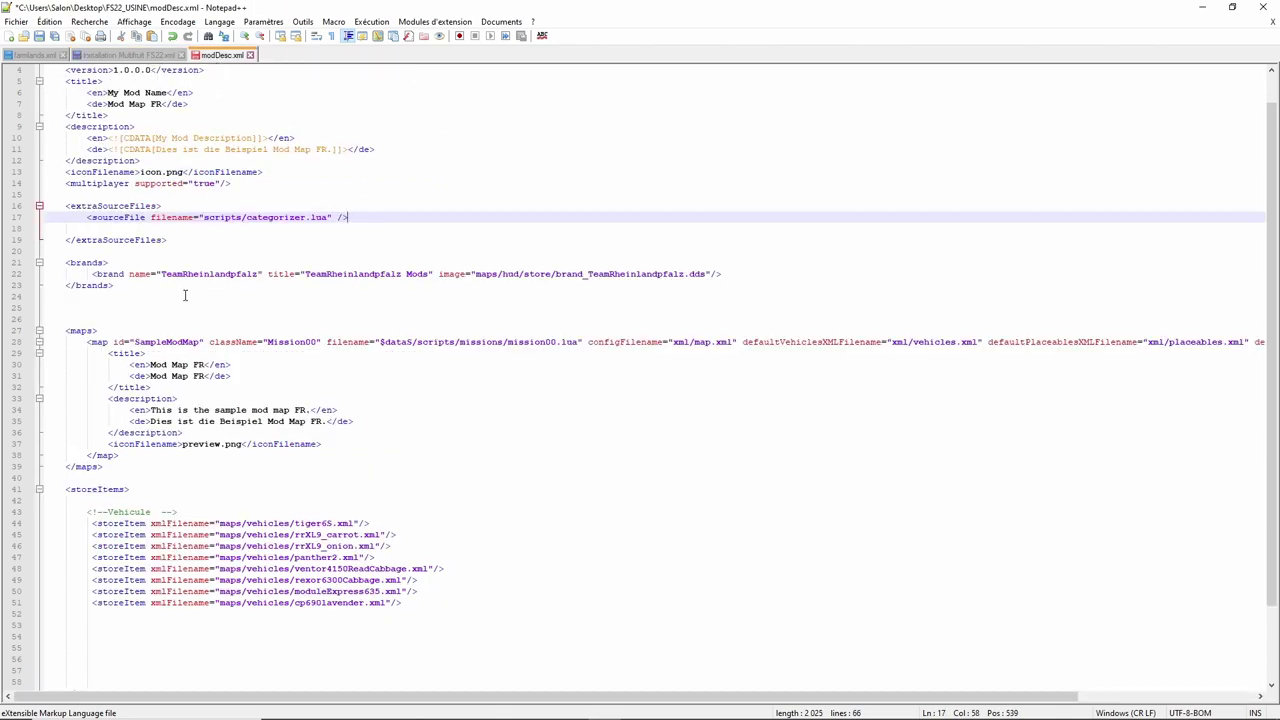
right_click(71, 301)
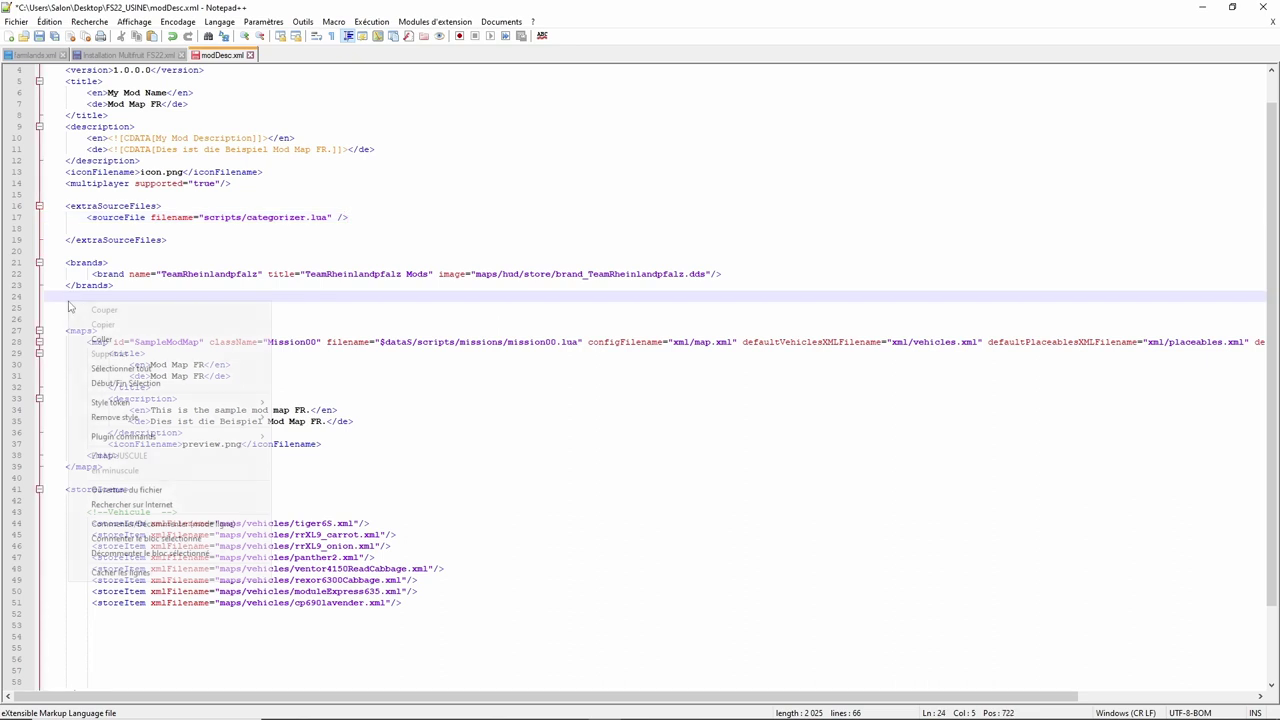
left_click(94, 337)
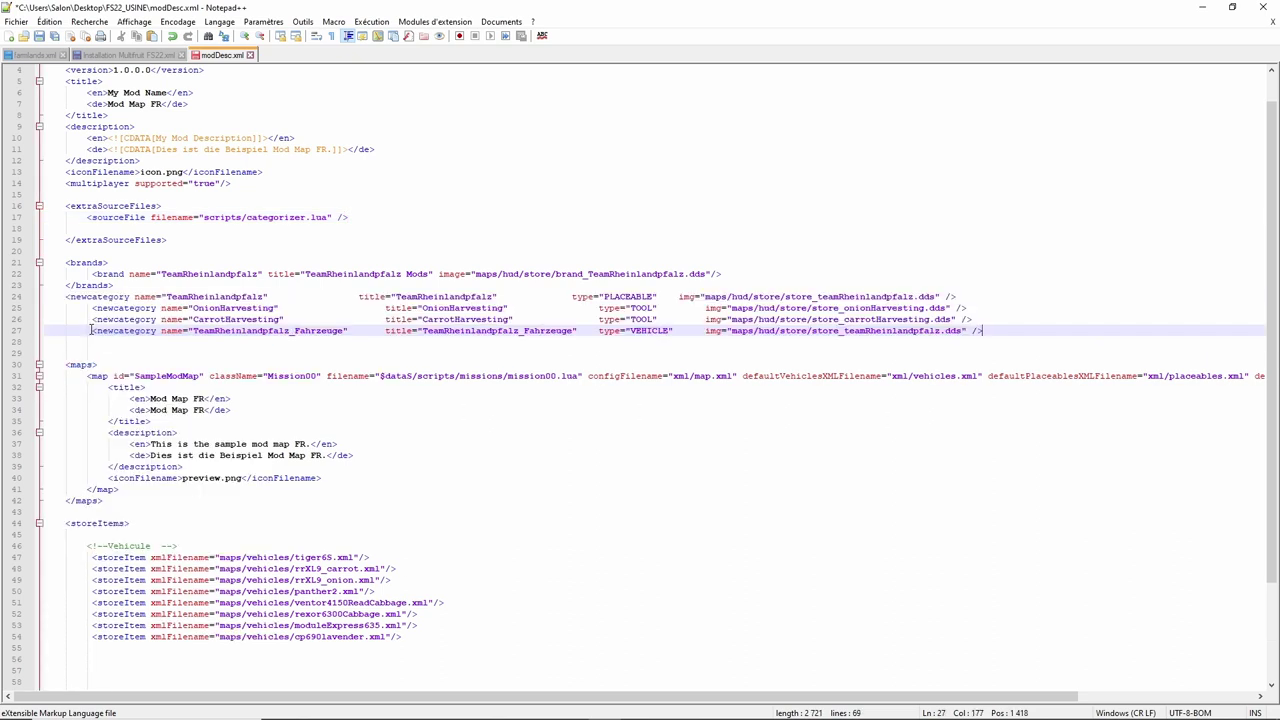
Step: Indent the first newcategory line, TeamRheinlandpfalz, to align with the three entries below it and save modDesc.xml
left_click(92, 330)
left_click(65, 296)
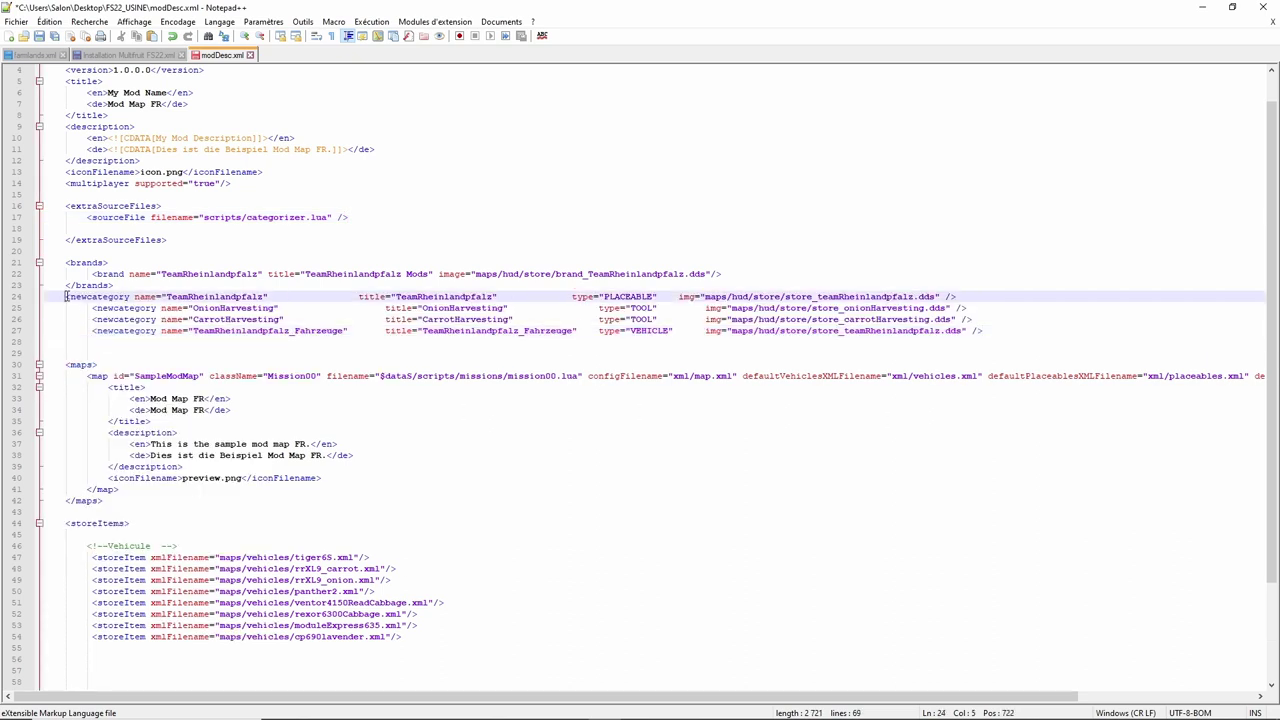
key("Tab")
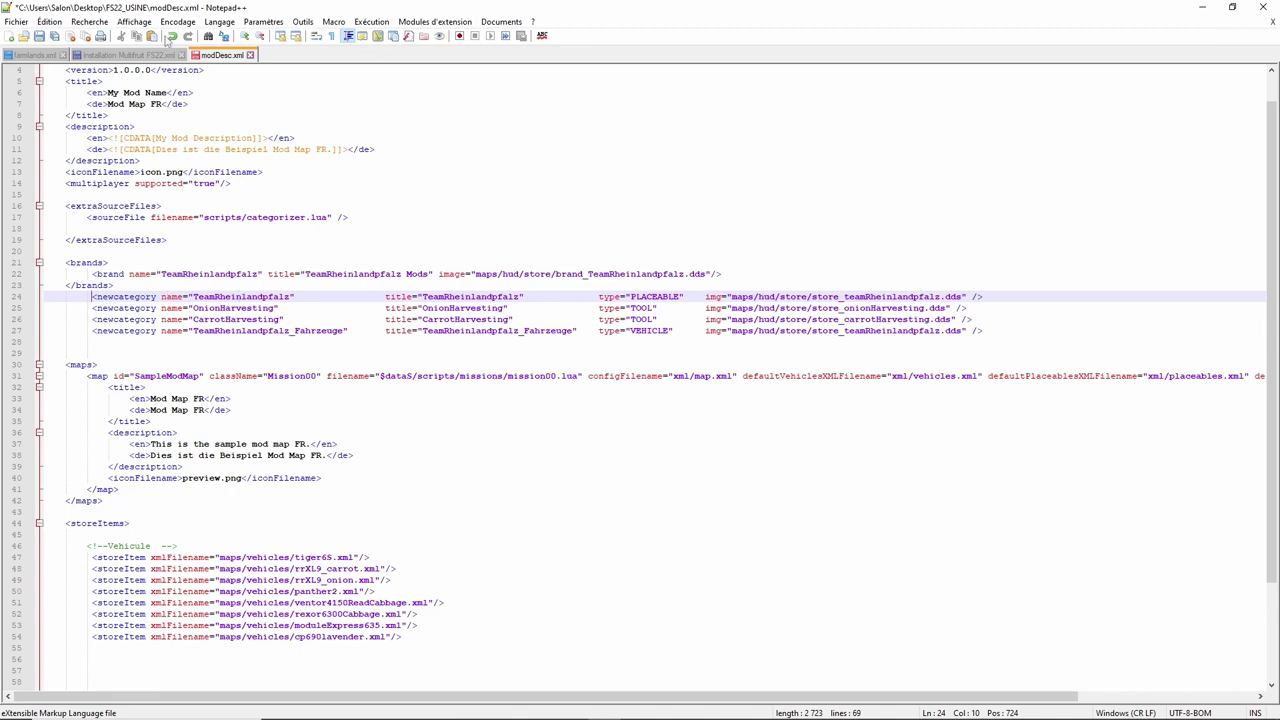
left_click(40, 36)
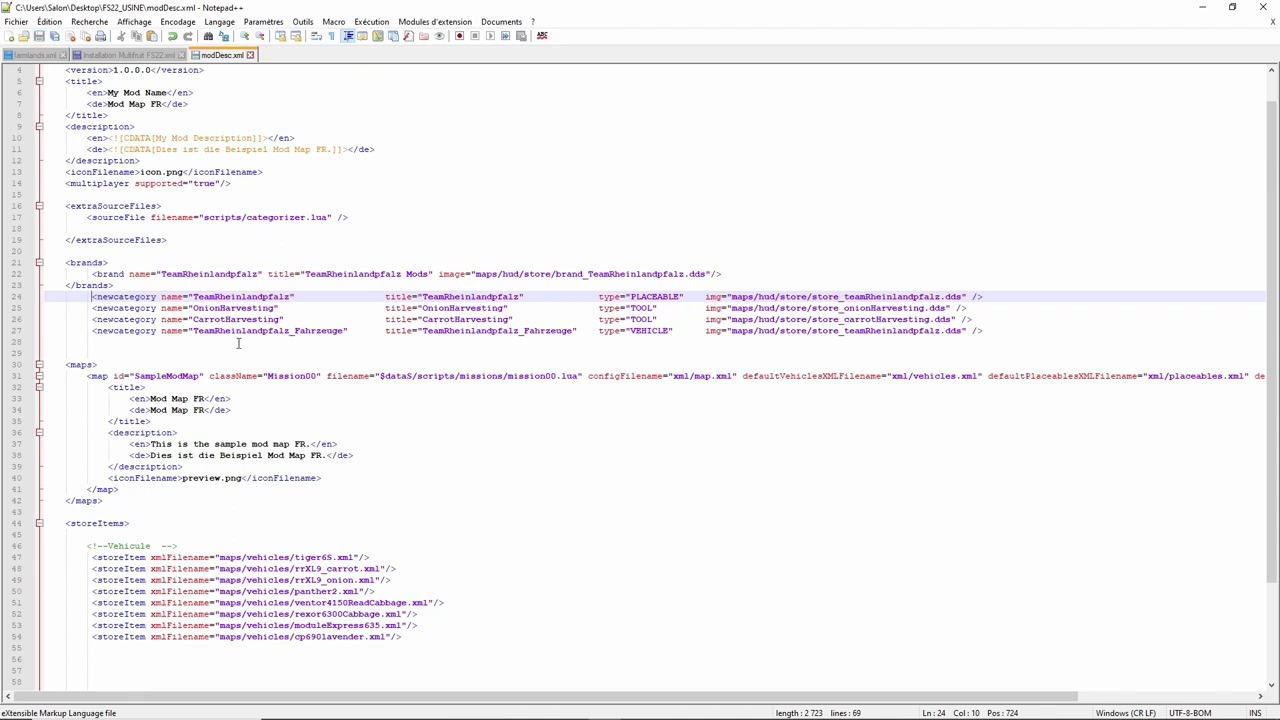
Step: Open map.xml from the FS22_USINE xml folder and examine the fillPlane_materialHolder.i3d entry under additionalFiles
left_click(1203, 8)
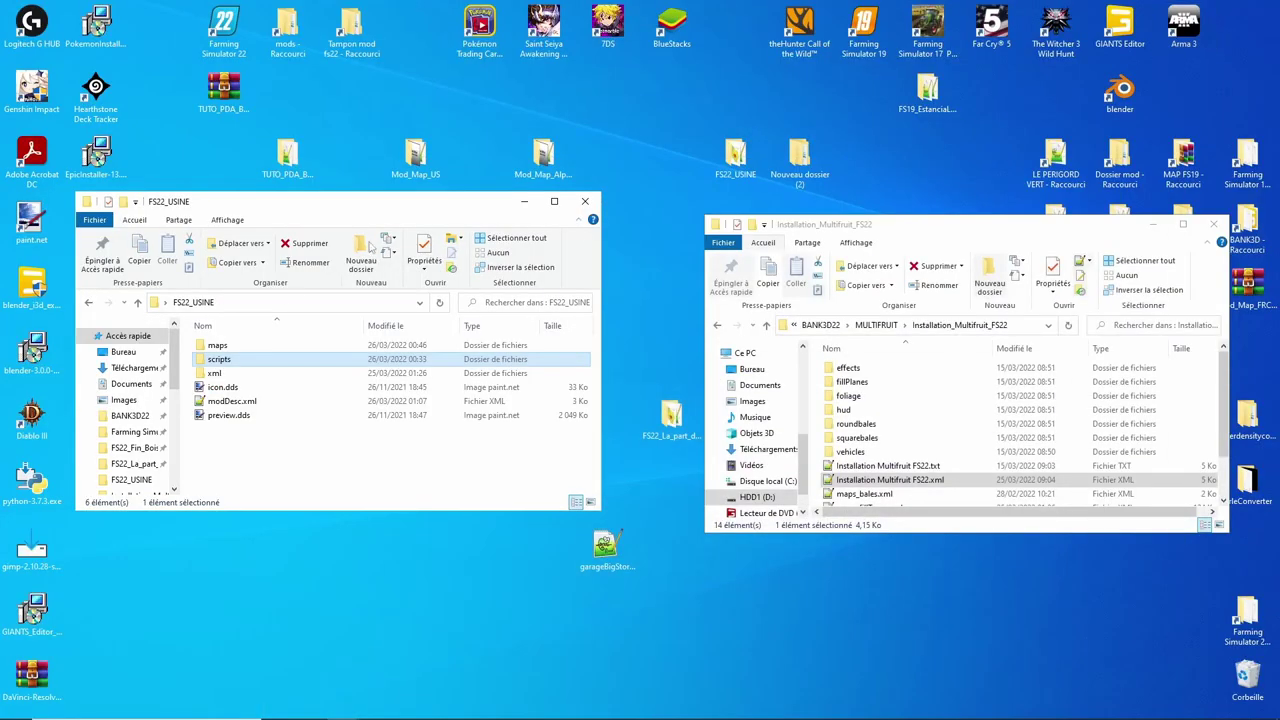
double_click(213, 373)
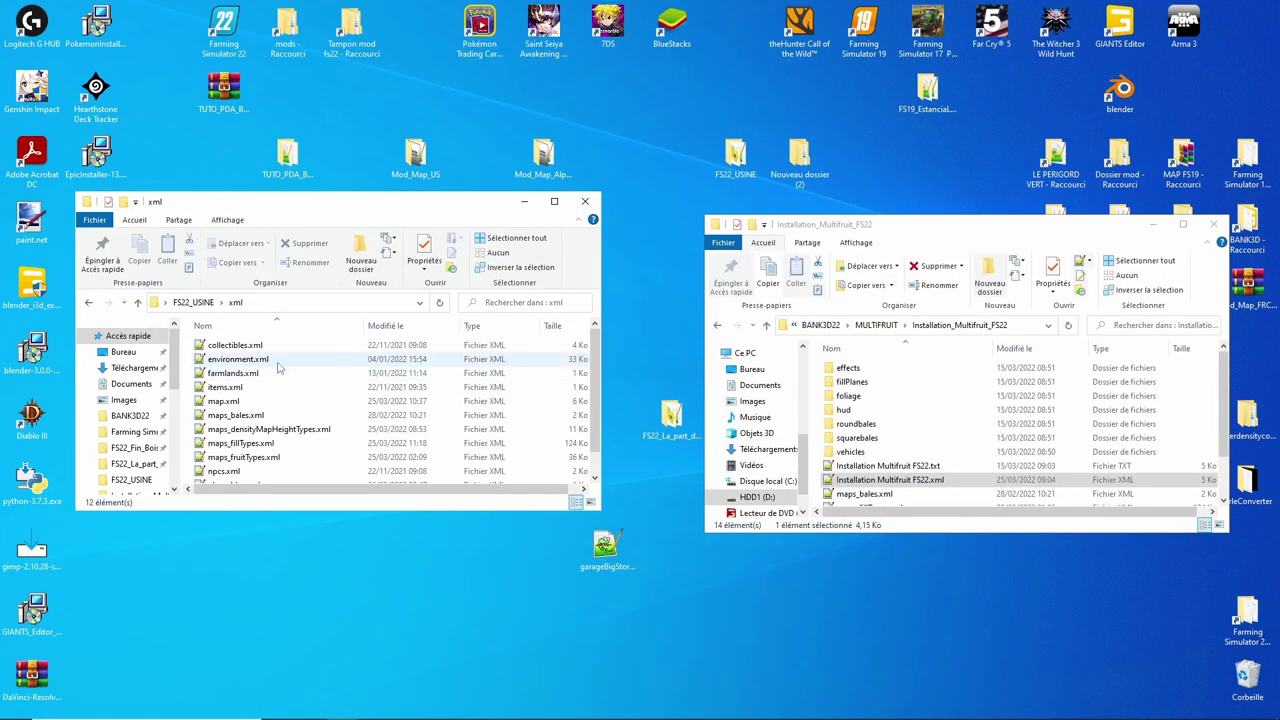
double_click(224, 402)
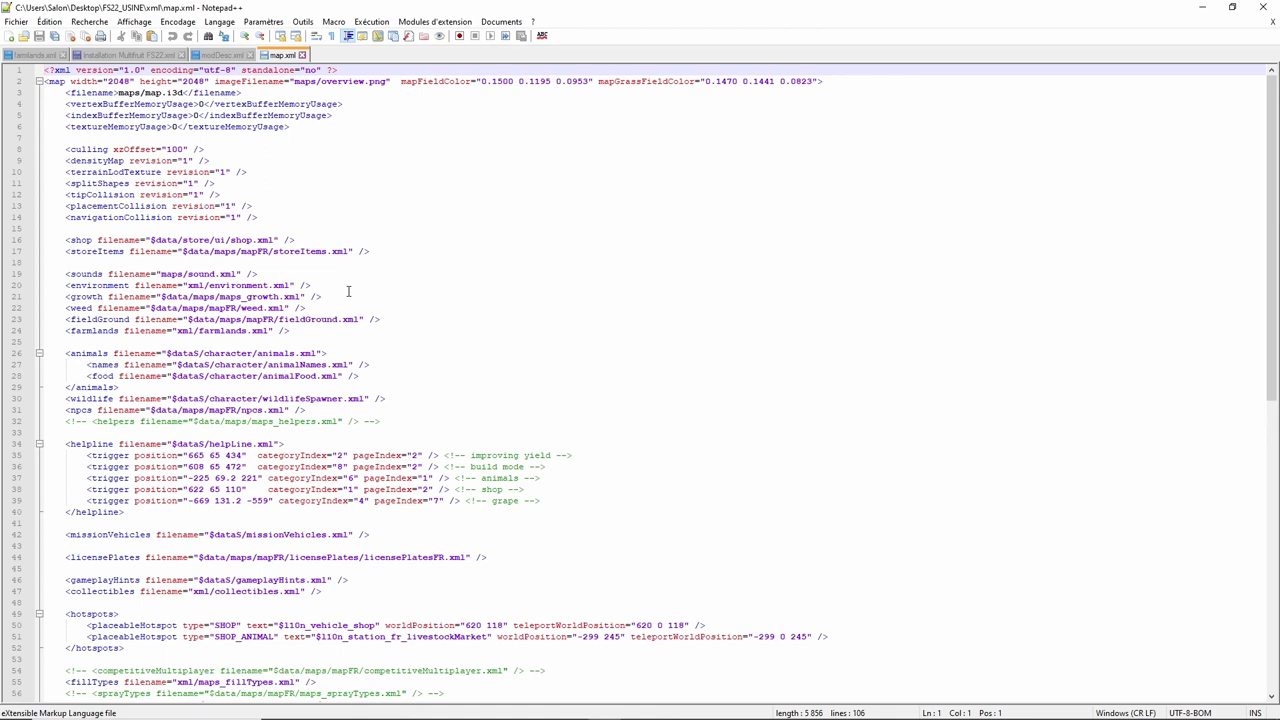
scroll(315, 446, "down", 3)
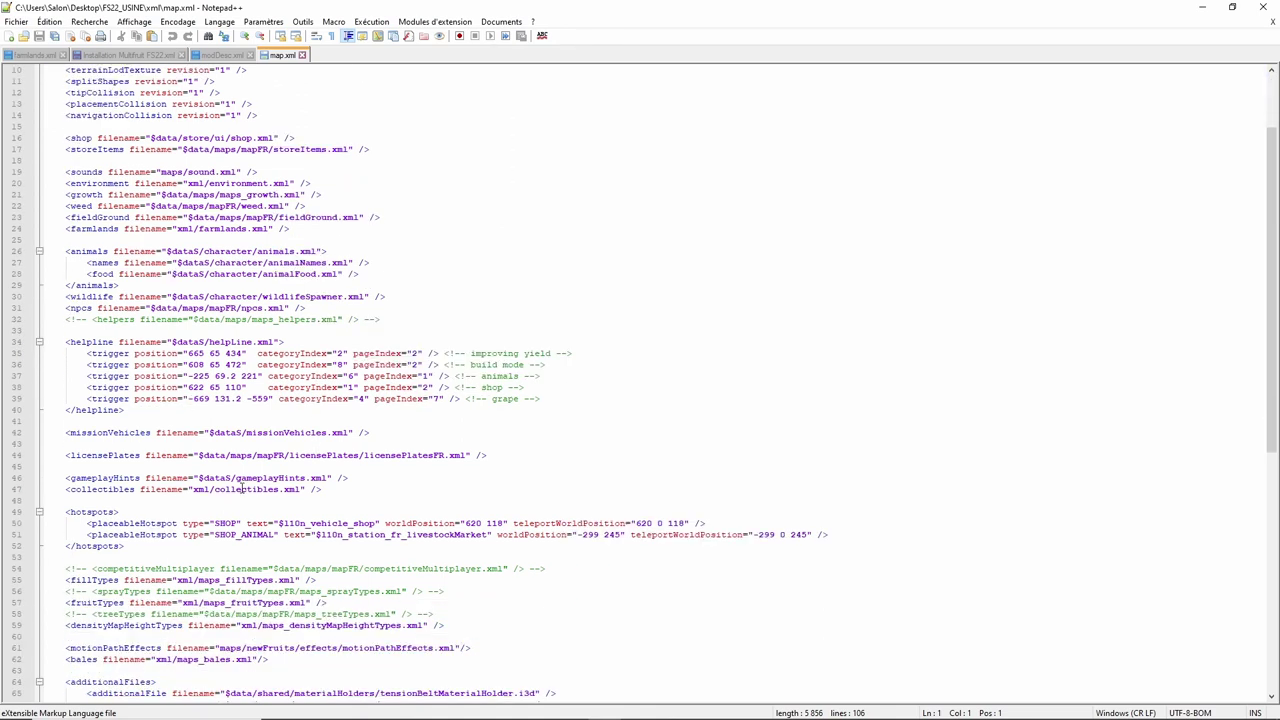
scroll(241, 488, "down", 2)
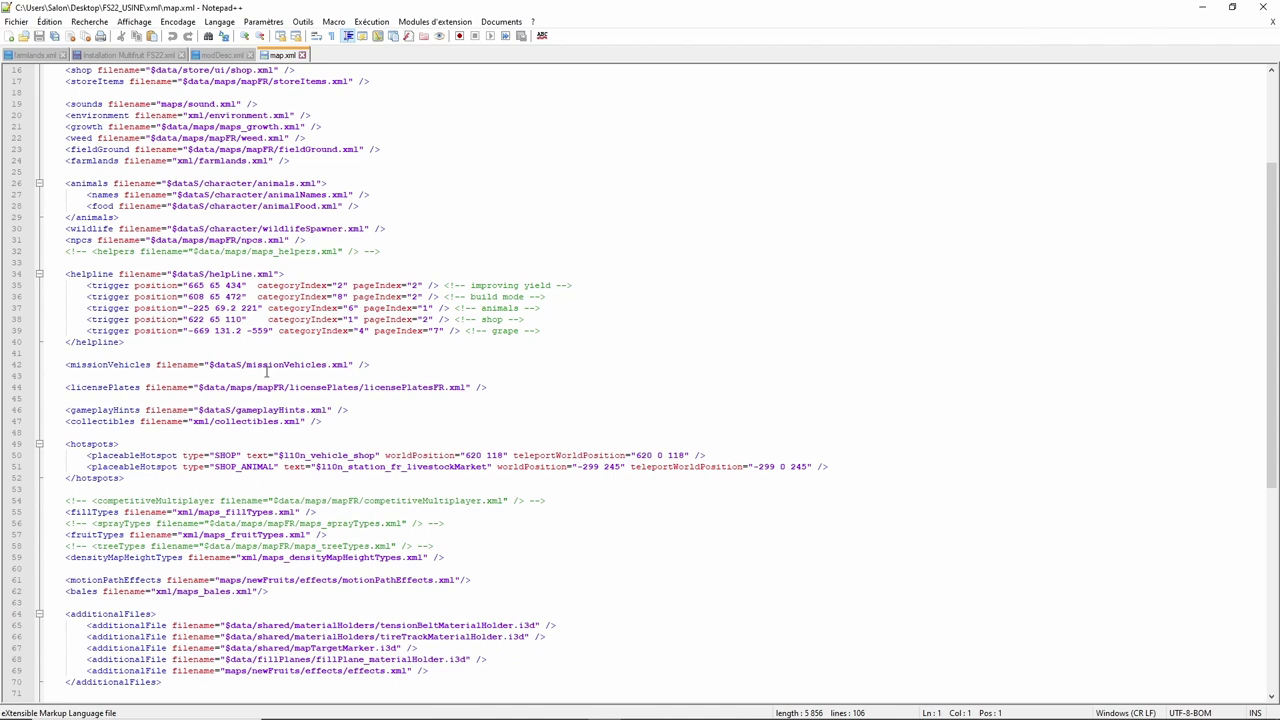
scroll(320, 460, "down", 2)
scroll(312, 482, "down", 3)
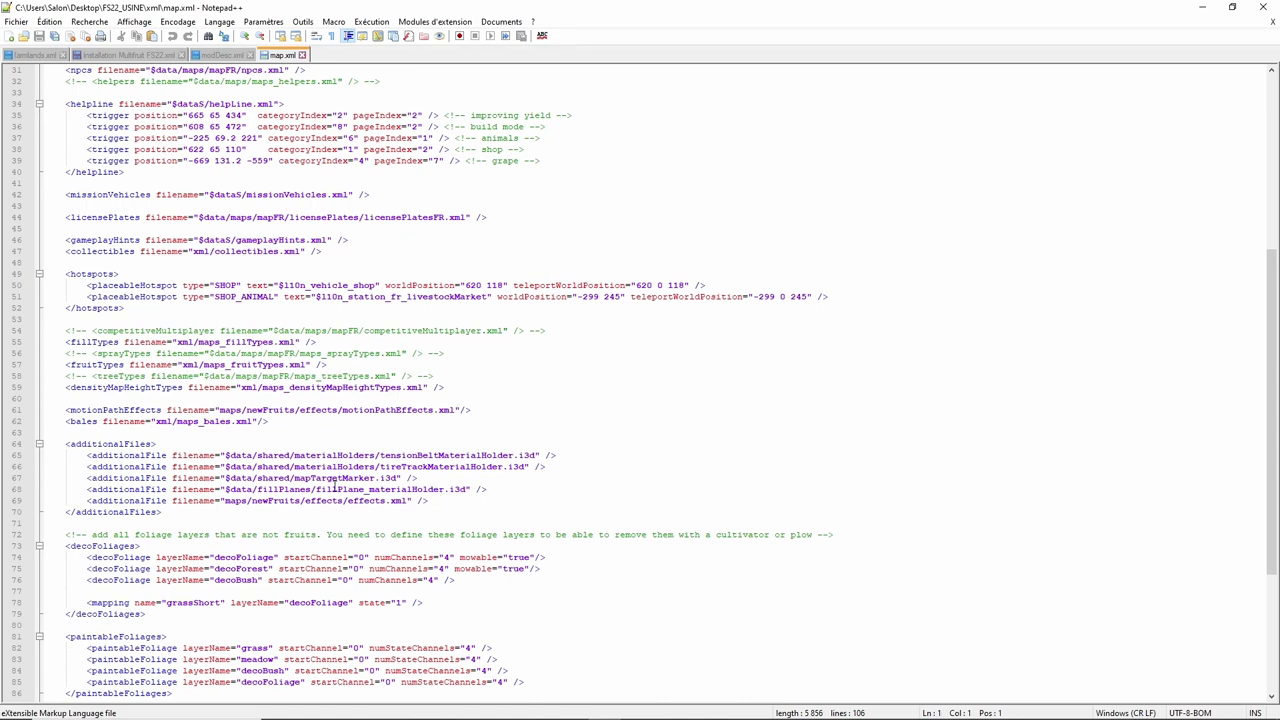
left_click_drag(317, 490, 448, 490)
Step: Browse from the LE PERIGORD VERT desktop shortcut to the folder perigord/FS19_Le_Perigord_Vert/maps/newFruits/fillPlanes
left_click(1202, 7)
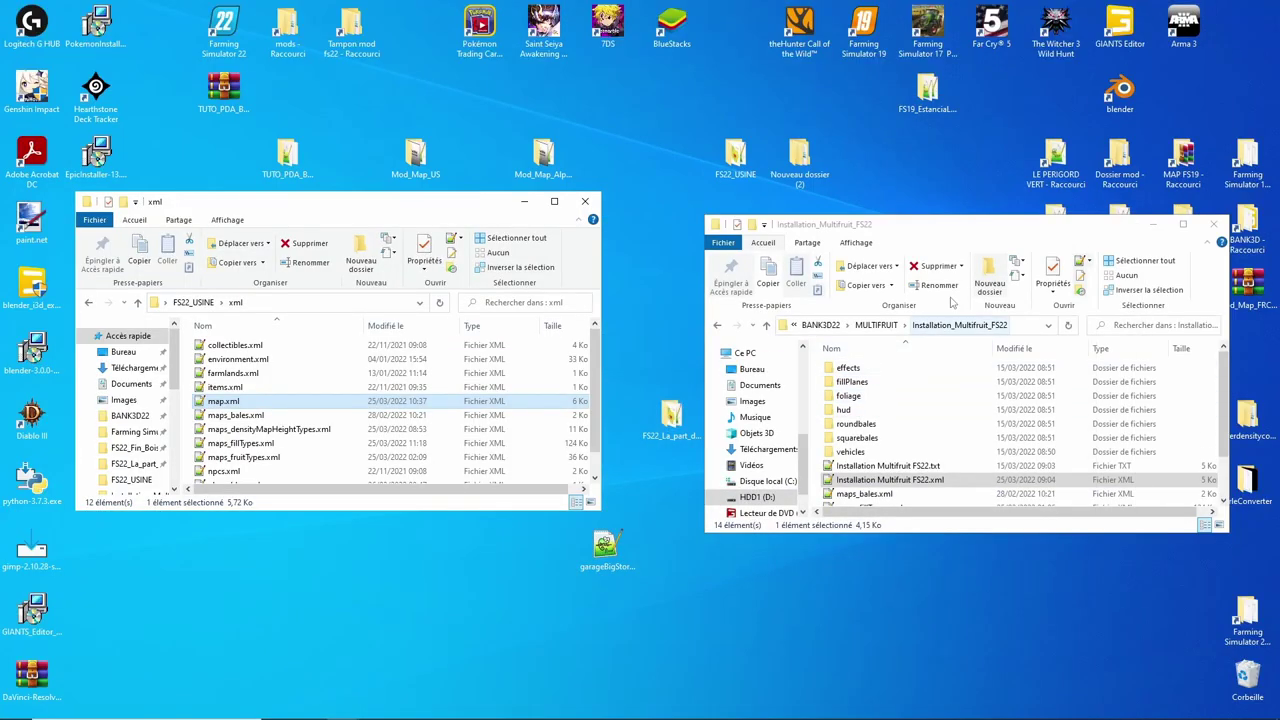
double_click(1050, 160)
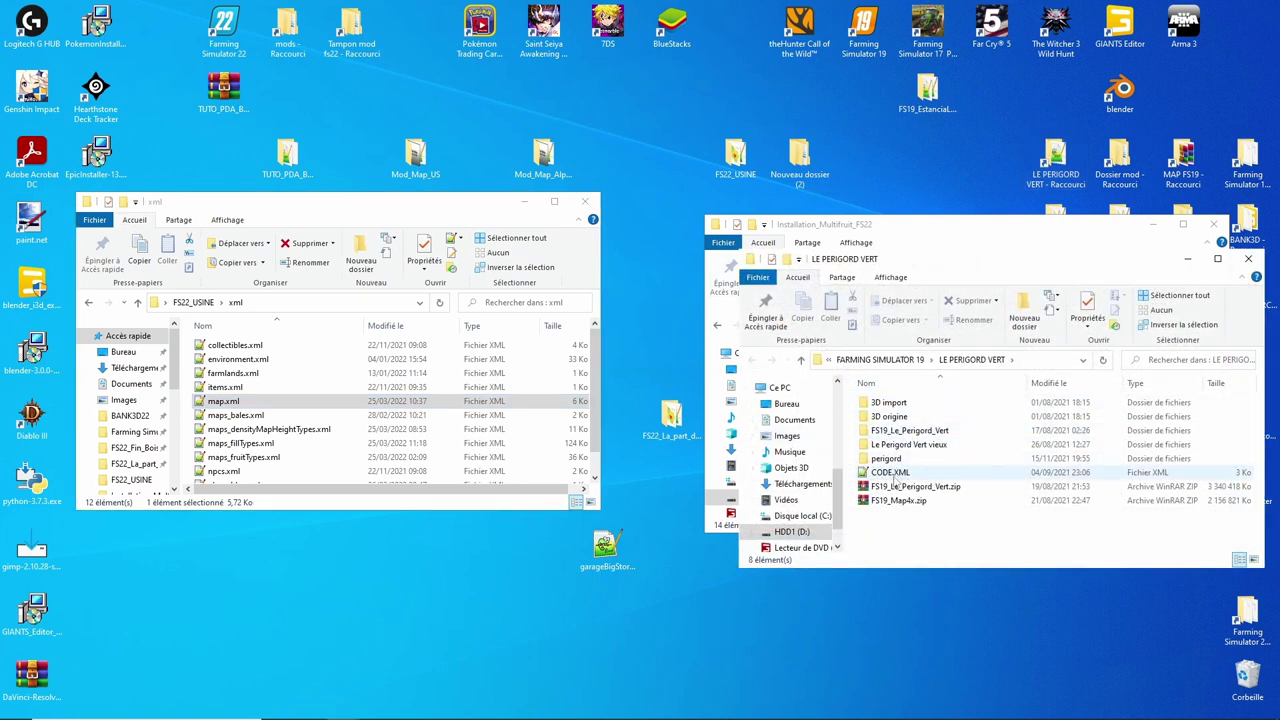
double_click(893, 460)
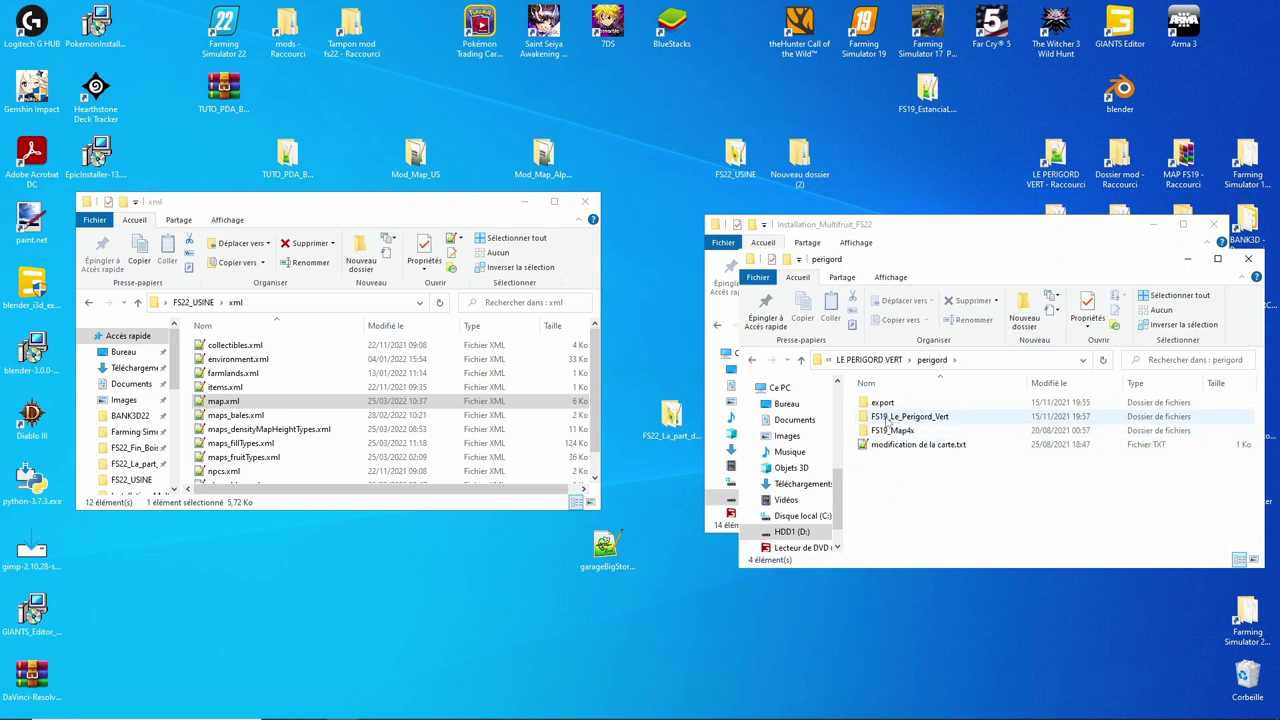
double_click(888, 418)
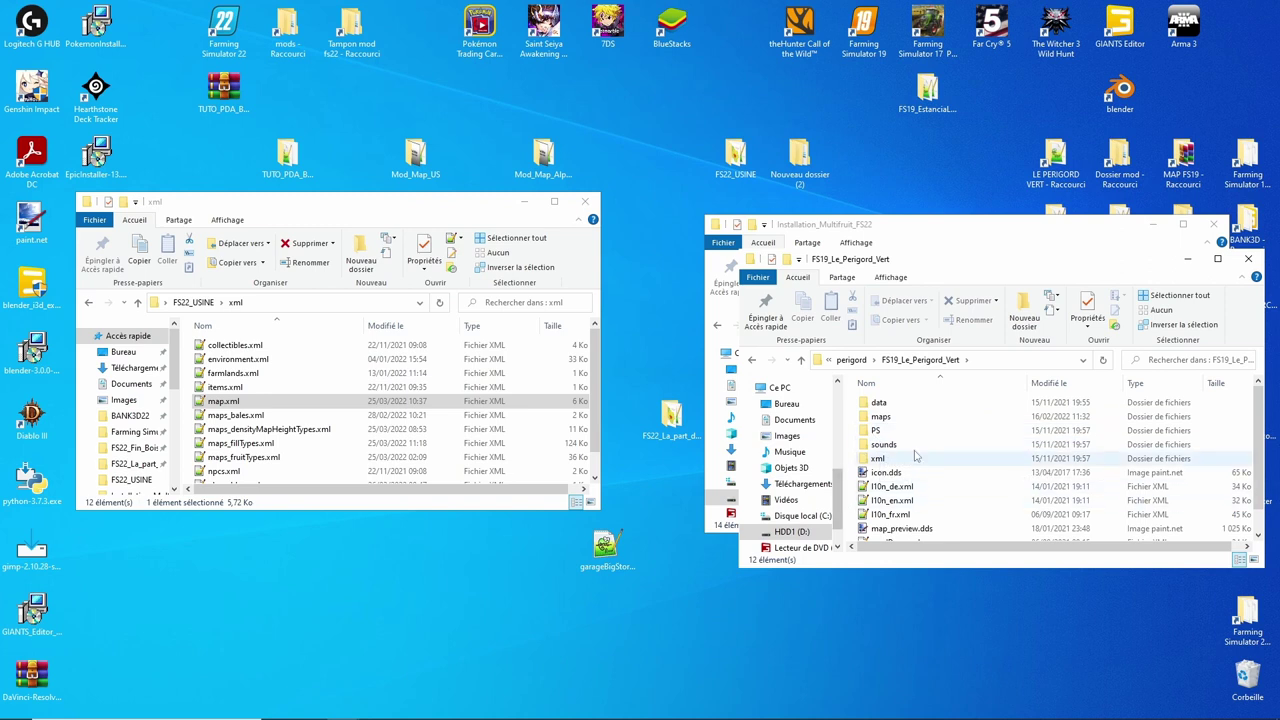
scroll(910, 468, "down", 1)
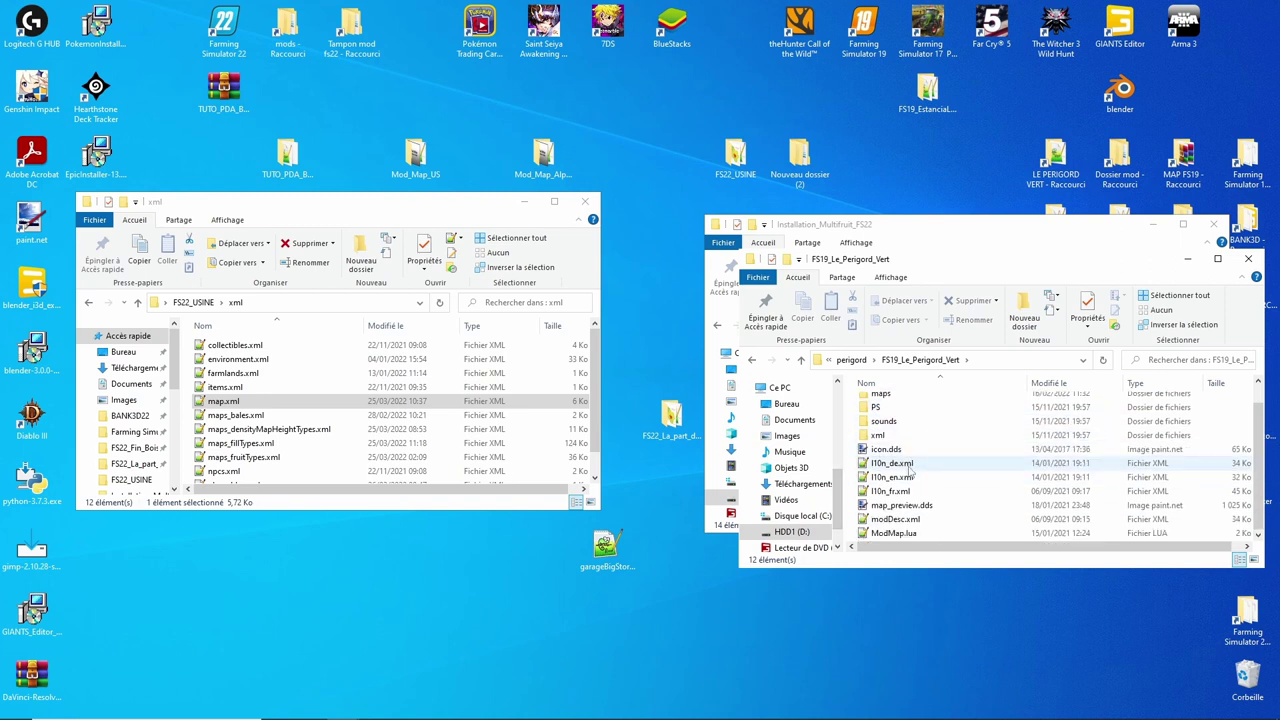
scroll(898, 440, "up", 1)
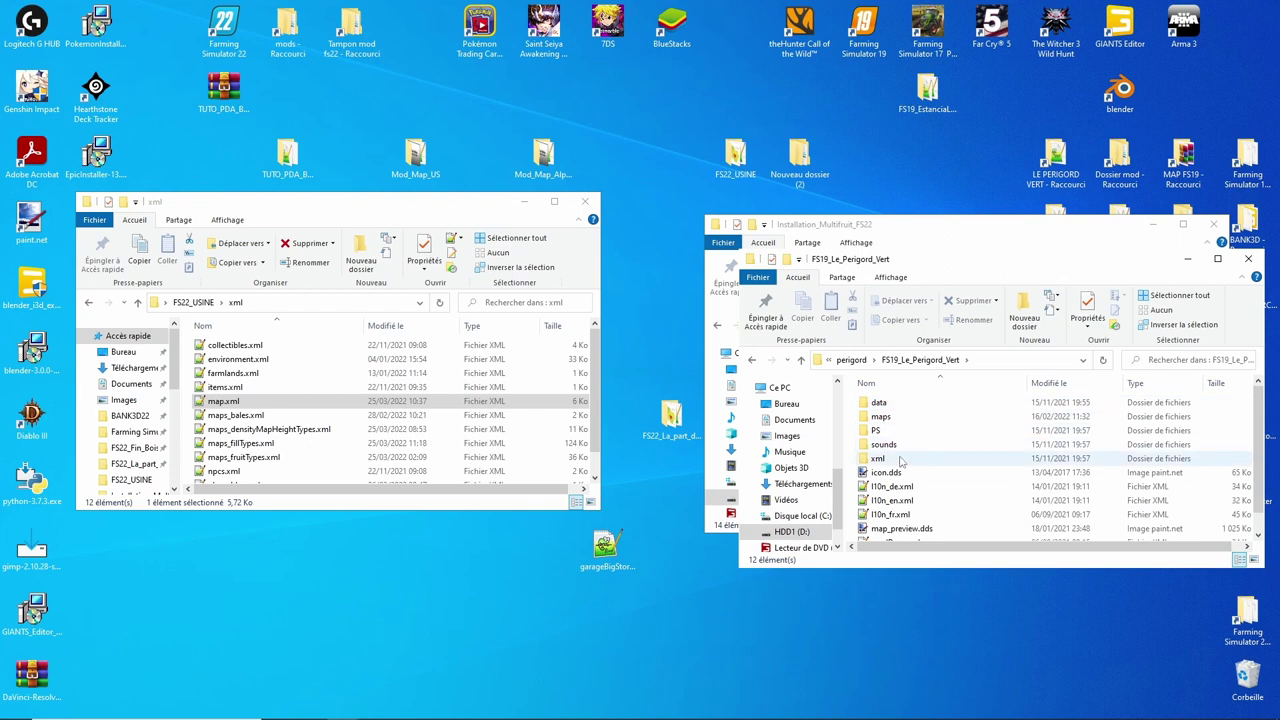
double_click(893, 416)
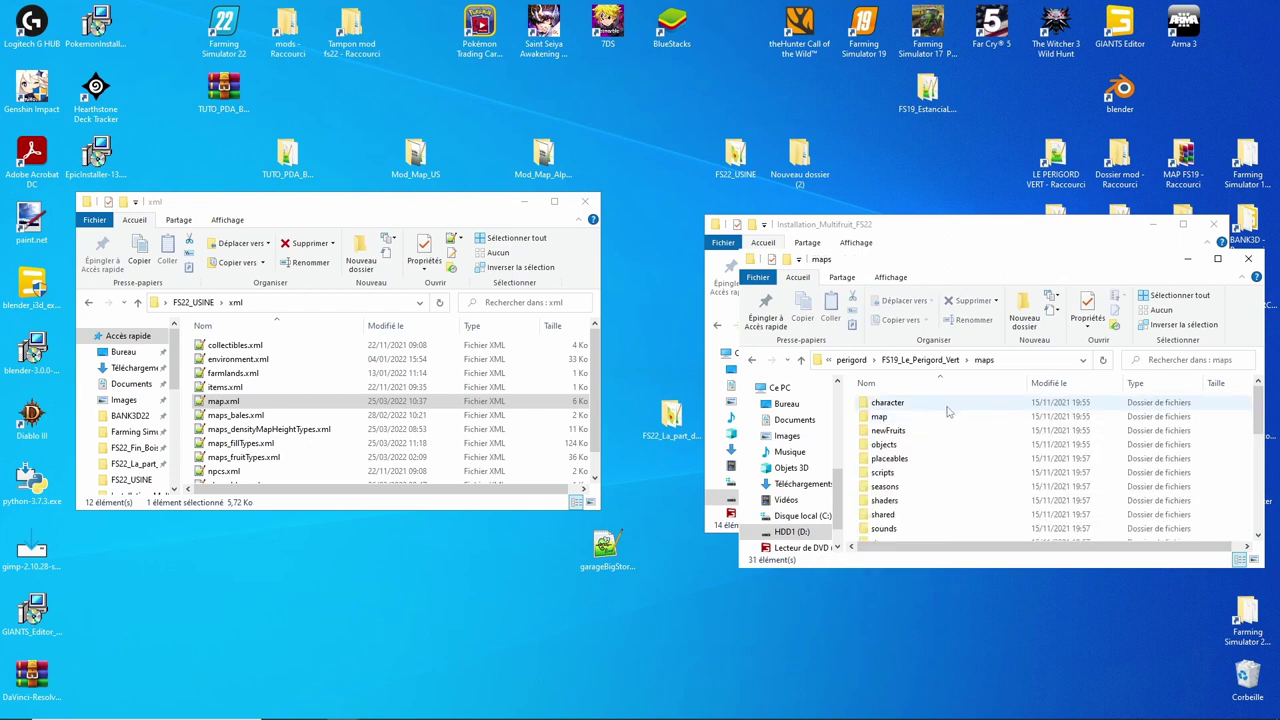
double_click(890, 431)
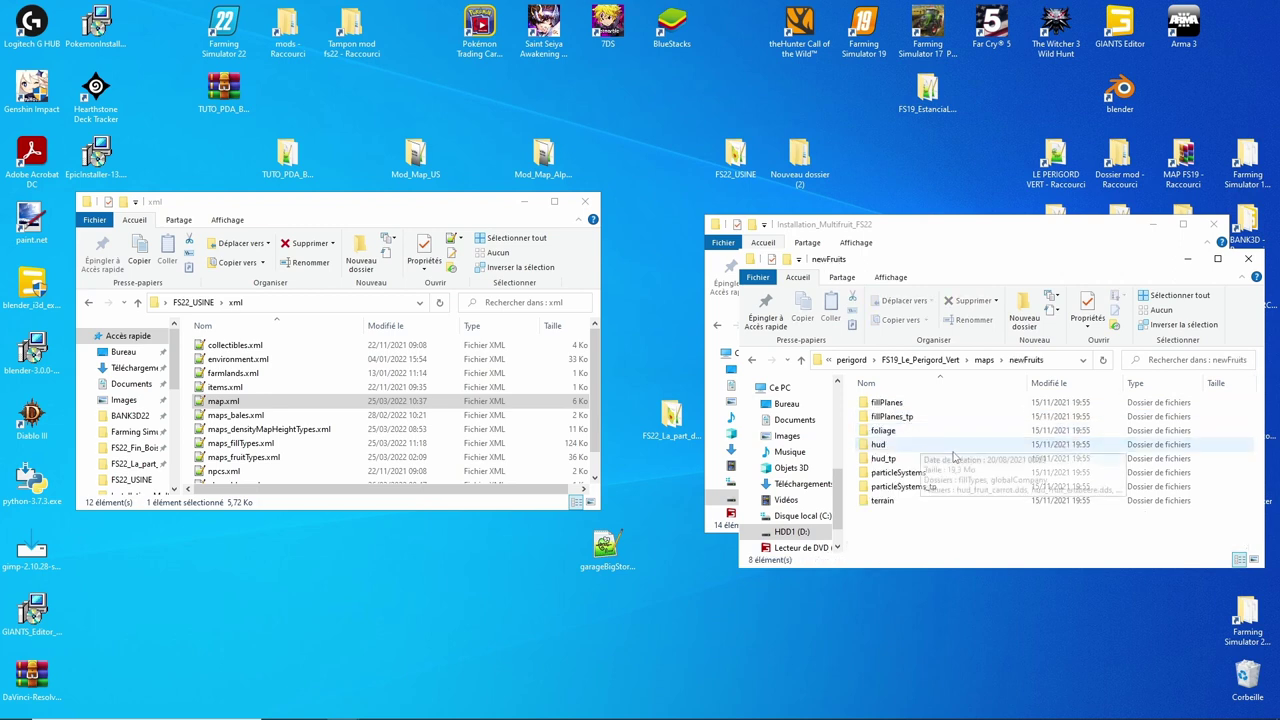
double_click(890, 403)
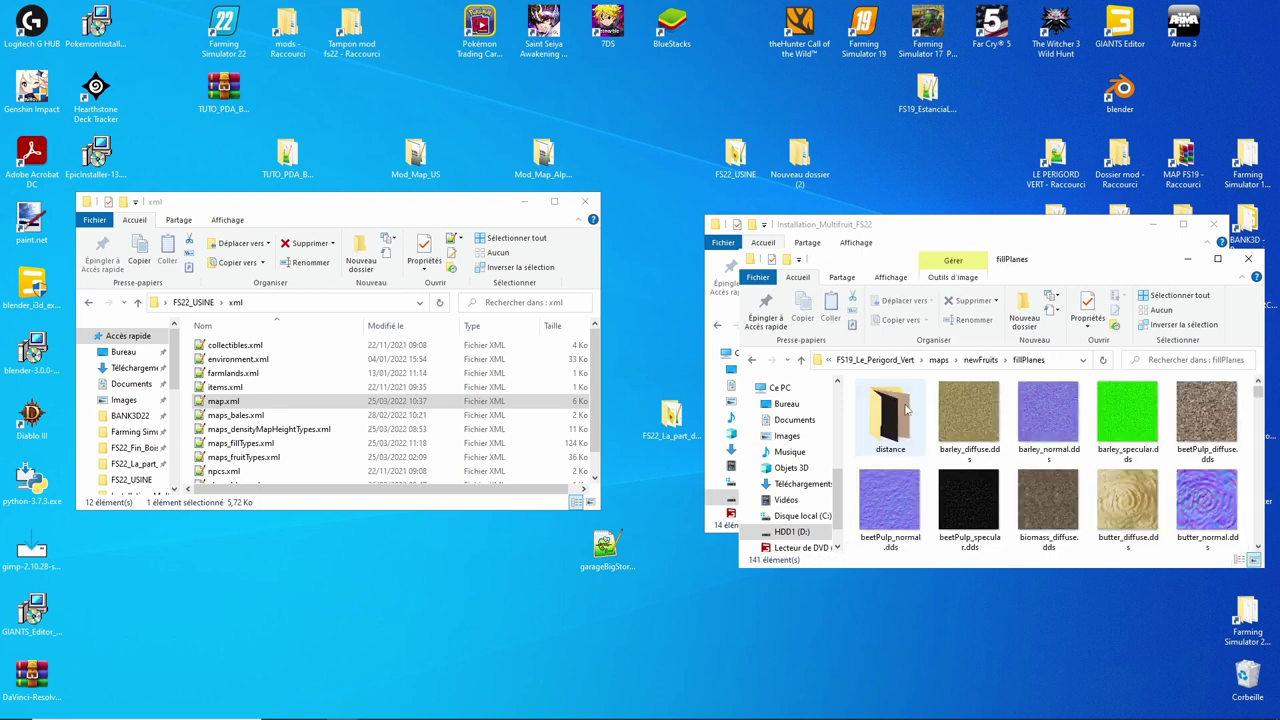
Step: Find fillPlane_materialHolder.i3d in the fillPlanes folder and open it with GIANTS Editor version 9.0.2
scroll(957, 418, "down", 5)
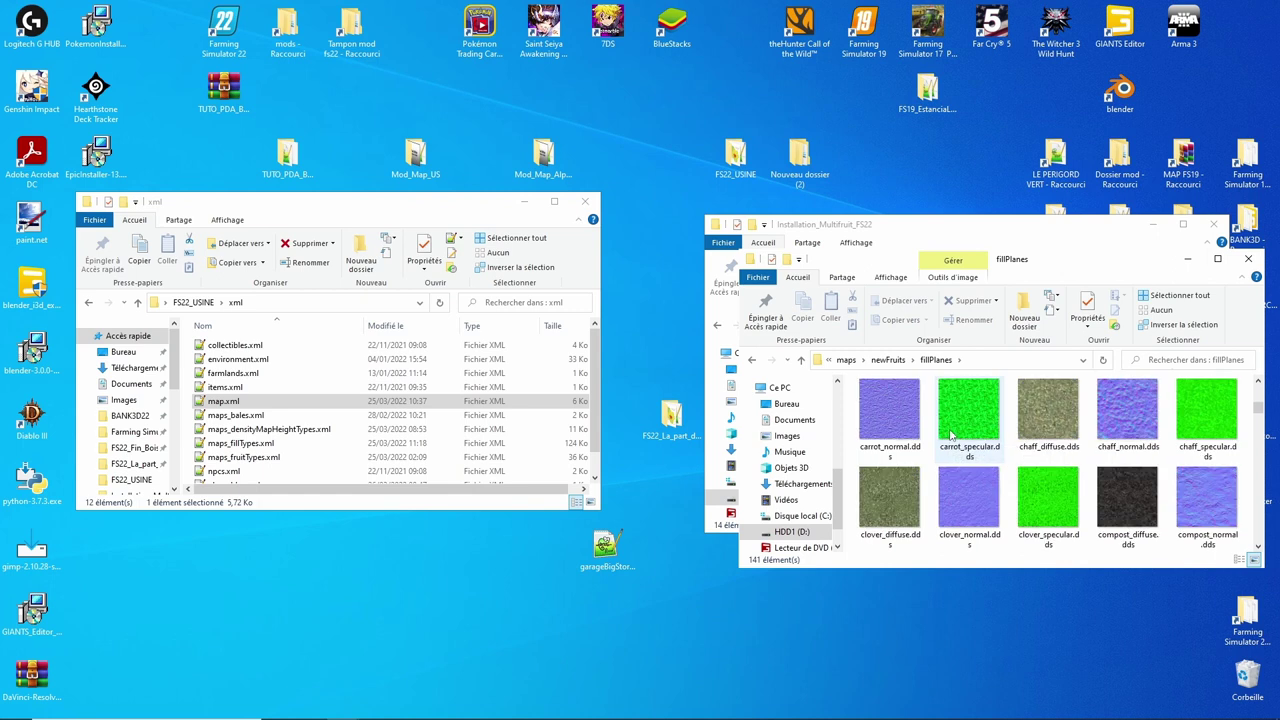
scroll(952, 432, "down", 3)
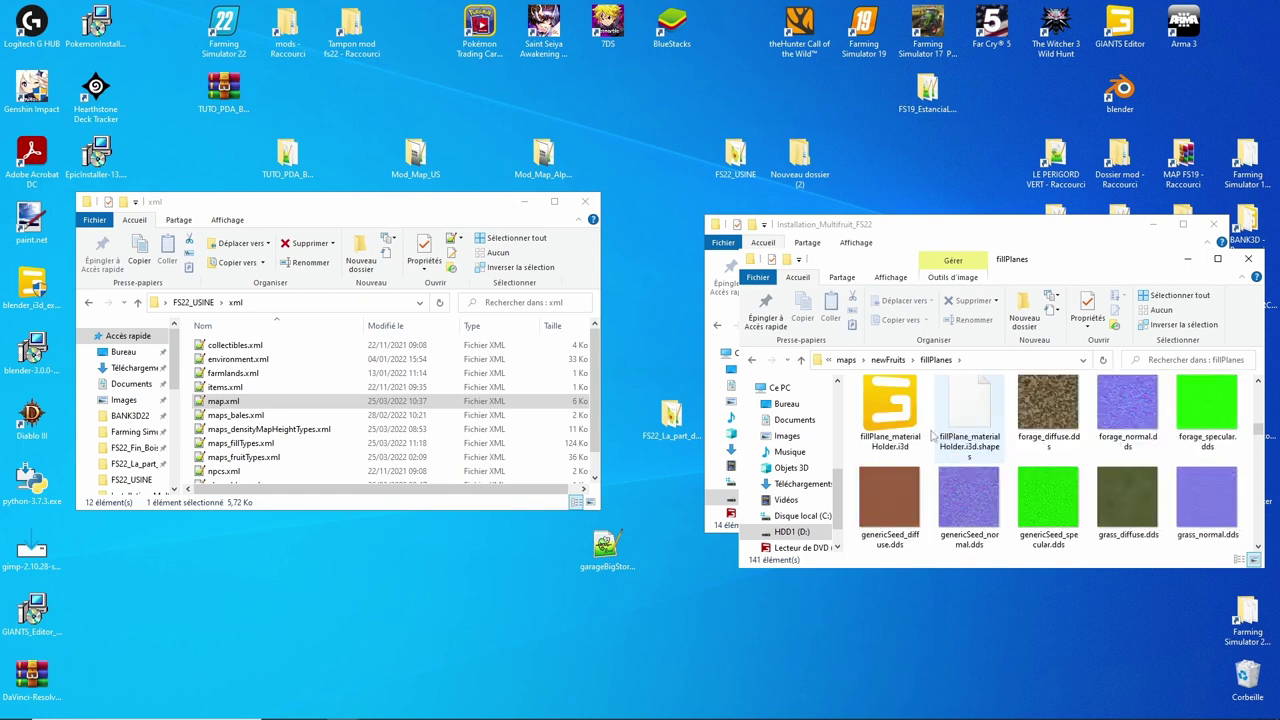
left_click(893, 422)
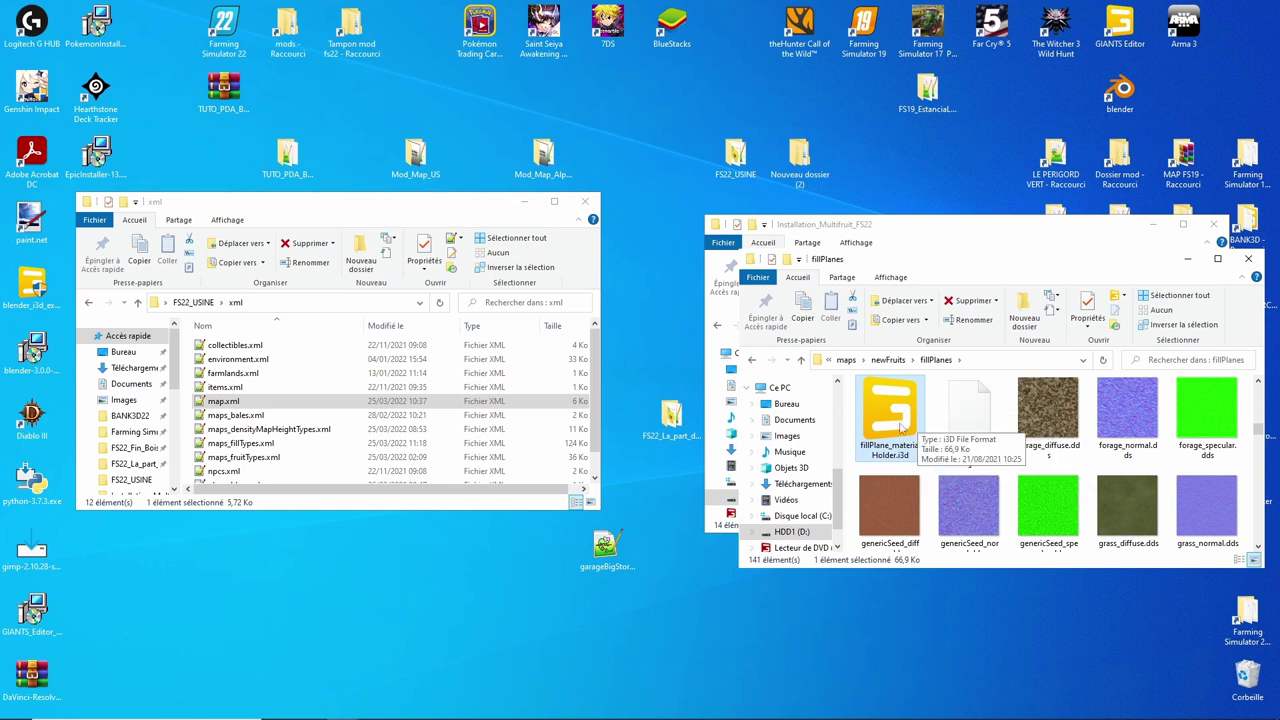
double_click(903, 424)
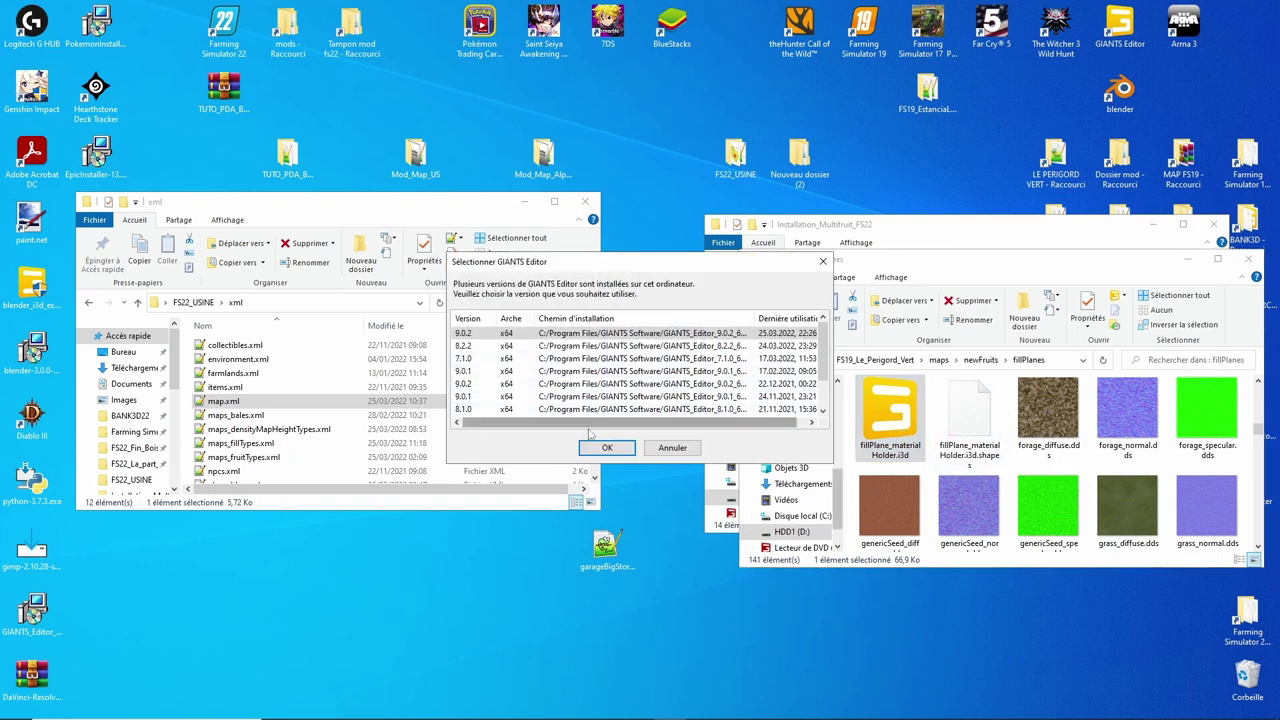
left_click(604, 447)
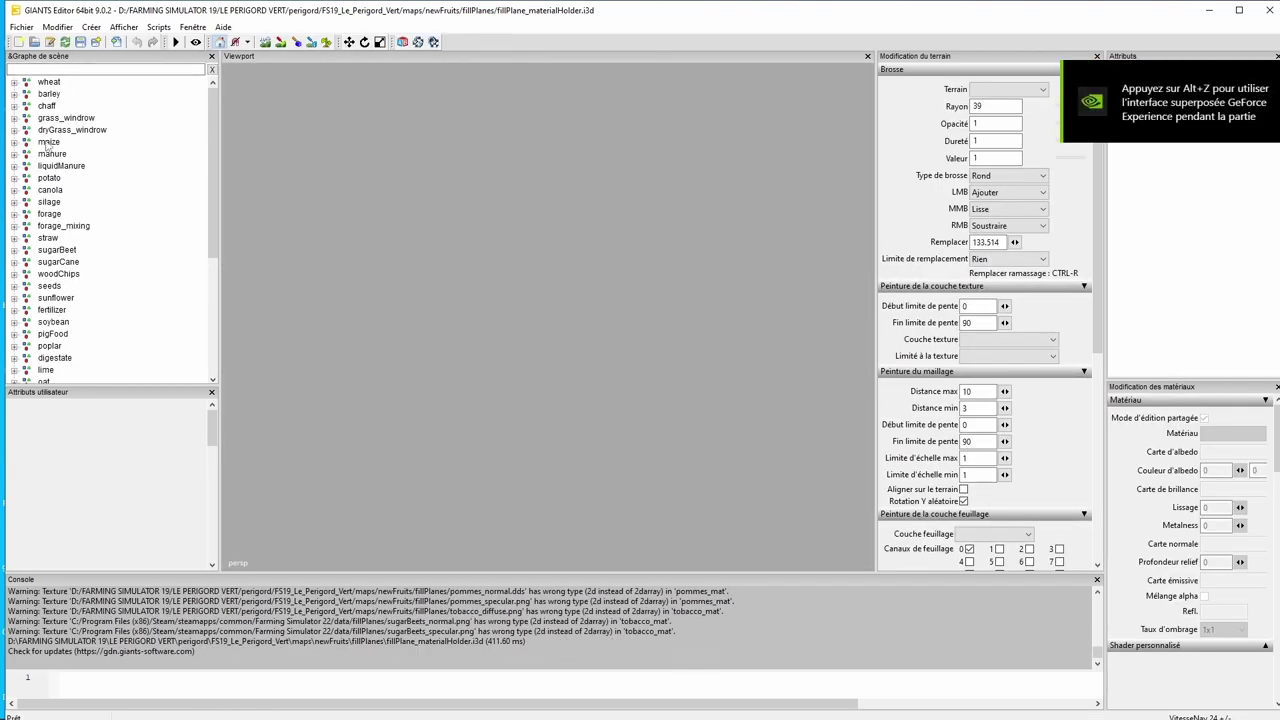
Step: Examine the fill type nodes in the scene graph from wheat to tobacco, and close the editor and the fillPlanes folder
left_click(48, 92)
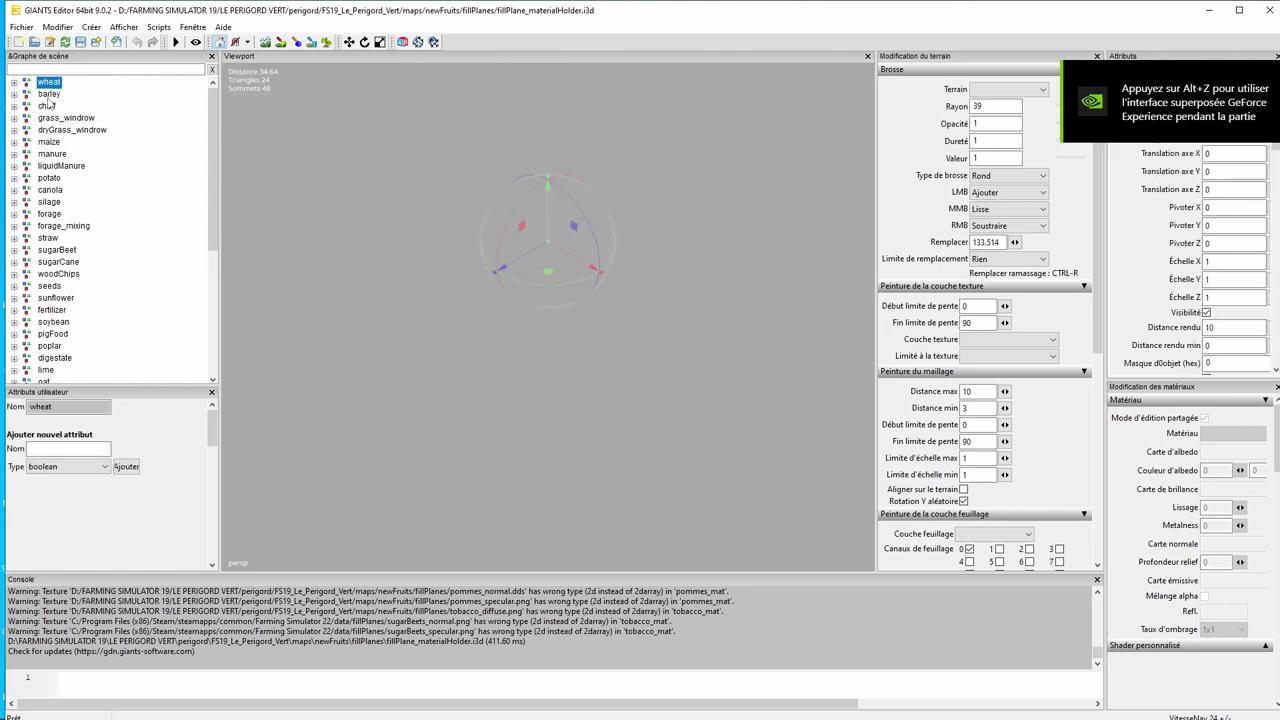
left_click(50, 118)
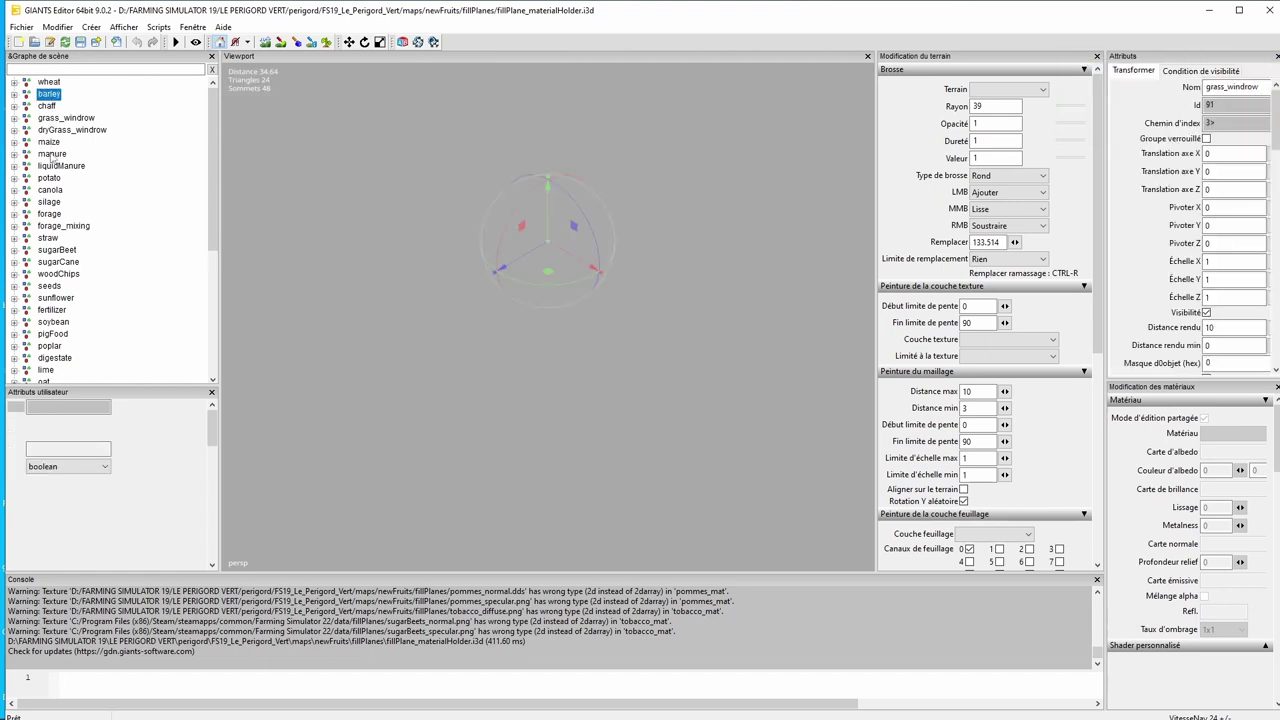
scroll(58, 292, "down", 2)
scroll(57, 295, "down", 2)
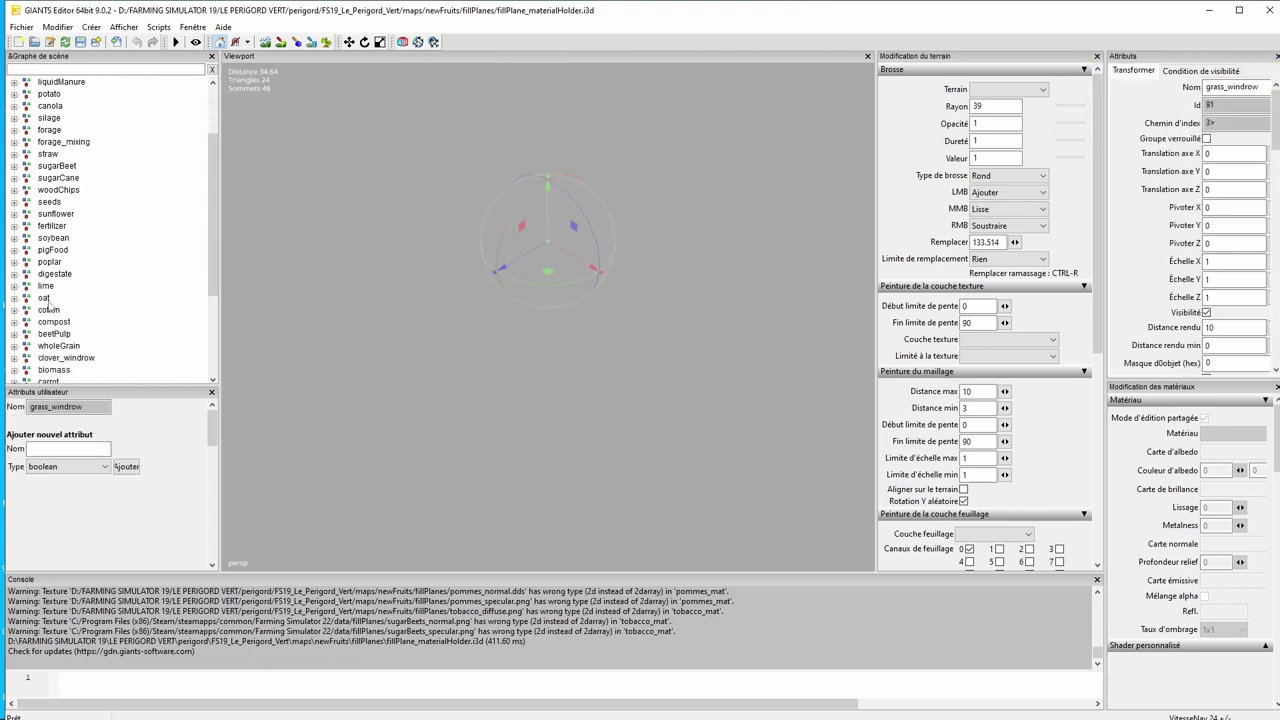
left_click(54, 323)
scroll(66, 323, "down", 2)
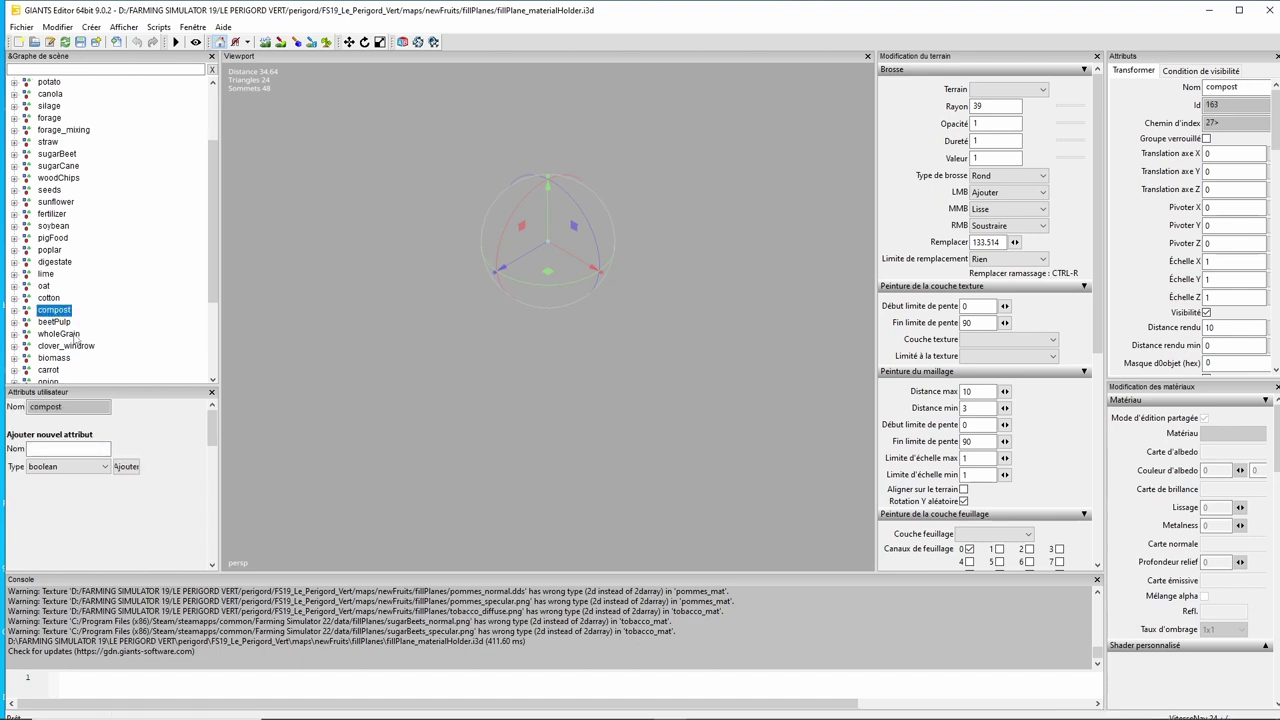
left_click(58, 334)
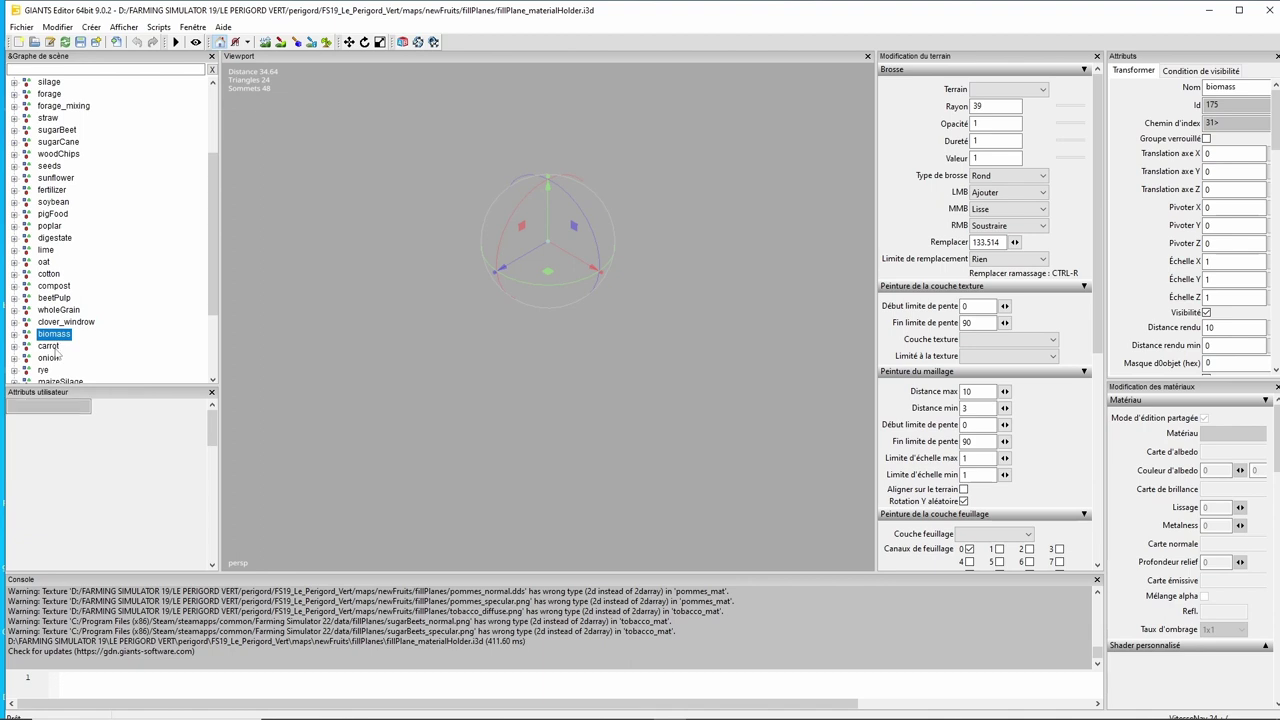
left_click(52, 358)
left_click(70, 370)
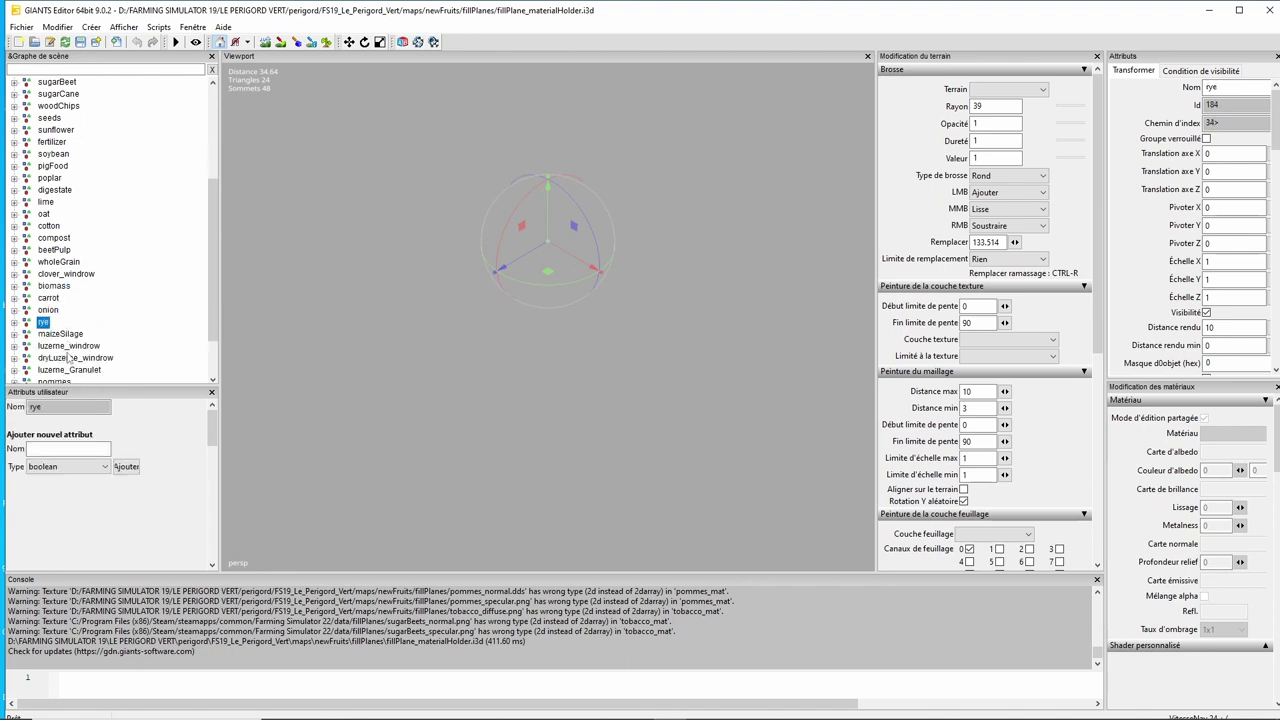
scroll(66, 350, "down", 2)
scroll(66, 345, "down", 1)
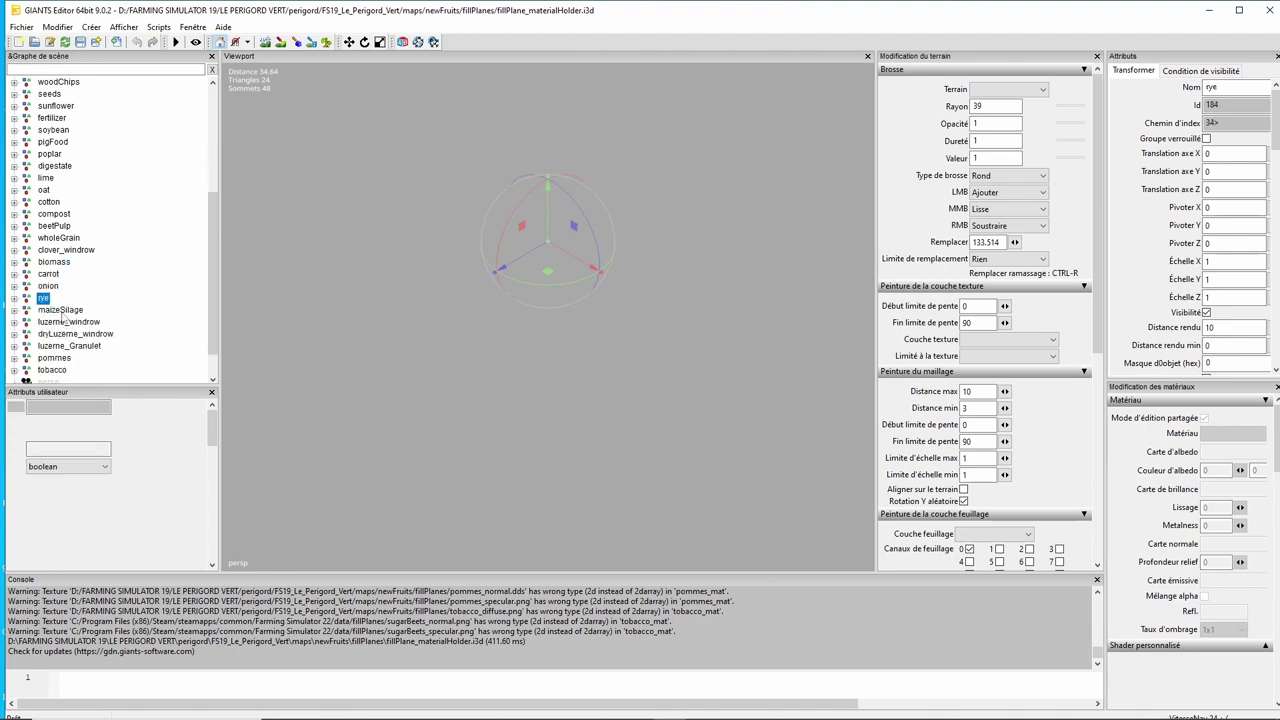
left_click(64, 312)
left_click(68, 336)
left_click(68, 346)
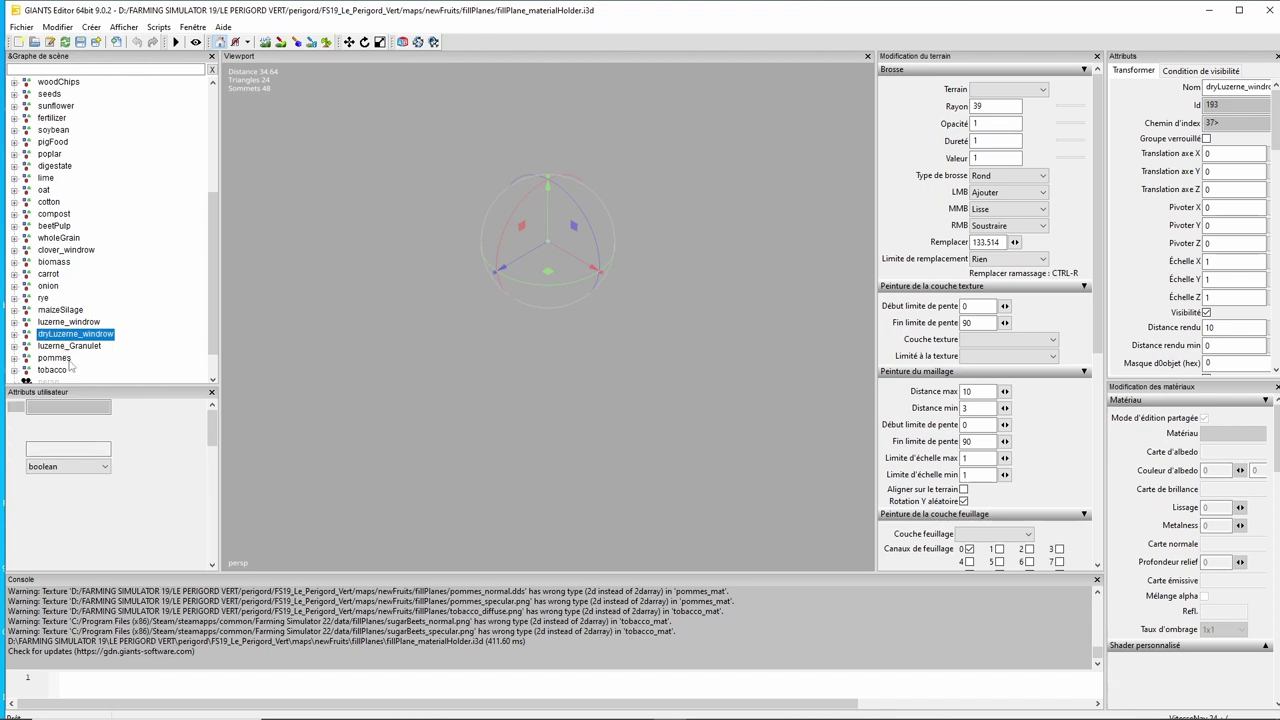
left_click(58, 360)
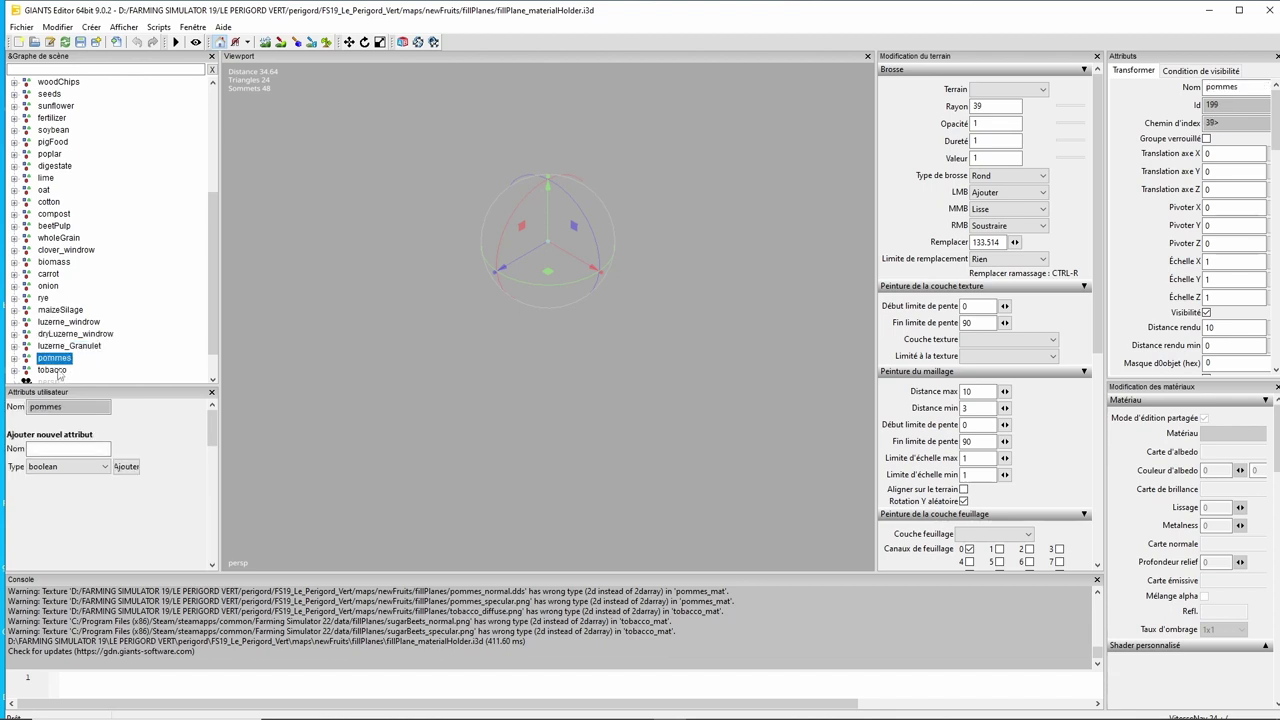
left_click(84, 370)
scroll(91, 338, "up", 5)
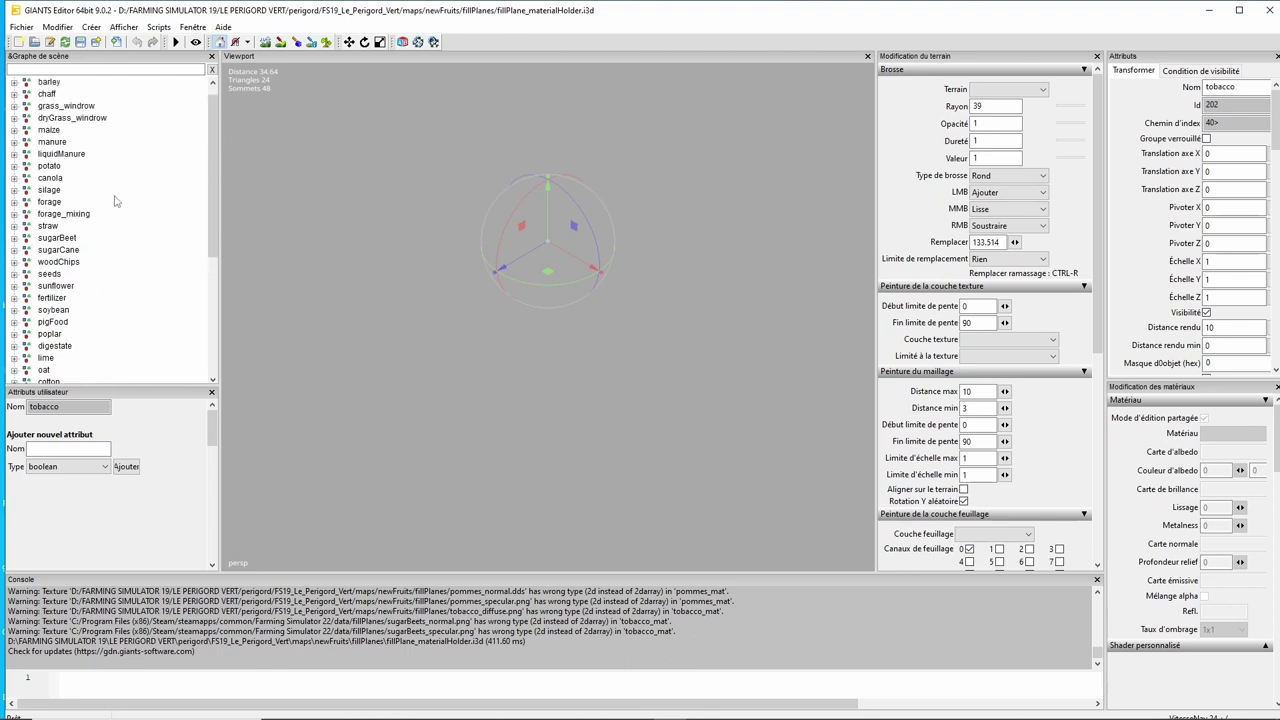
left_click(1270, 12)
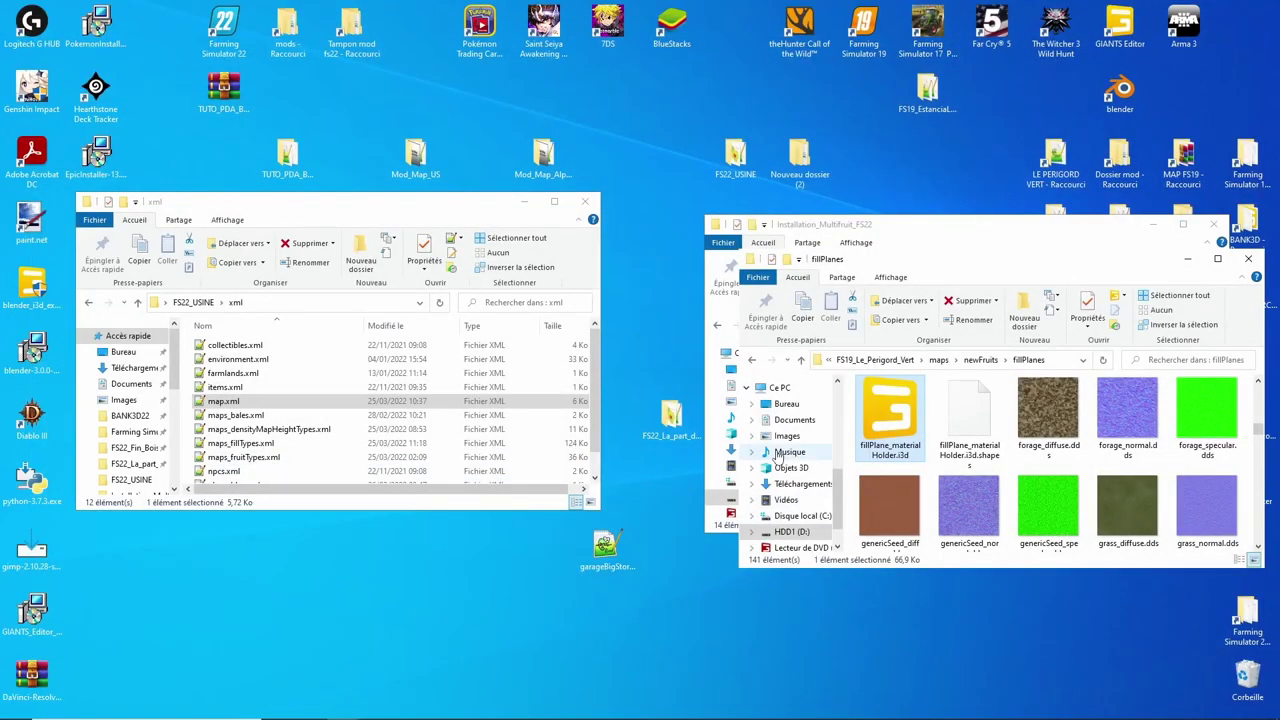
left_click(1248, 258)
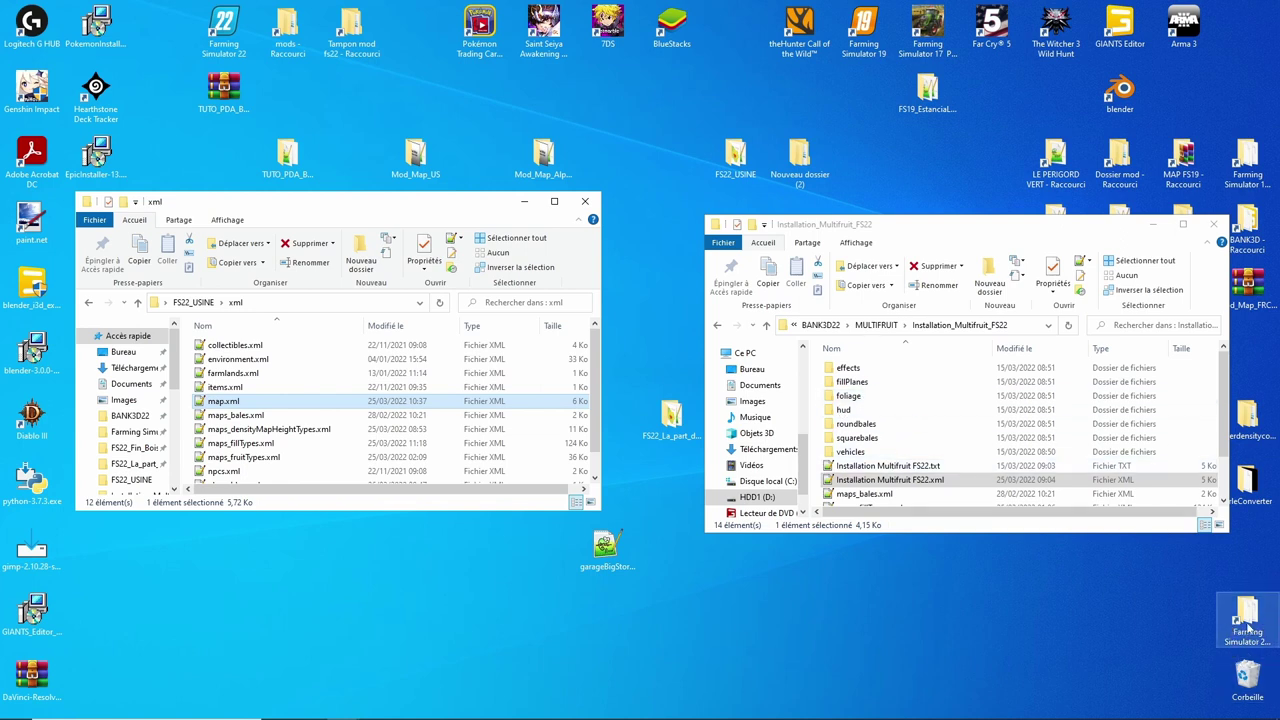
Step: Open the Farming Simulator 22 installation folder from its desktop shortcut and look through its data folder
left_click(1248, 625)
double_click(1248, 625)
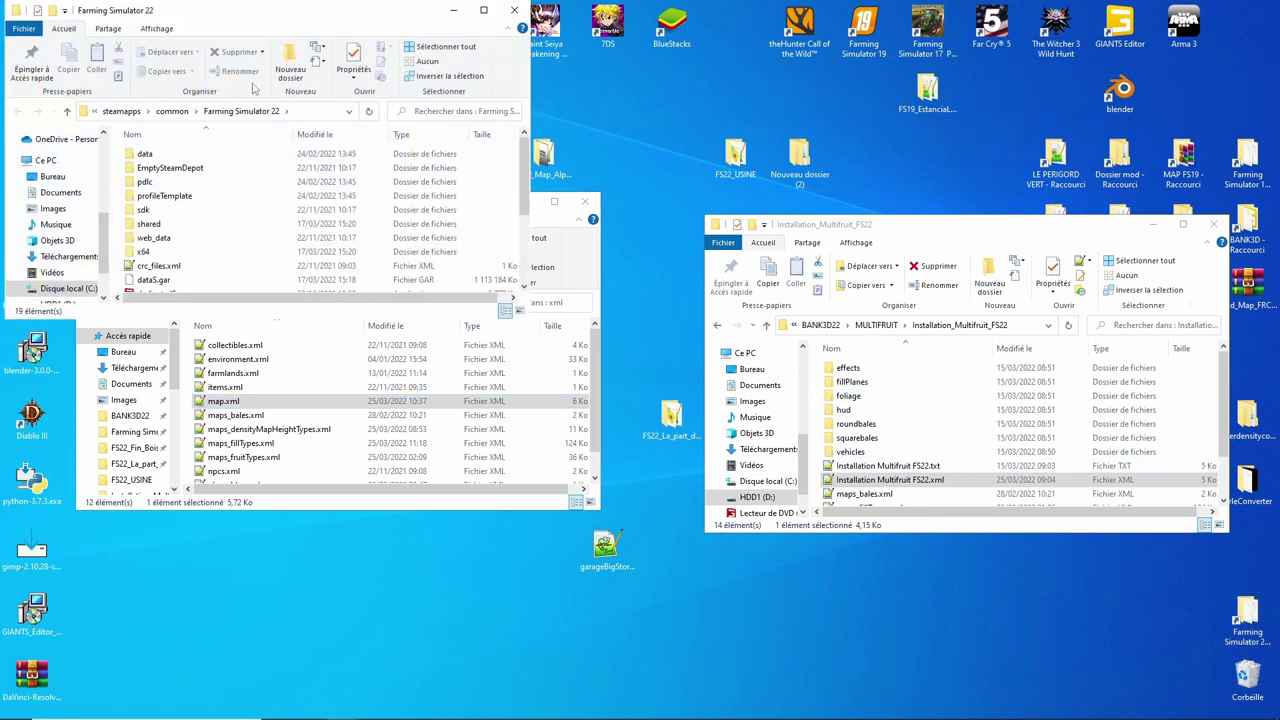
double_click(147, 155)
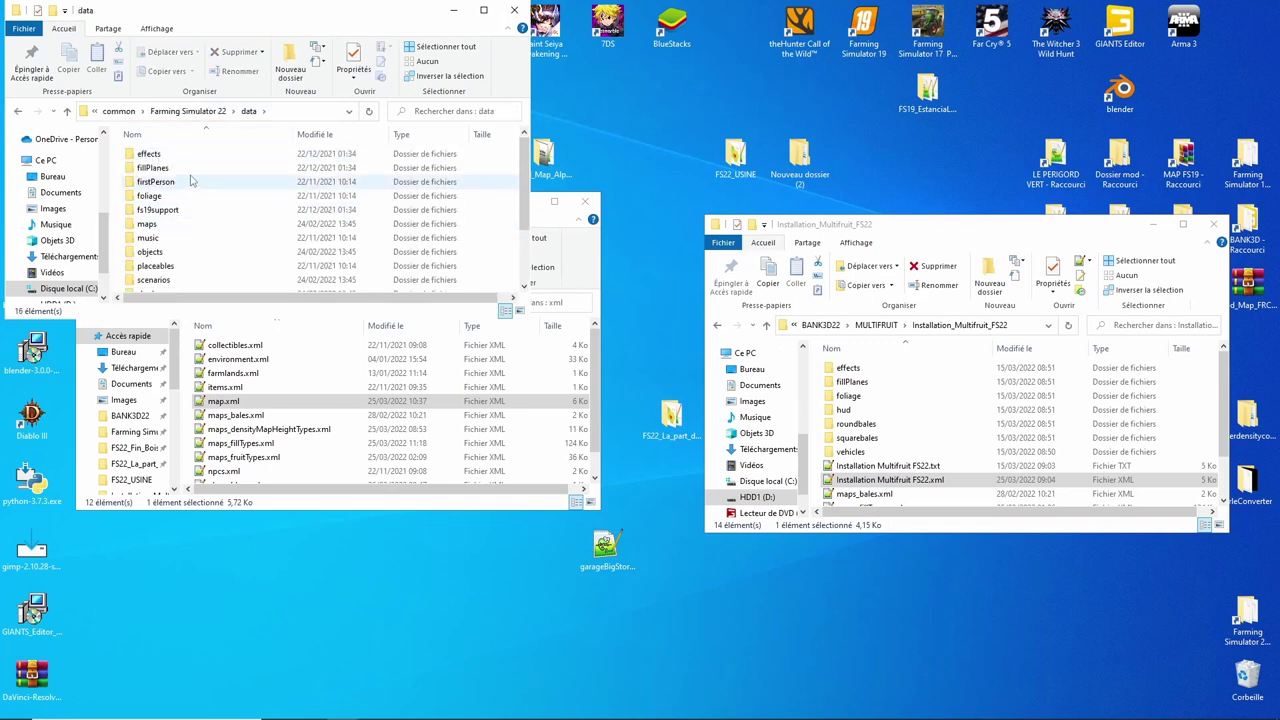
double_click(166, 226)
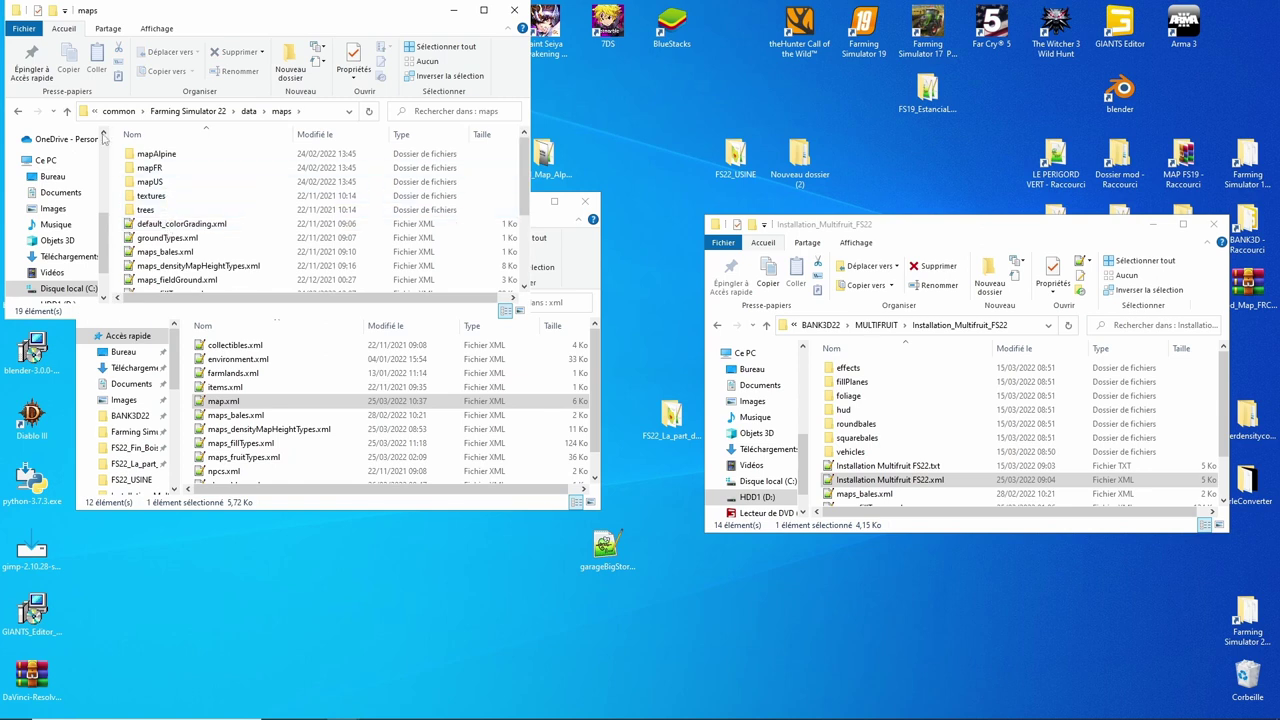
left_click(66, 111)
scroll(175, 205, "down", 2)
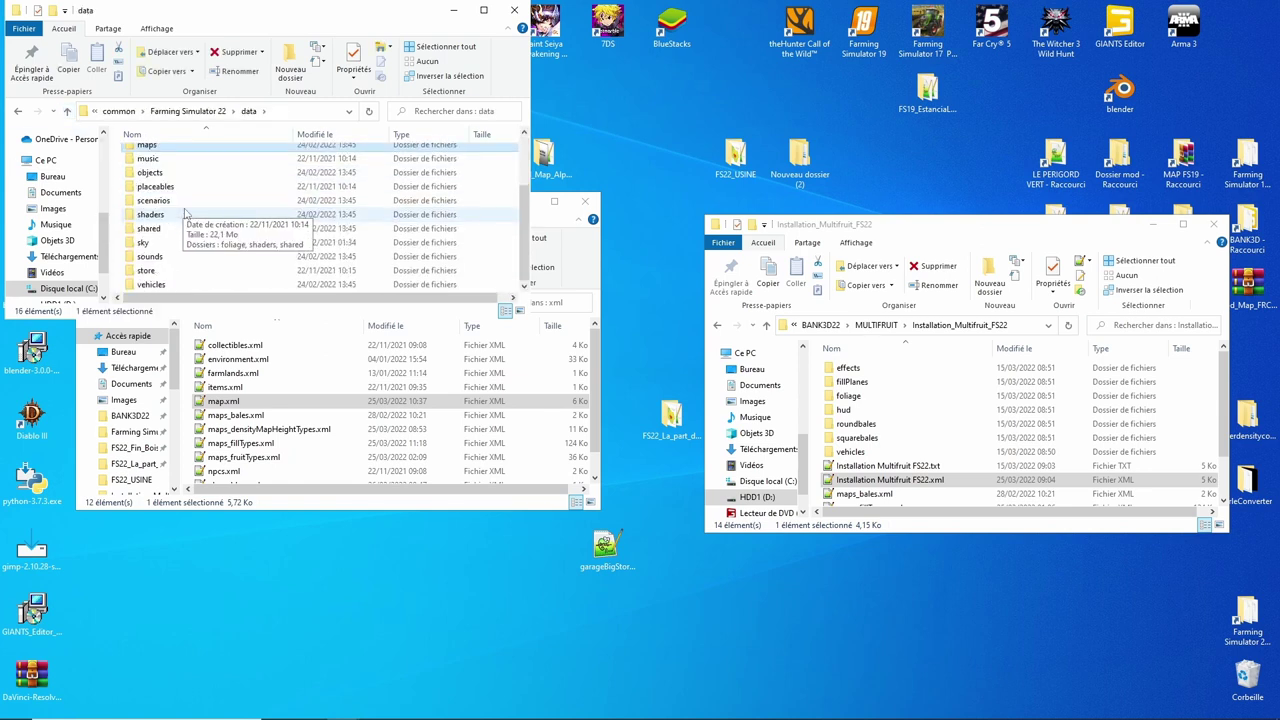
scroll(185, 230, "up", 2)
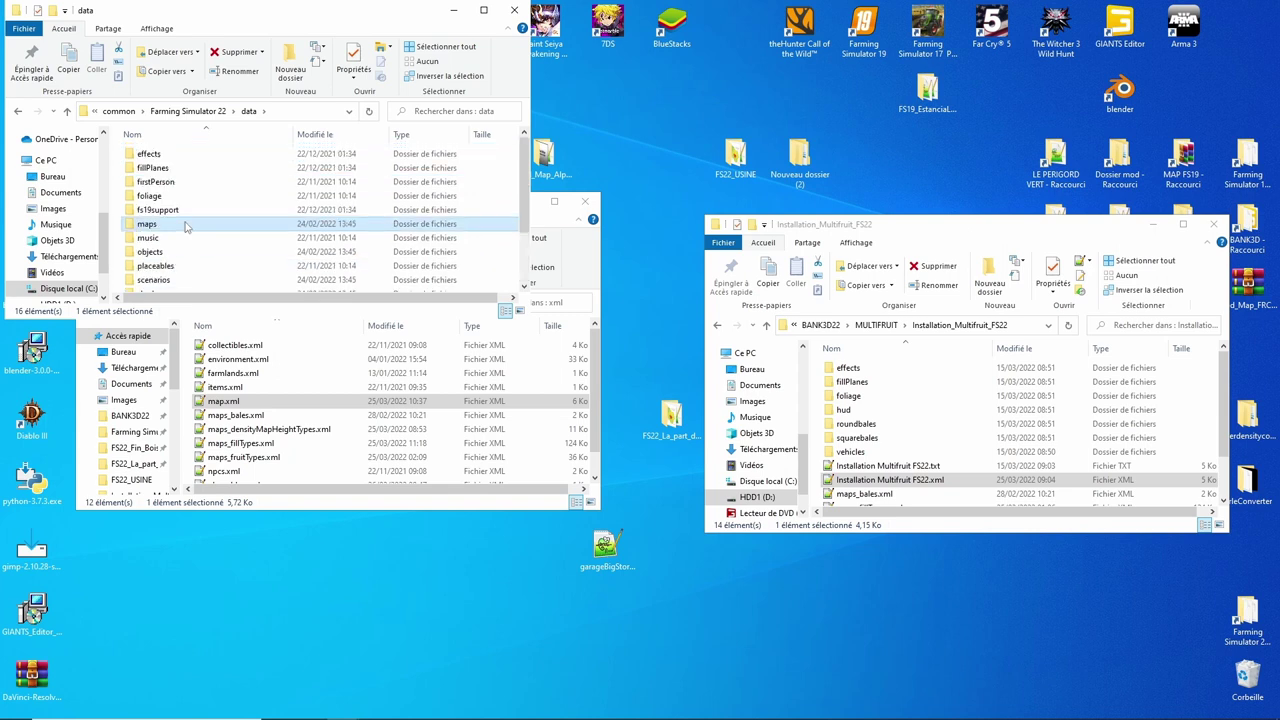
Step: Open fillPlane_materialHolder.i3d from the game's data/fillPlanes folder with GIANTS Editor version 9.0.2
double_click(165, 168)
scroll(349, 205, "down", 2)
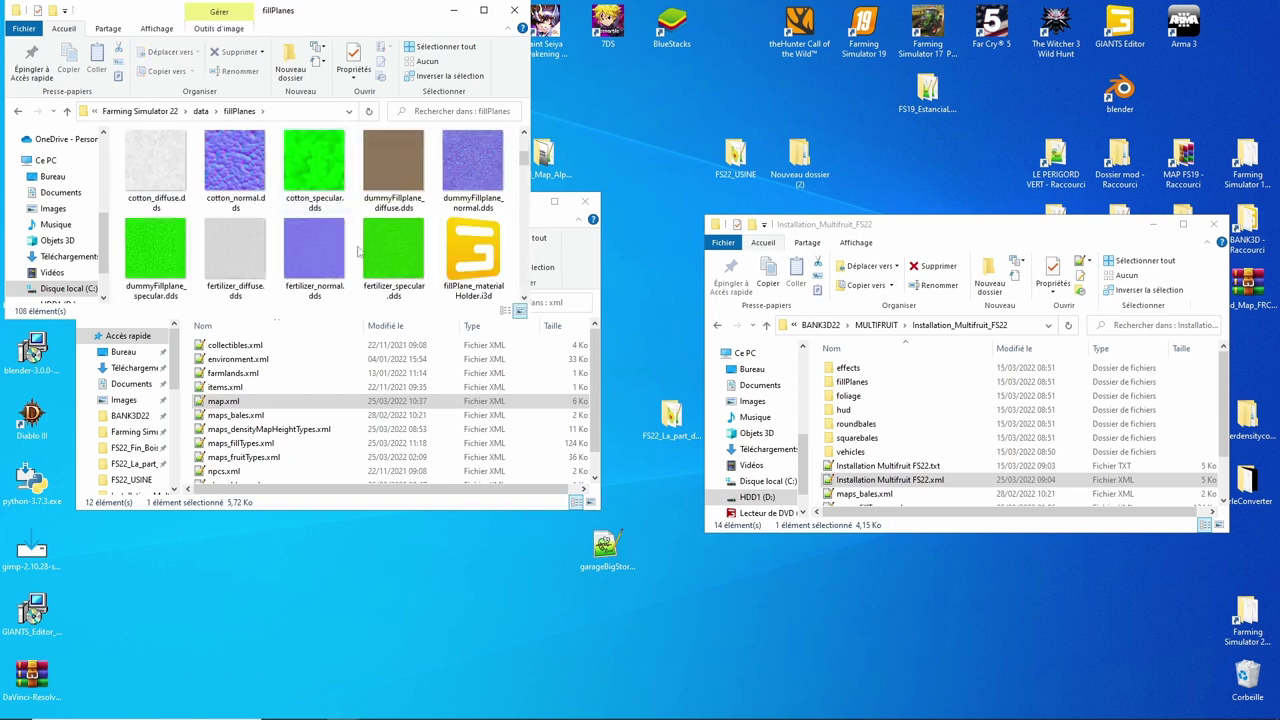
double_click(486, 276)
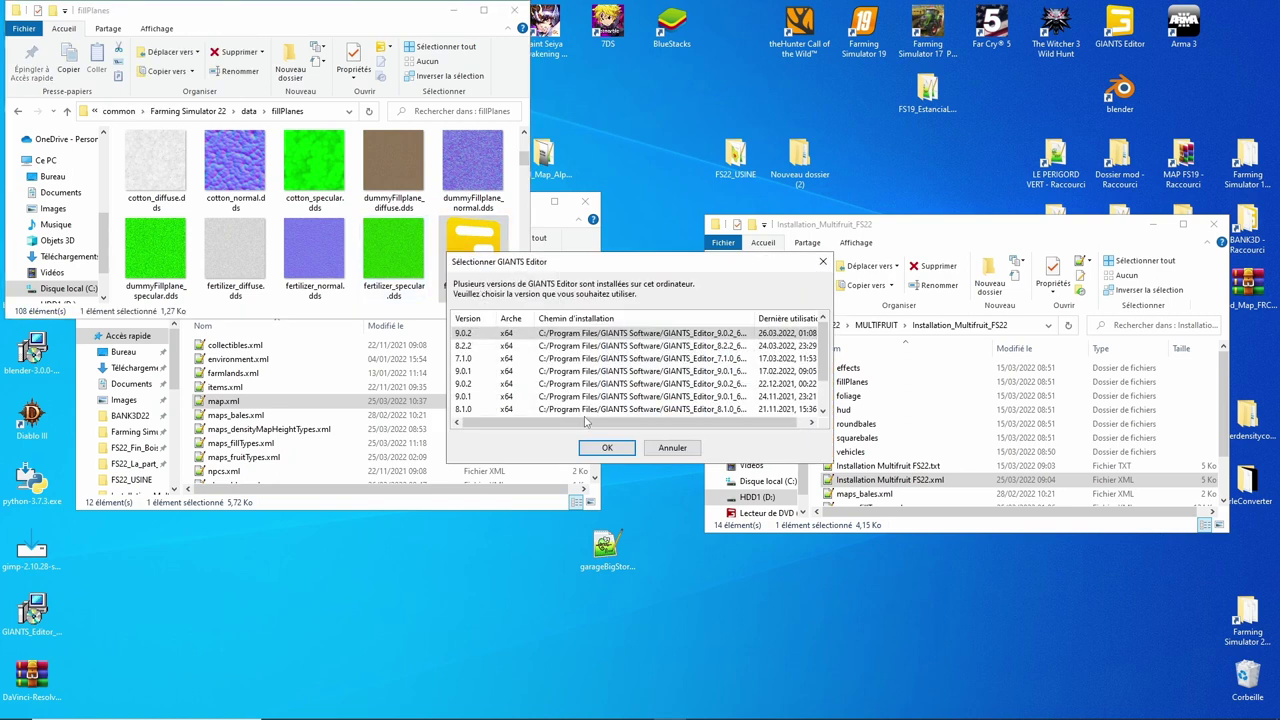
left_click(607, 448)
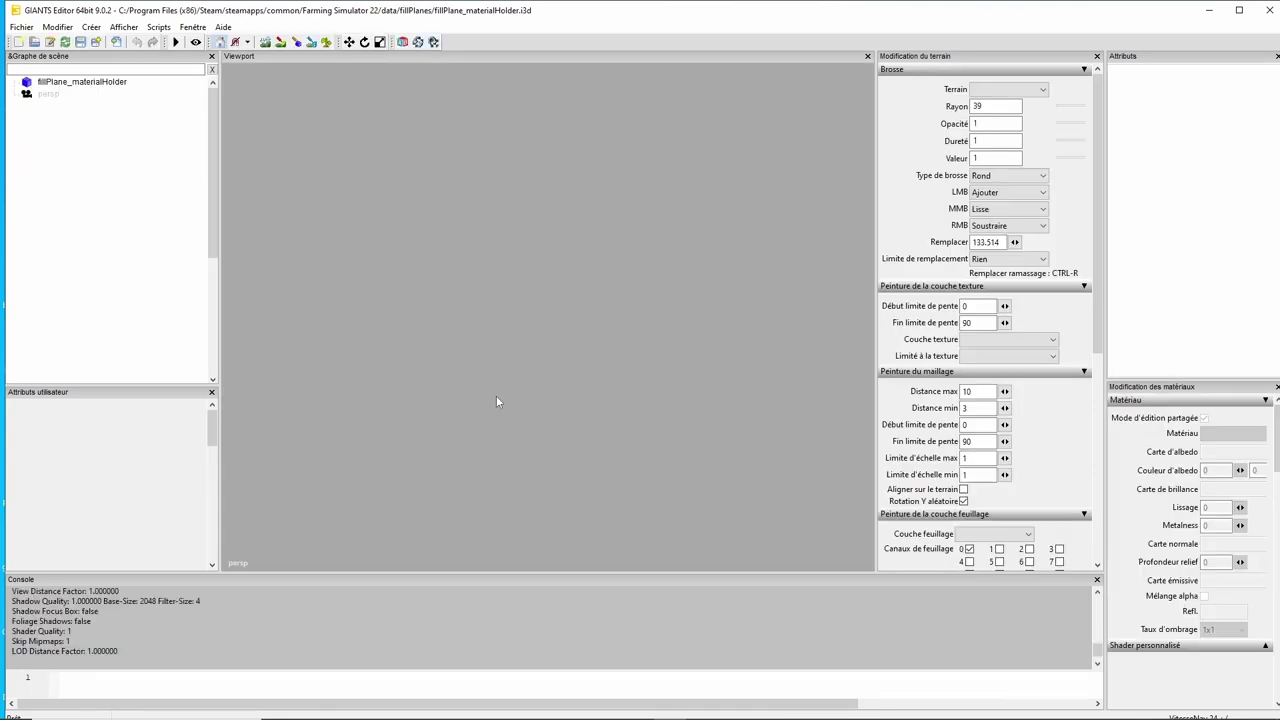
Step: Examine the user attributes of the fillPlane_materialHolder node, and close the editor and the fillPlanes folder
left_click(90, 84)
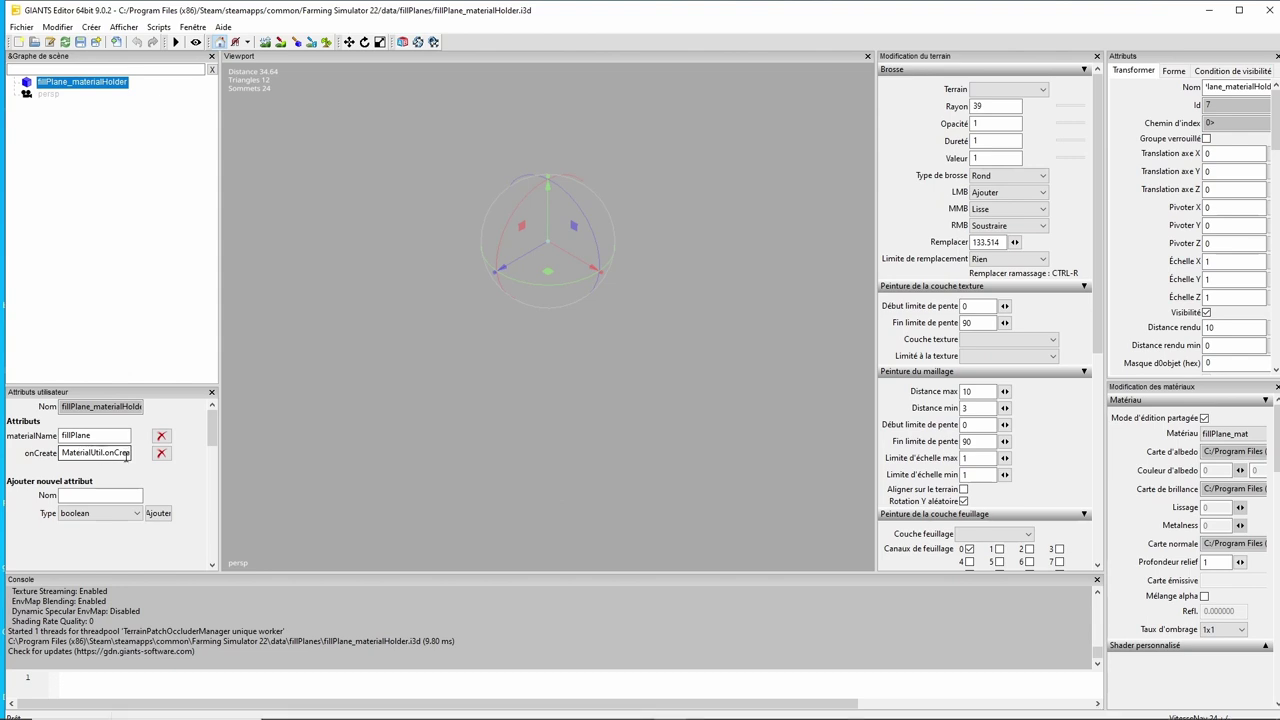
left_click(1270, 12)
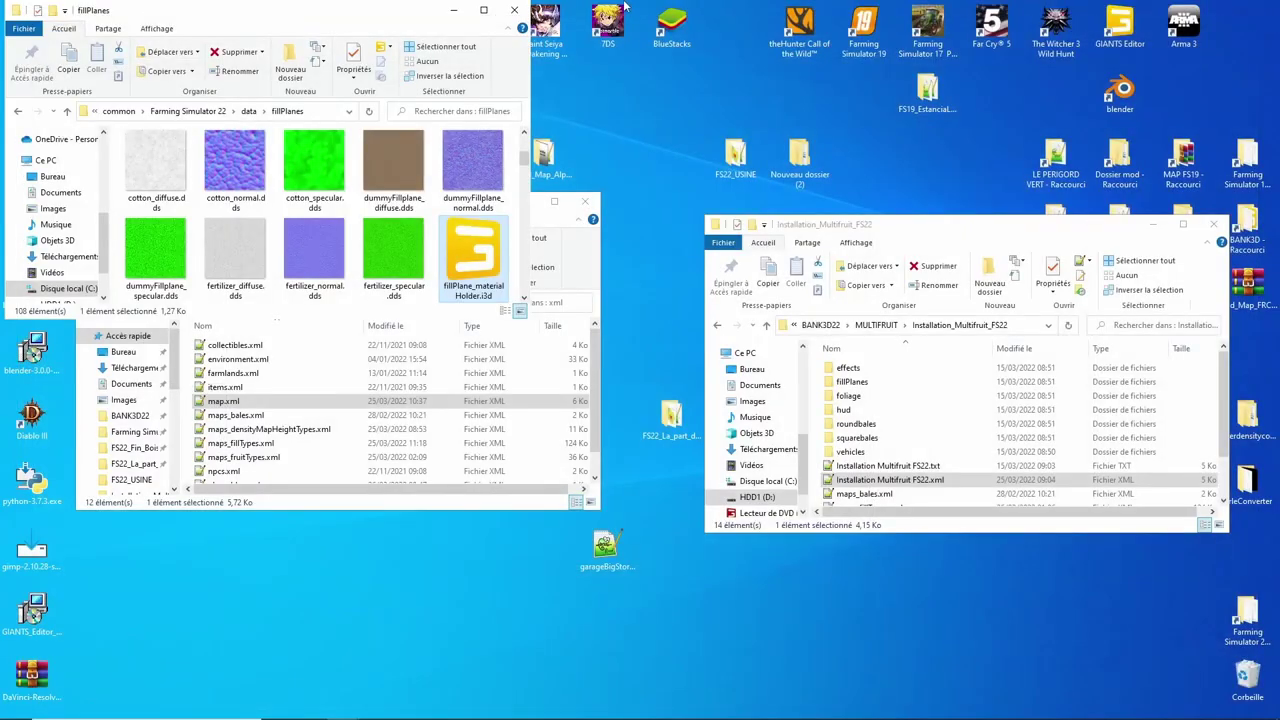
left_click(514, 10)
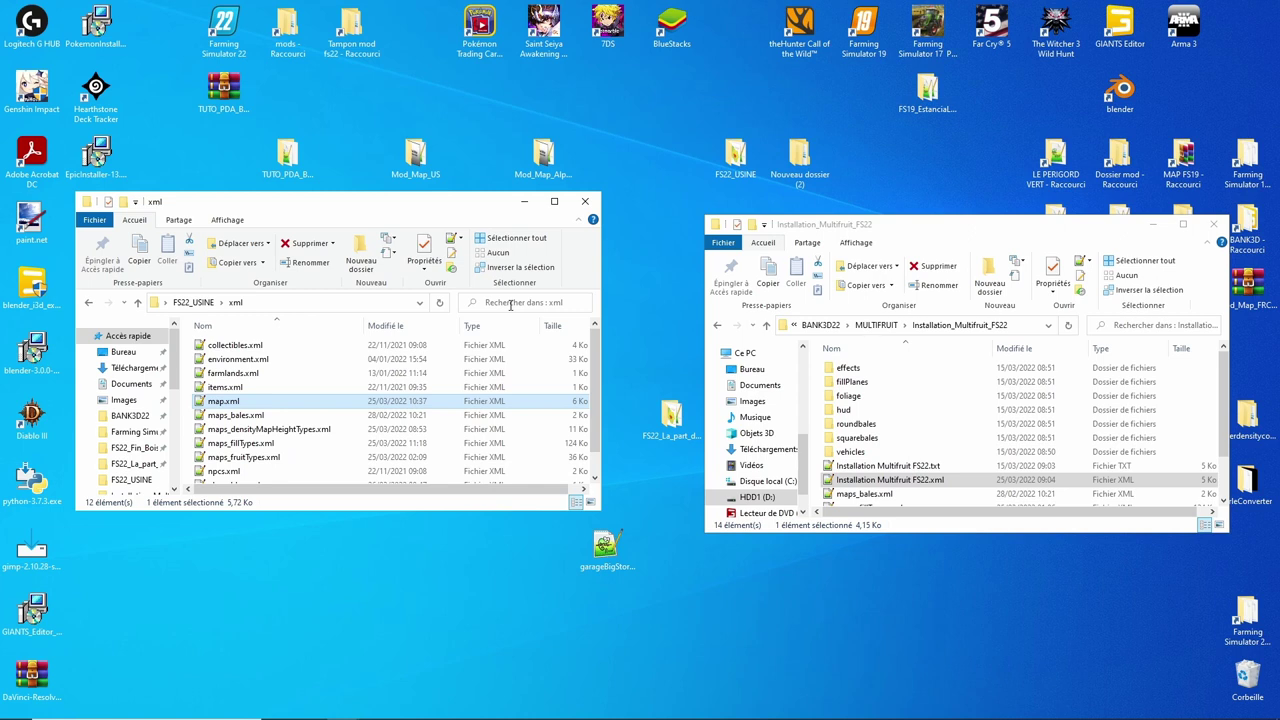
Step: Return to the FS22_USINE root folder and review the entries in Installation Multifruit FS22.xml in Notepad++
left_click(137, 302)
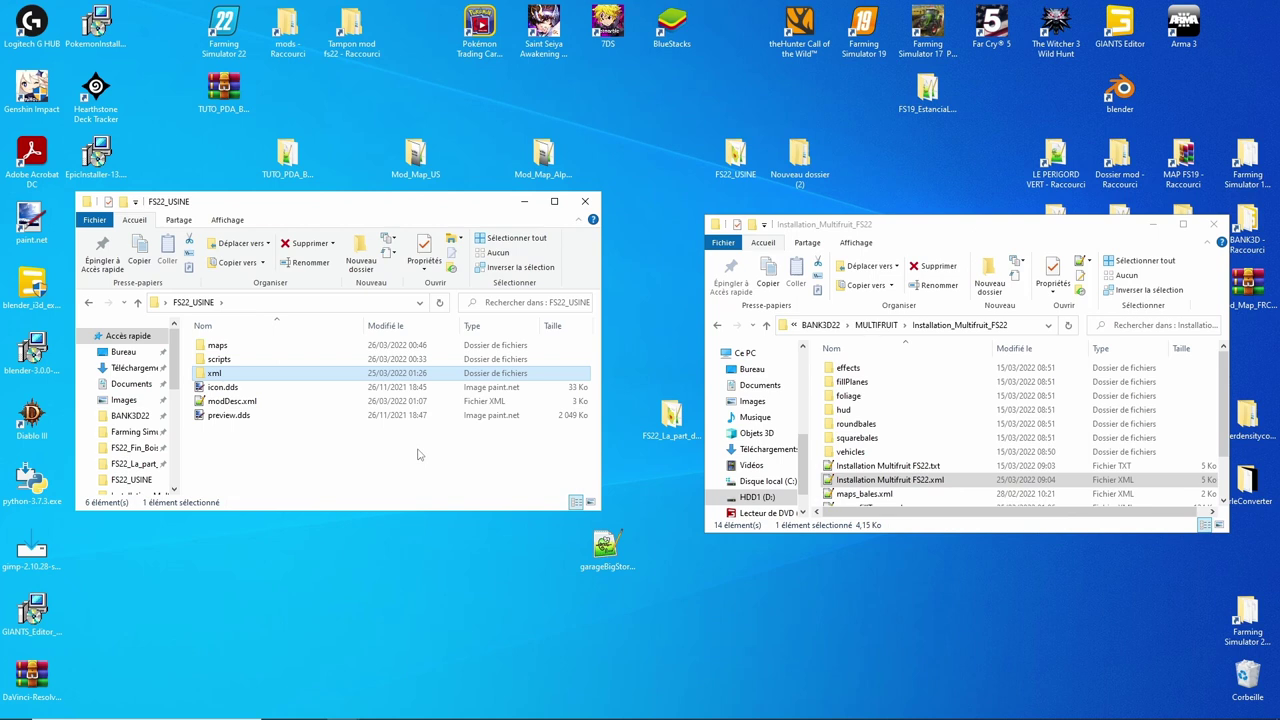
key("alt+Tab")
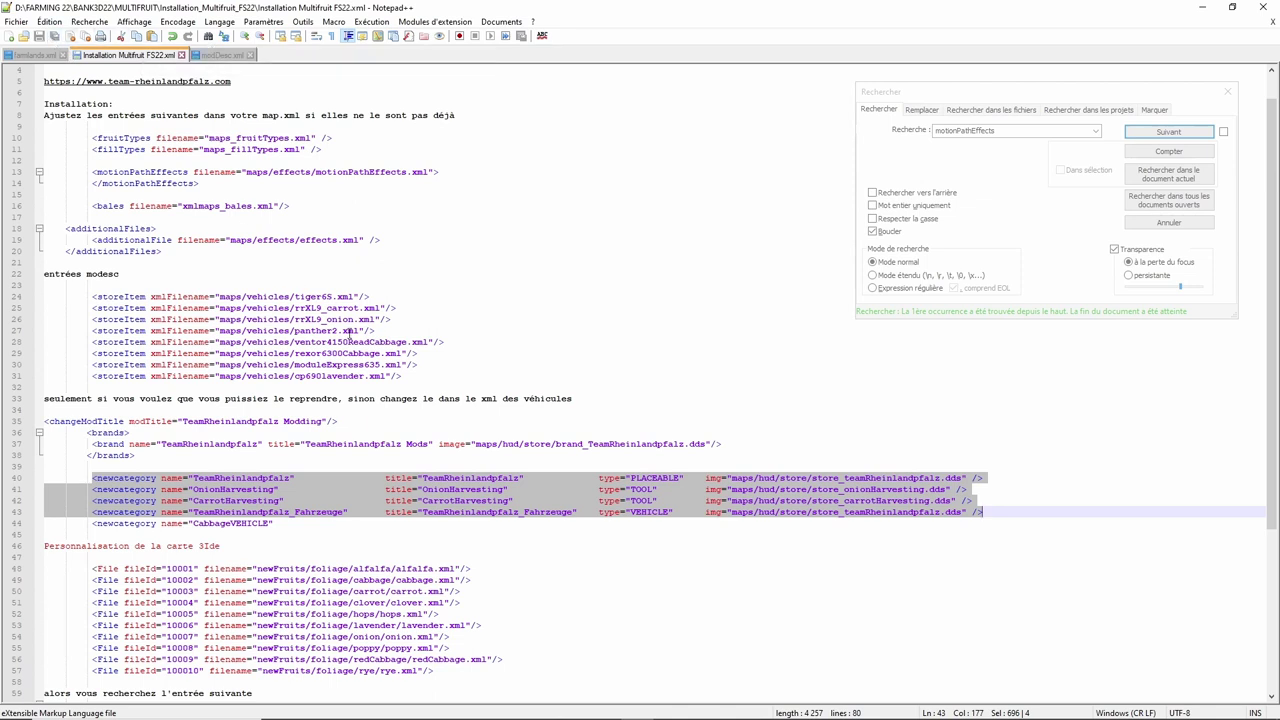
left_click(1203, 9)
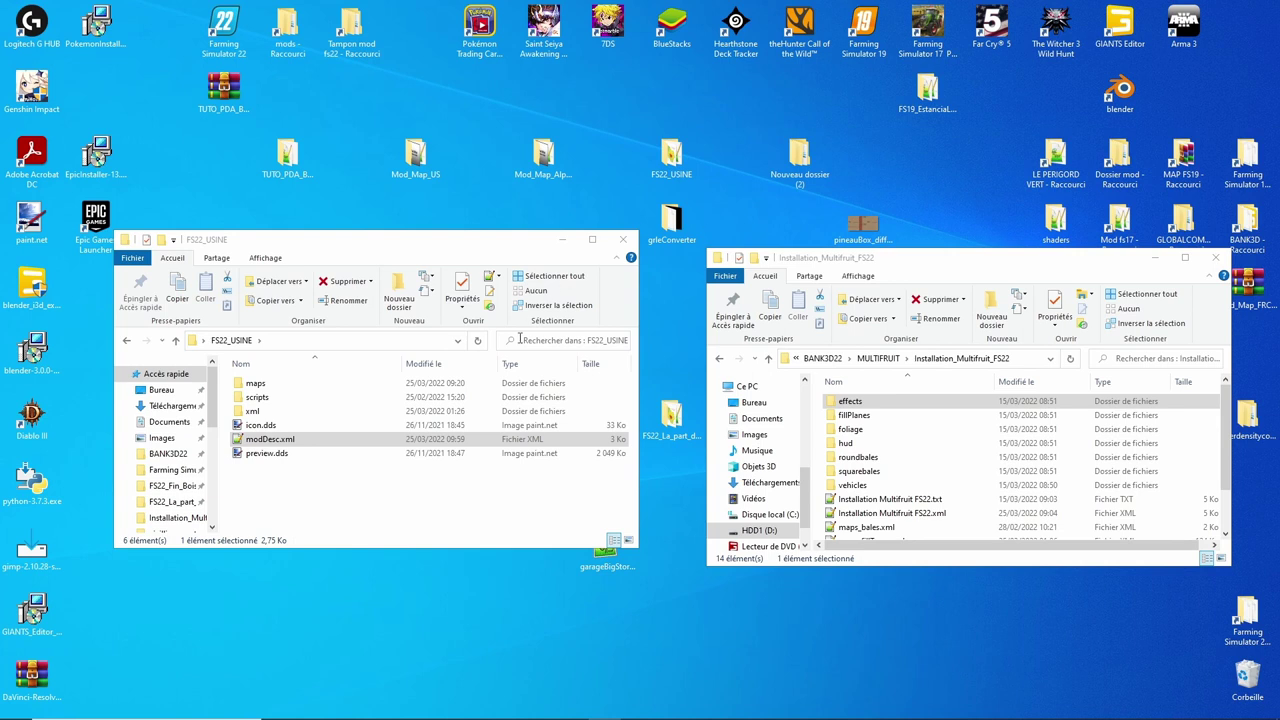
Step: Copy the FS22_USINE folder from the desktop into the FarmingSimulator2022 mods folder, replacing the existing files
right_click(683, 159)
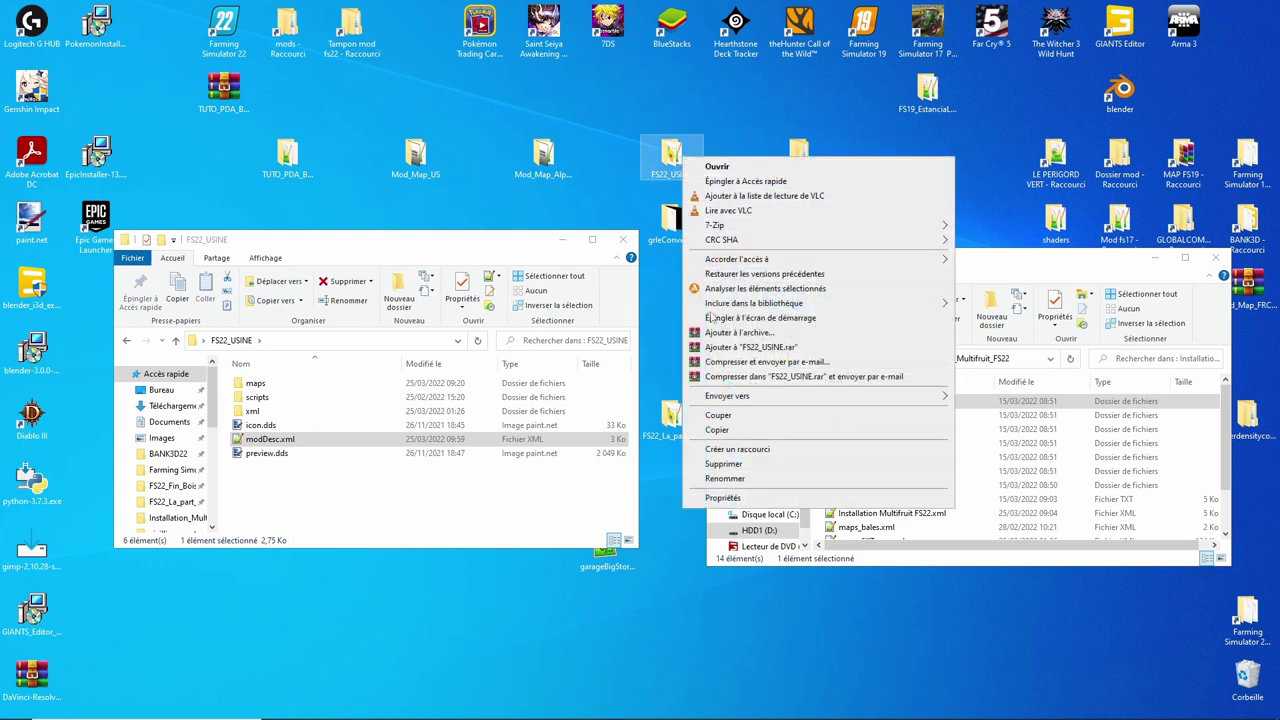
left_click(716, 430)
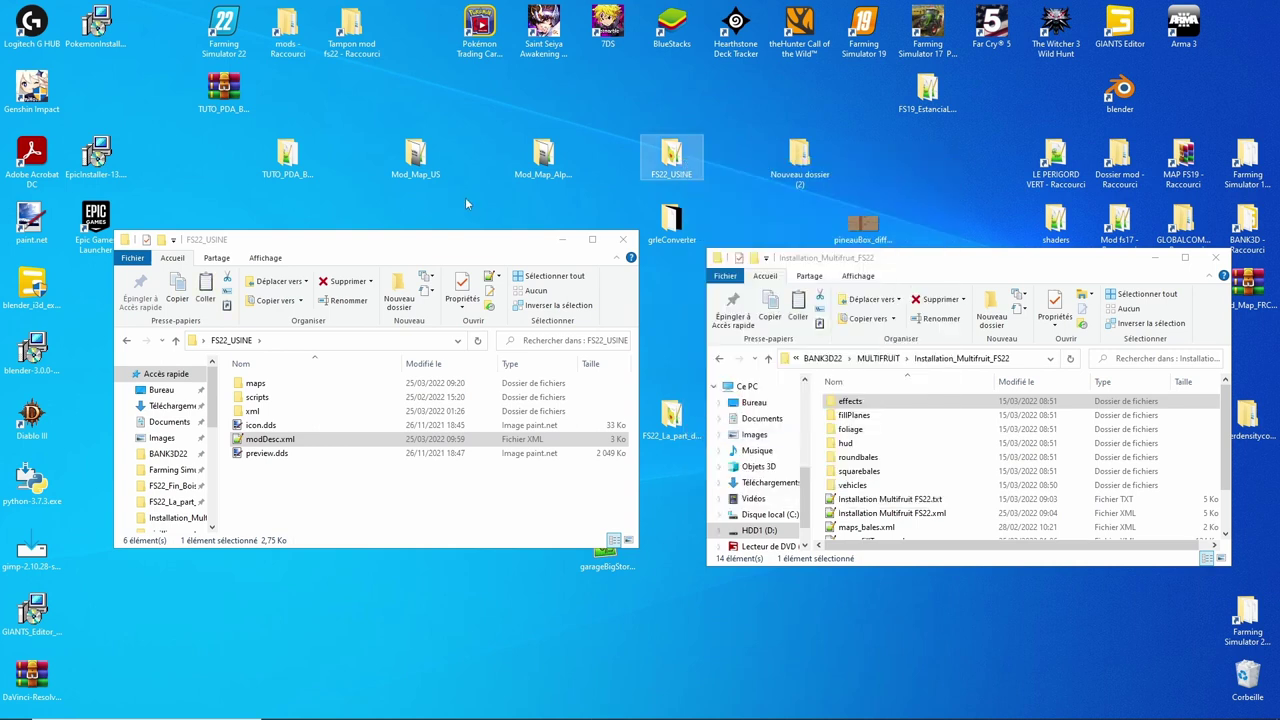
double_click(265, 33)
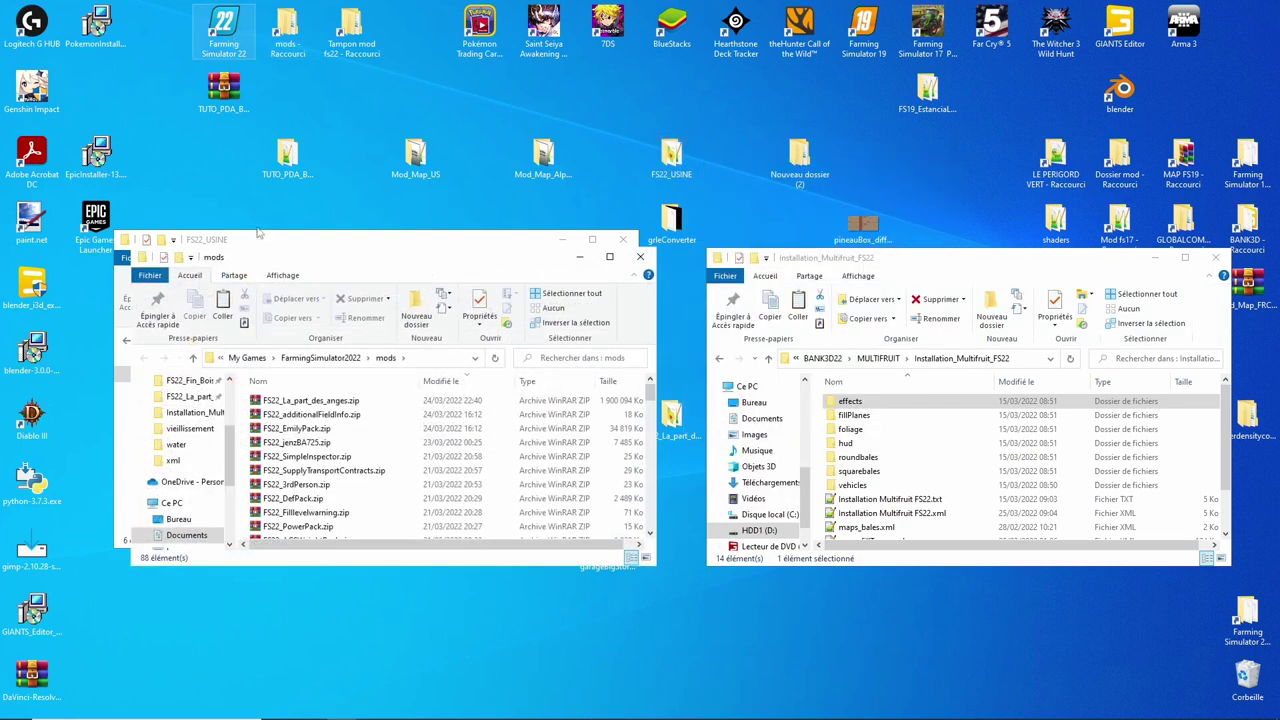
left_click(233, 303)
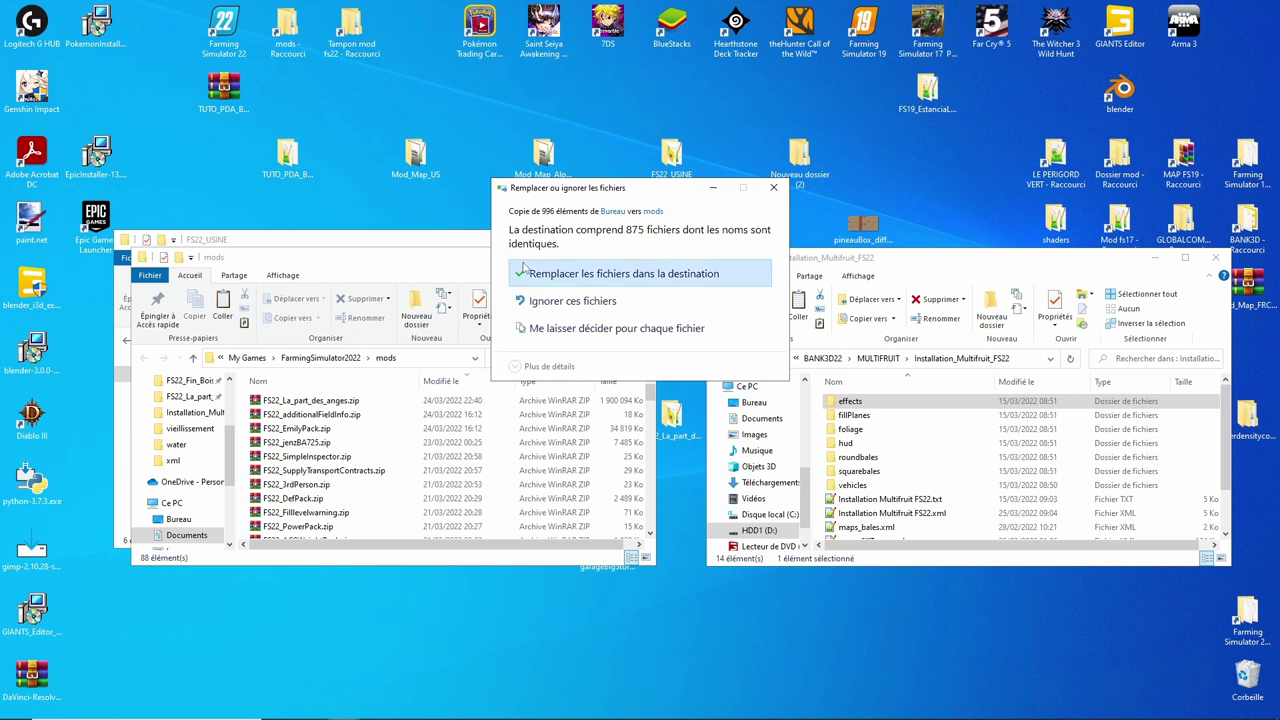
left_click(664, 275)
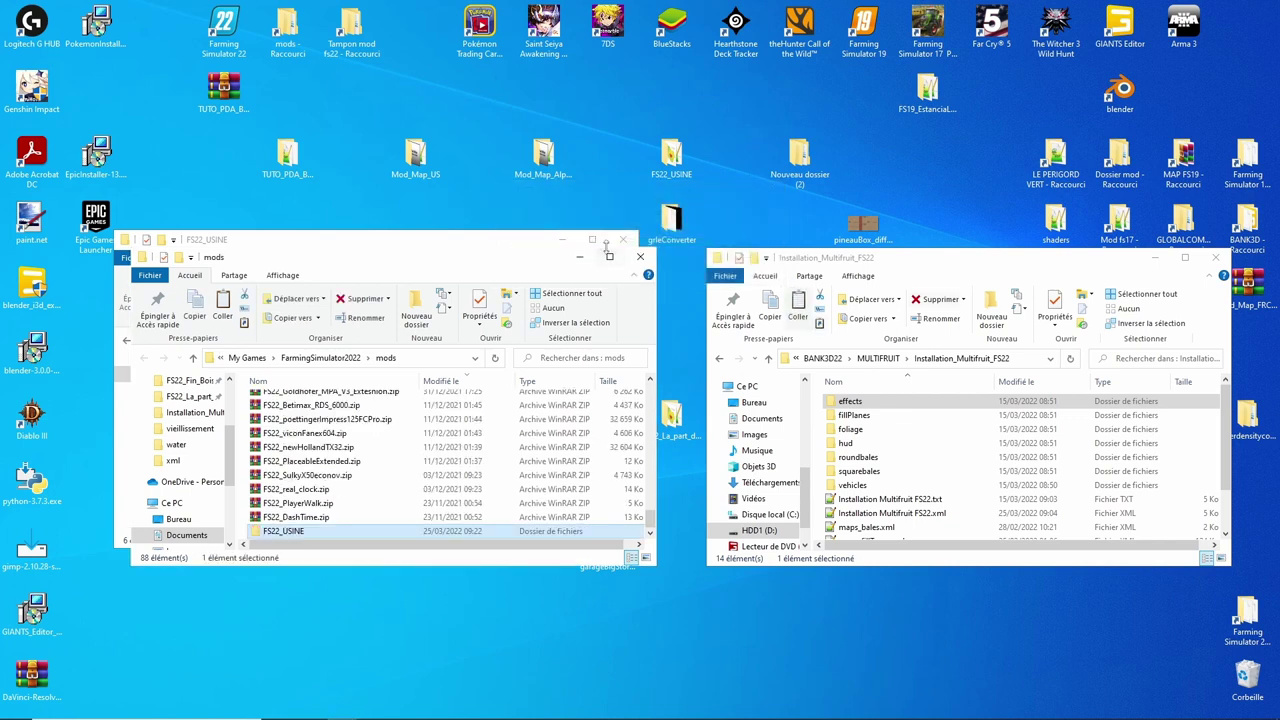
Step: Launch Farming Simulator 22 and start a new career in the empty third save slot
double_click(216, 16)
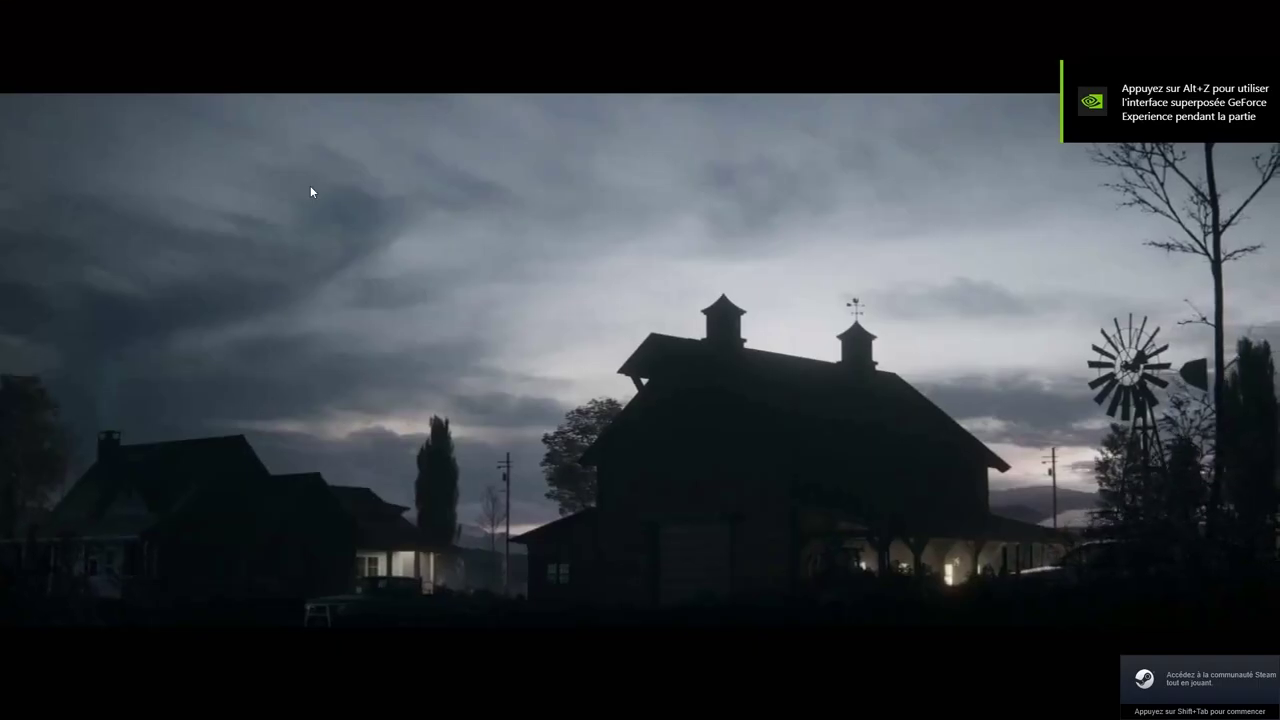
left_click(310, 191)
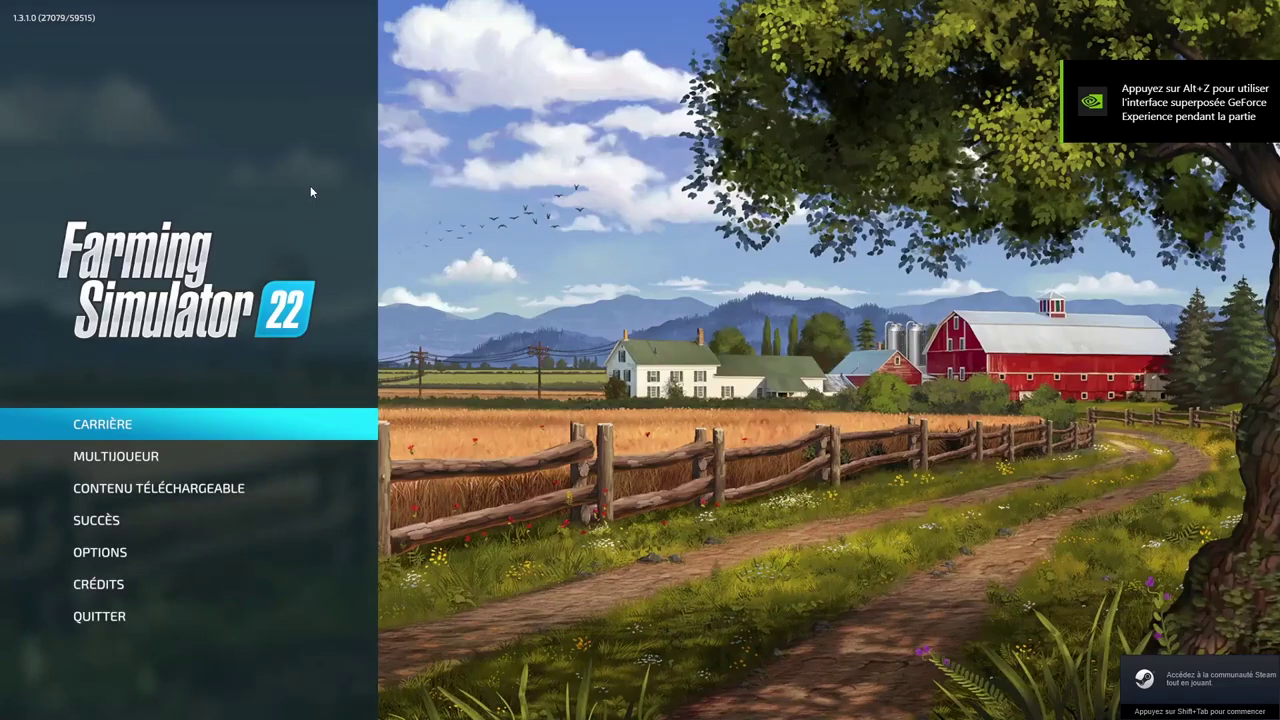
left_click(81, 431)
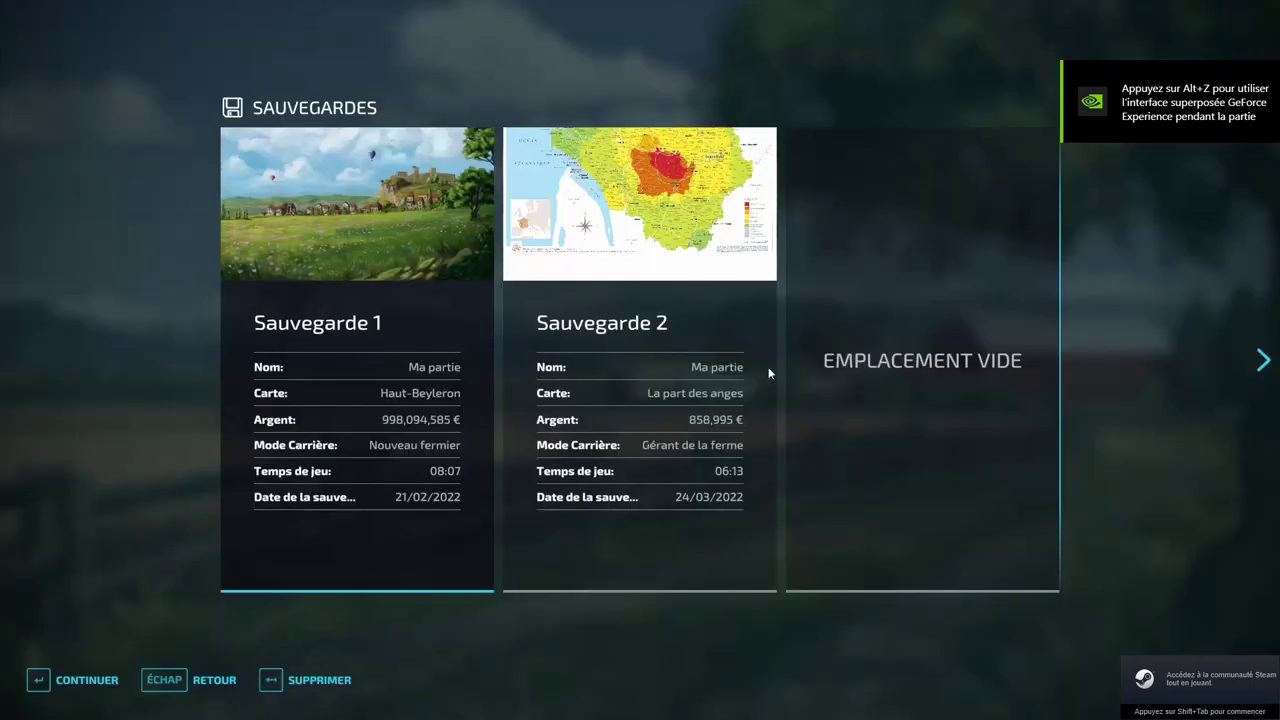
left_click(828, 363)
left_click(649, 373)
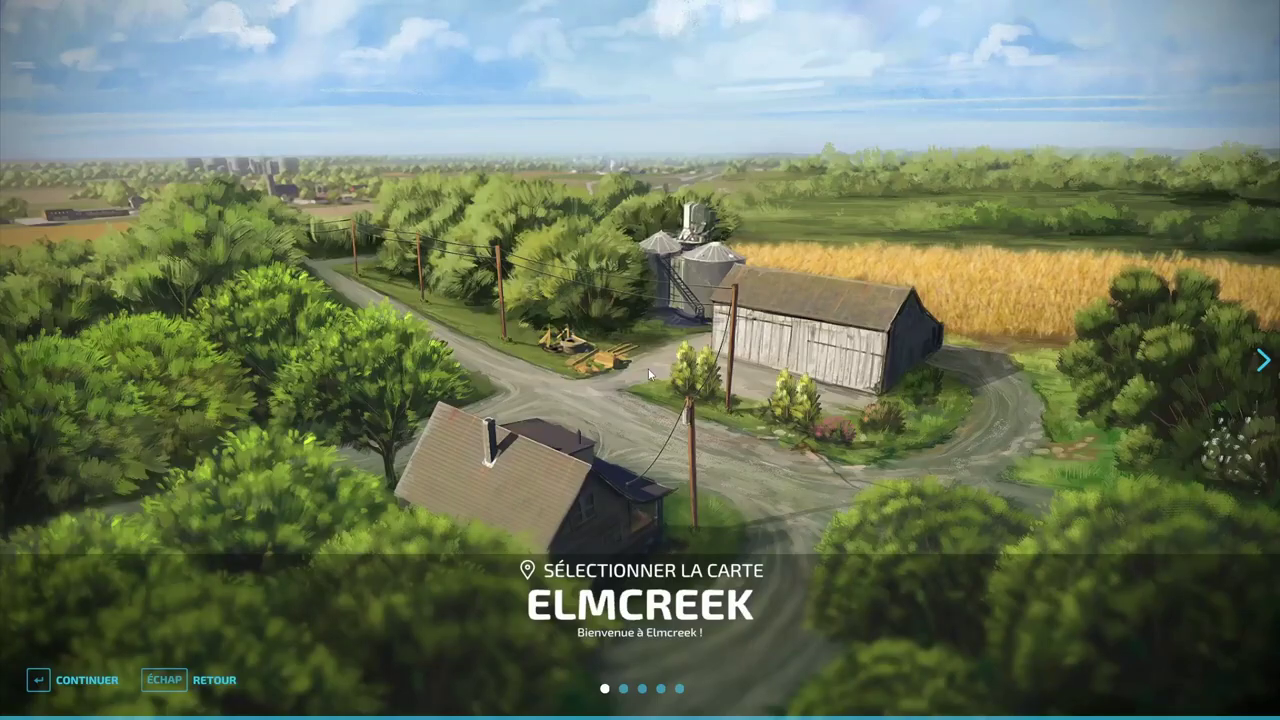
Step: Select the Mod Map FR map, keep all mods selected and load the career to test the map
key("Right")
key("Right")
key("Right")
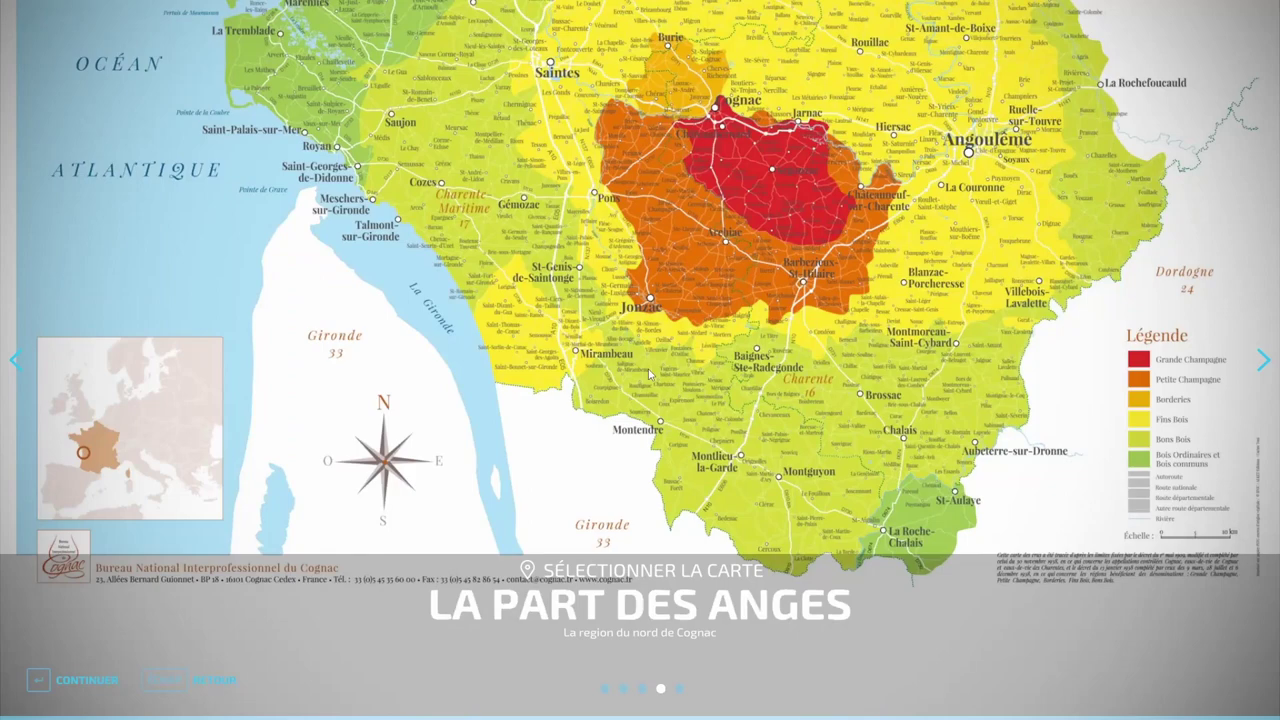
key("Right")
key("Return")
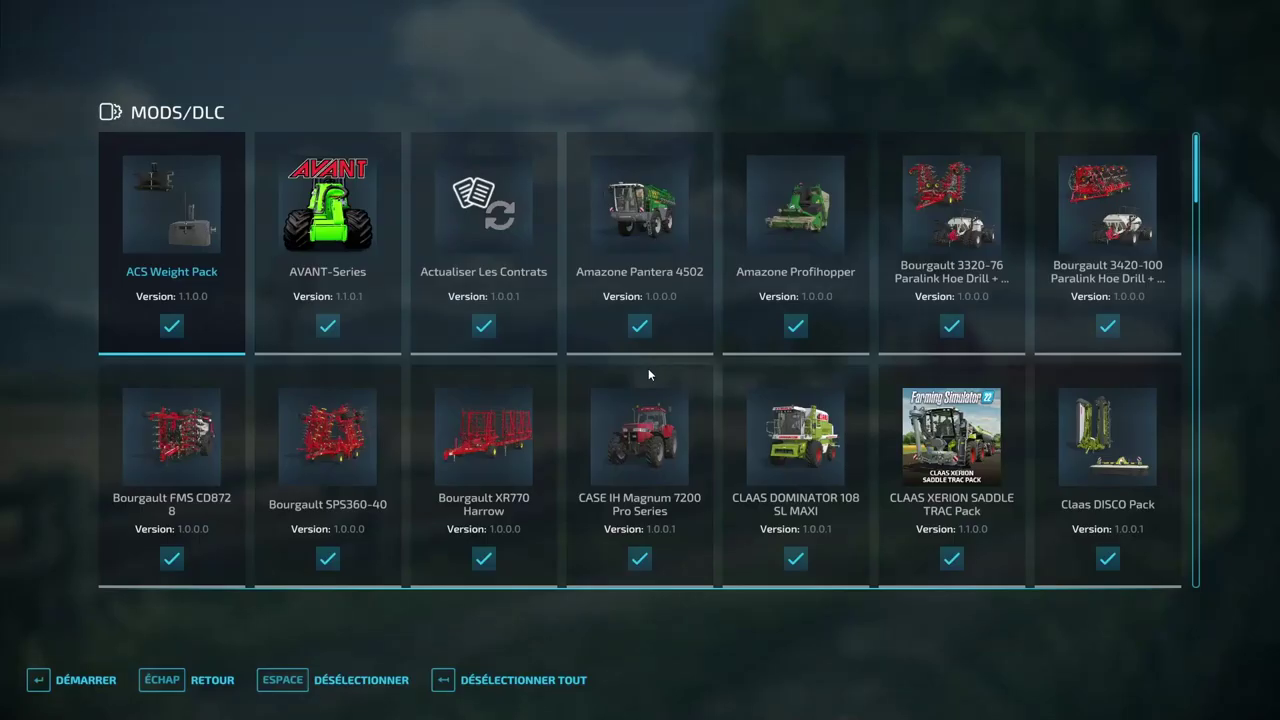
key("Return")
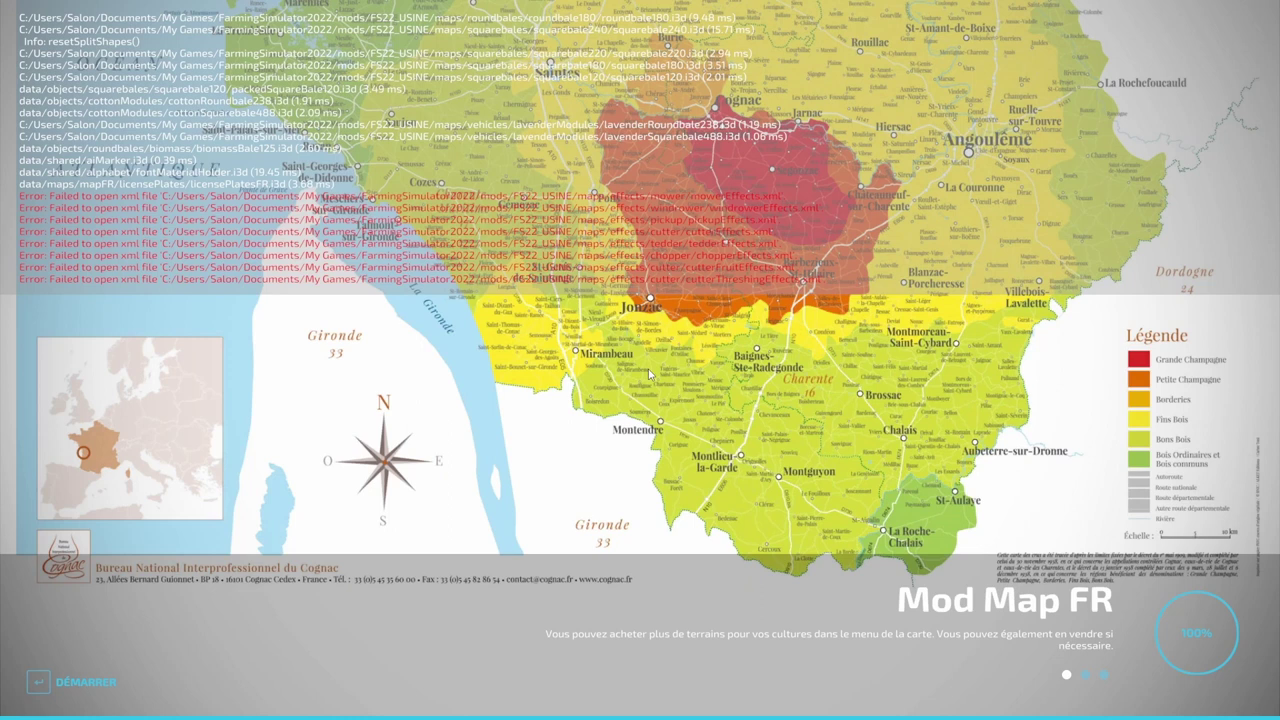
key("Return")
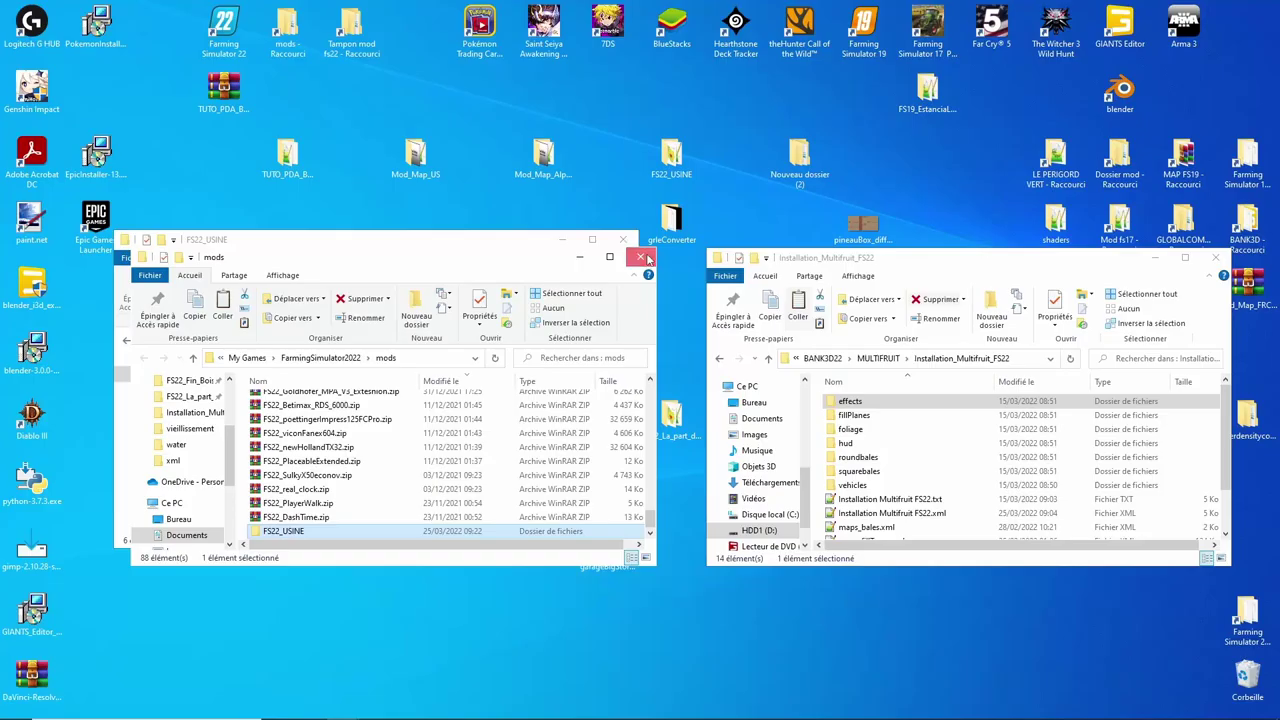
Step: Close the mods folder and browse the desktop FS22_USINE folder to maps/newFruits/effects/belt
double_click(271, 526)
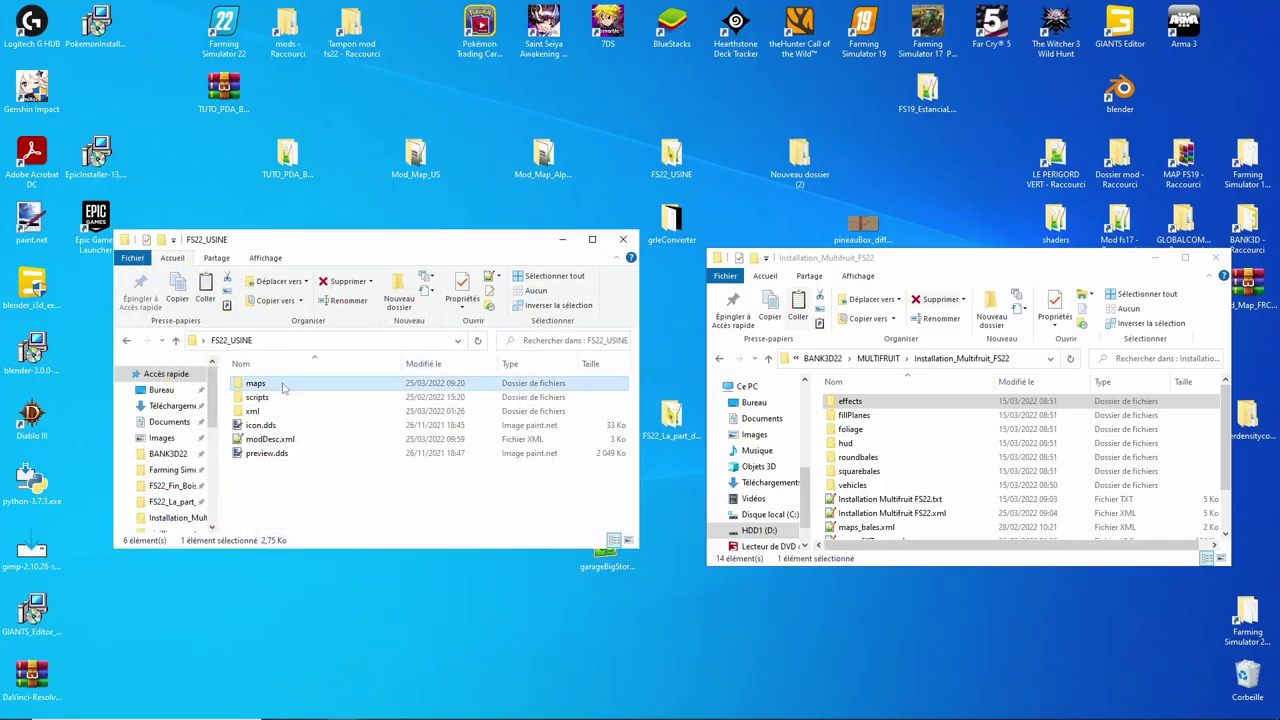
double_click(256, 383)
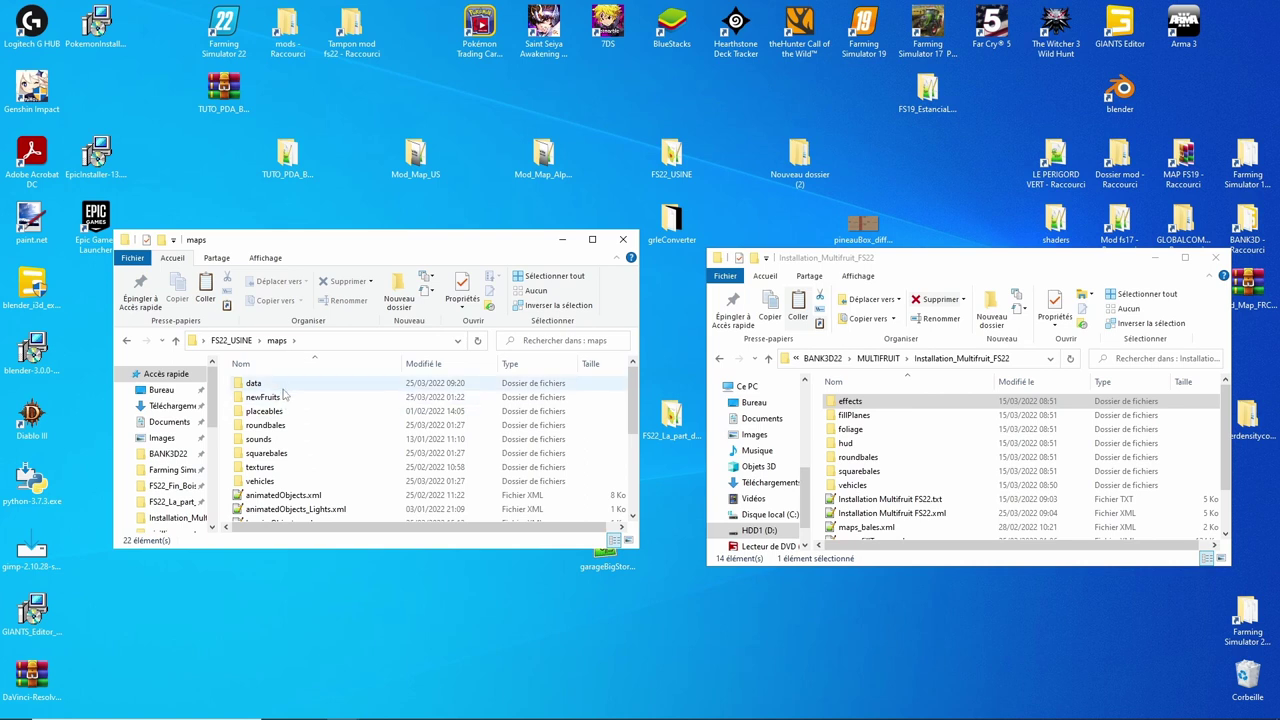
double_click(284, 396)
double_click(295, 383)
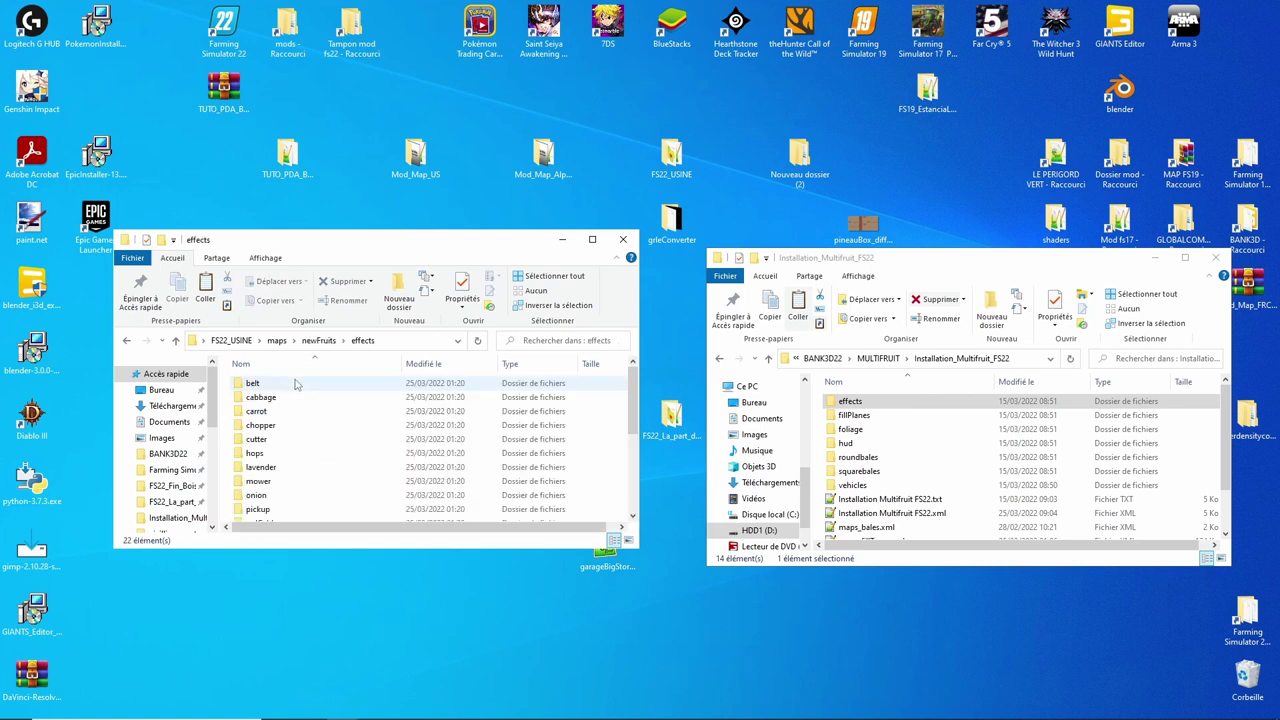
double_click(311, 385)
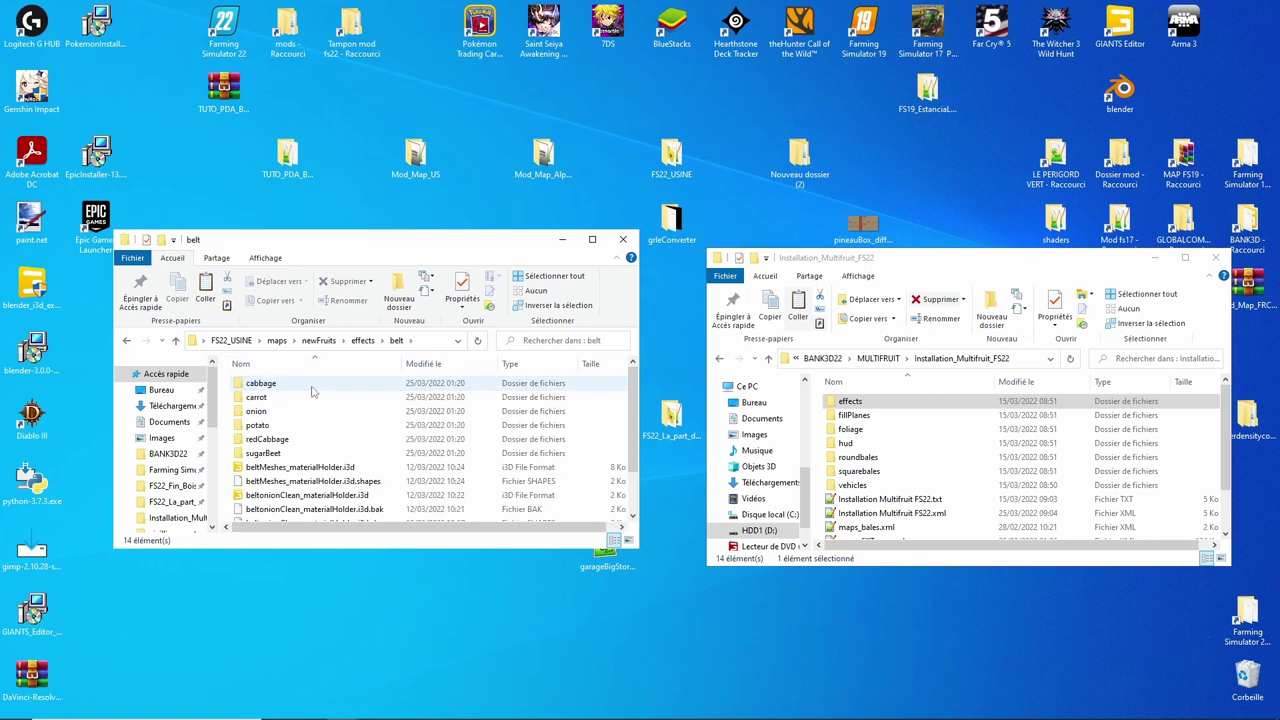
Step: Look through the material holder files in the belt folder and the texture in its cabbage subfolder, and return to belt
scroll(311, 391, "down", 1)
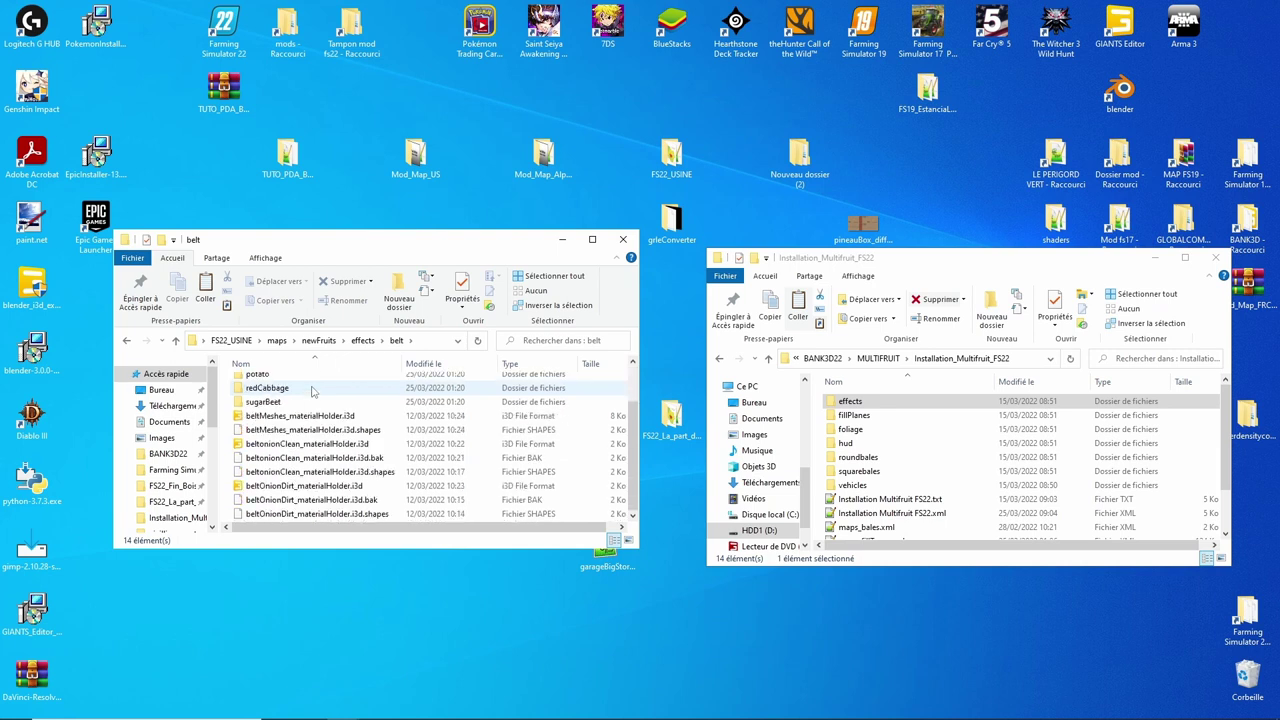
scroll(311, 391, "up", 2)
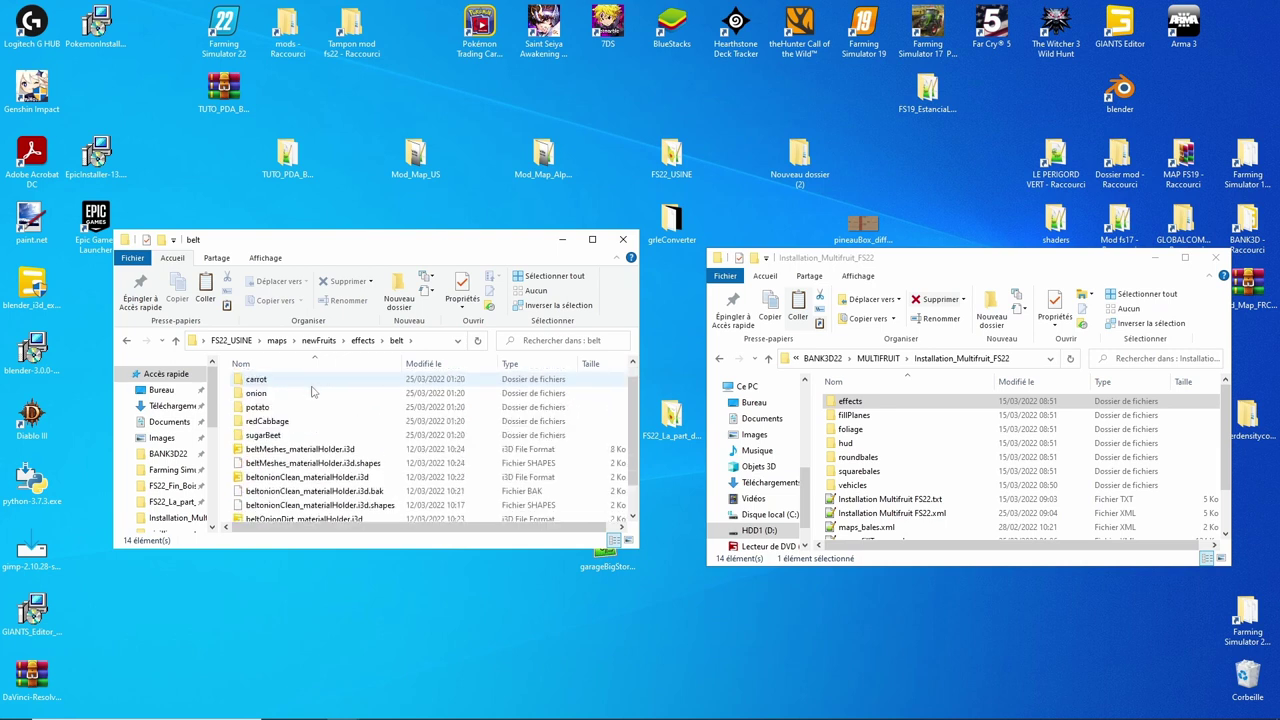
left_click(309, 389)
double_click(309, 389)
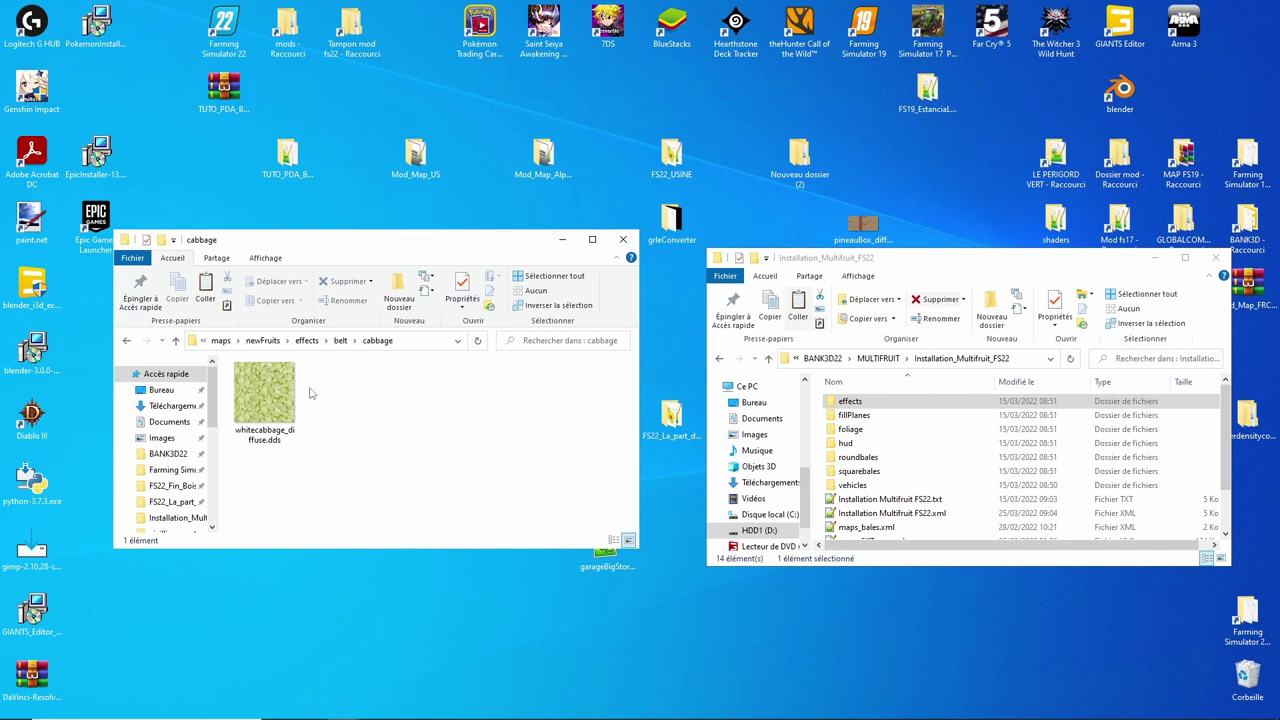
left_click(175, 341)
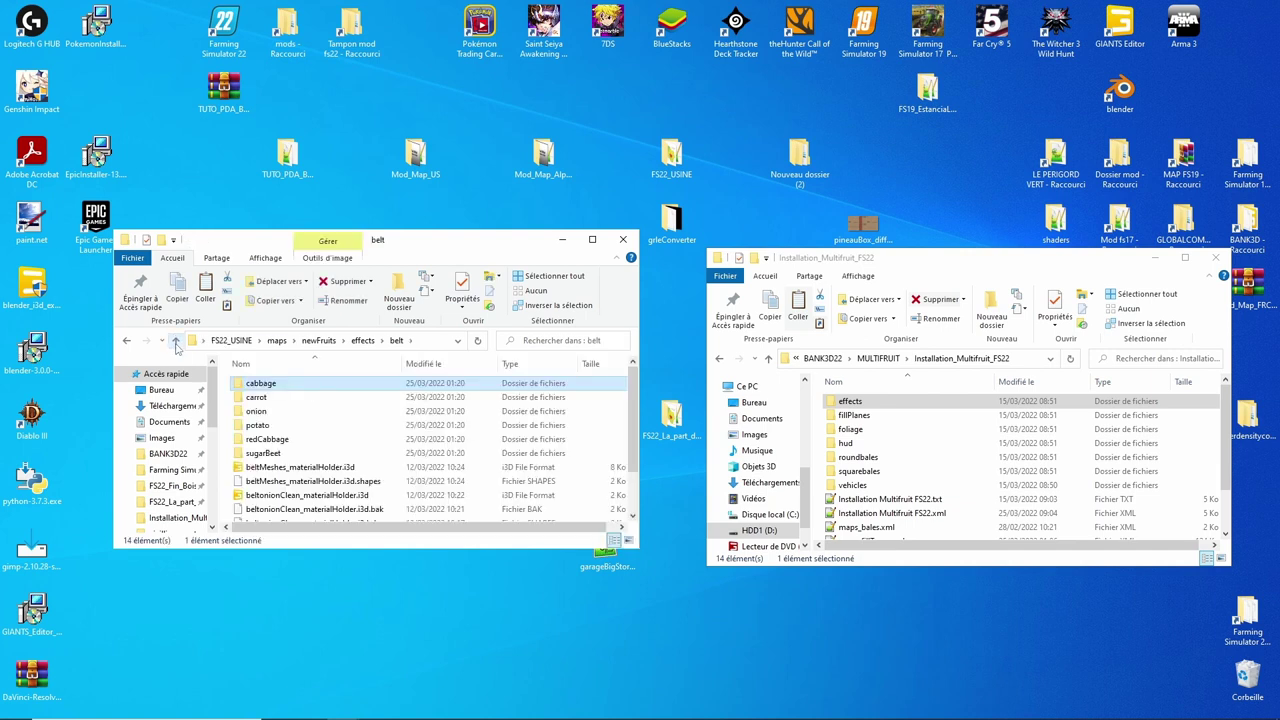
Step: Go back up to the newFruits/effects folder and open effects.xml for editing
scroll(330, 478, "down", 2)
scroll(328, 478, "up", 2)
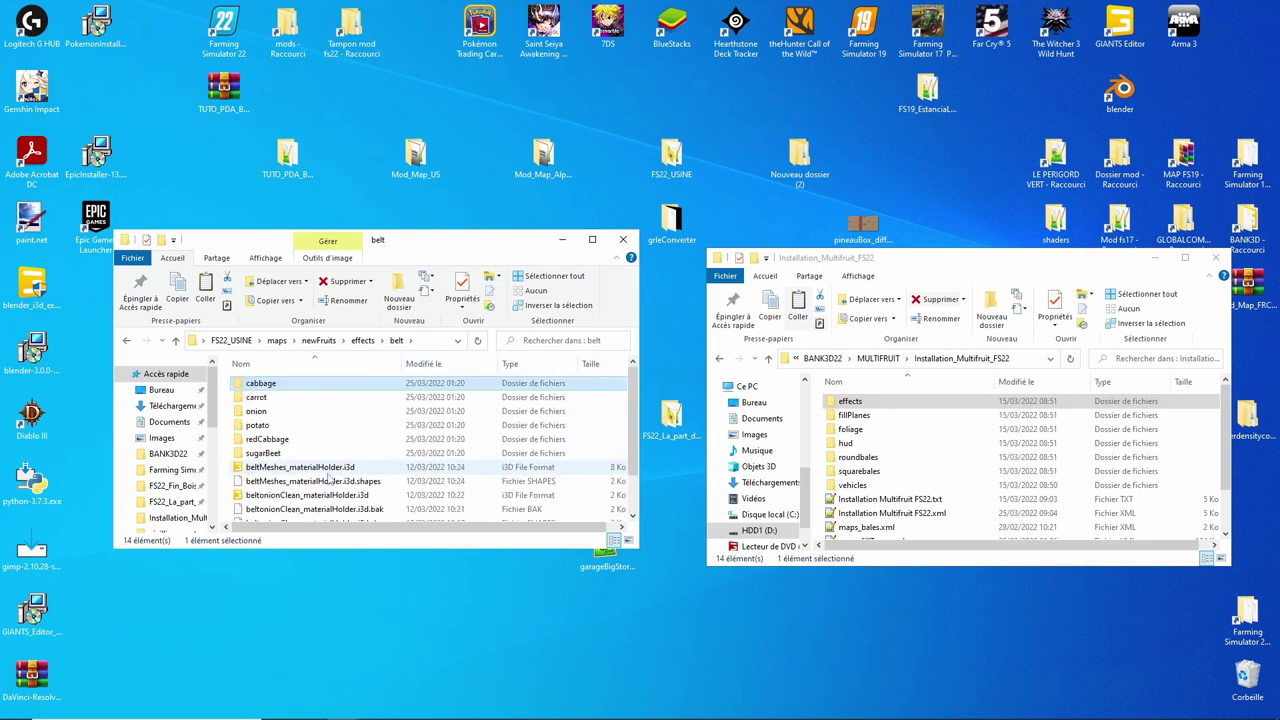
left_click(175, 340)
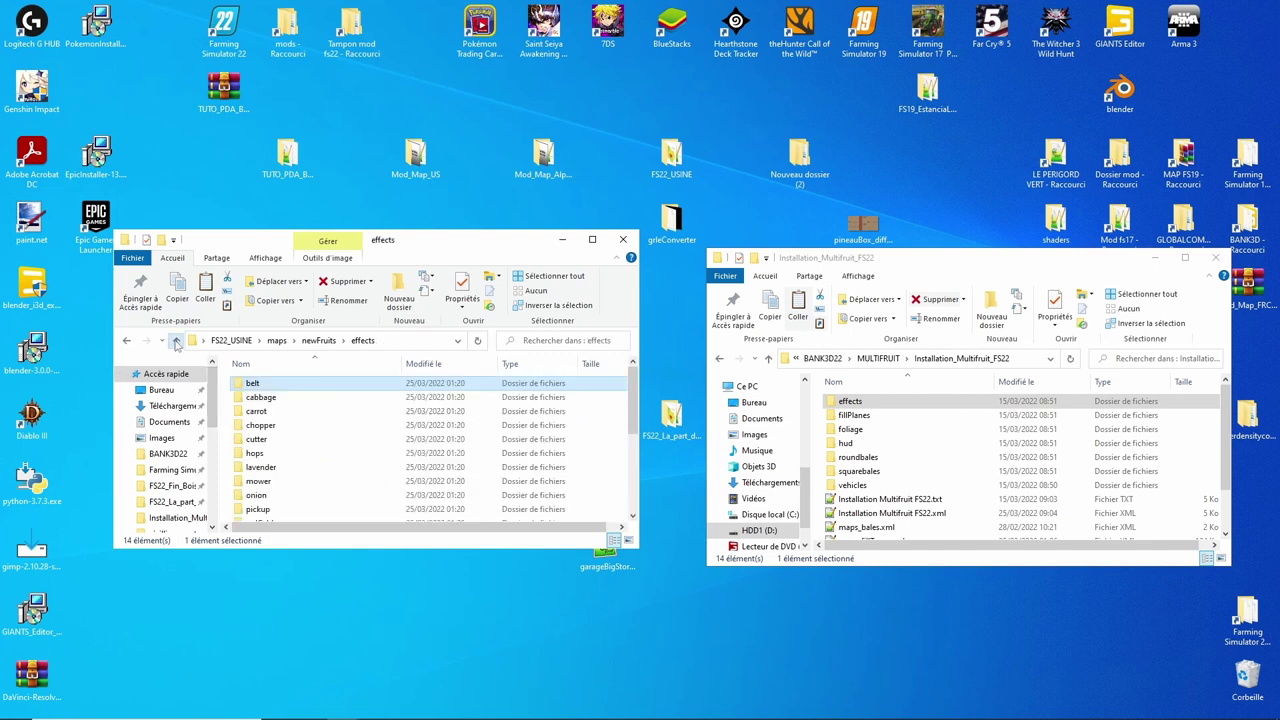
scroll(281, 439, "down", 4)
double_click(265, 443)
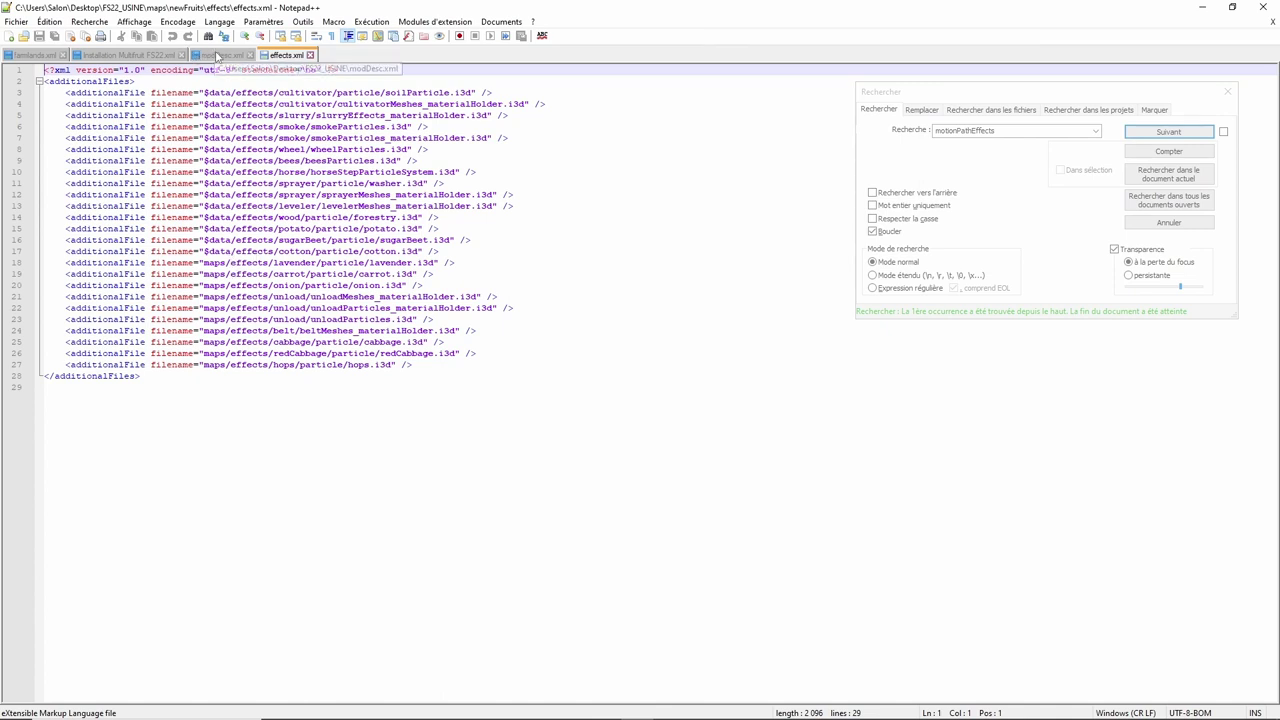
Step: Check modDesc.xml and copy the folder name newFruits from a foliage path in Installation Multifruit FS22.xml
left_click(217, 56)
scroll(267, 516, "down", 2)
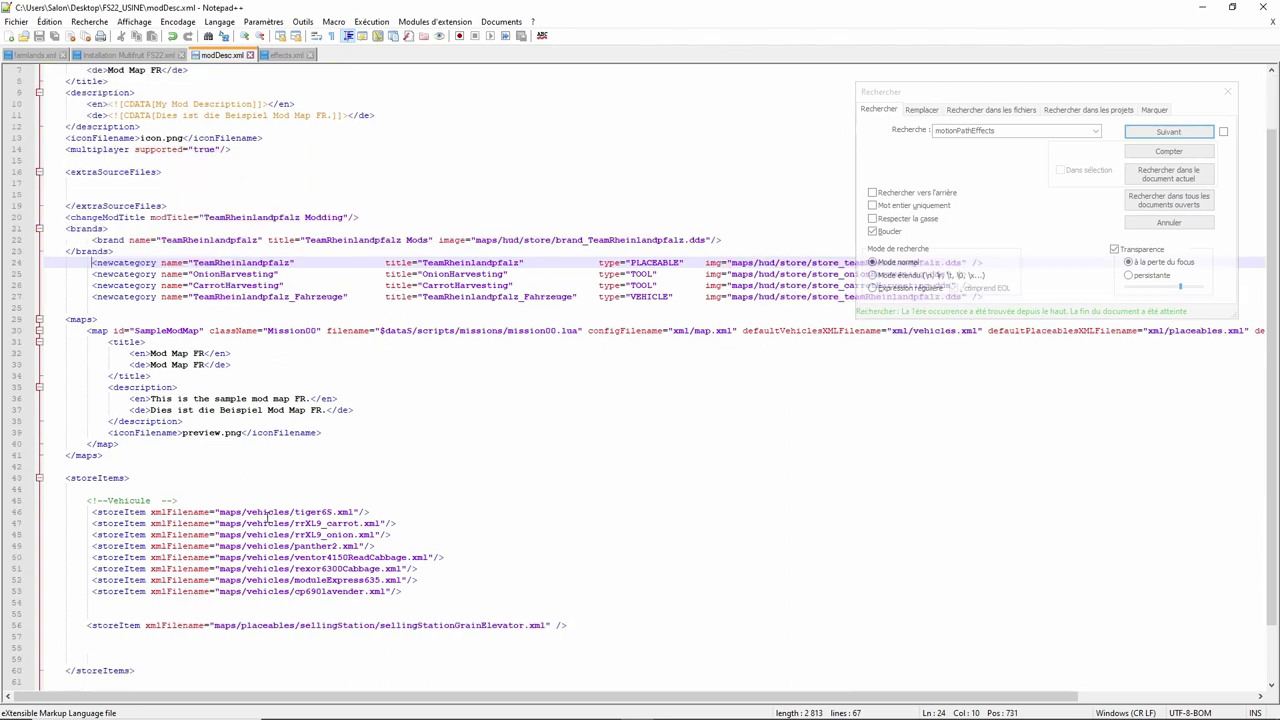
scroll(267, 516, "down", 2)
scroll(267, 517, "up", 3)
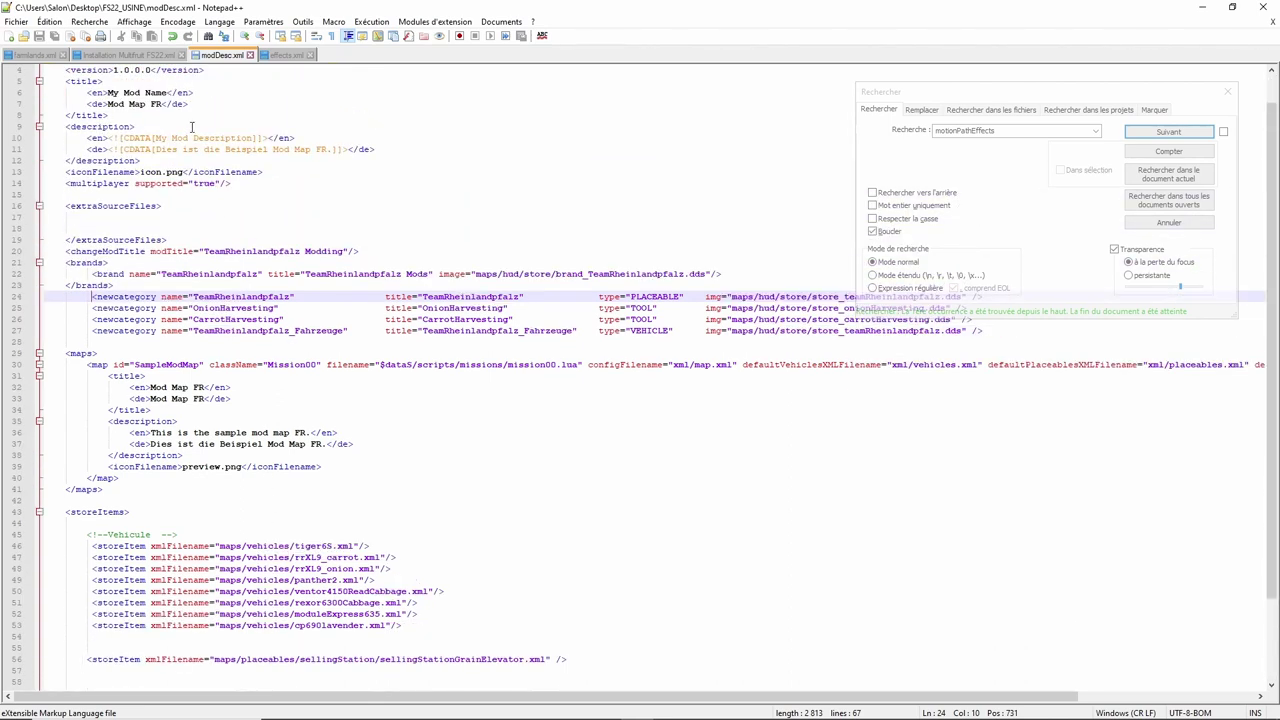
left_click(148, 57)
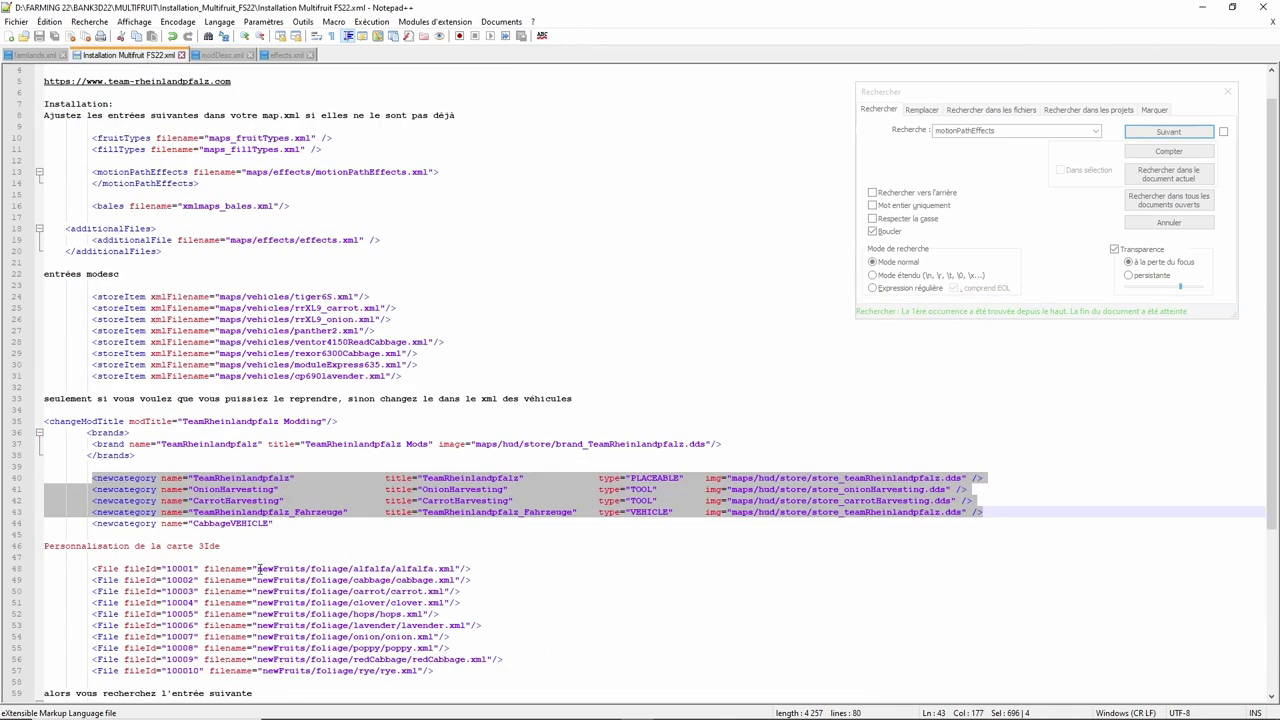
left_click_drag(257, 569, 305, 569)
key("ctrl+c")
right_click(303, 578)
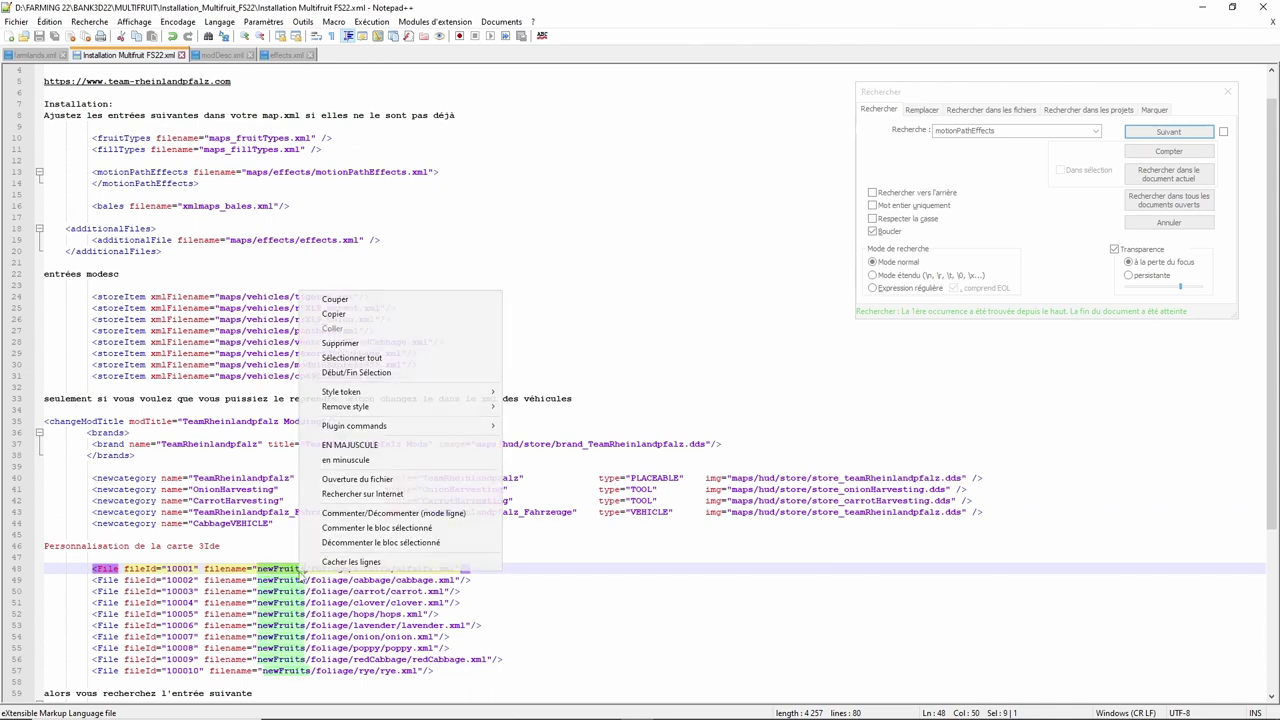
left_click(358, 316)
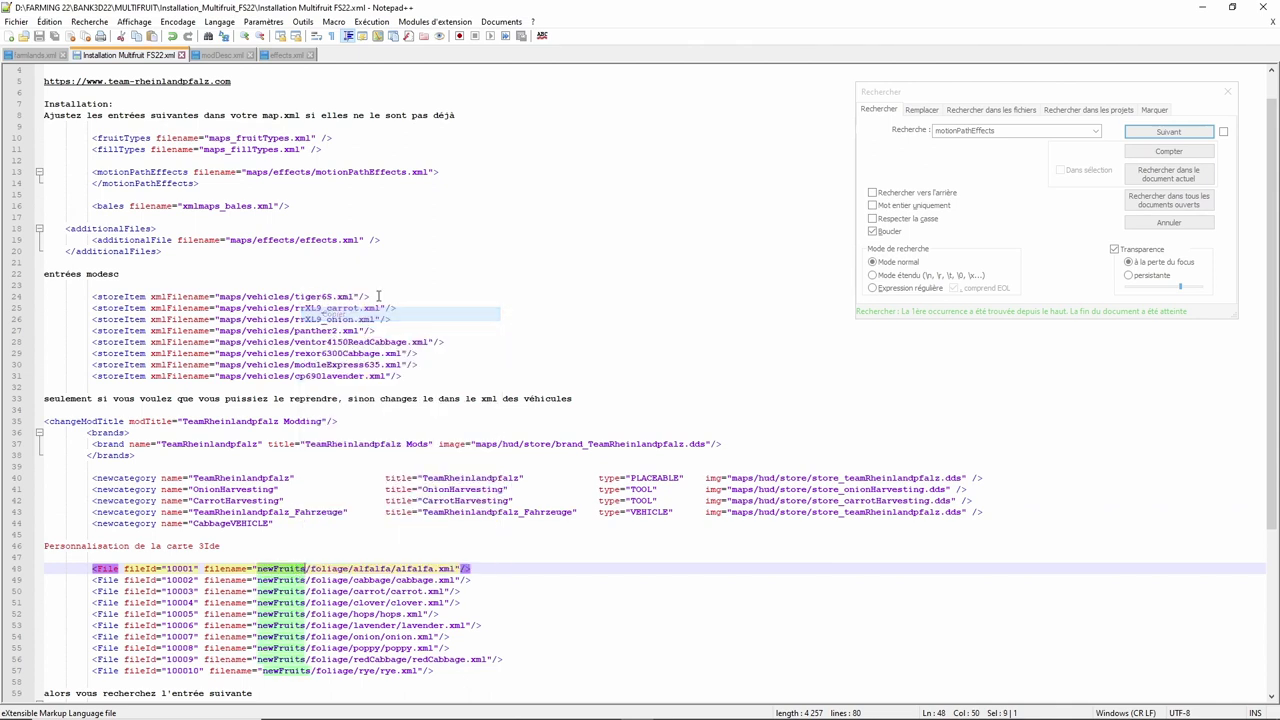
Step: In effects.xml, insert newFruits/ after maps/ in the file paths on lines 18 to 27, save and close the file
left_click(286, 56)
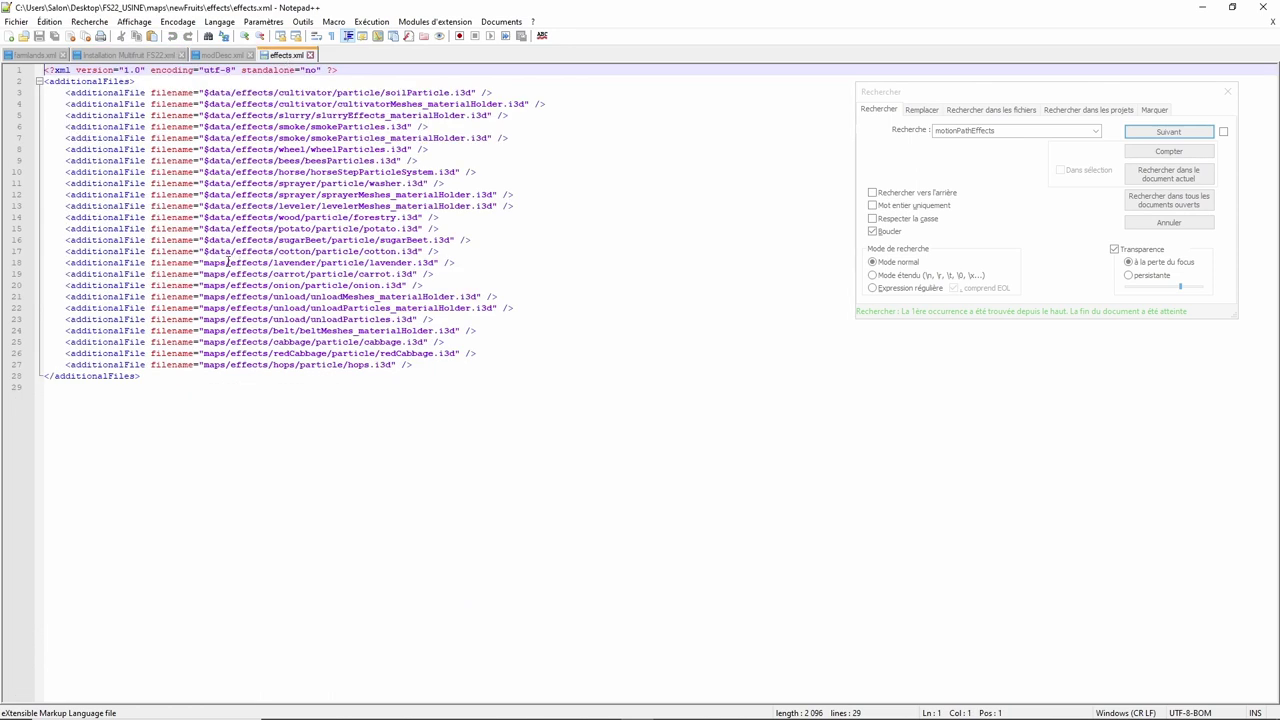
left_click(226, 262)
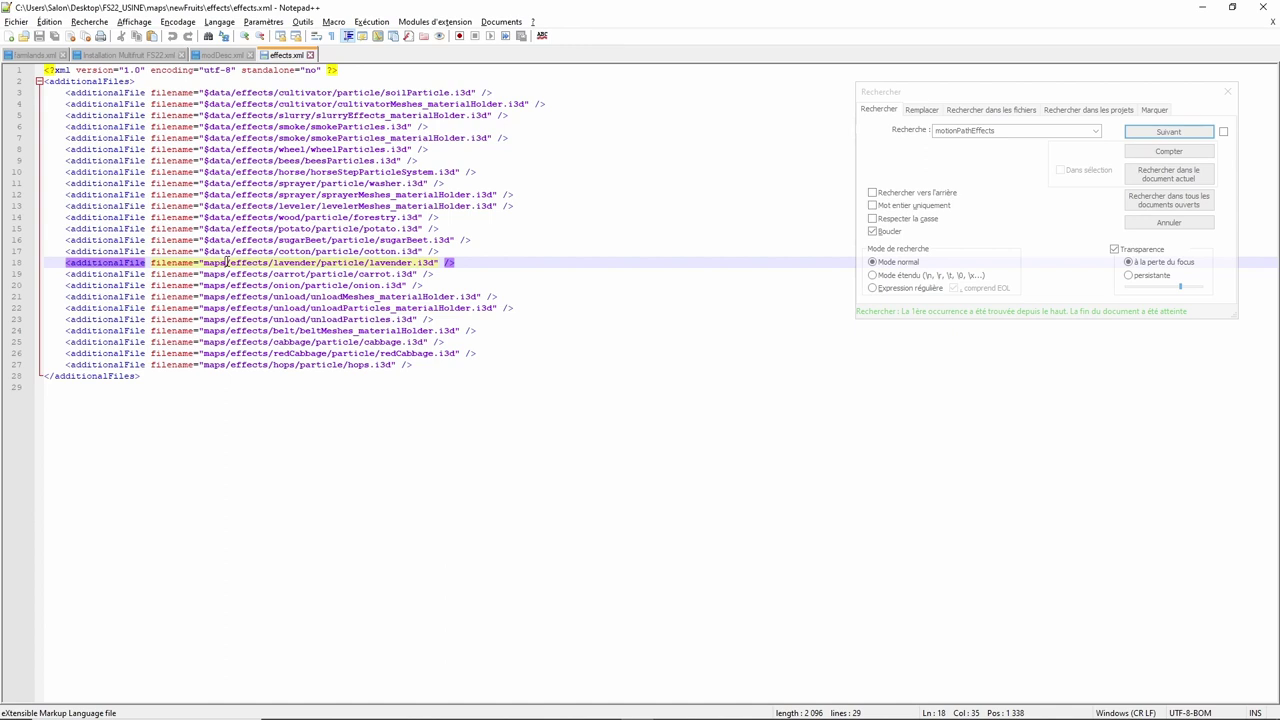
left_click(227, 274)
left_click(227, 285)
left_click(227, 296)
left_click(226, 308)
left_click(226, 342)
left_click(226, 353)
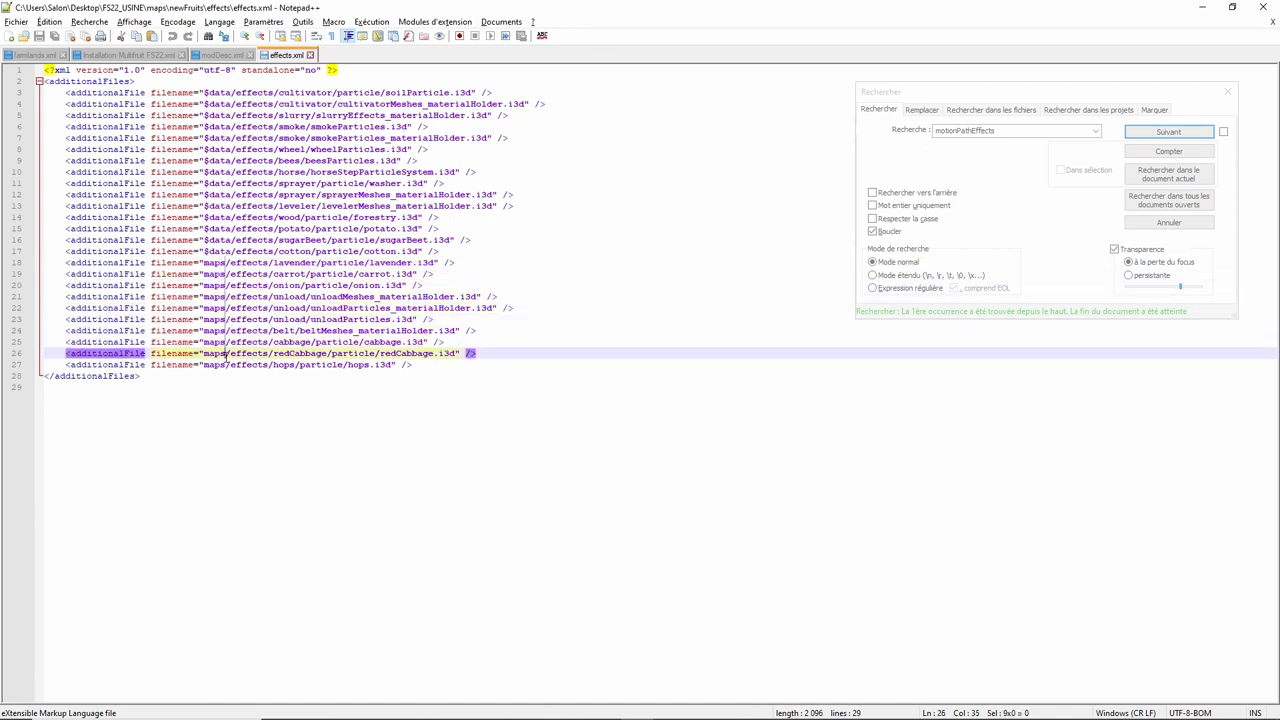
left_click(226, 364)
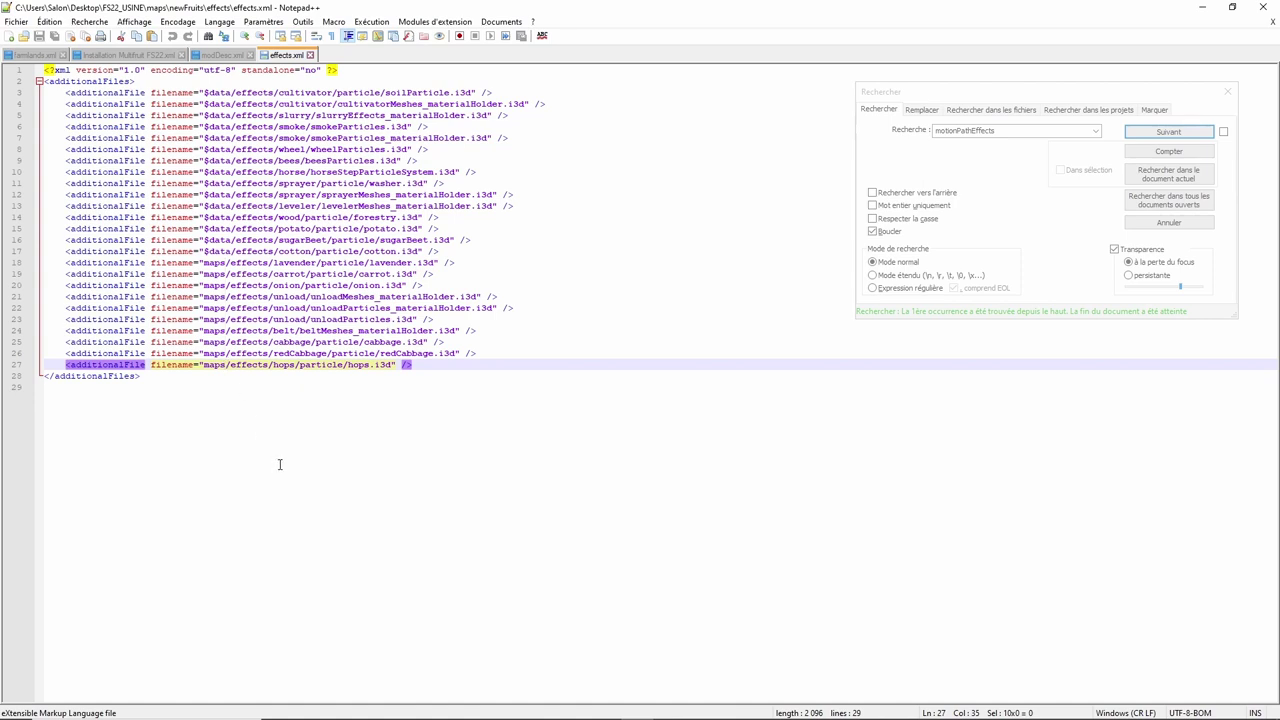
type("/")
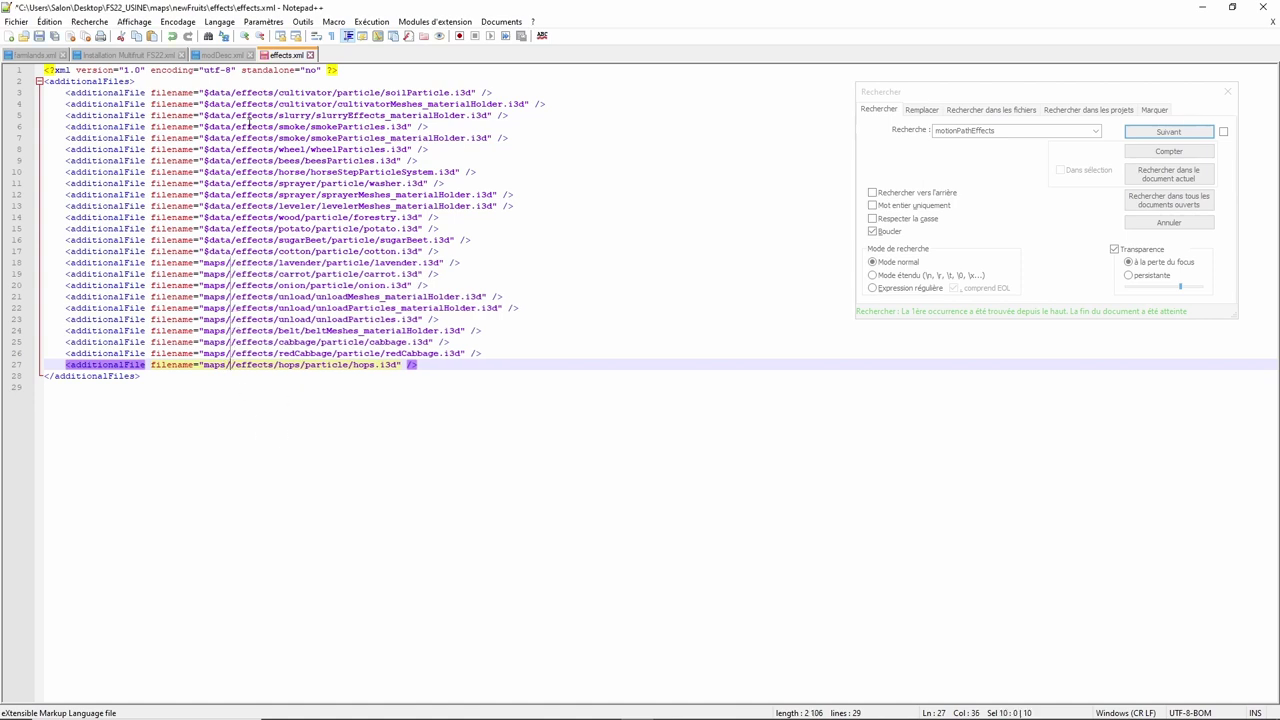
left_click(151, 37)
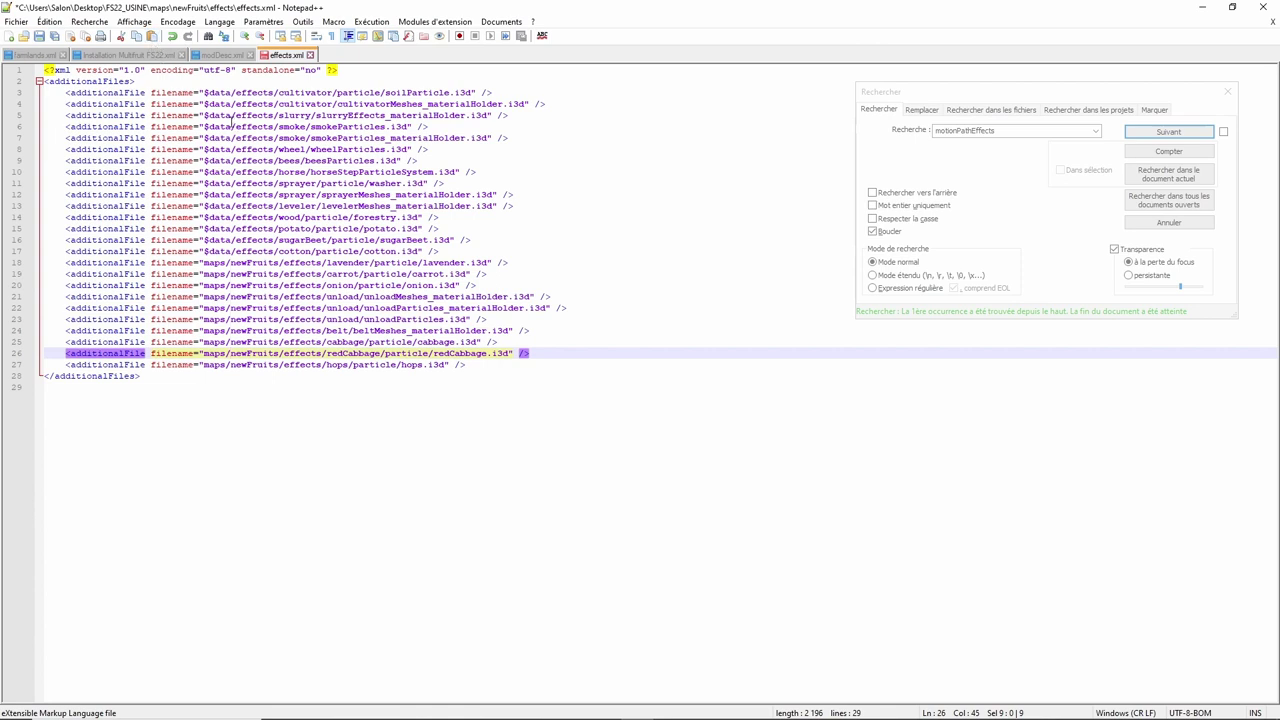
left_click(39, 36)
left_click(310, 55)
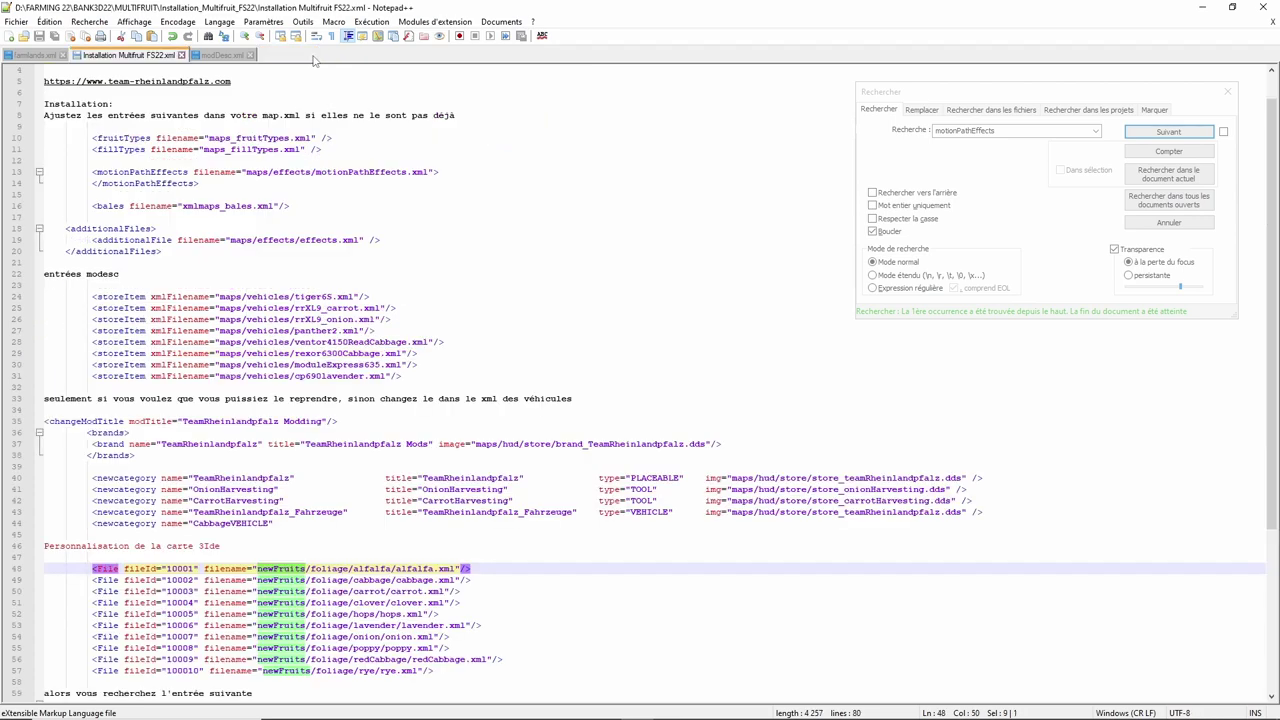
Step: Open motionPathEffects.xml from the effects folder, insert newFruits/ after maps/ in the paths on lines 15 to 22, save and close the editor
left_click(1202, 7)
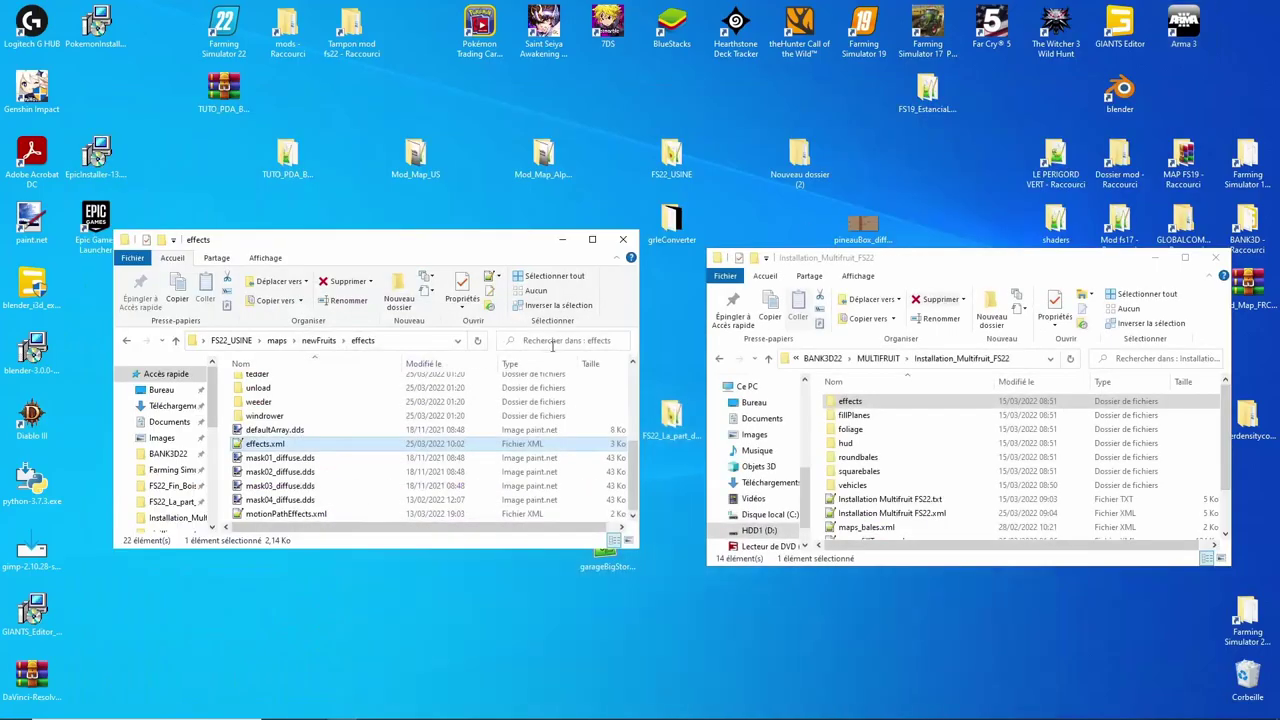
double_click(286, 513)
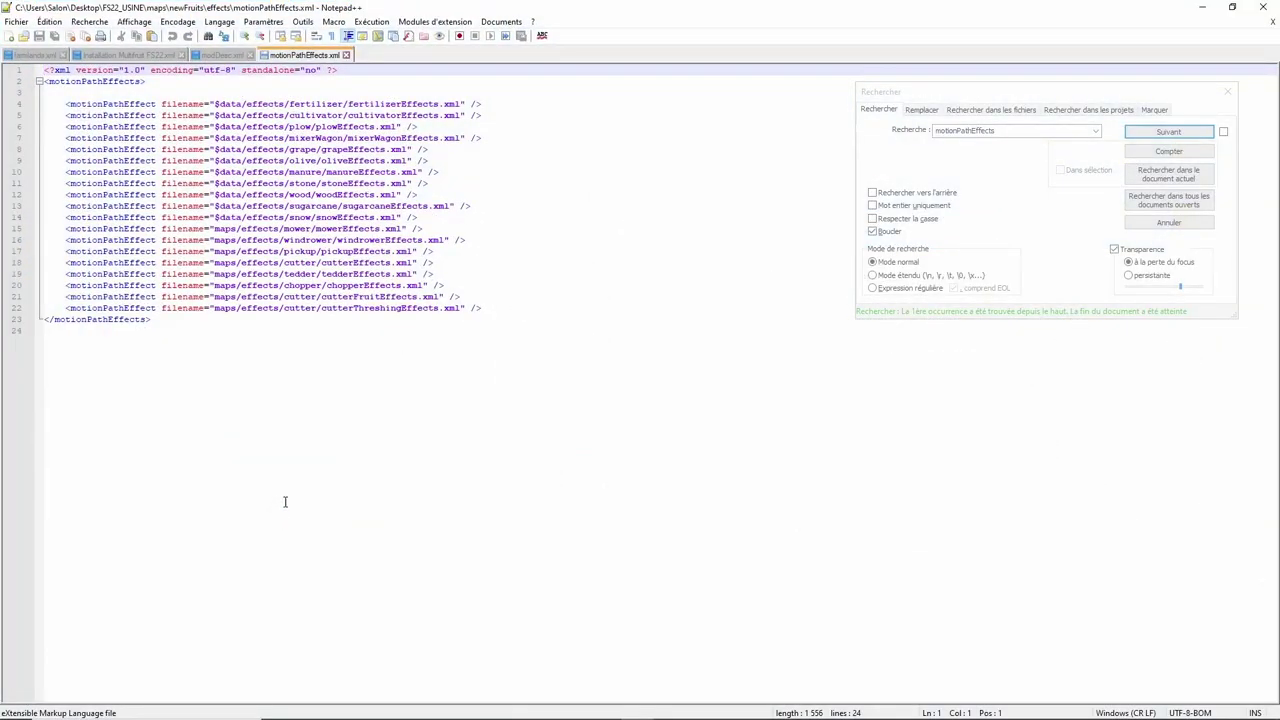
left_click(236, 228)
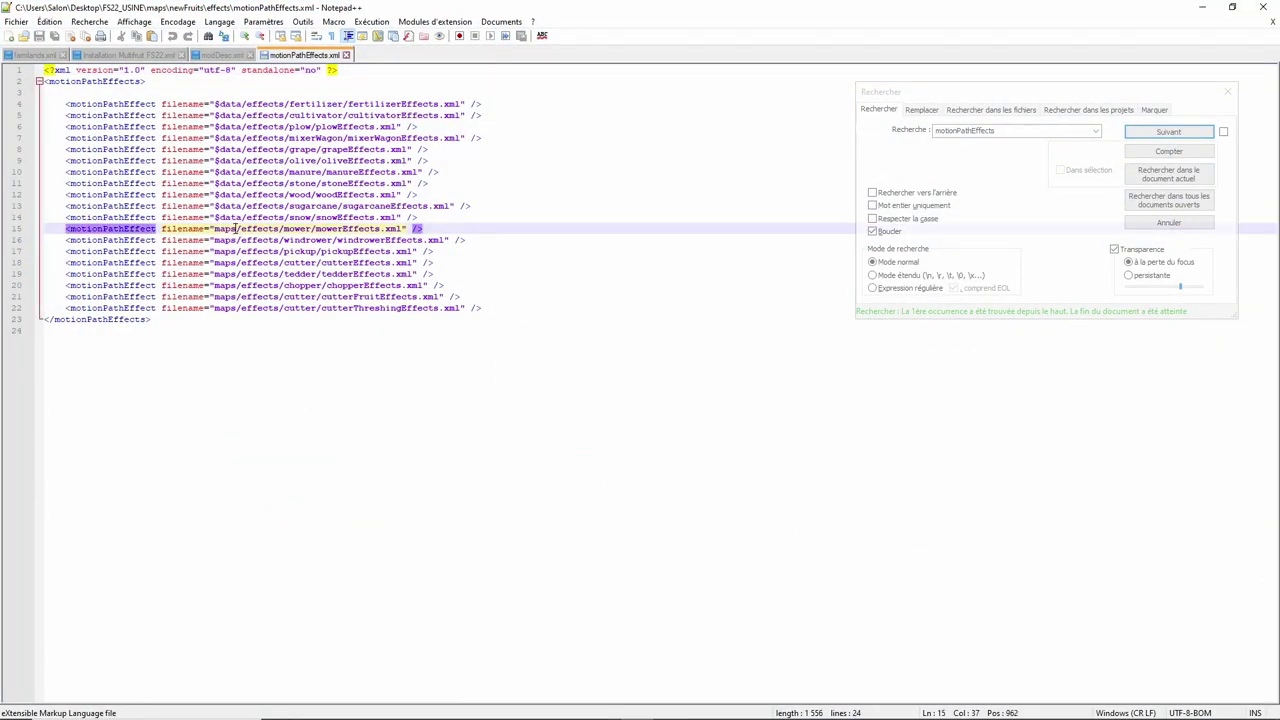
key("Down")
key("Down")
key("Down")
key("Down")
key("Down")
key("Down")
key("Down")
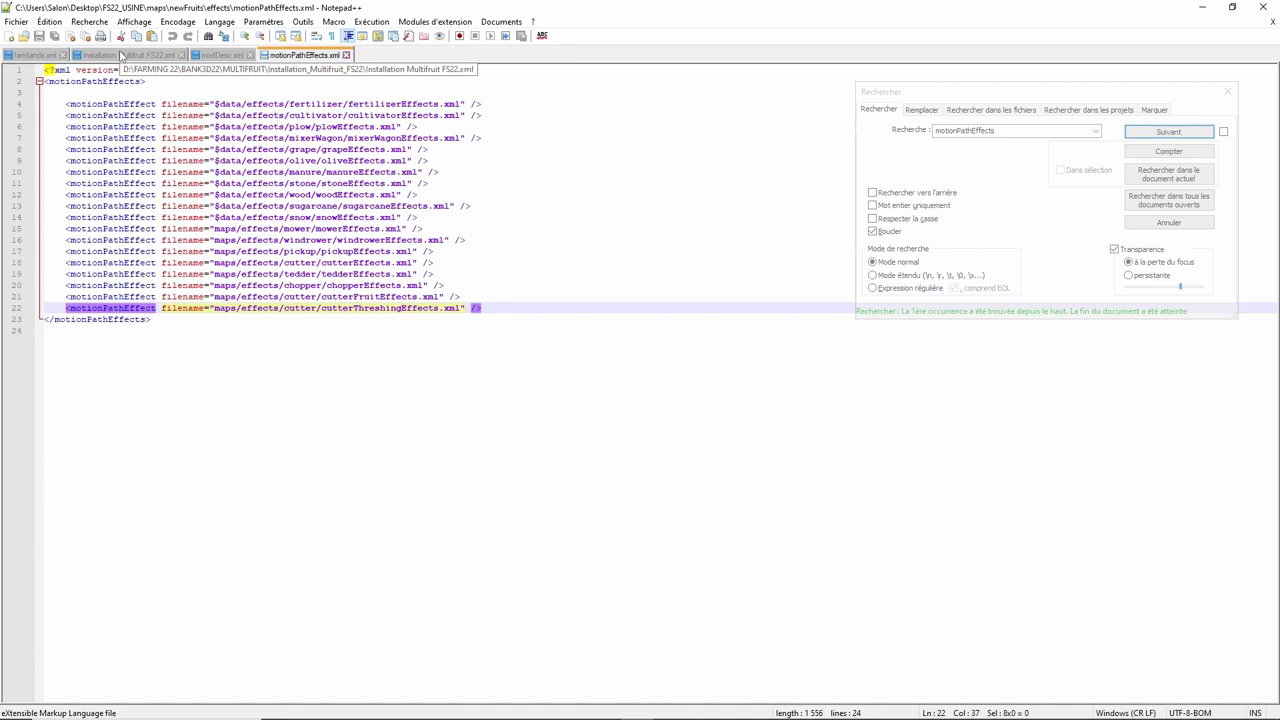
type("/")
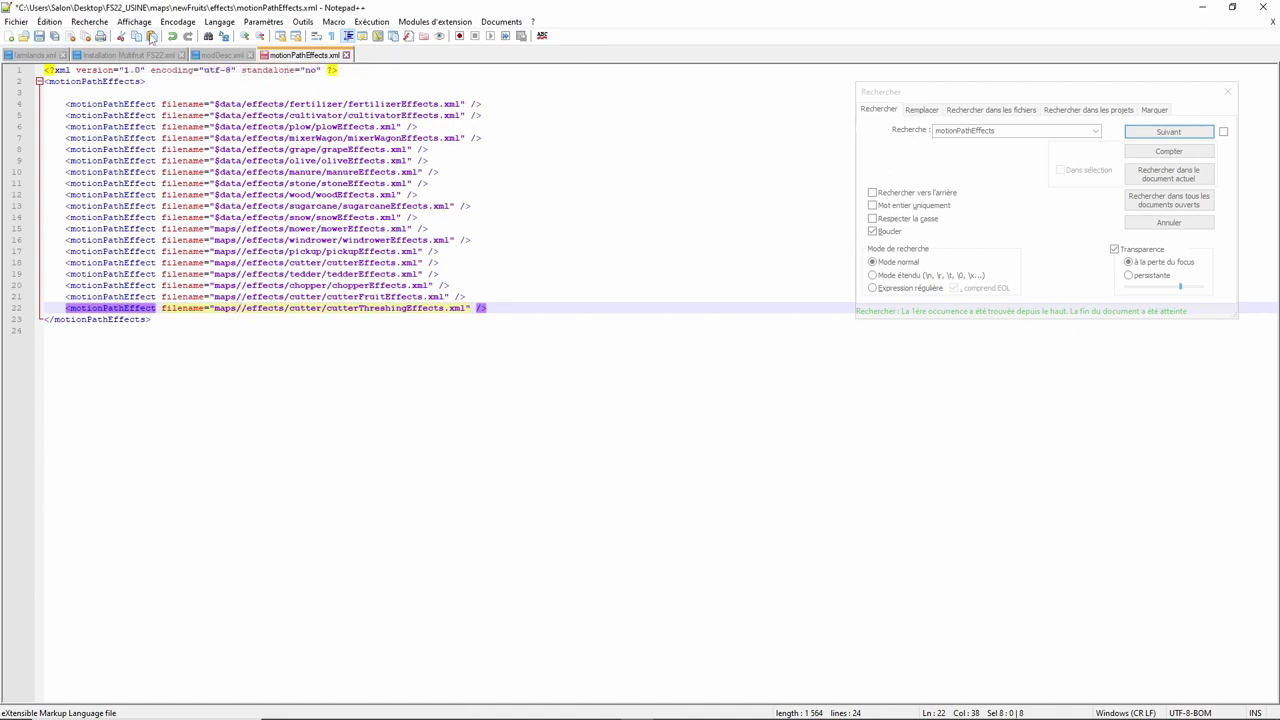
left_click(151, 36)
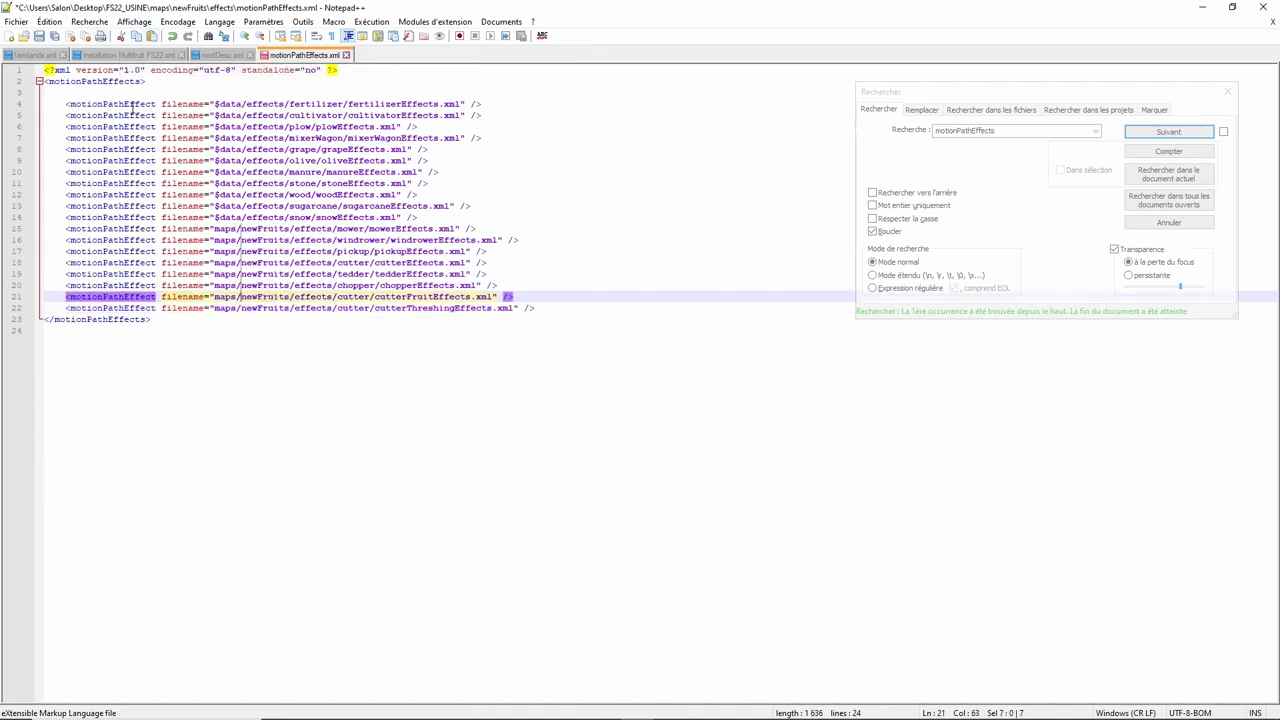
left_click(40, 36)
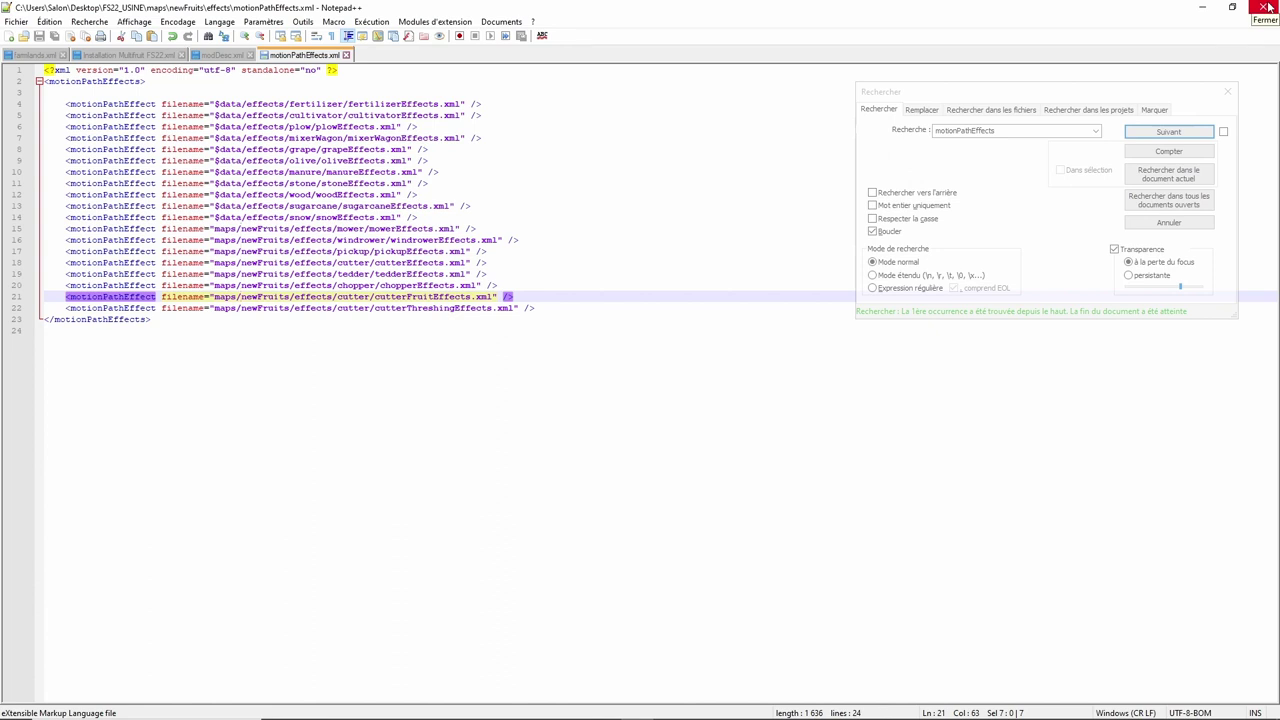
left_click(1267, 7)
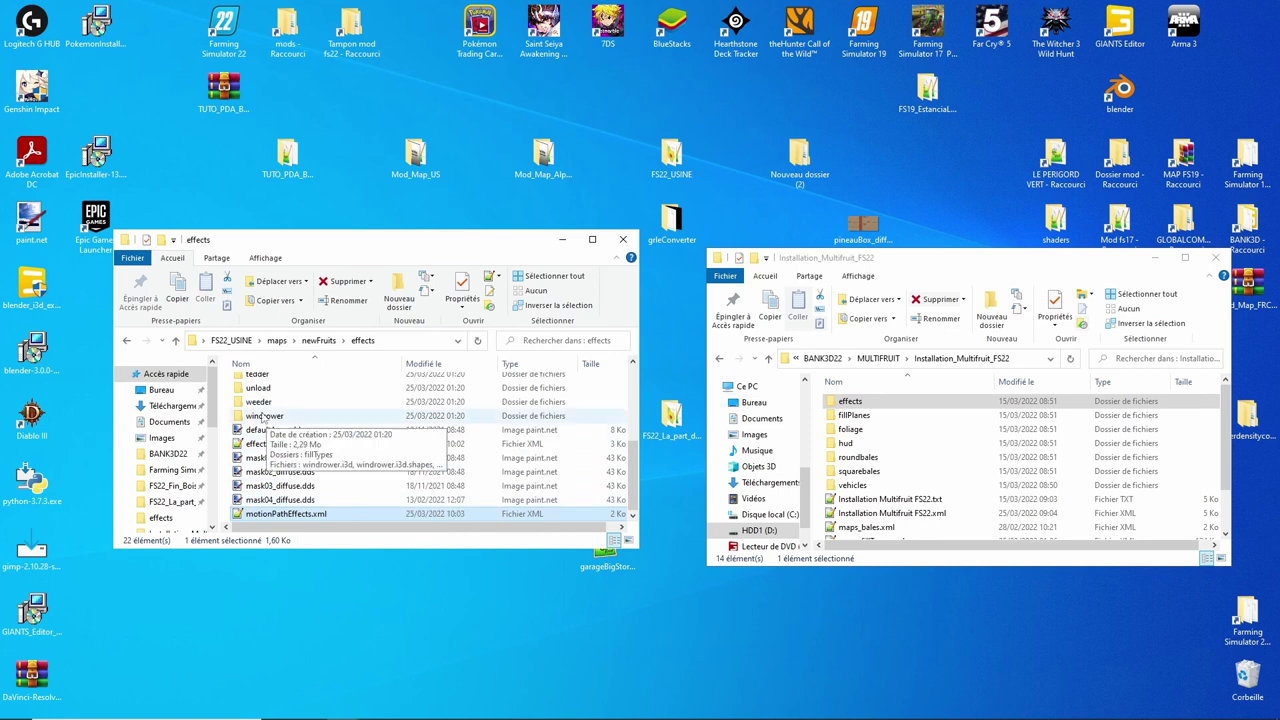
Step: Look through the rest of the effects folder and the textures in fillPlanes, and return to newFruits
scroll(265, 398, "up", 1)
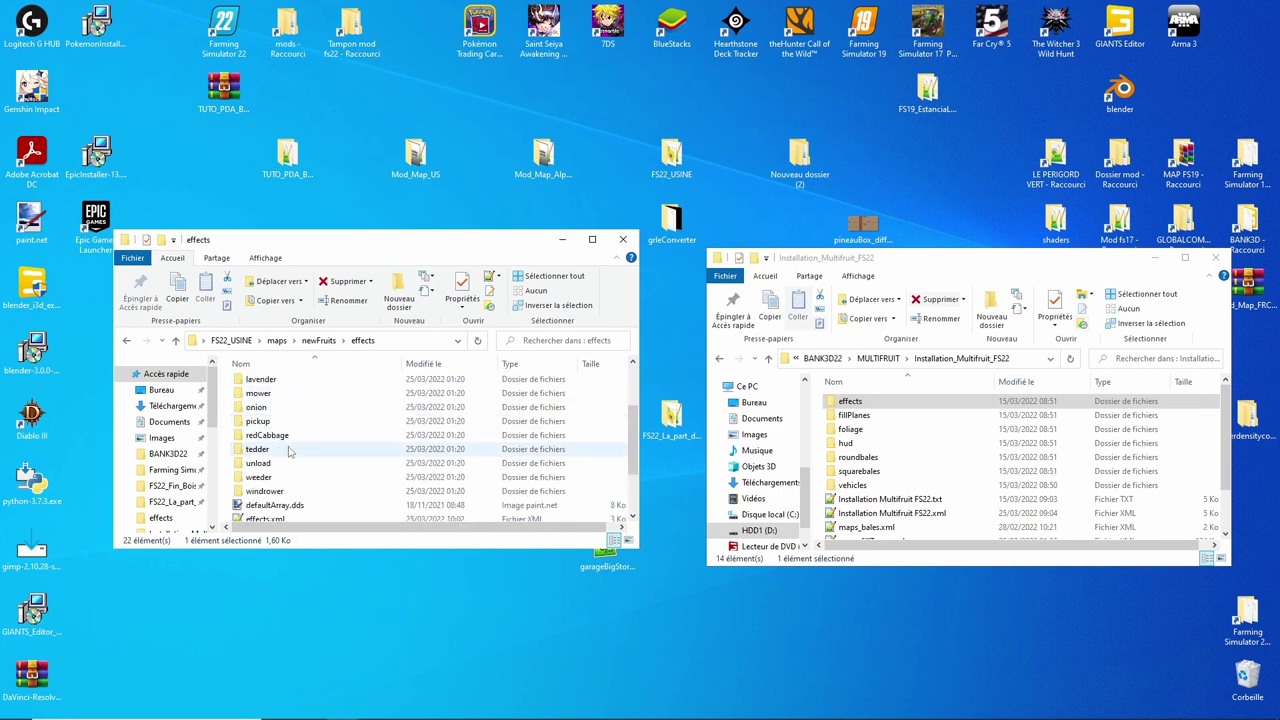
scroll(290, 460, "down", 1)
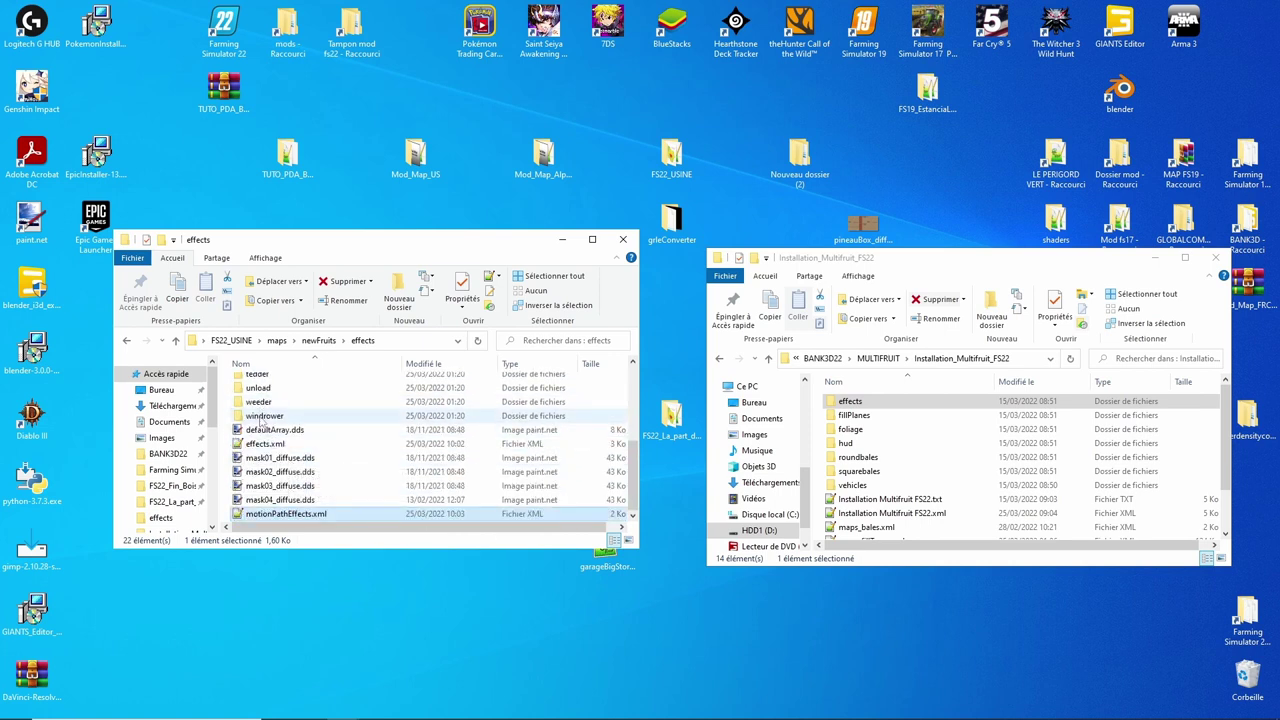
left_click(175, 341)
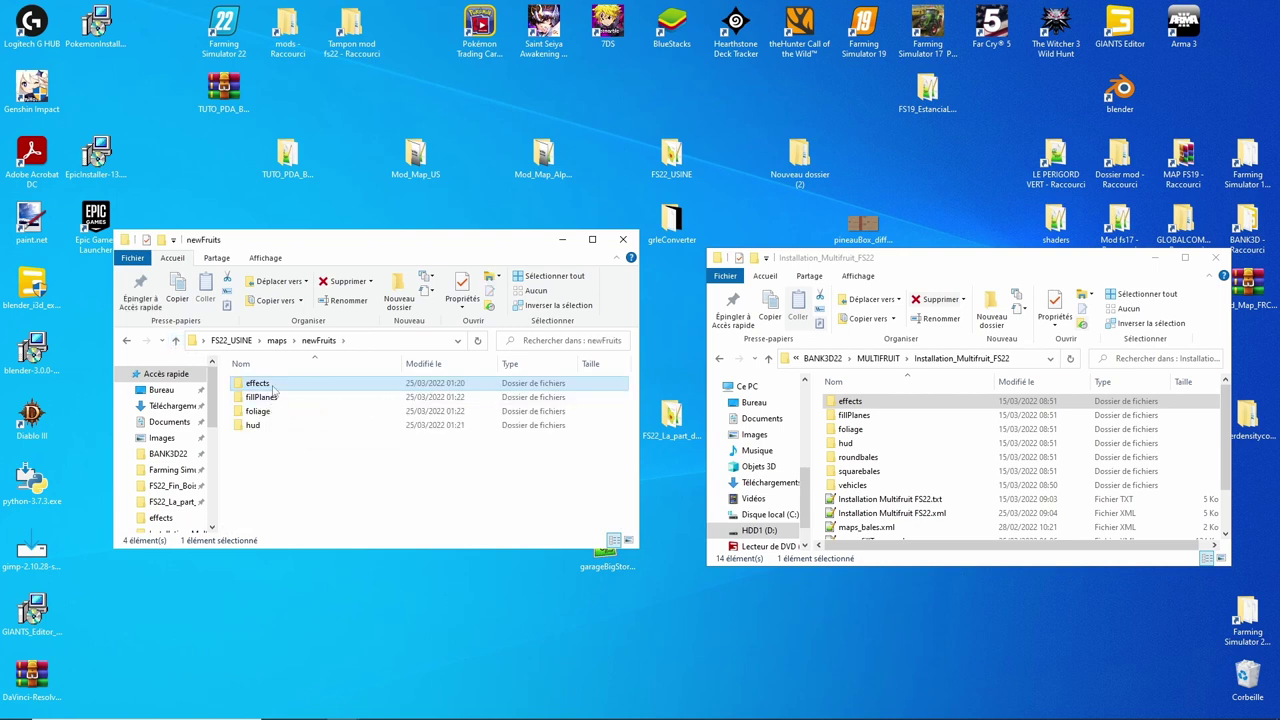
double_click(270, 399)
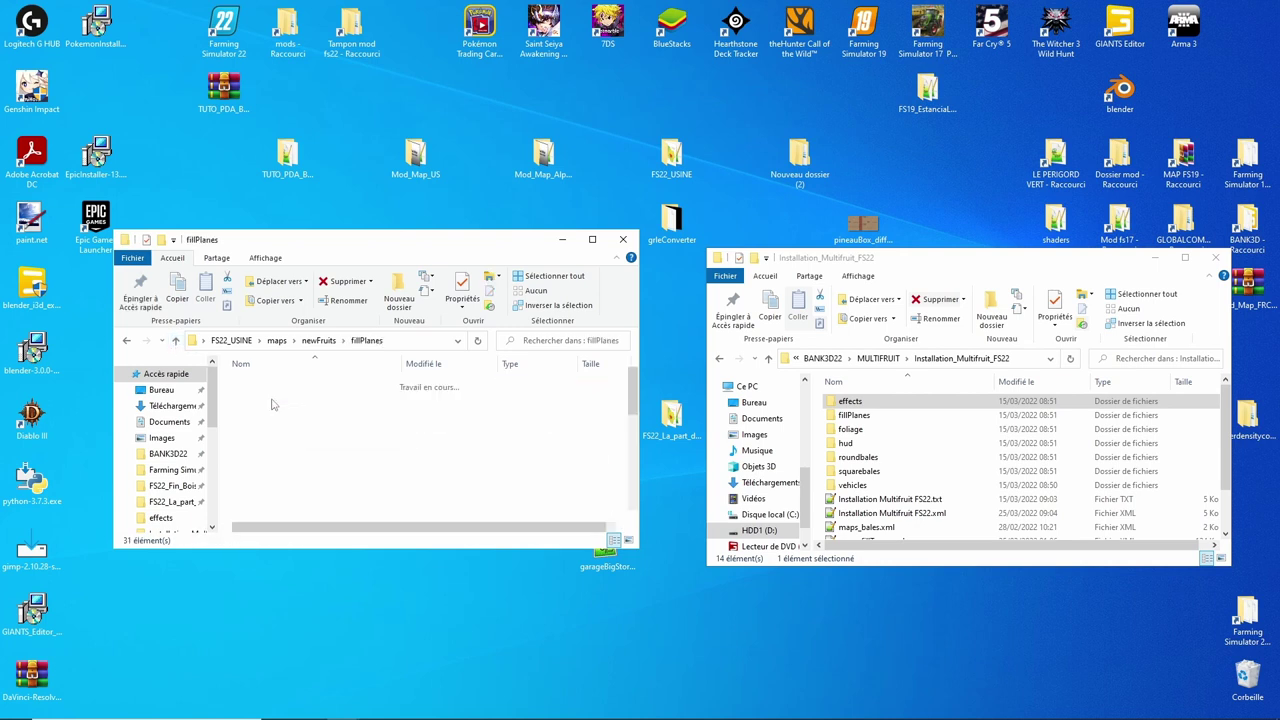
scroll(378, 457, "down", 6)
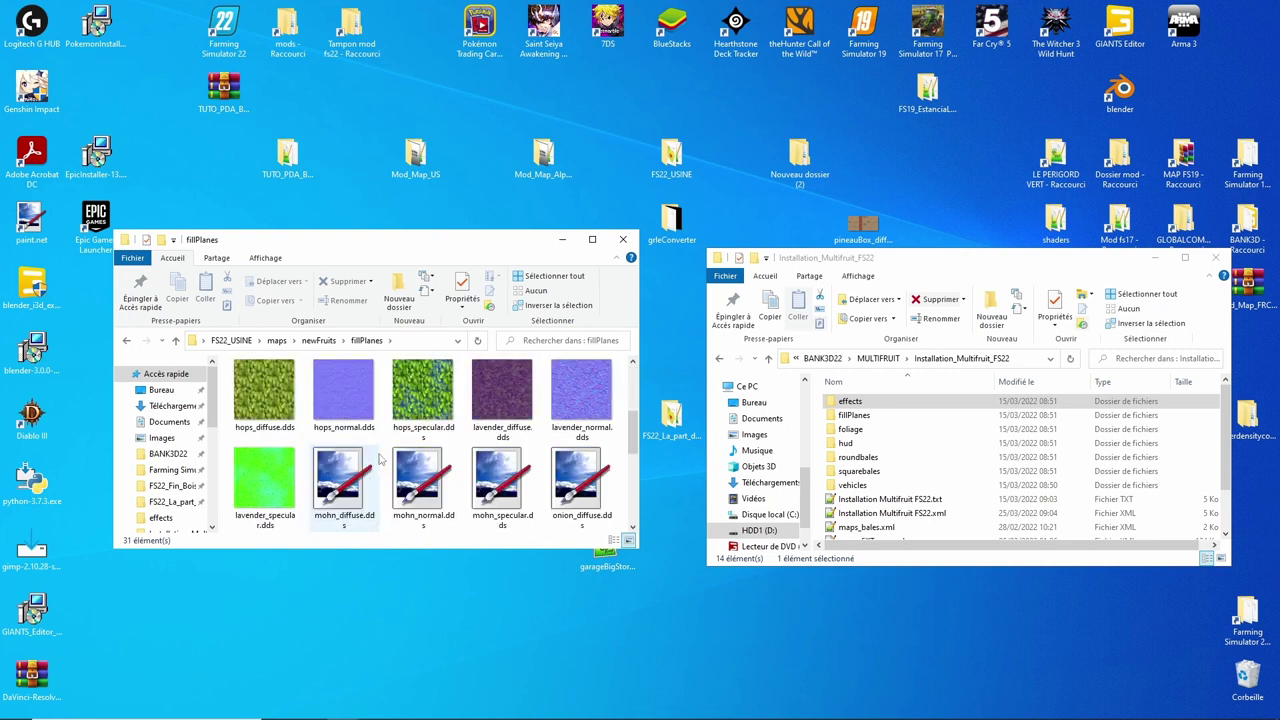
scroll(378, 459, "up", 6)
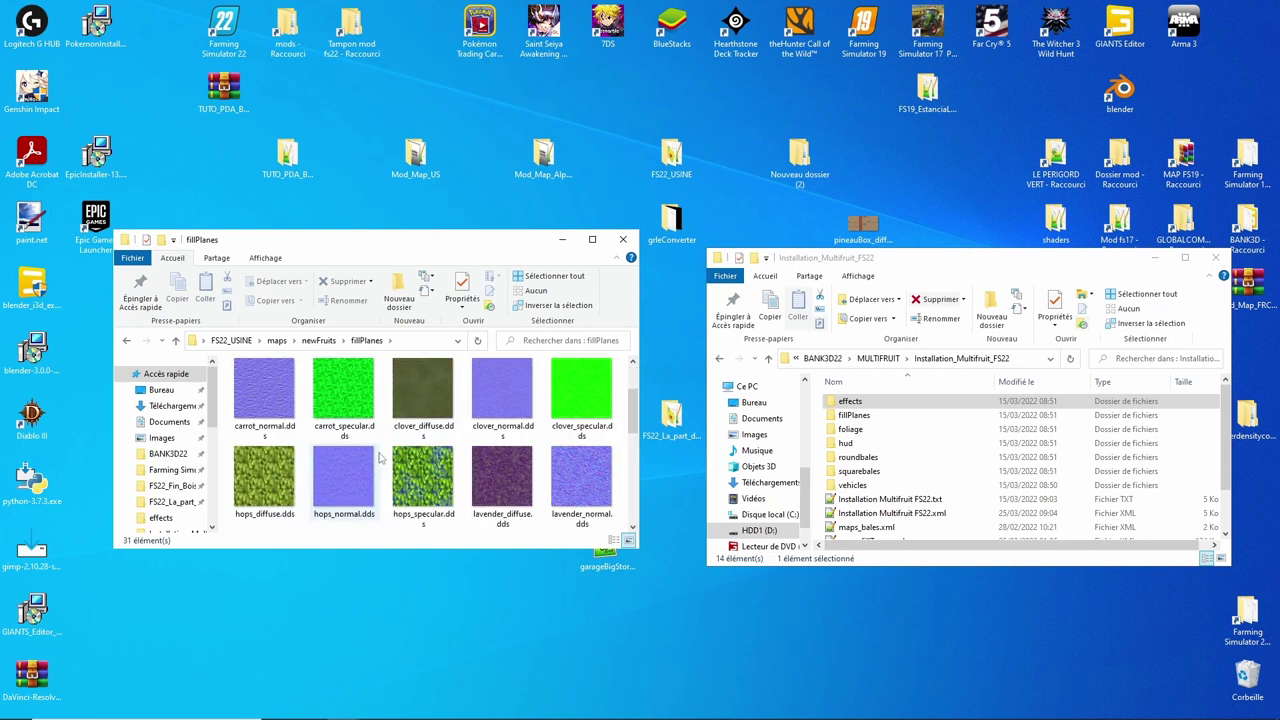
left_click(175, 341)
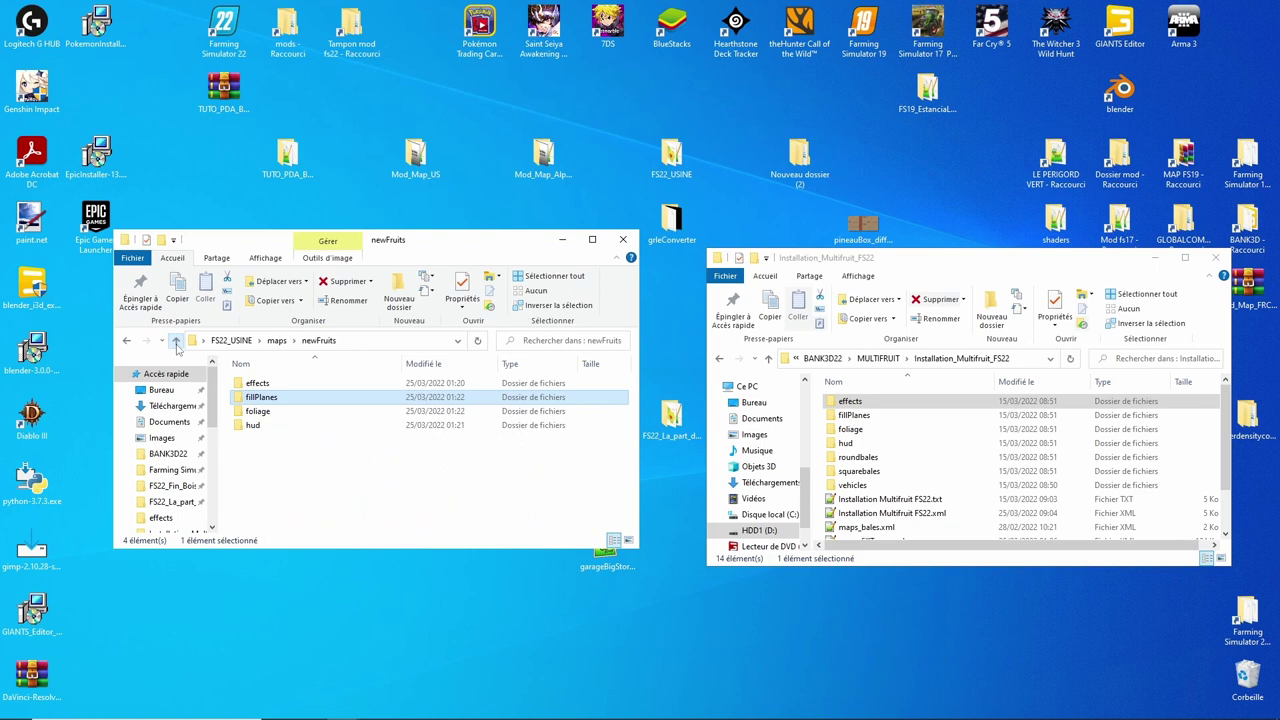
Step: Check the contents of the foliage and hud folders, and go back up to the maps folder
left_click(270, 416)
double_click(270, 418)
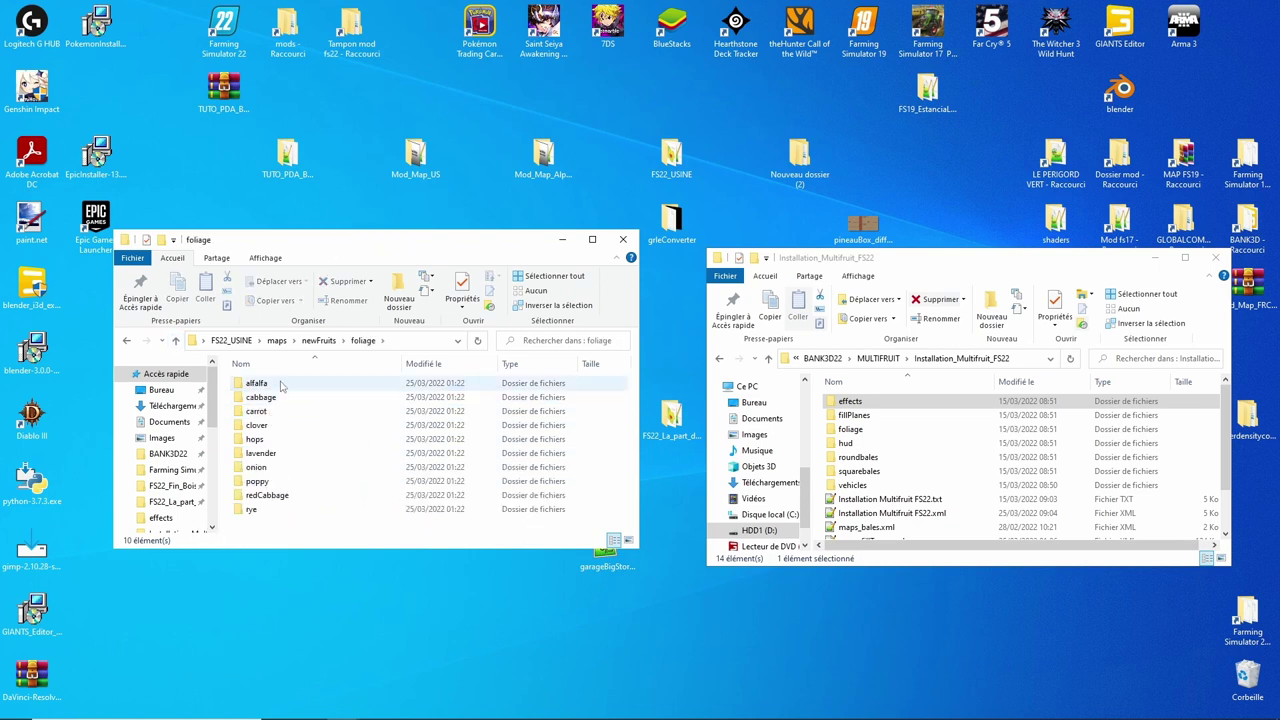
left_click(177, 341)
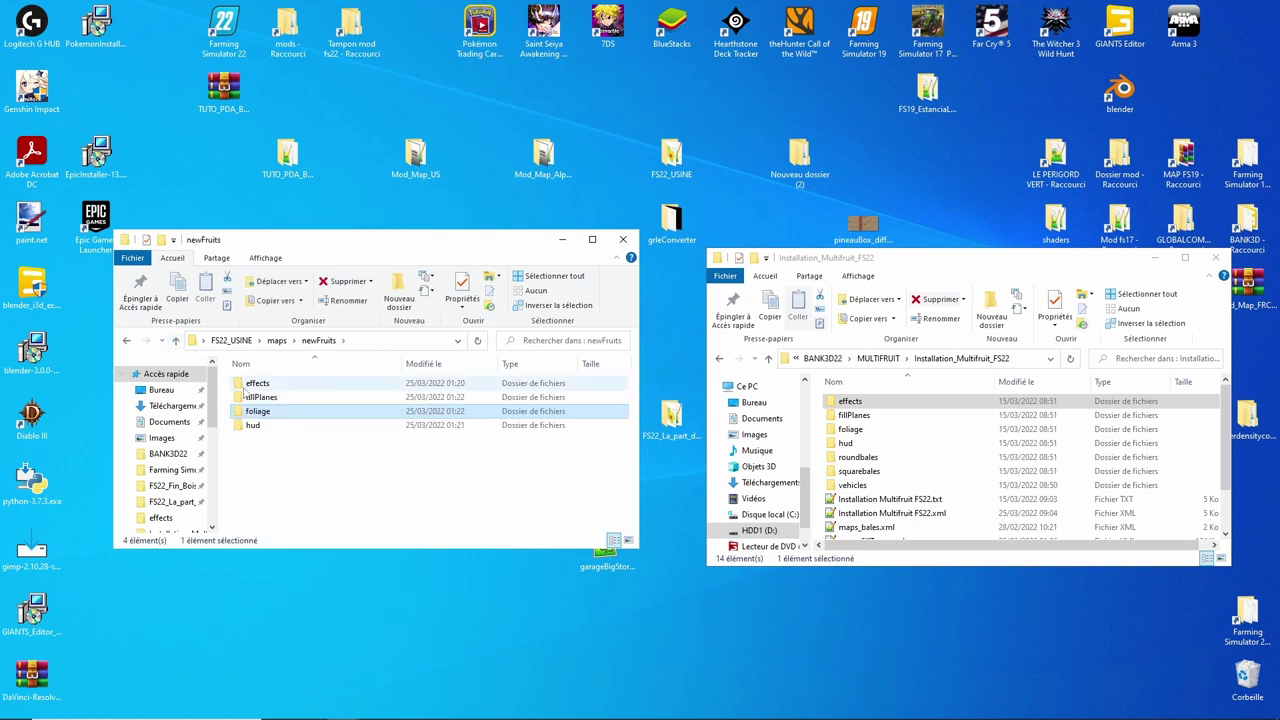
double_click(256, 427)
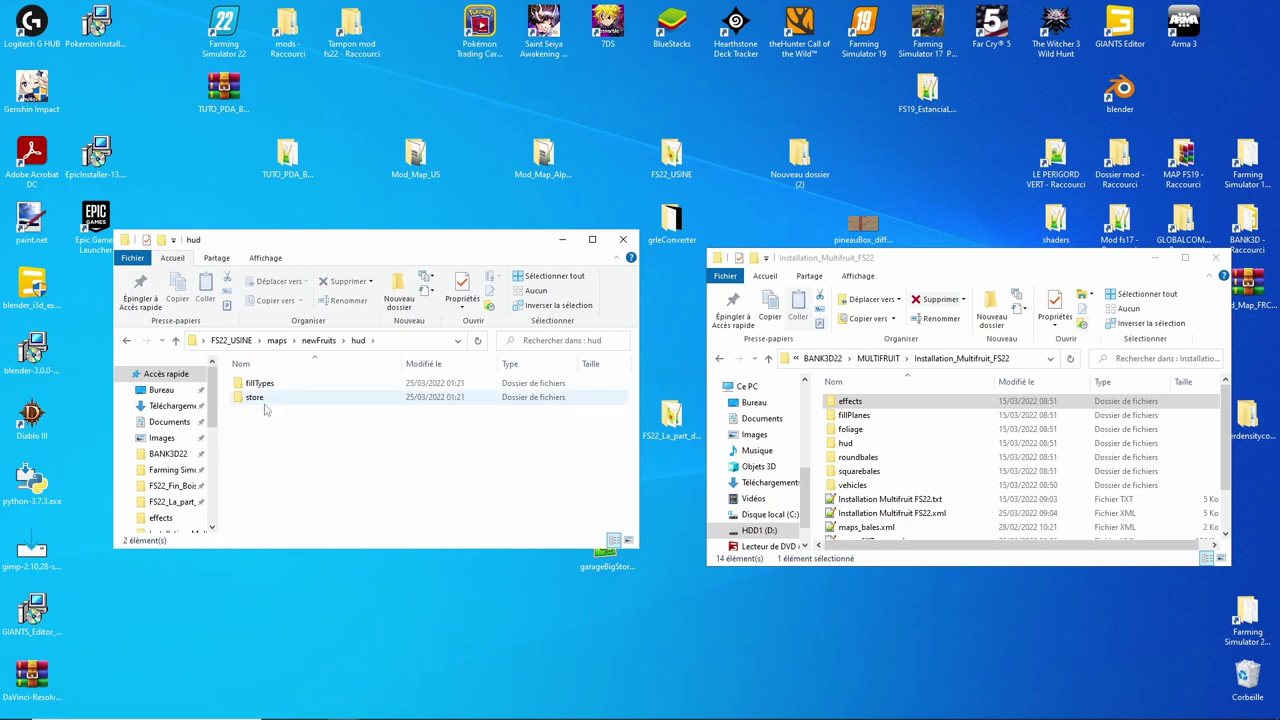
left_click(177, 341)
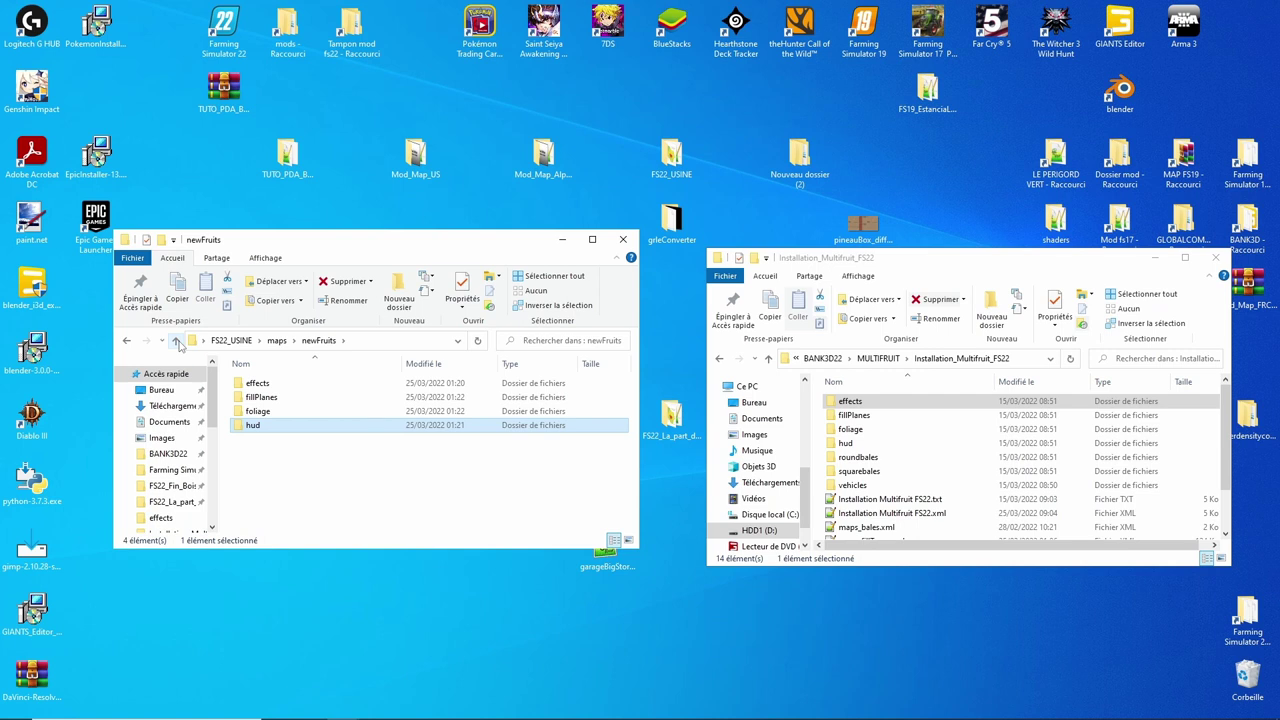
left_click(177, 341)
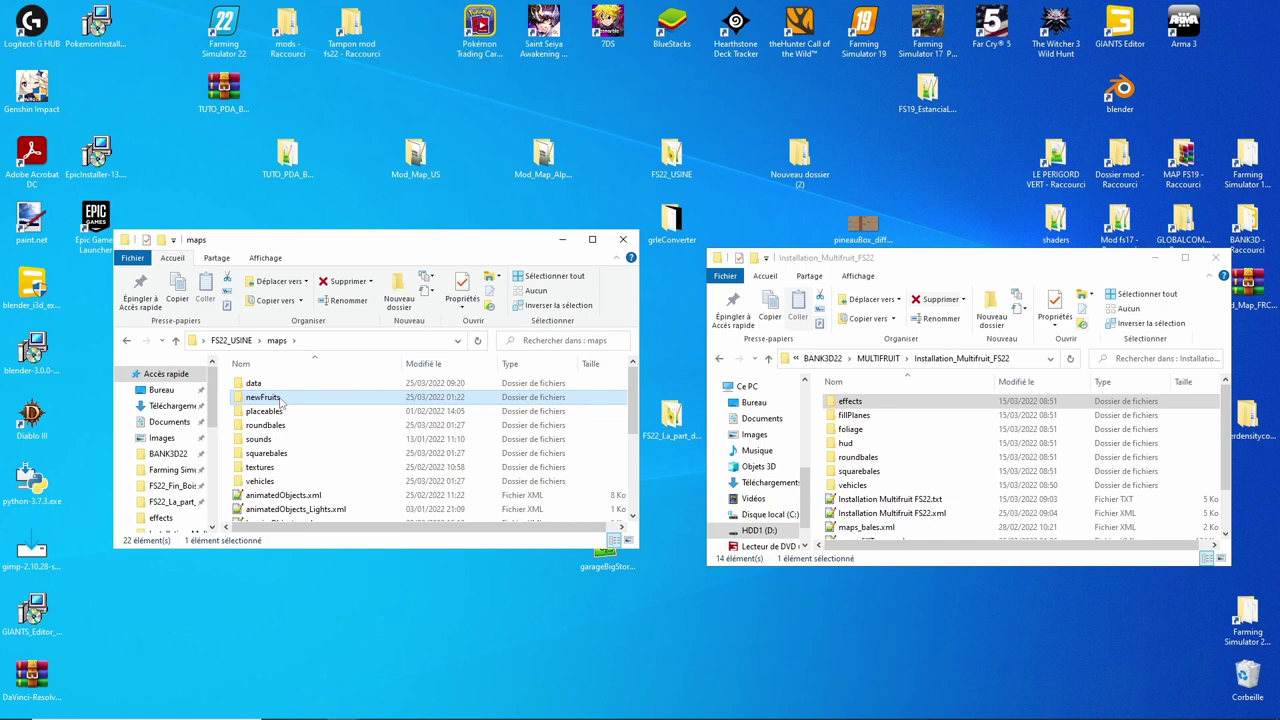
Step: Open cp690lavender.xml from the map's vehicles folder and look through its file paths
double_click(265, 397)
left_click(175, 341)
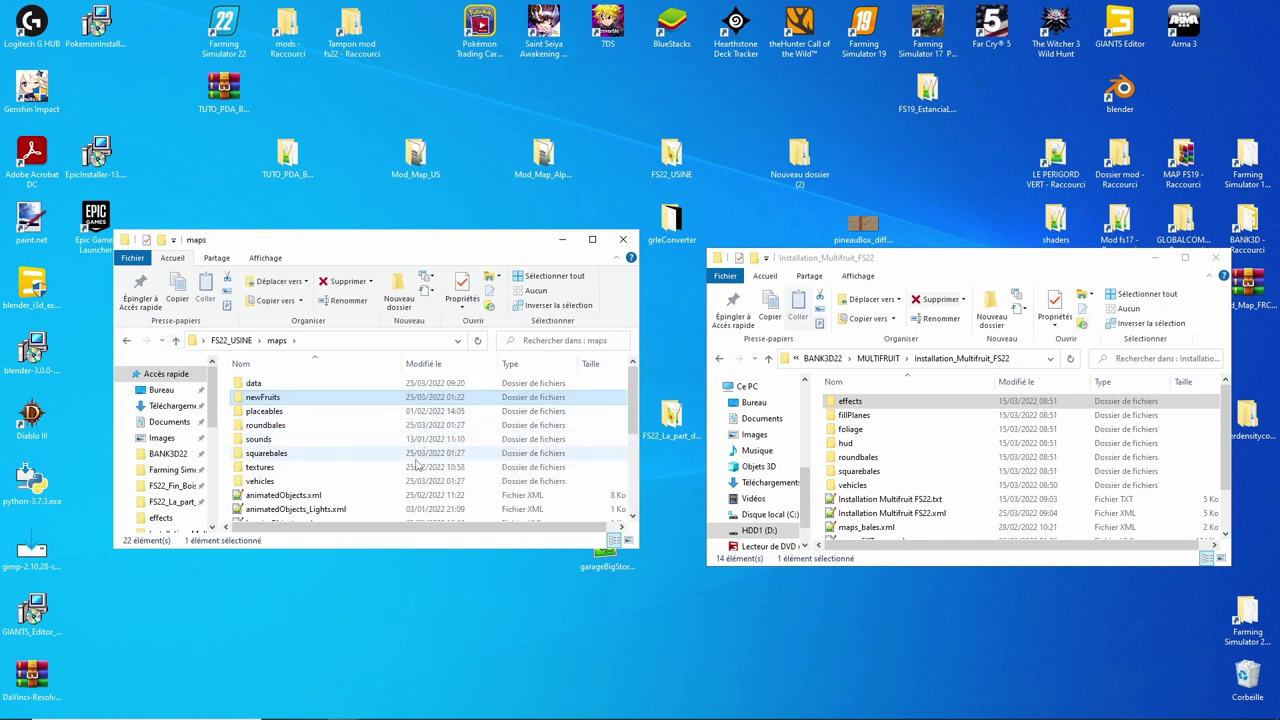
double_click(303, 483)
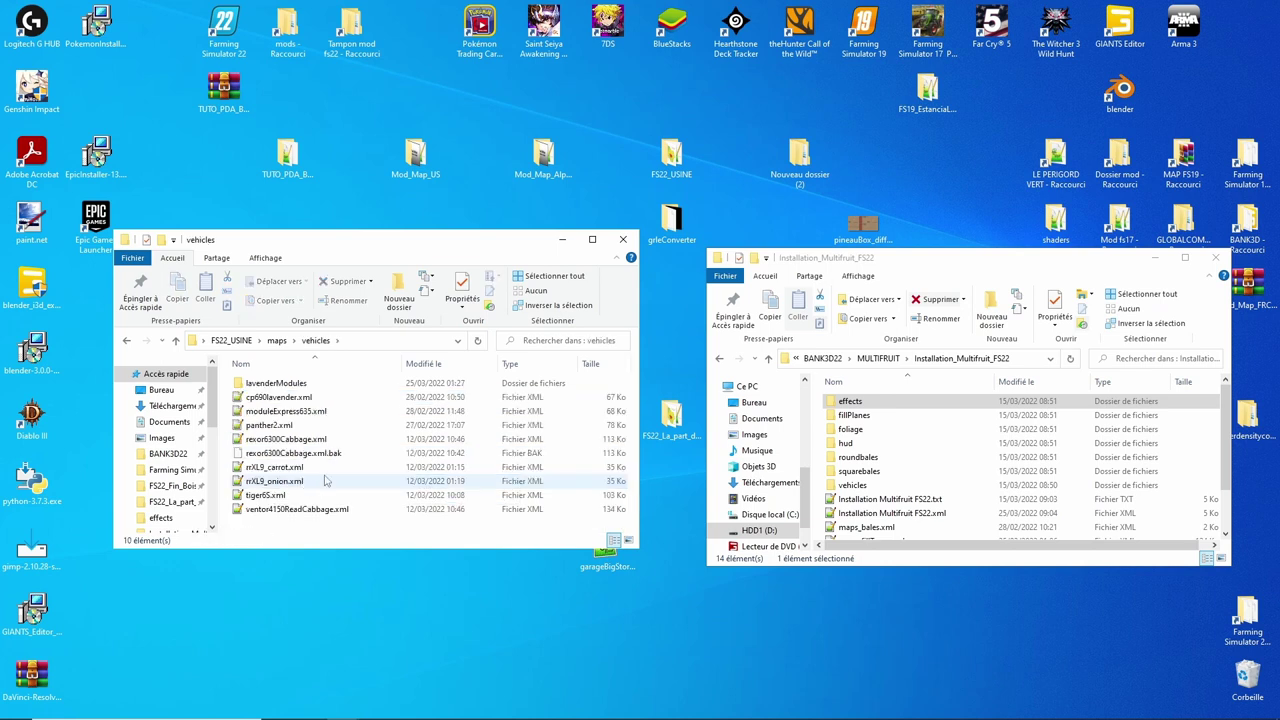
double_click(282, 398)
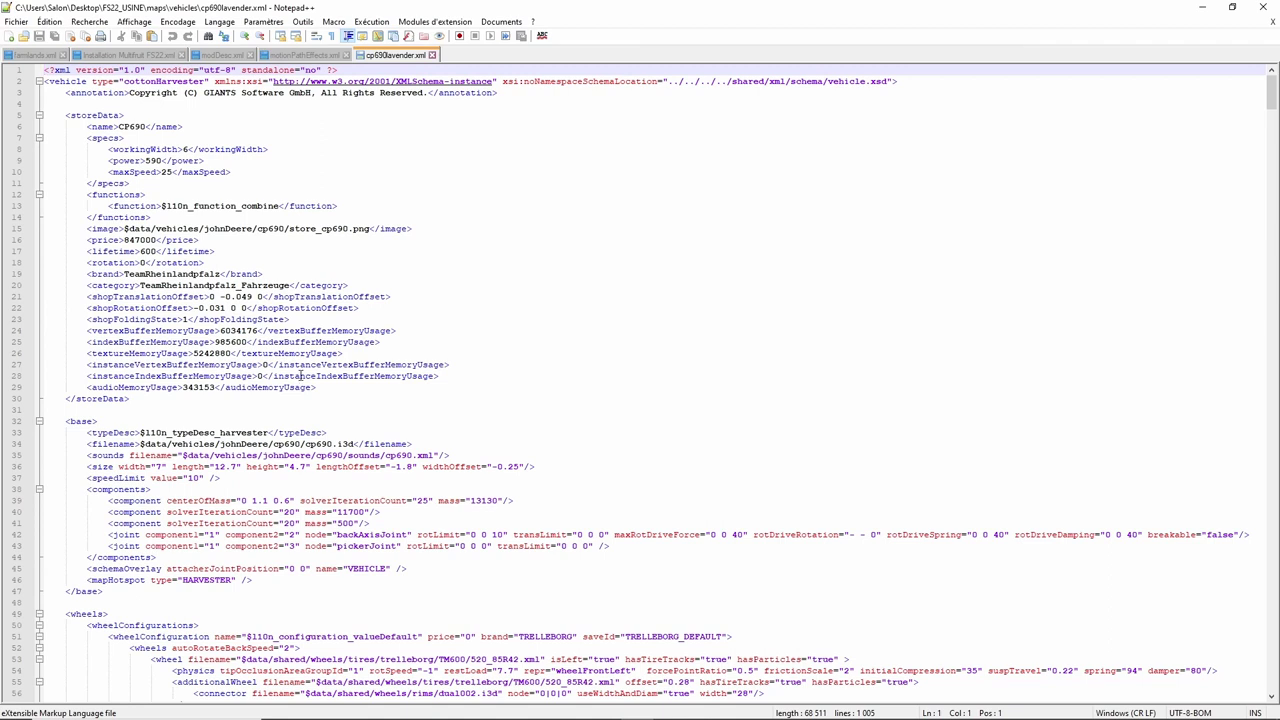
scroll(300, 375, "down", 7)
scroll(300, 375, "up", 7)
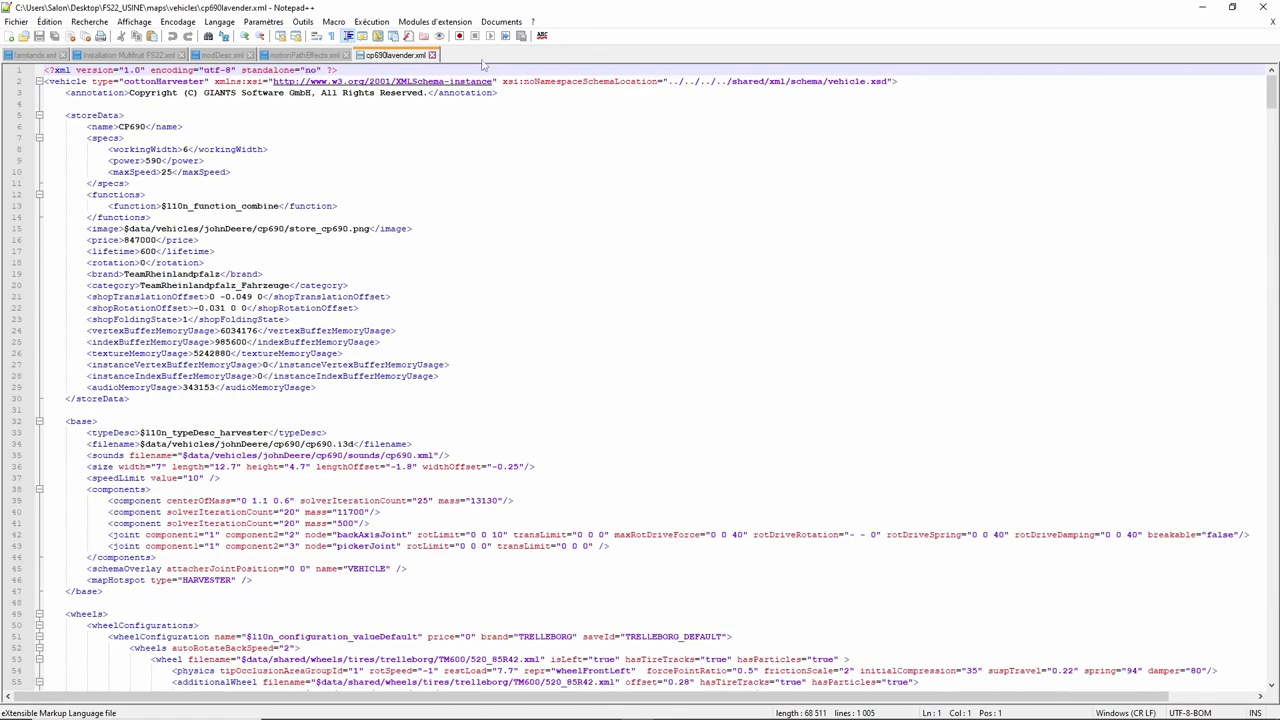
Step: Close cp690lavender.xml and motionPathEffects.xml, exit the editor and go back up to the maps folder
left_click(432, 55)
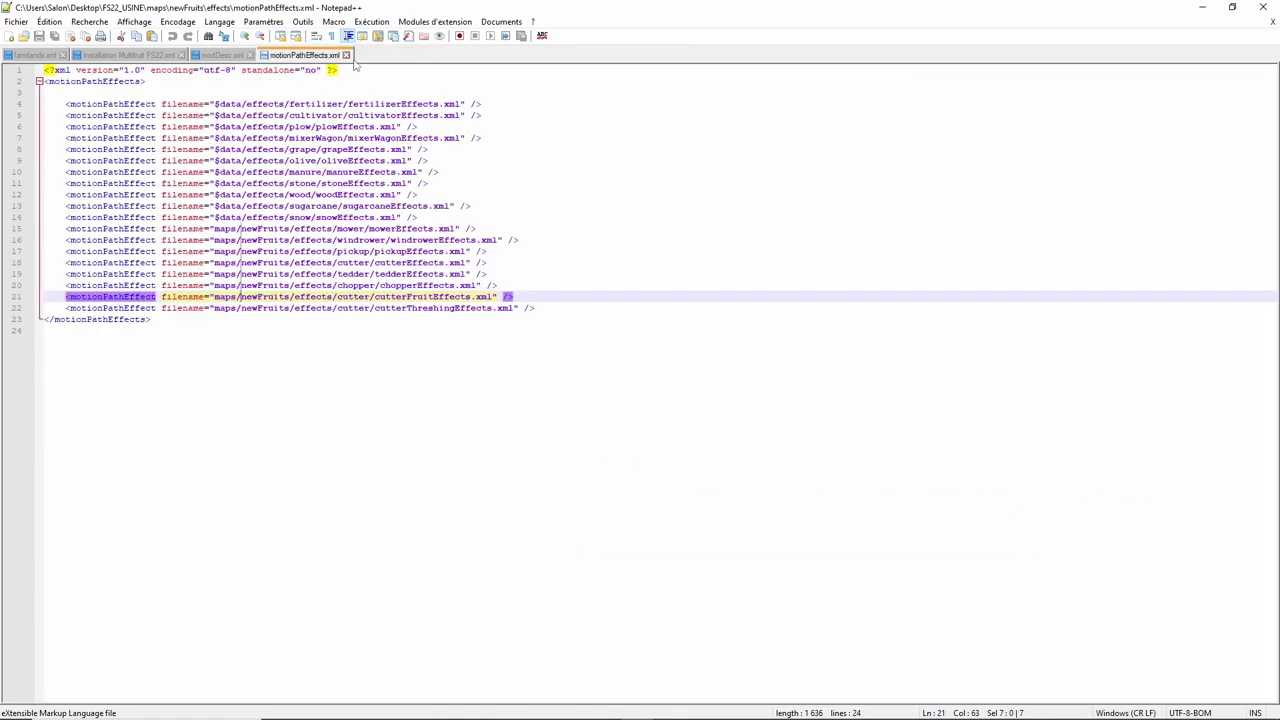
left_click(346, 55)
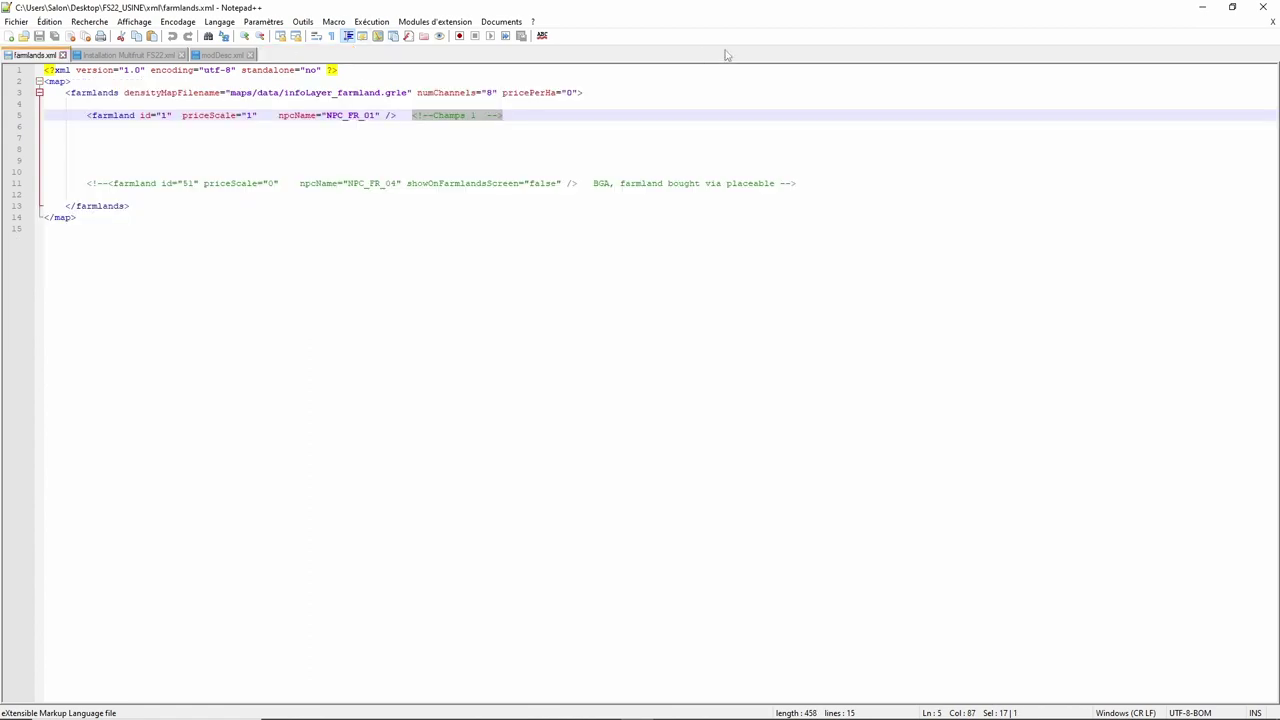
left_click(1262, 9)
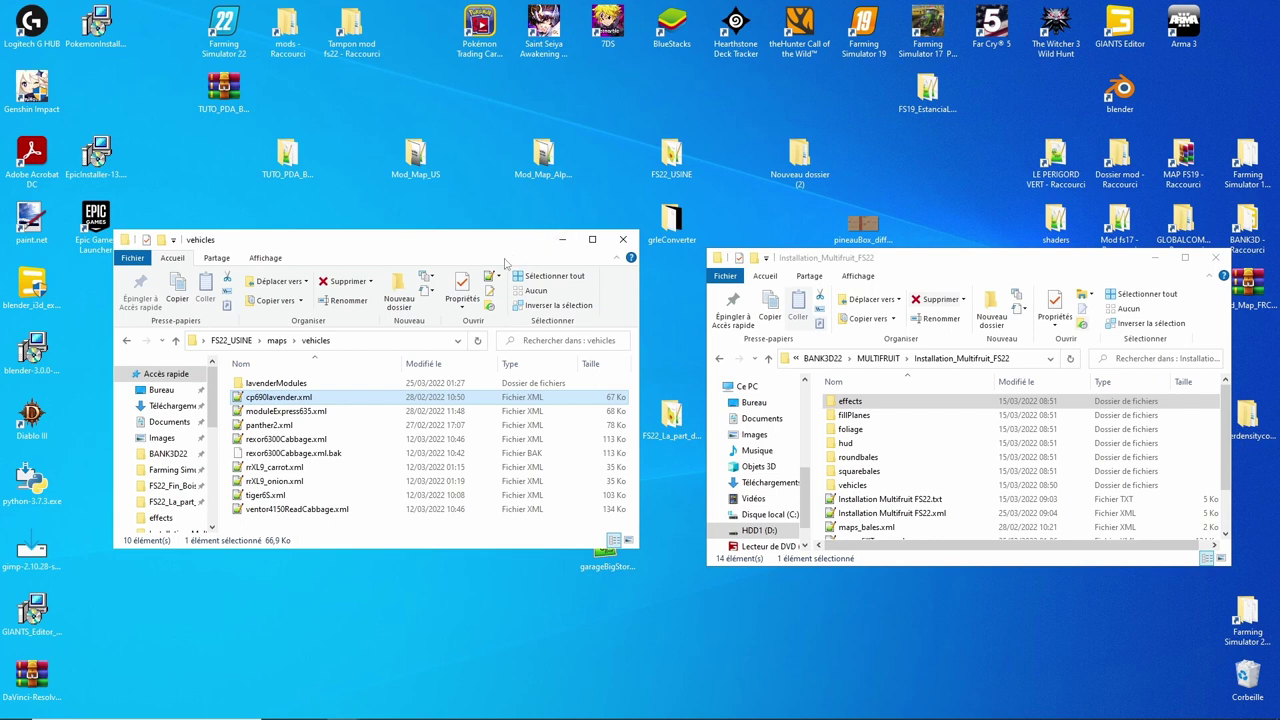
left_click(176, 341)
Step: Copy the FS22_USINE folder into the mods folder, replacing the existing files, and move its desktop icon beside Nouveau dossier (2)
left_click(673, 160)
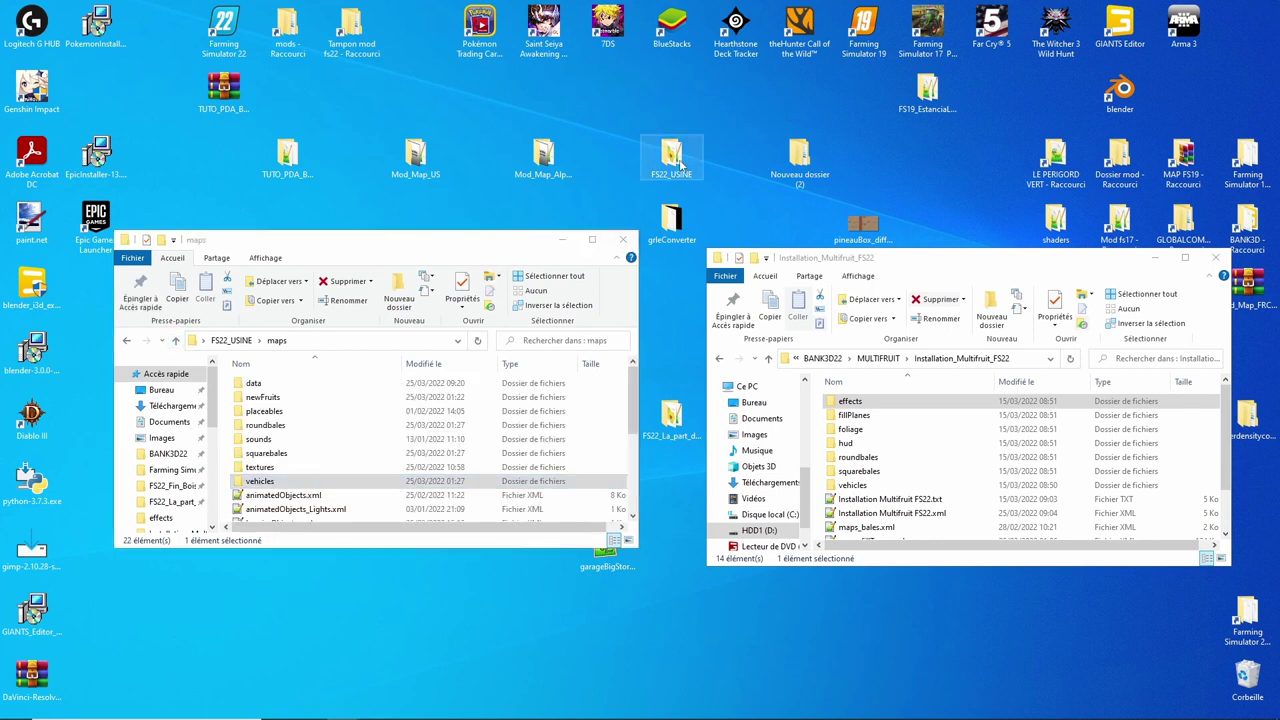
right_click(678, 165)
left_click(710, 434)
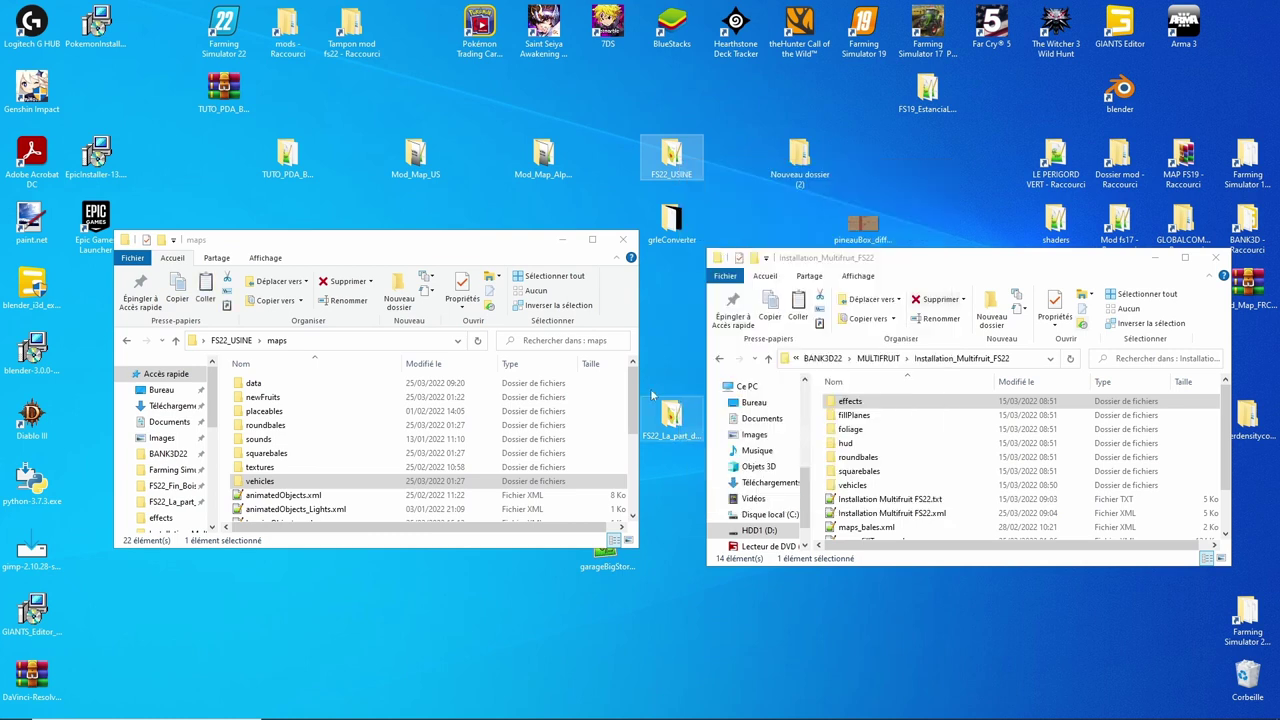
left_click(286, 30)
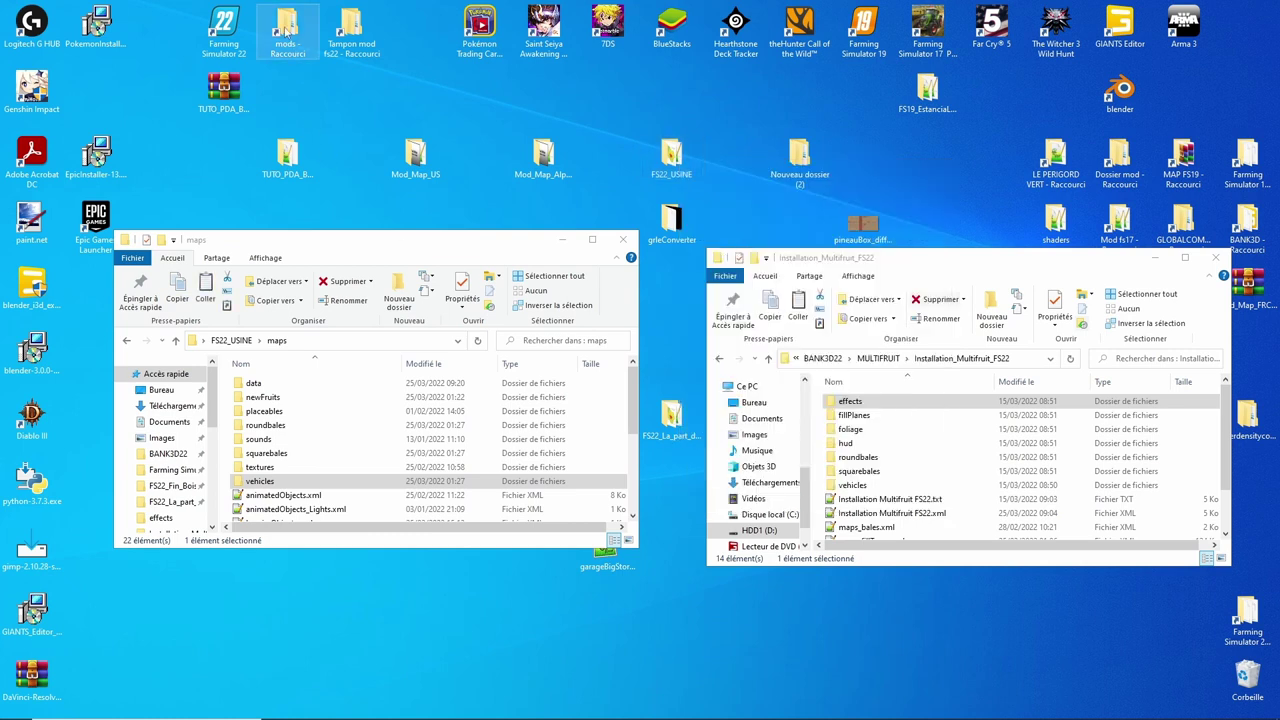
right_click(286, 30)
left_click(340, 331)
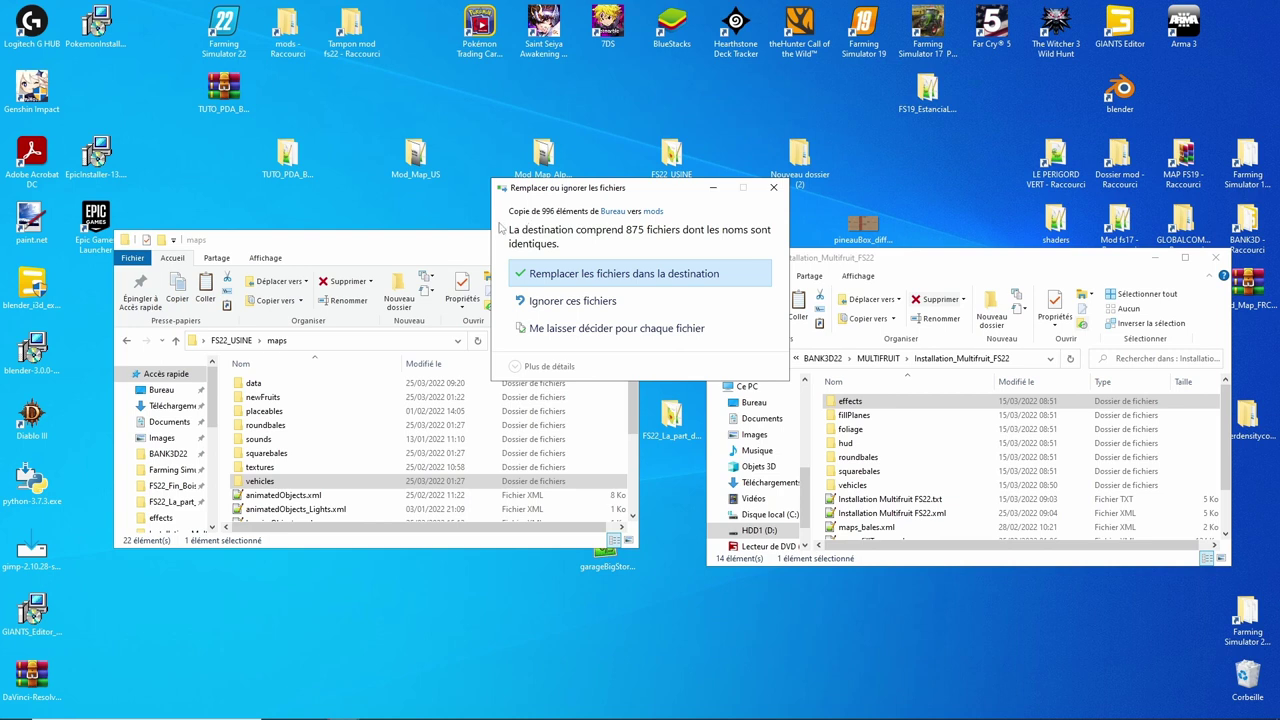
left_click(560, 275)
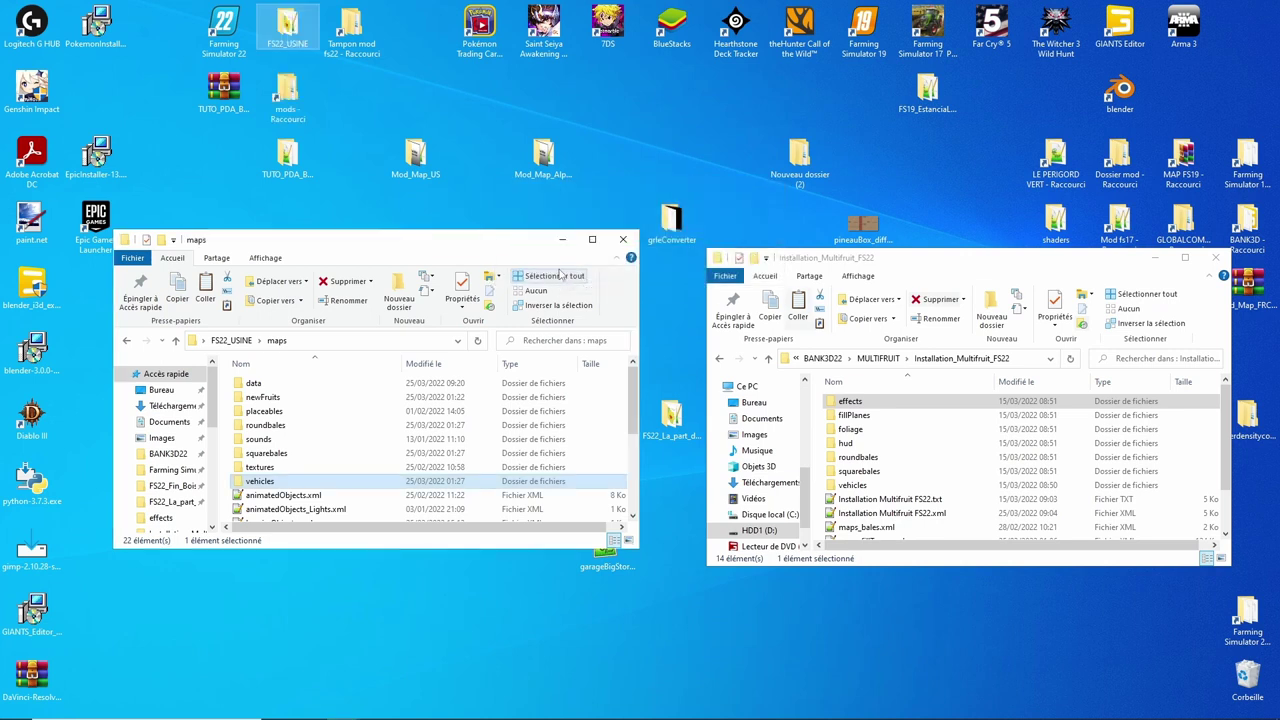
left_click_drag(287, 25, 712, 140)
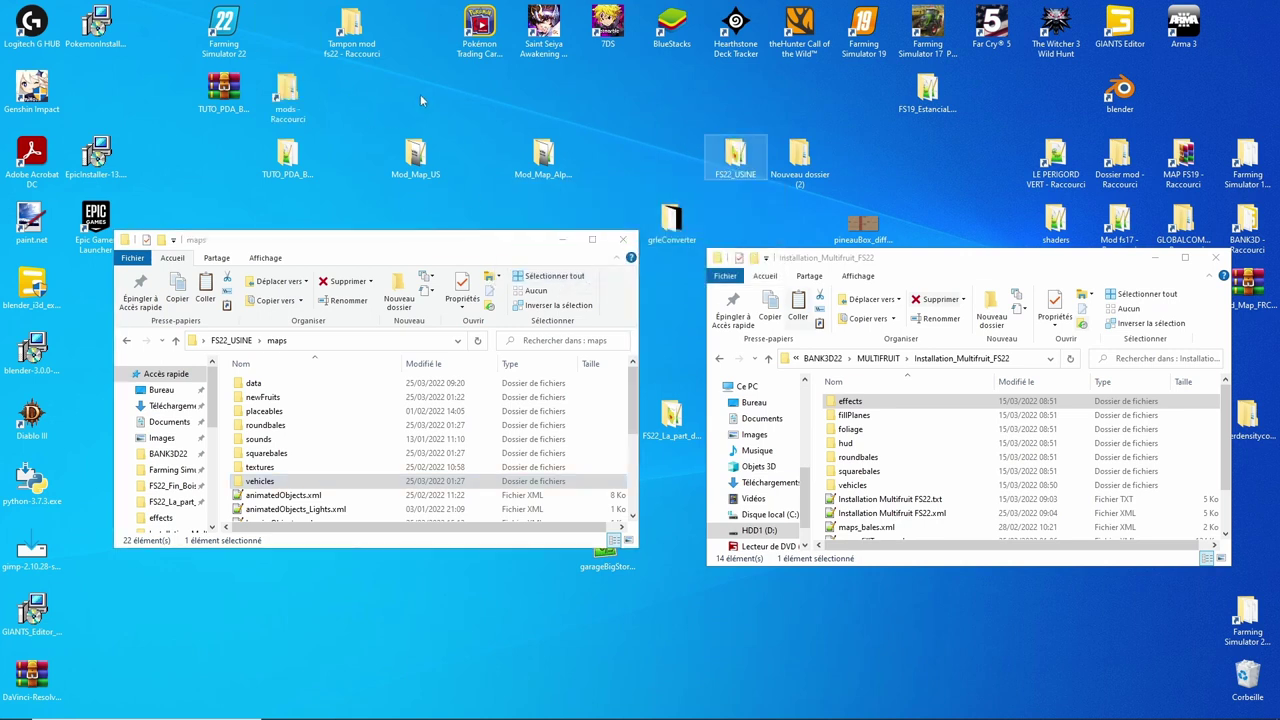
Step: Launch Farming Simulator 22 and set up a new career as Gérant de la ferme with the Mod Map FR map
double_click(236, 36)
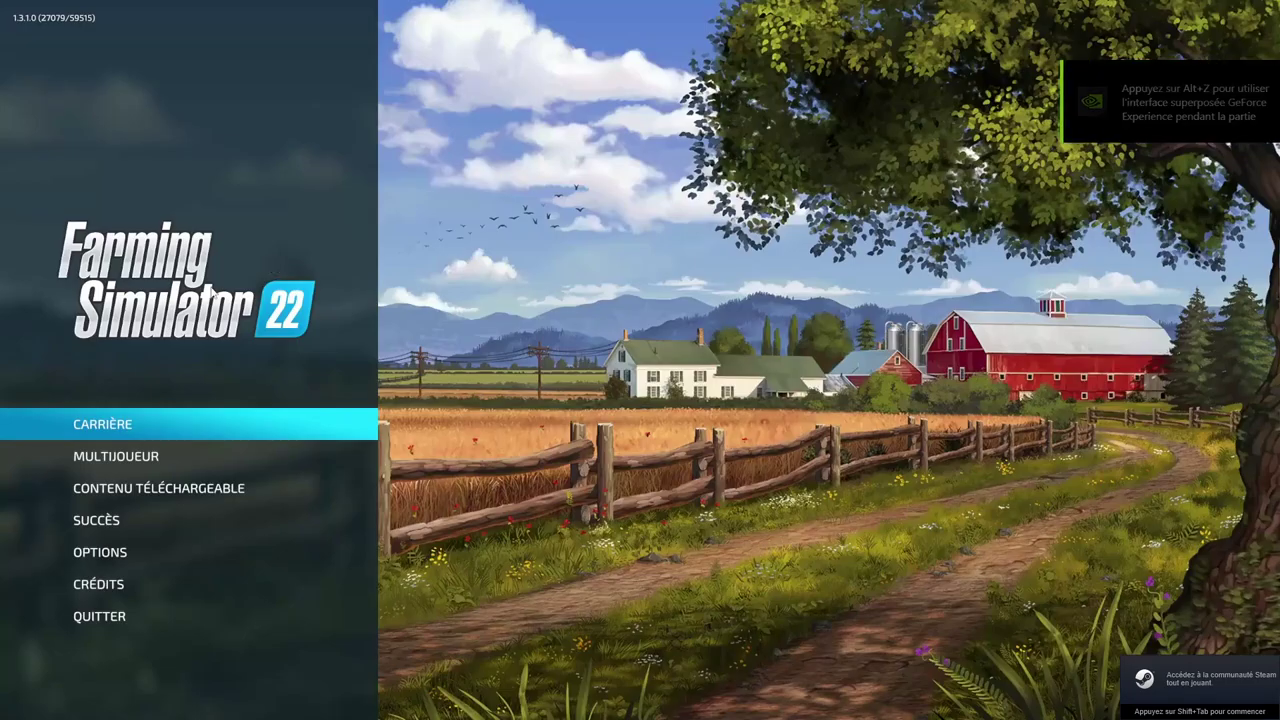
left_click(144, 421)
left_click(837, 341)
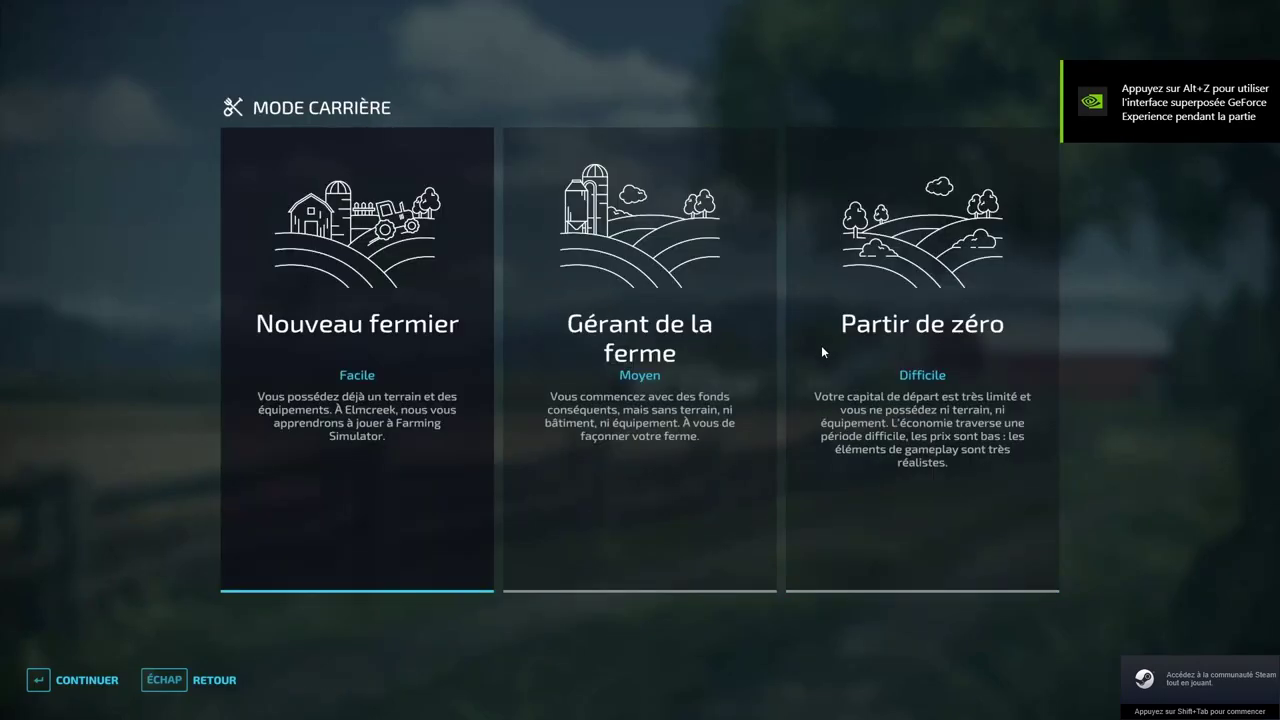
left_click(638, 383)
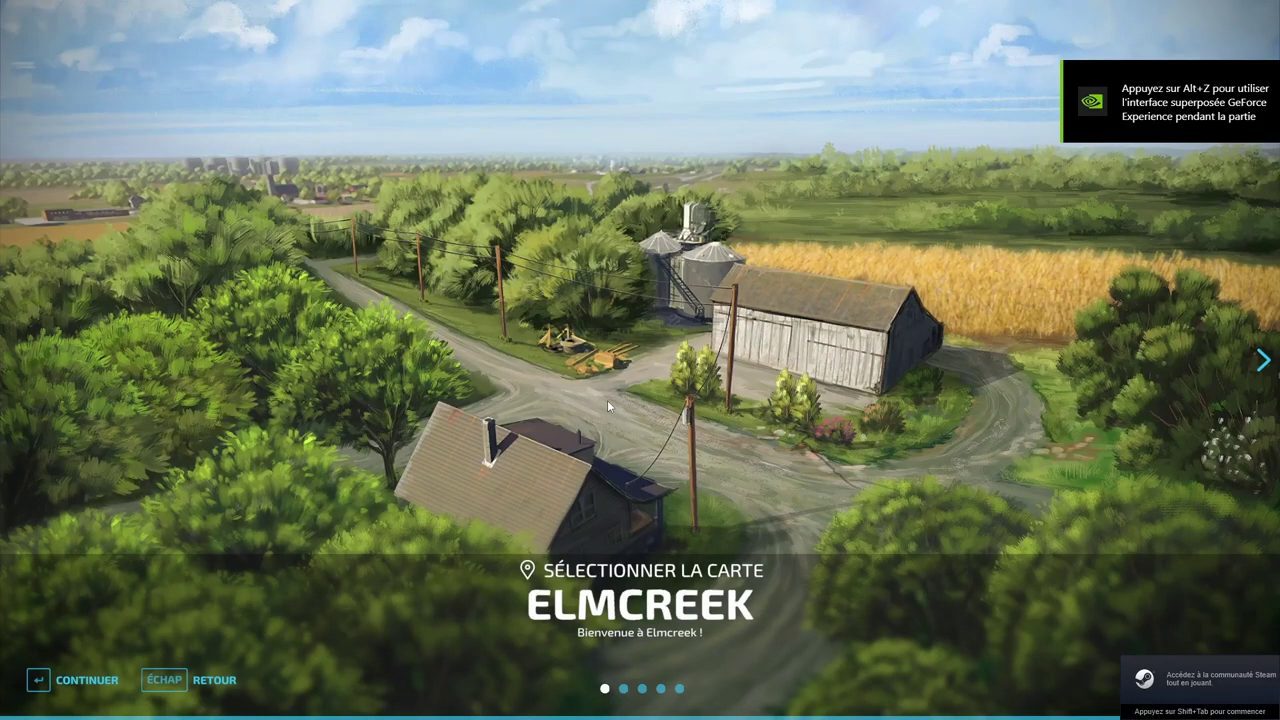
key("Right")
key("Right")
key("Right")
key("Right")
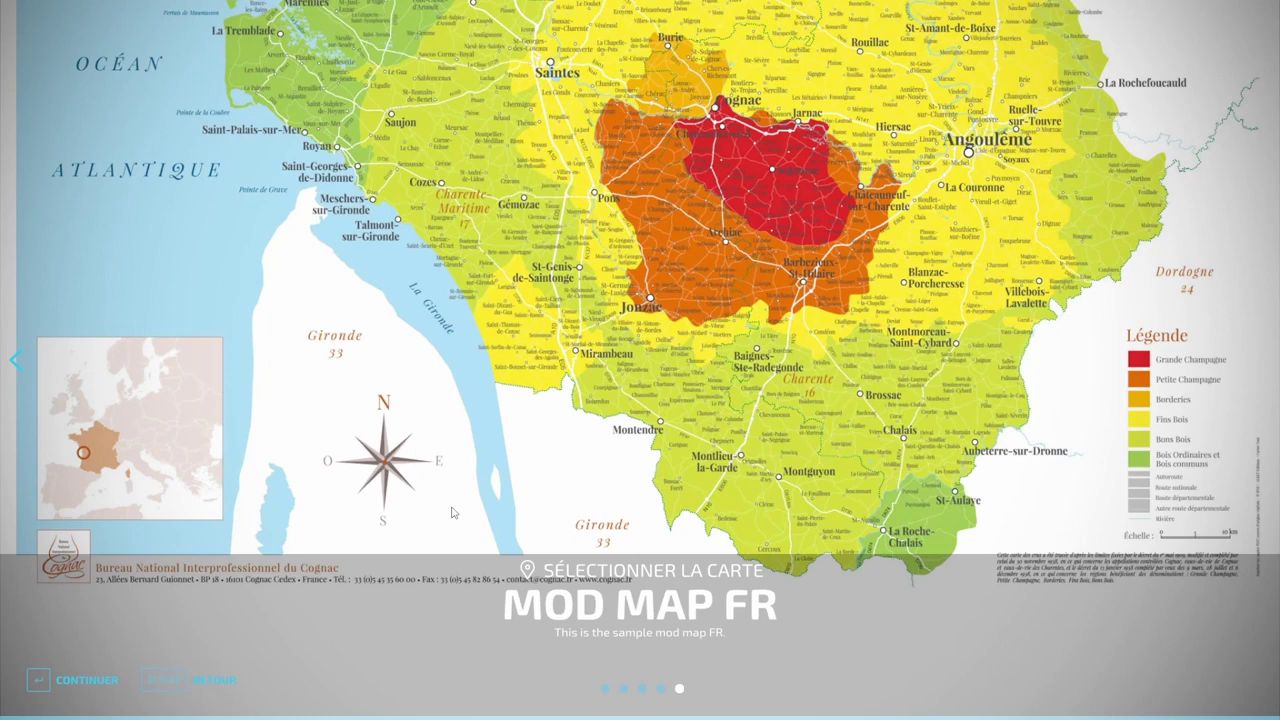
Step: Load the selected map, start the game and confirm the default character
left_click(78, 681)
left_click(78, 681)
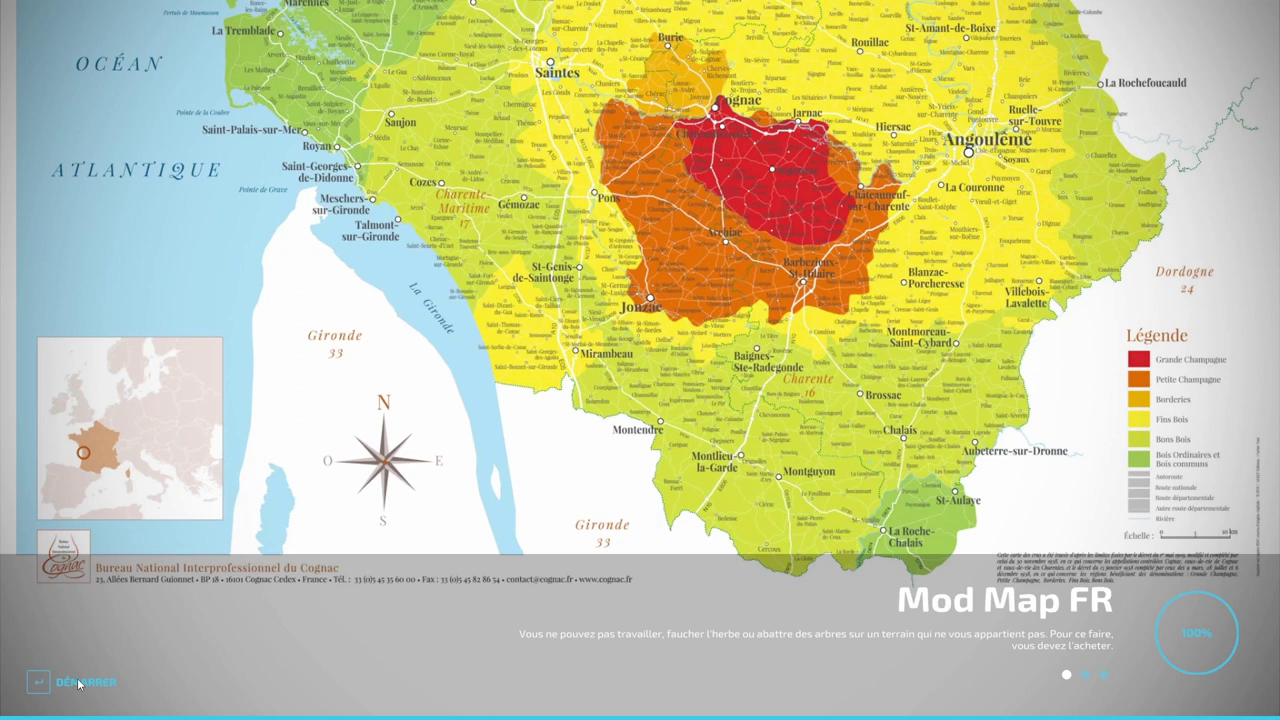
left_click(82, 682)
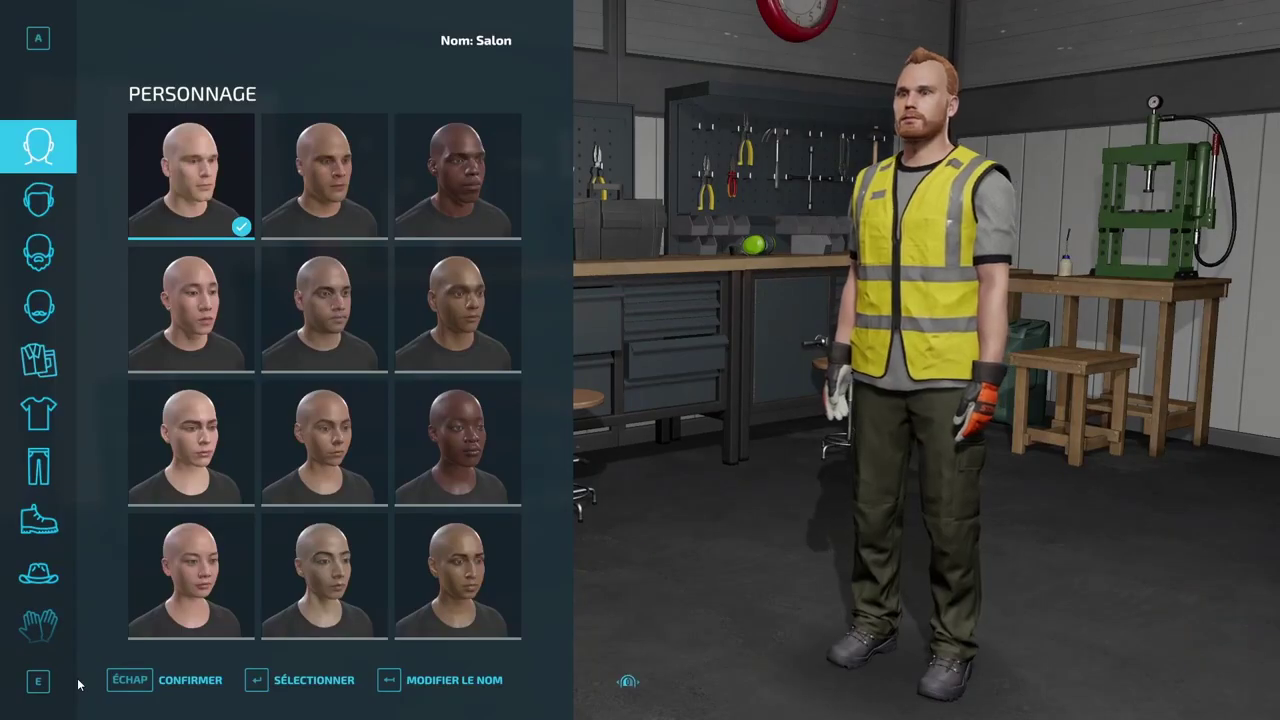
key("Escape")
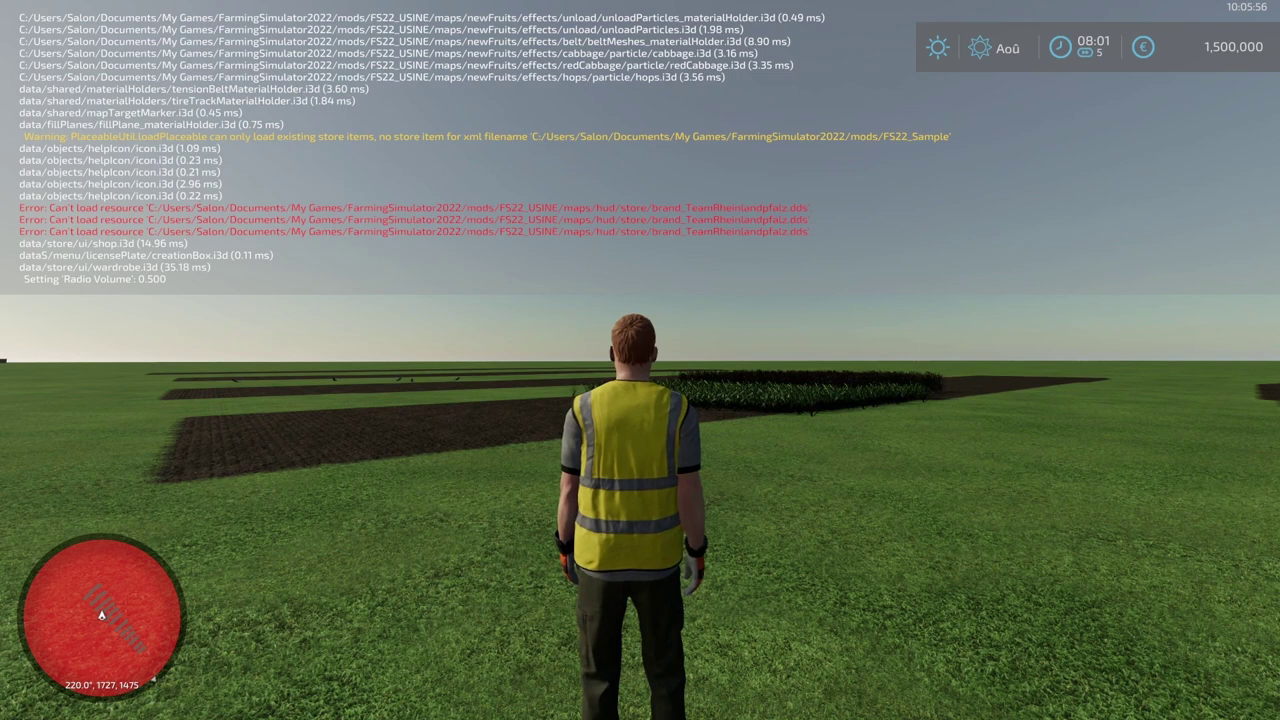
Step: Read back through the in-game console log for loading errors and warnings about the map's files
scroll(485, 149, "up", 3)
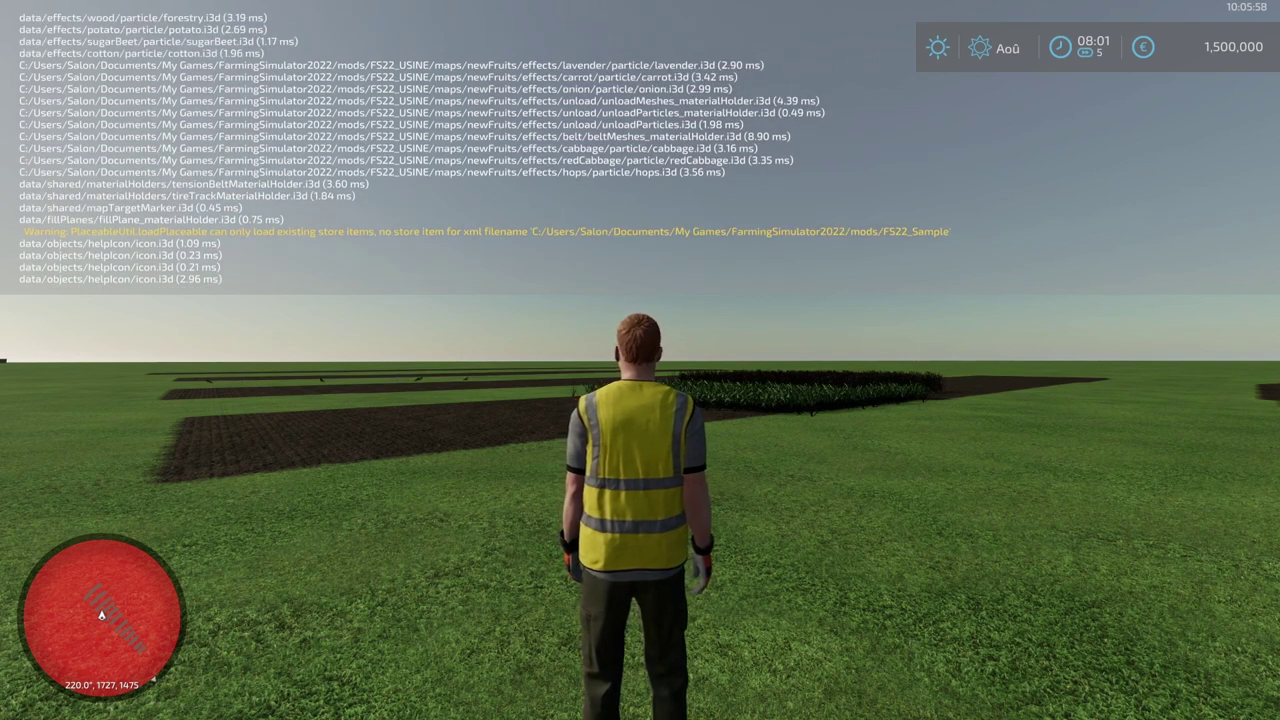
scroll(485, 149, "up", 3)
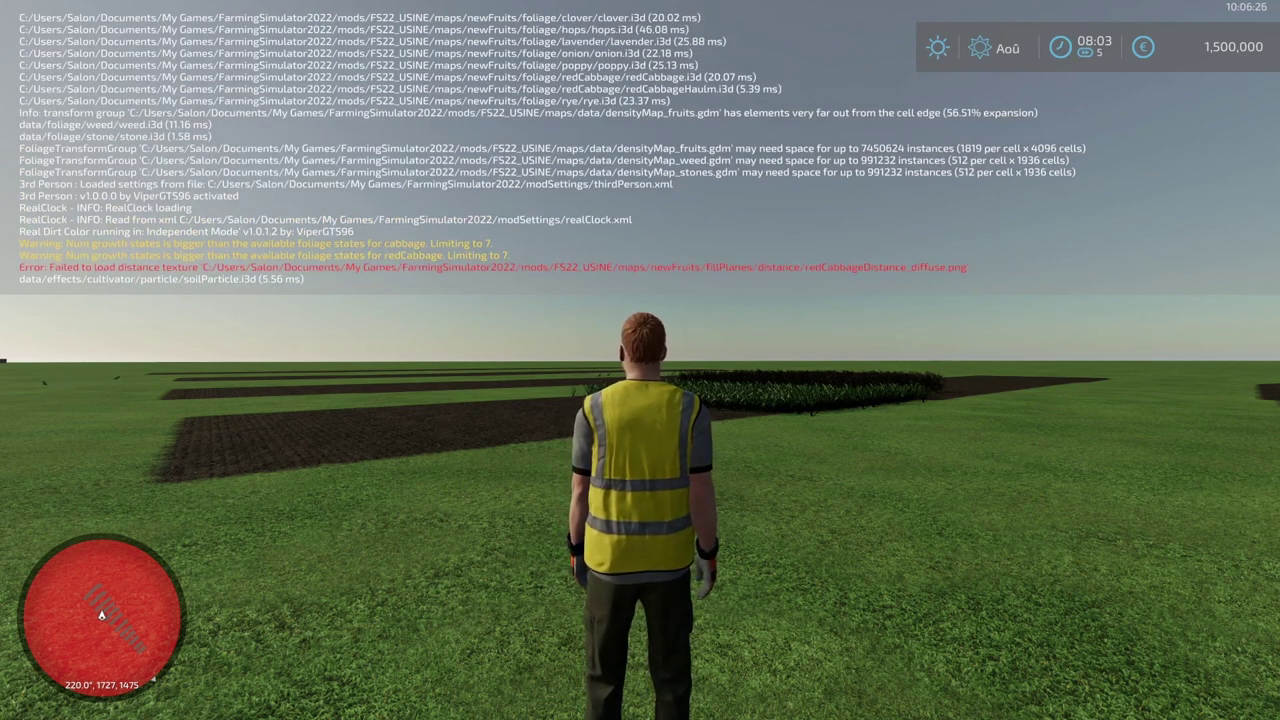
scroll(550, 150, "up", 10)
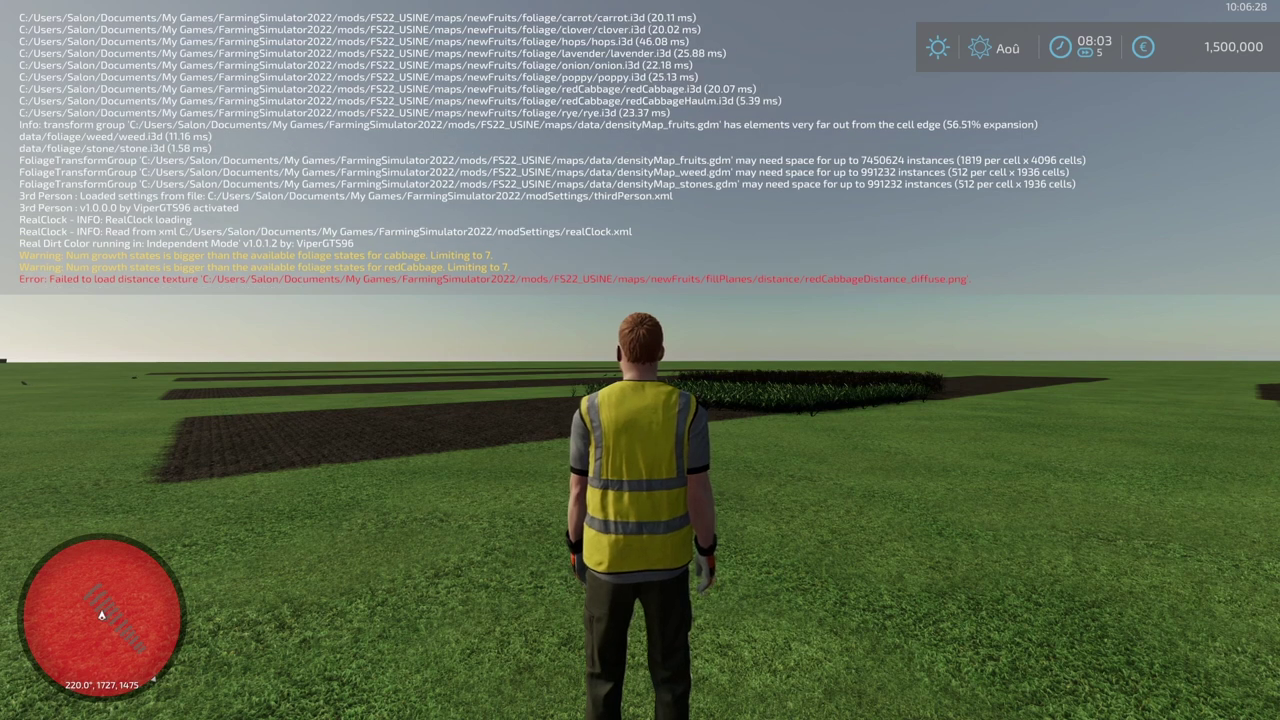
scroll(300, 150, "up", 8)
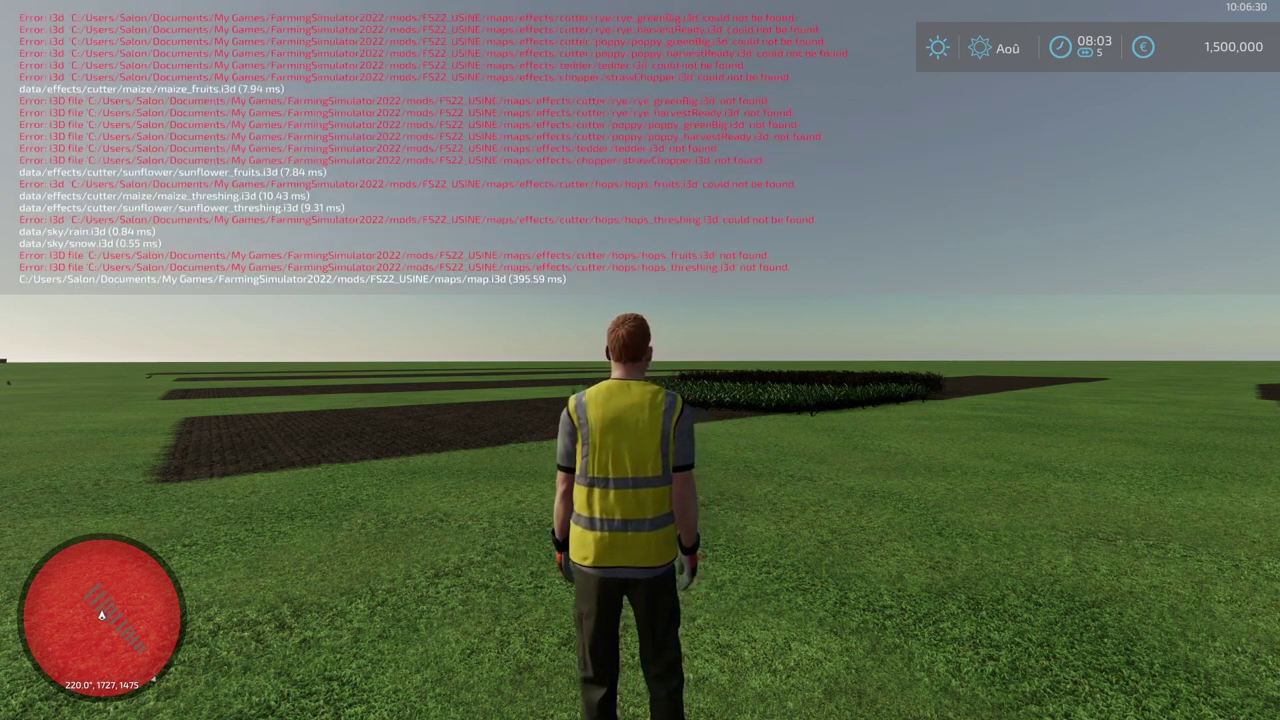
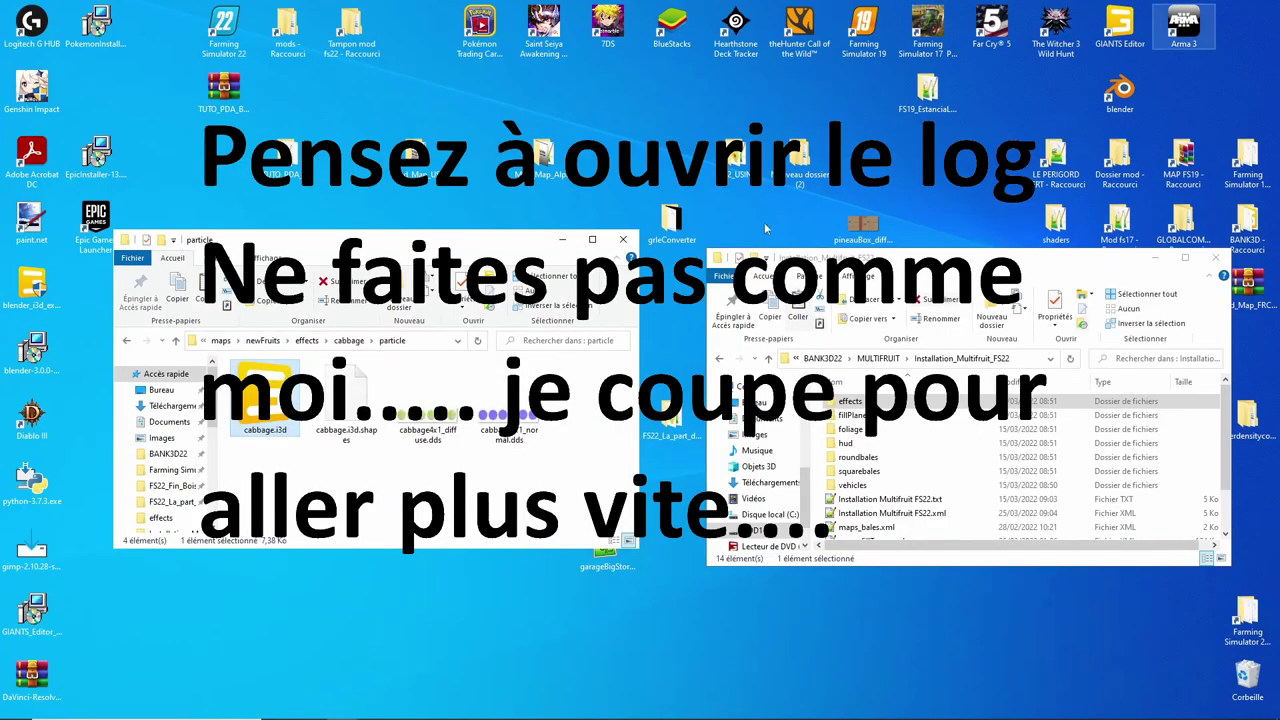
Step: Go up to newFruits/effects on the desktop copy of the map and open cutterEffects.xml from the cutter folder
left_click(176, 341)
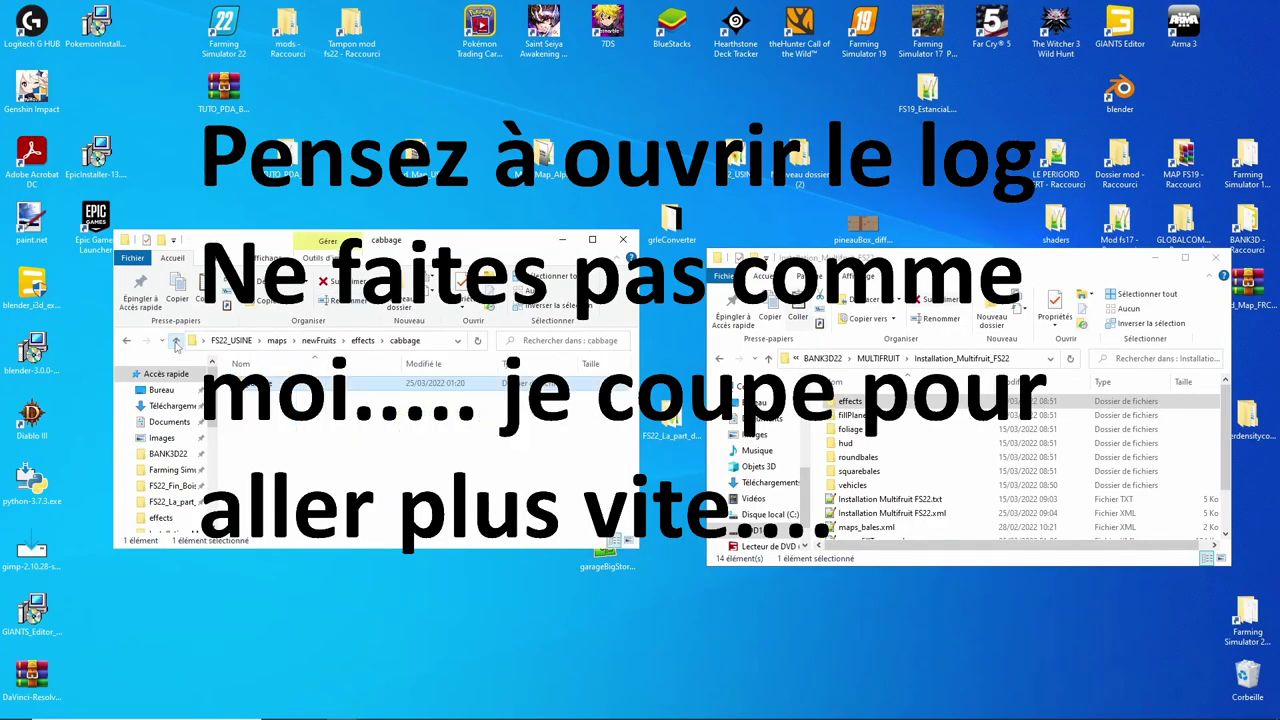
left_click(176, 341)
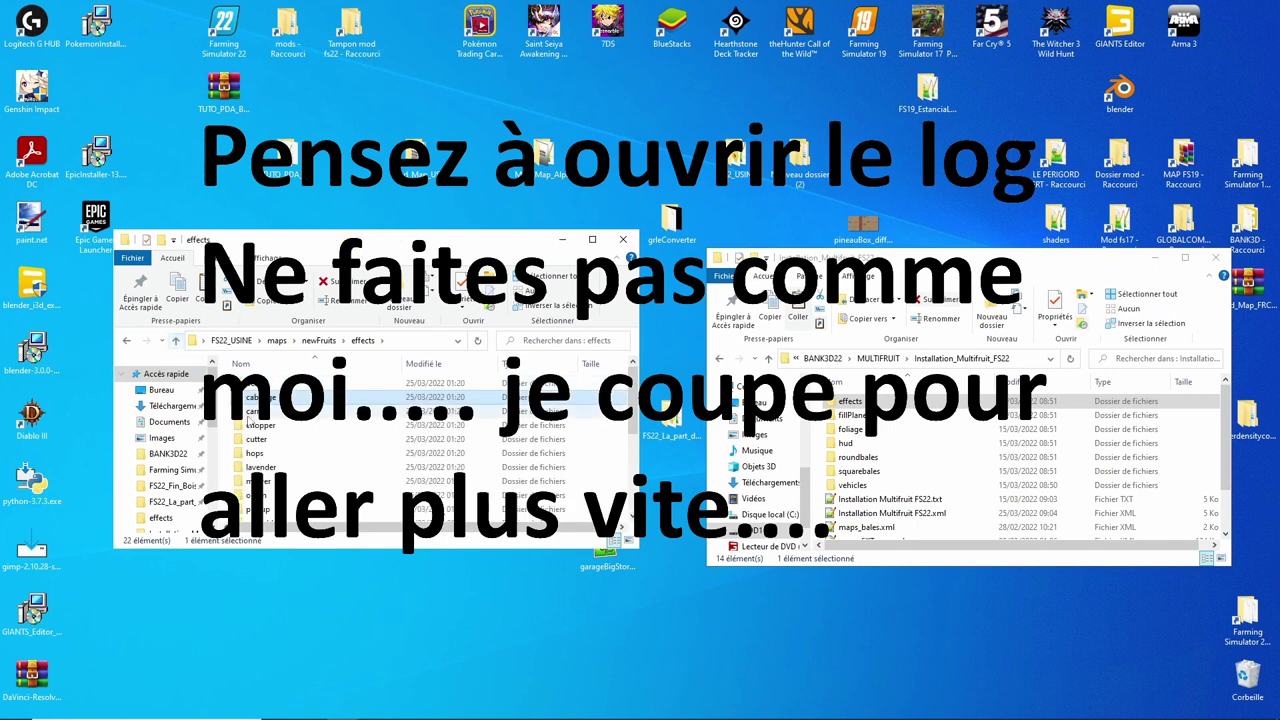
scroll(308, 472, "down", 1)
scroll(308, 472, "up", 1)
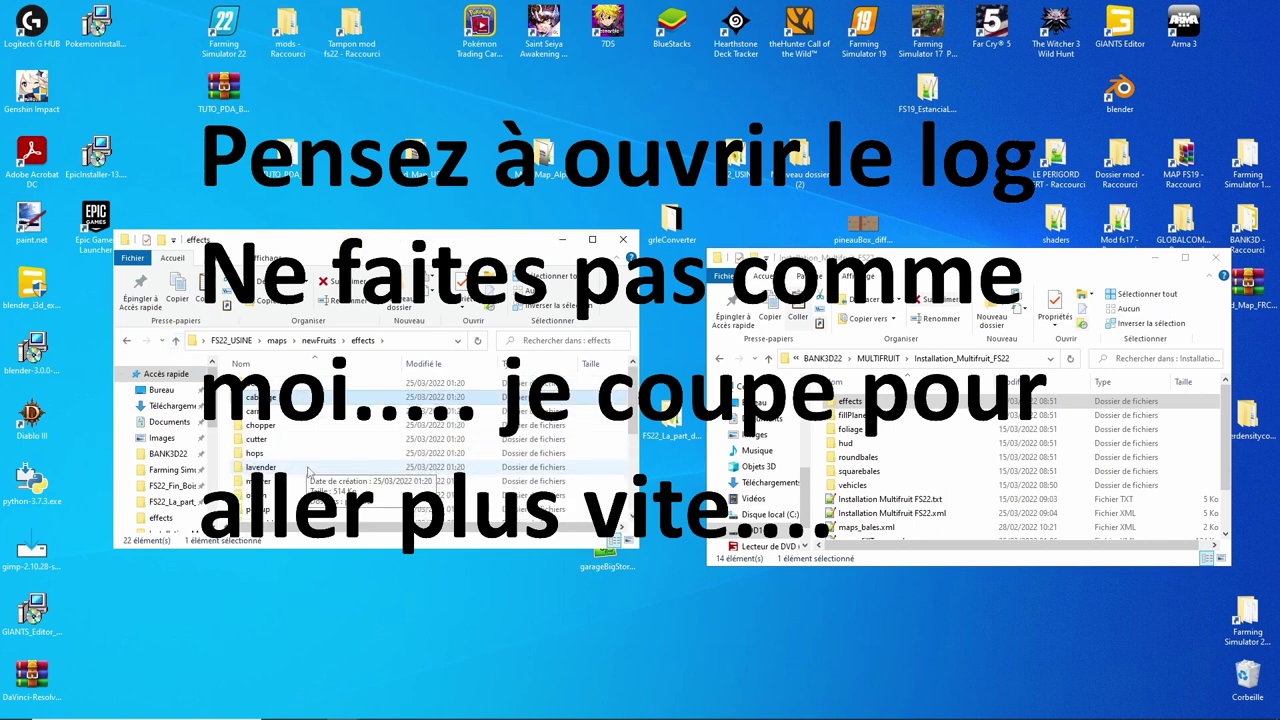
double_click(285, 449)
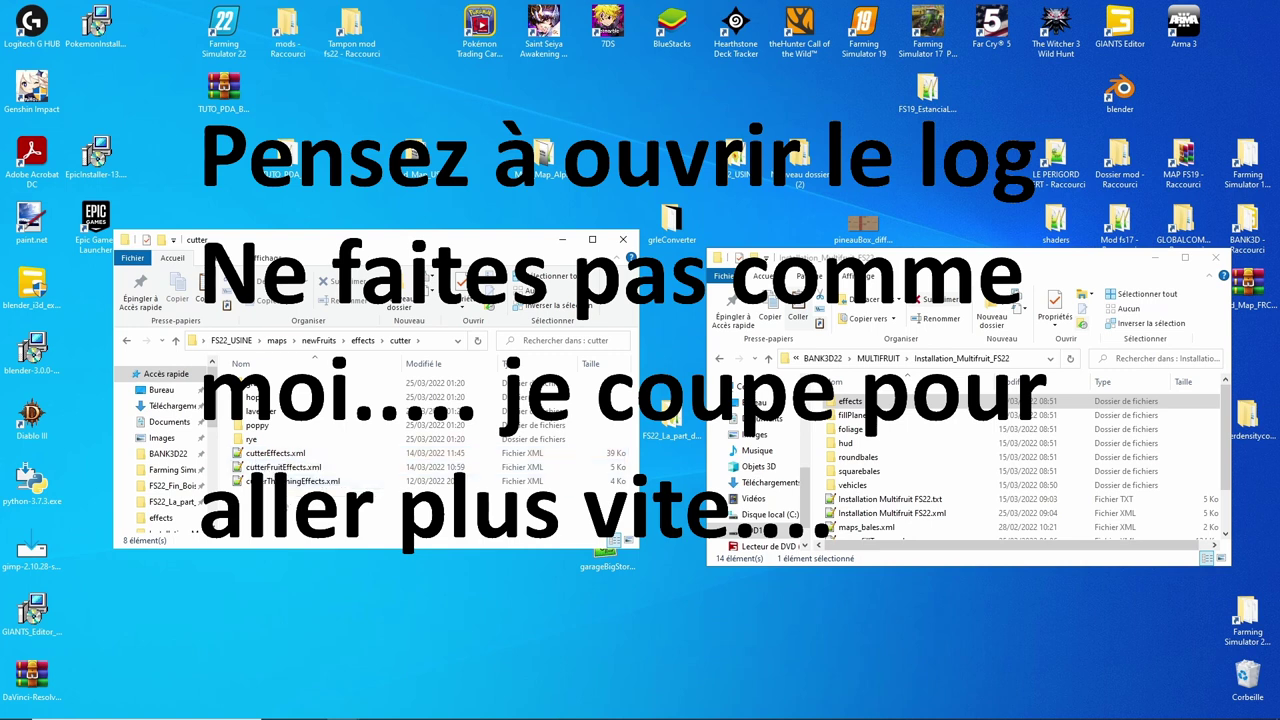
double_click(268, 455)
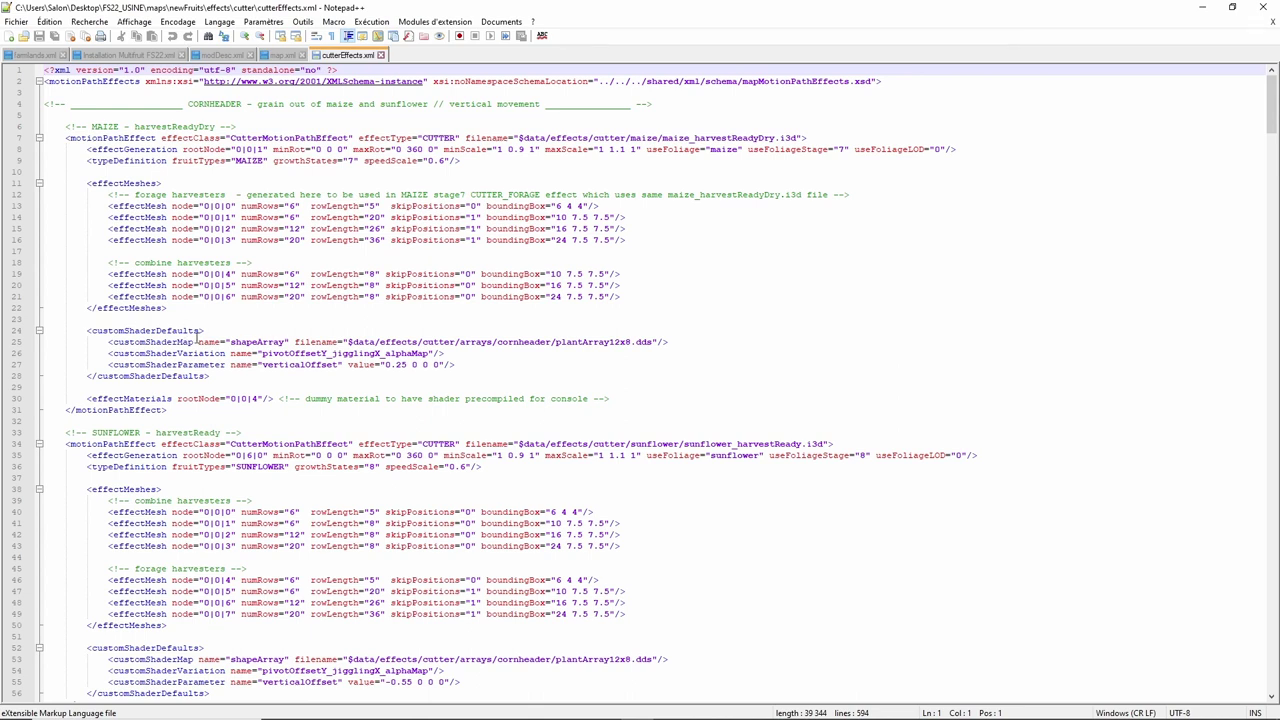
Step: Set up a replacement in cutterEffects.xml that searches for maps/effects and substitutes maps/newFruits/effects
scroll(245, 462, "down", 10)
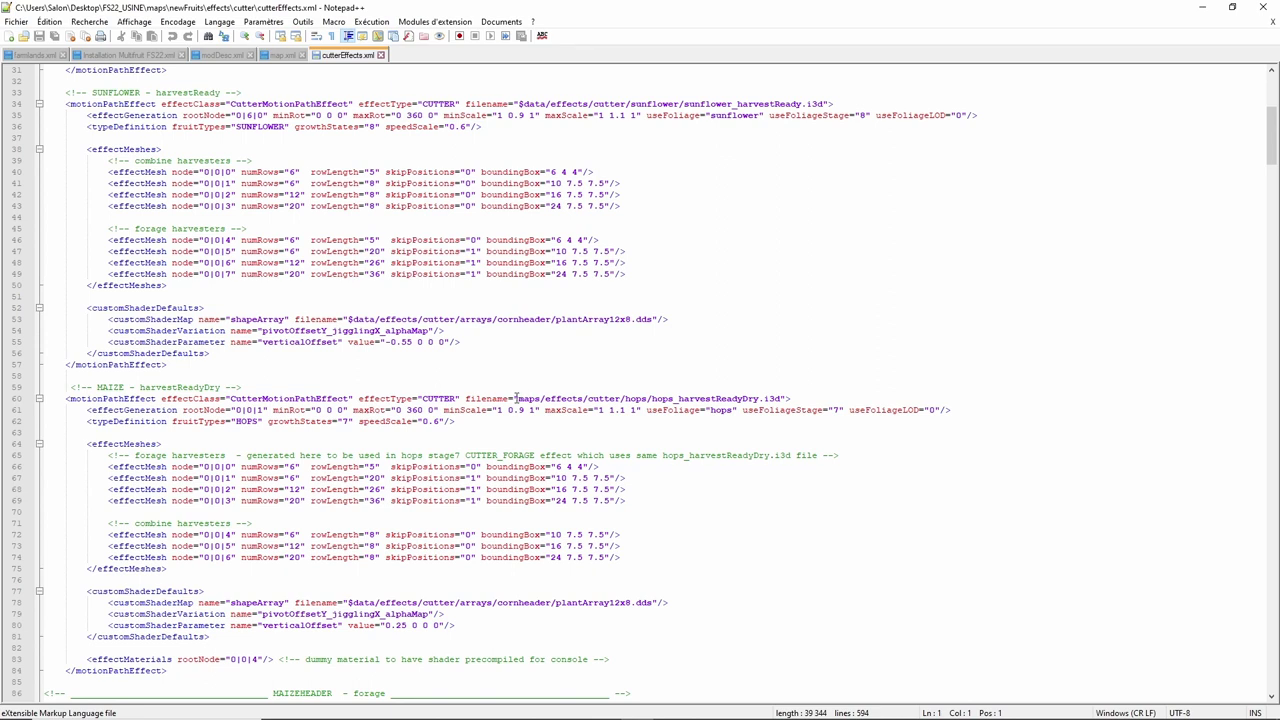
left_click_drag(516, 398, 585, 397)
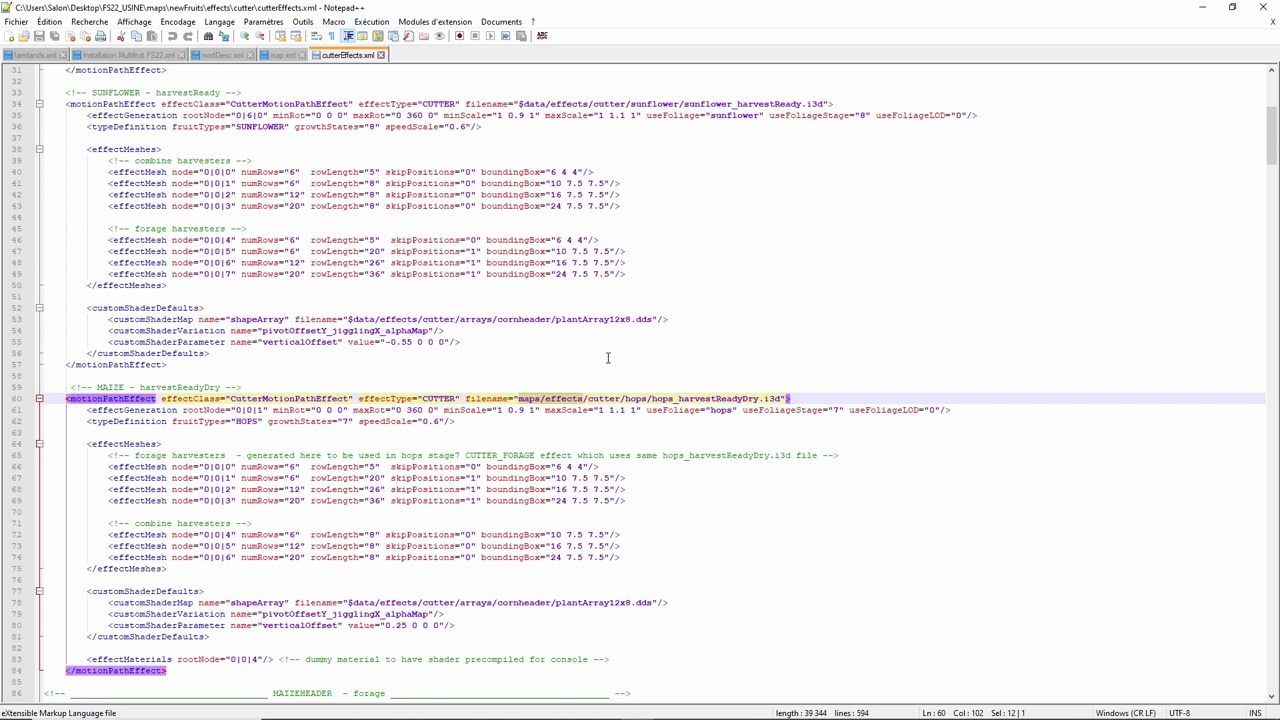
key("ctrl+h")
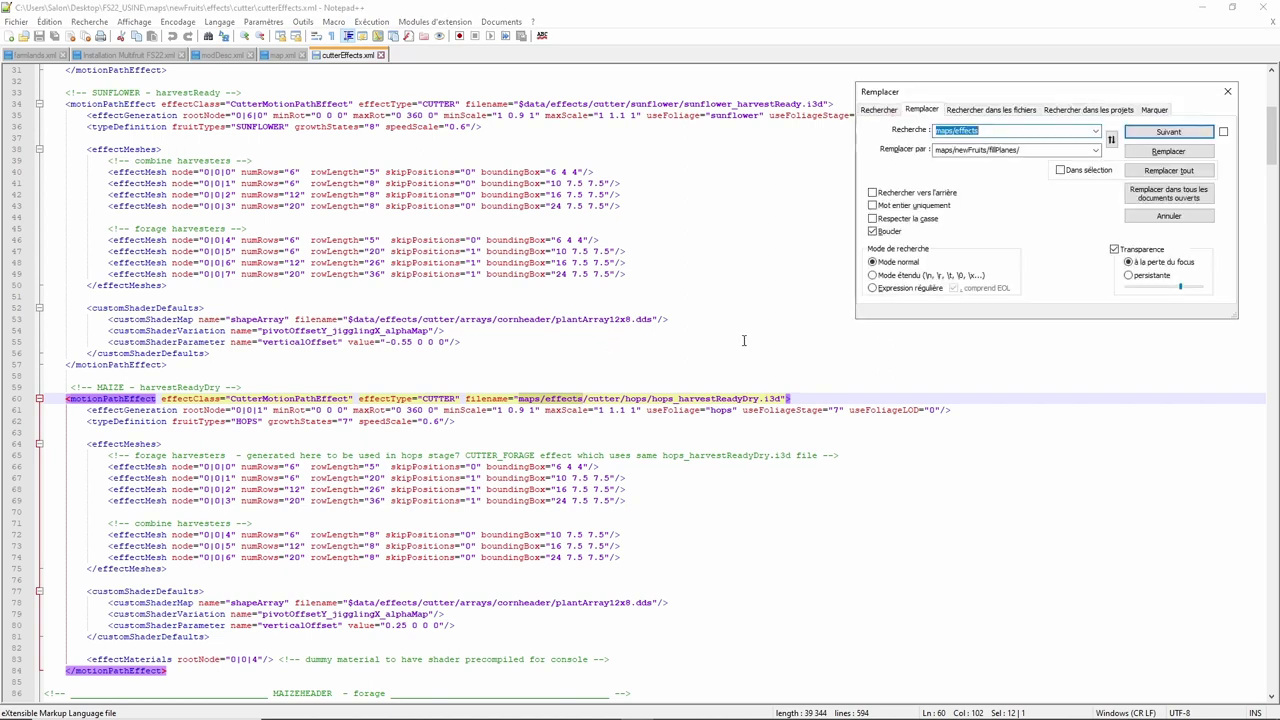
left_click(1020, 150)
left_click_drag(982, 131, 955, 131)
right_click(968, 131)
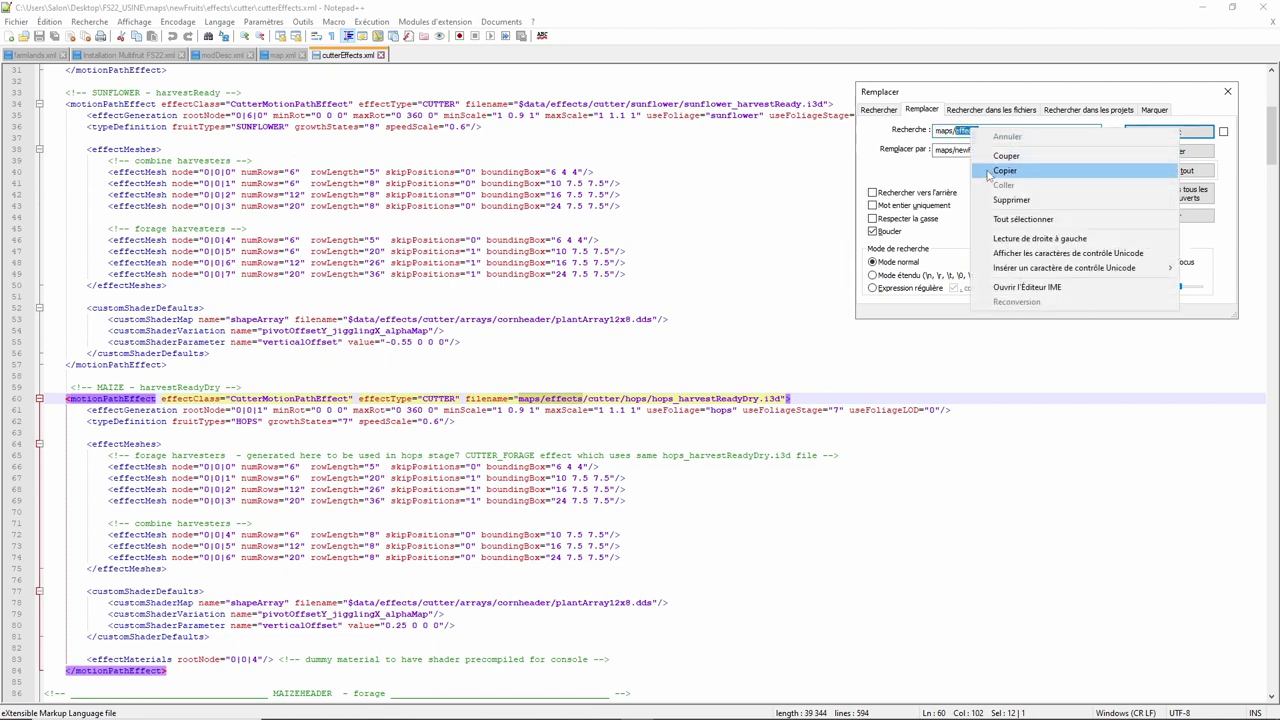
left_click(990, 172)
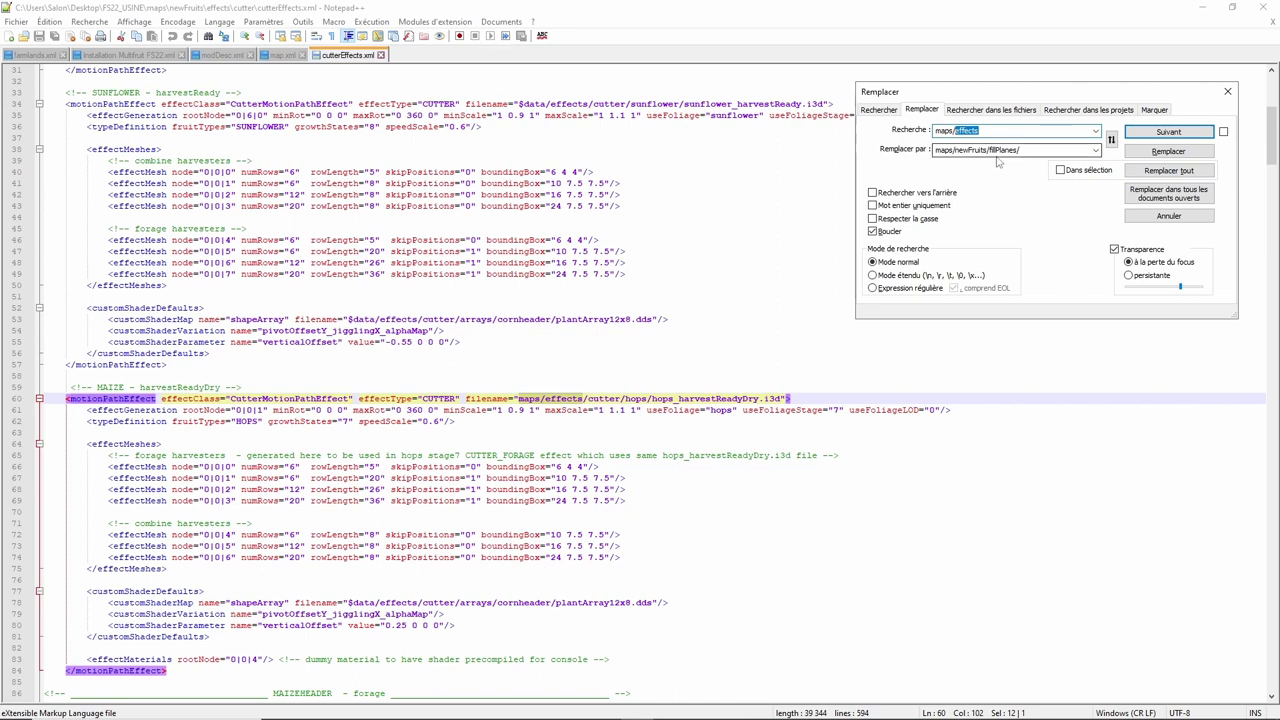
double_click(995, 149)
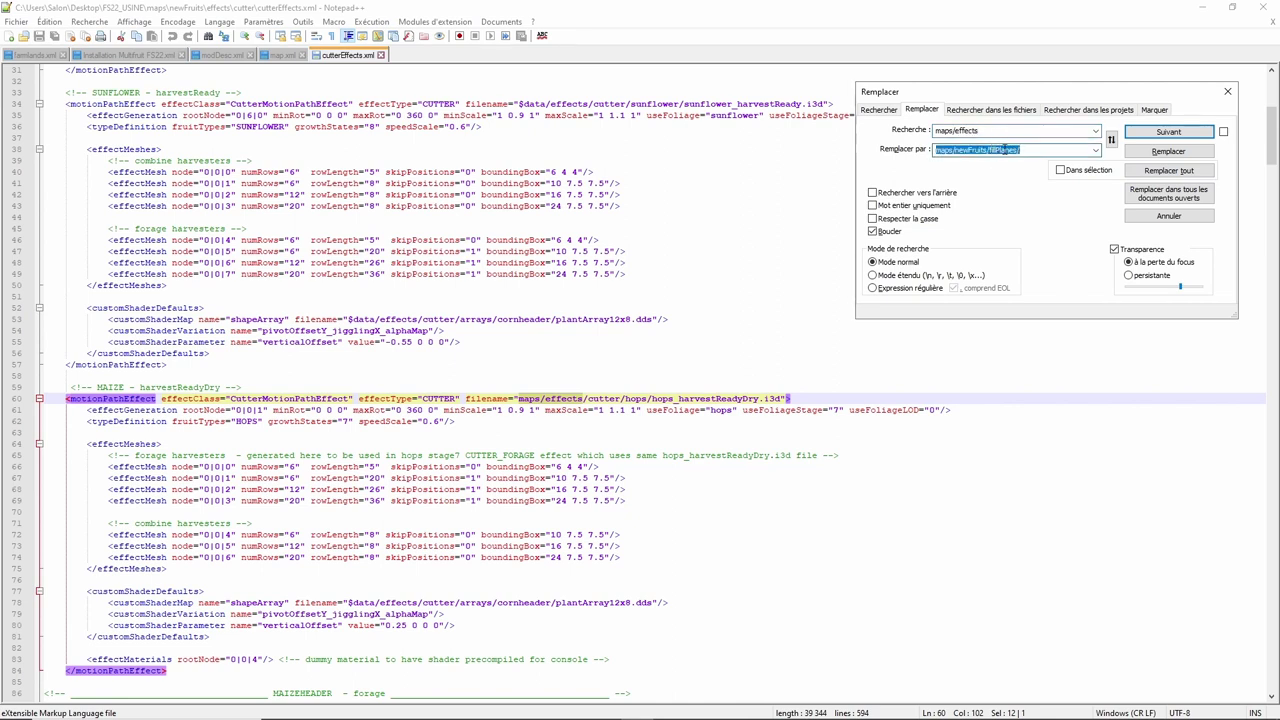
left_click_drag(1026, 150, 990, 150)
right_click(1000, 149)
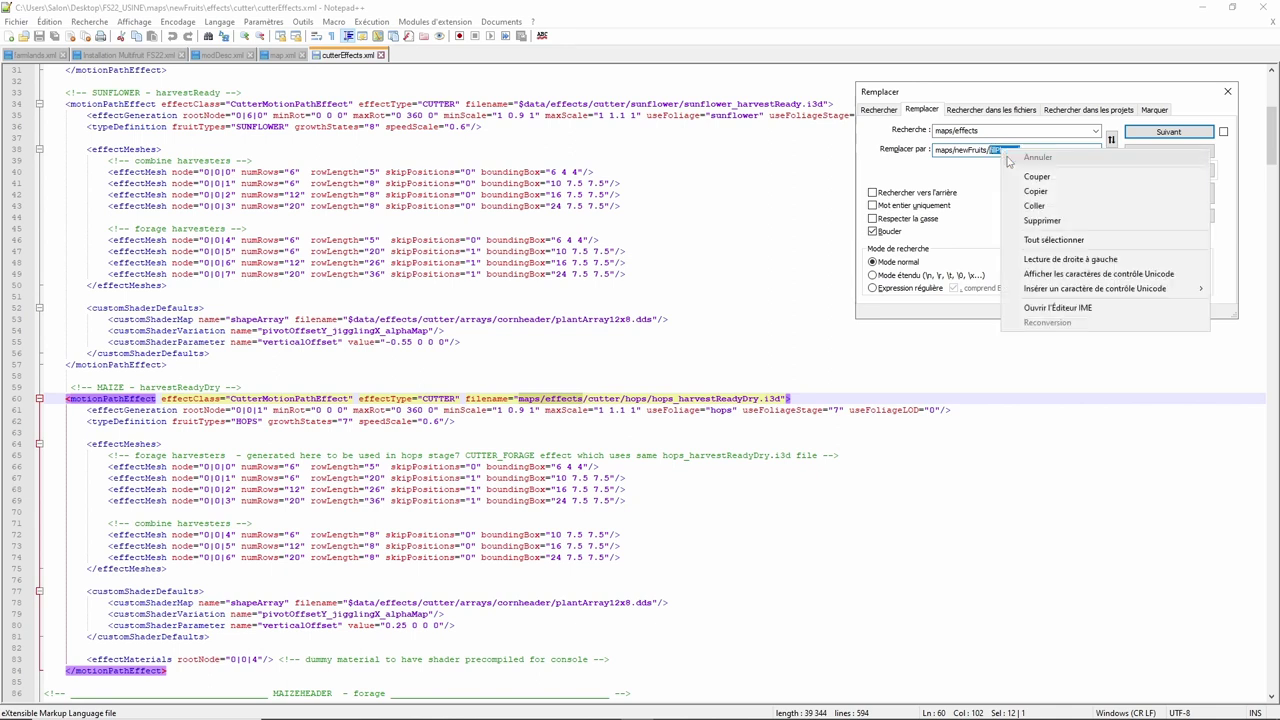
left_click(1033, 206)
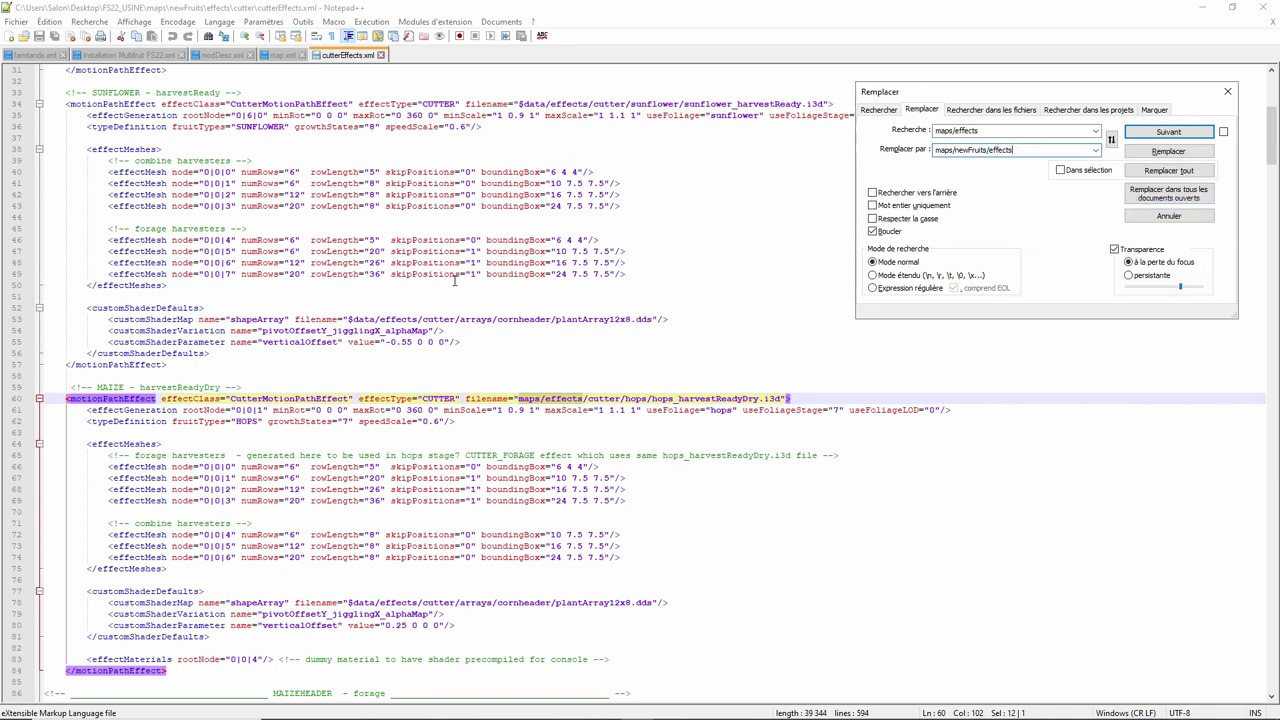
Step: Starting from the beginning of cutterEffects.xml, replace every maps/effects path one by one with maps/newFruits/effects and save the file
scroll(454, 282, "up", 4)
scroll(454, 282, "up", 6)
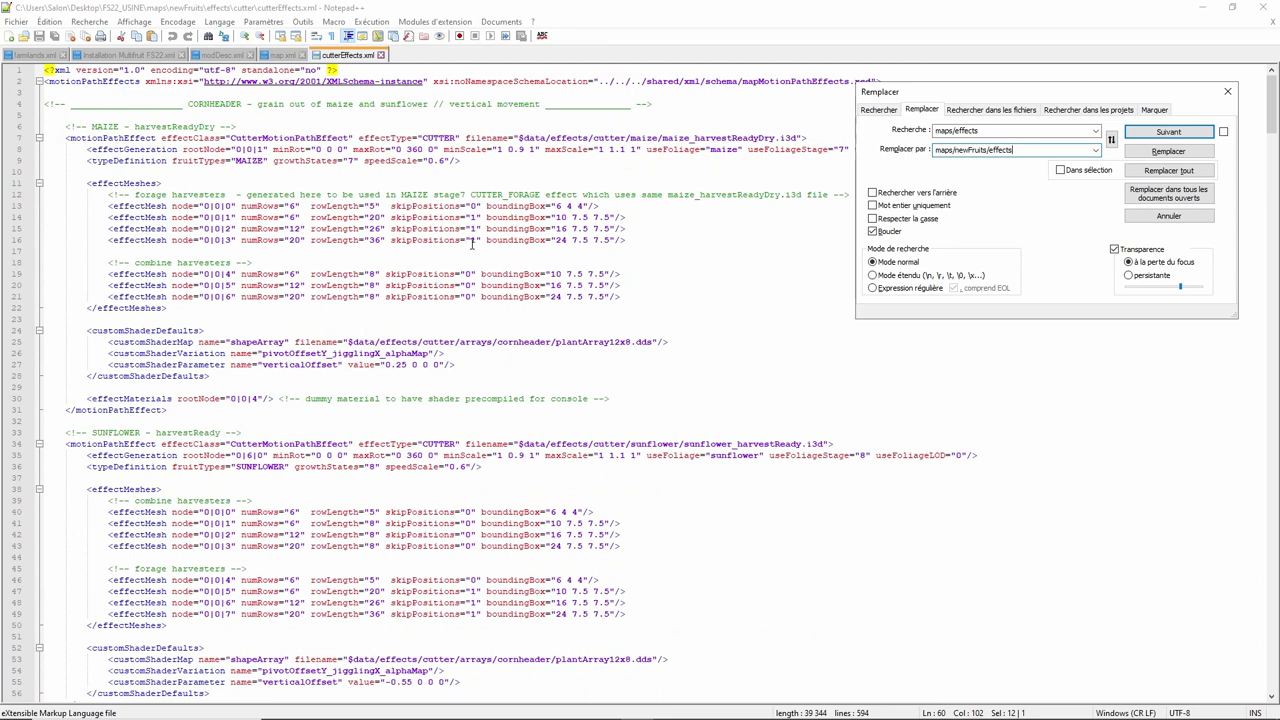
left_click(130, 125)
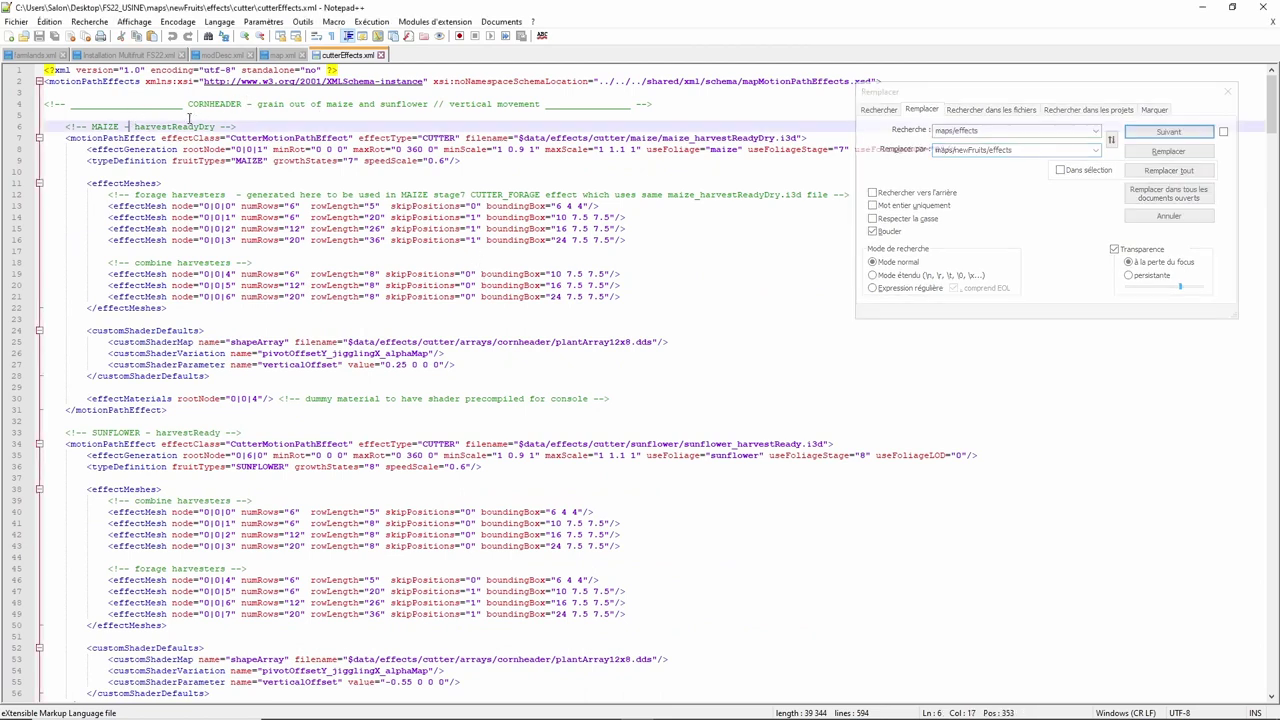
left_click(1162, 134)
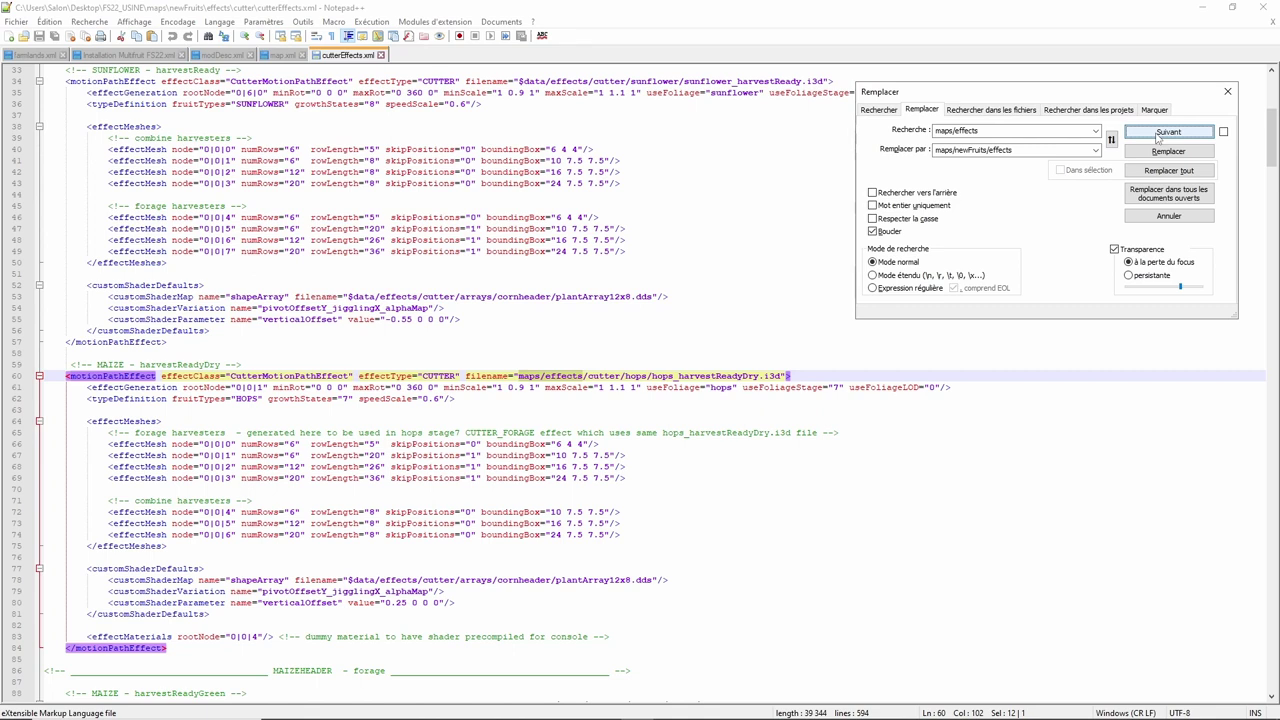
left_click(1165, 152)
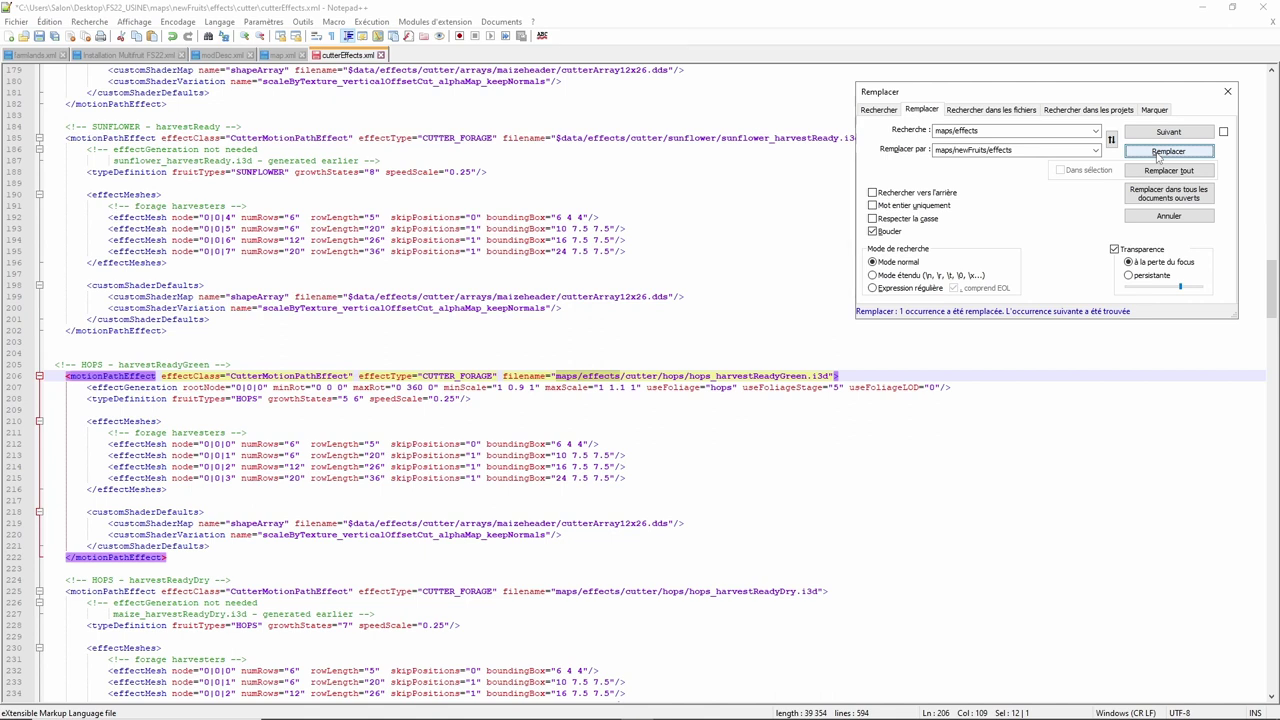
left_click(1166, 151)
left_click(1166, 151)
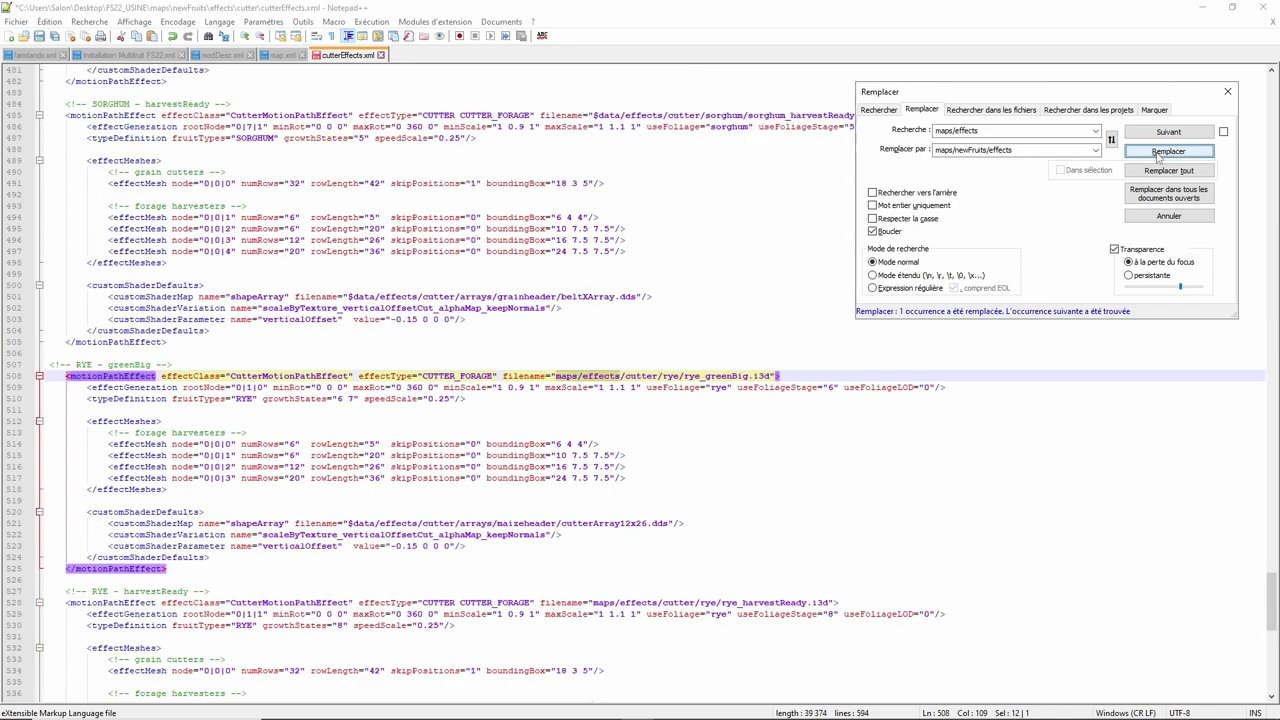
left_click(1158, 152)
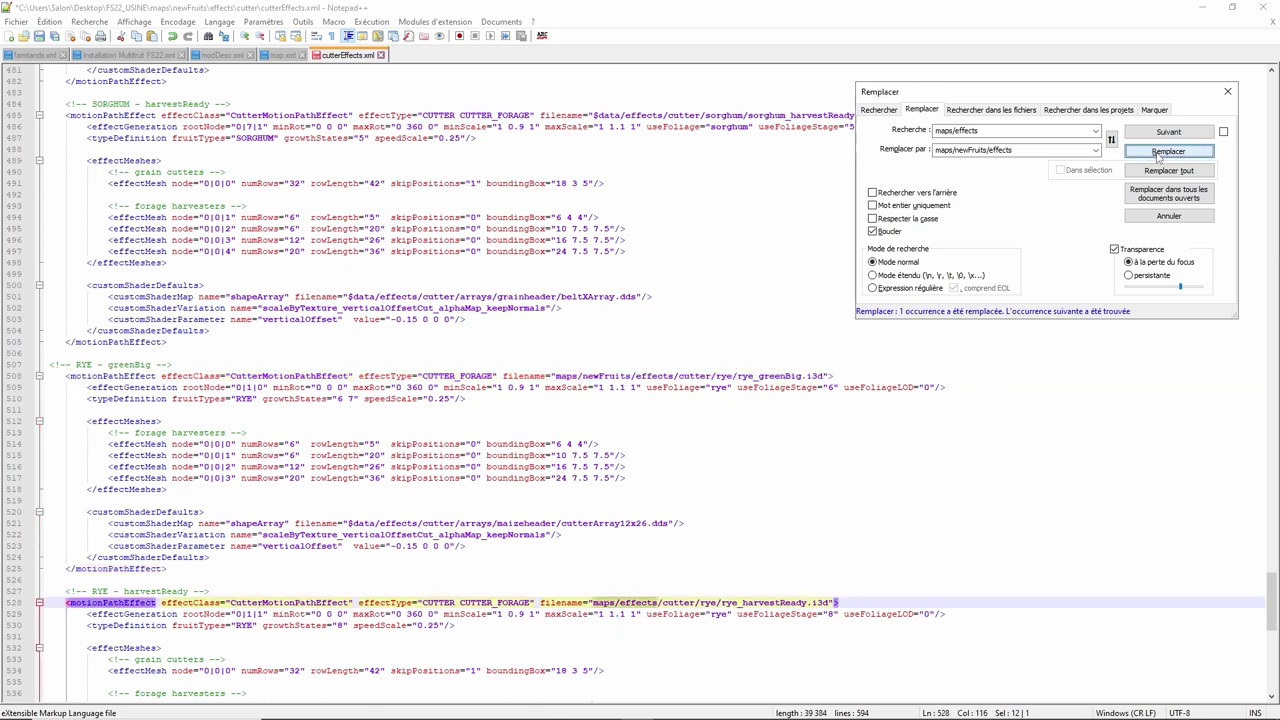
left_click(1158, 152)
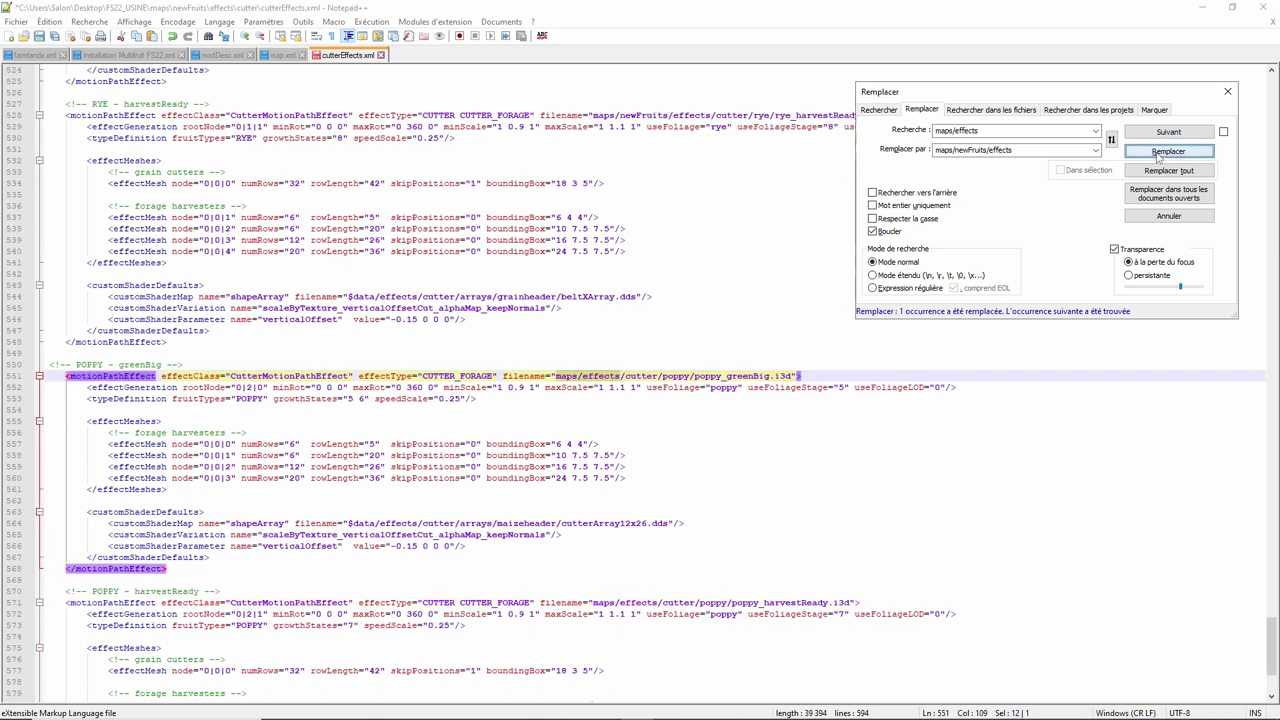
left_click(1158, 152)
left_click(1158, 152)
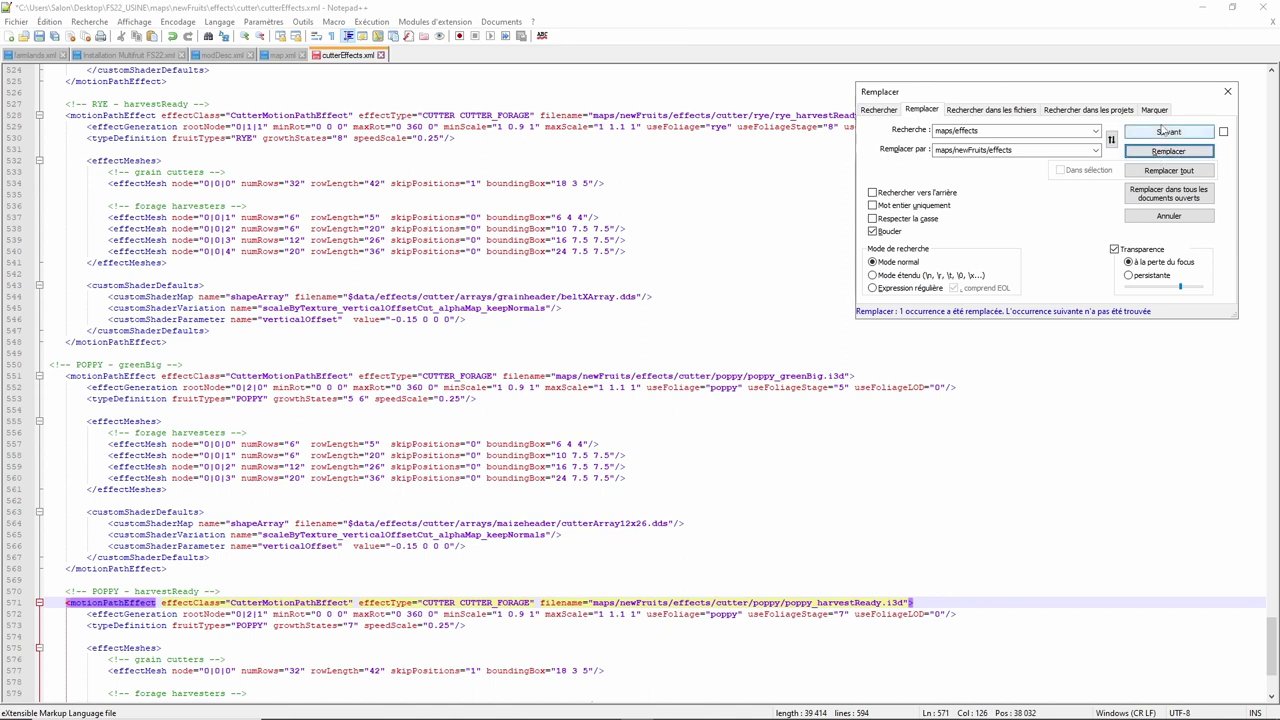
left_click(1165, 133)
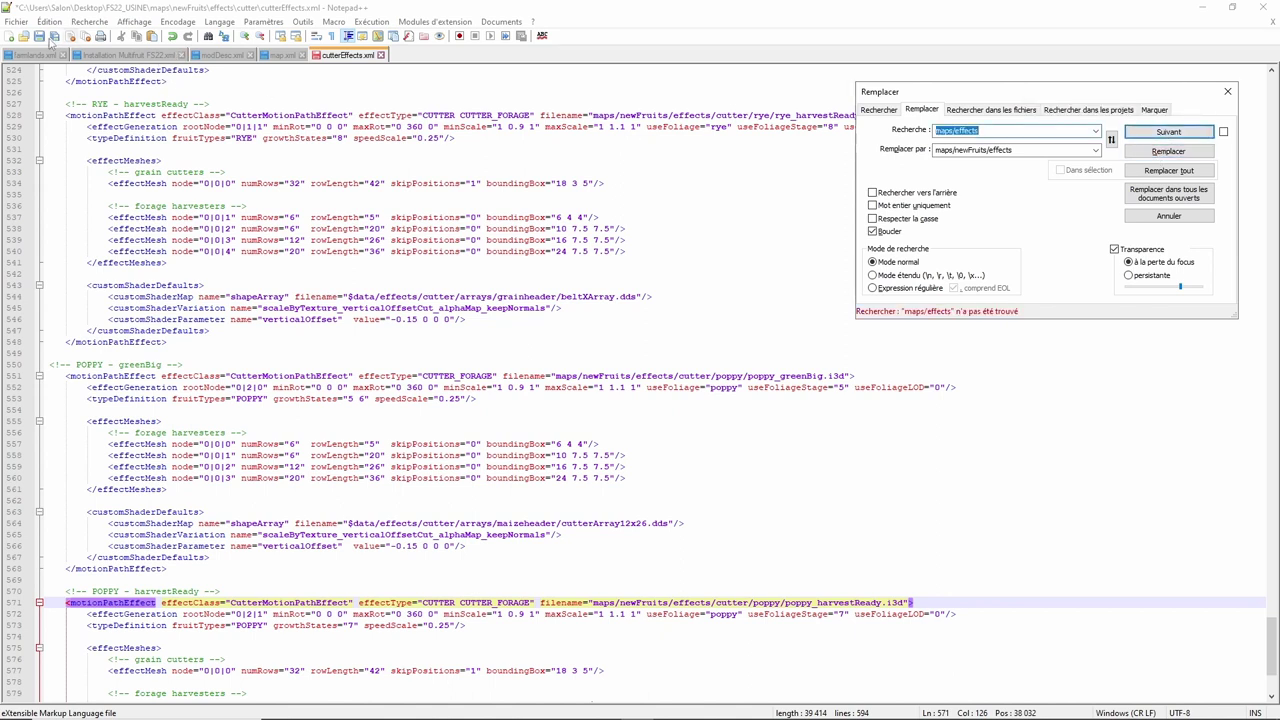
left_click(40, 37)
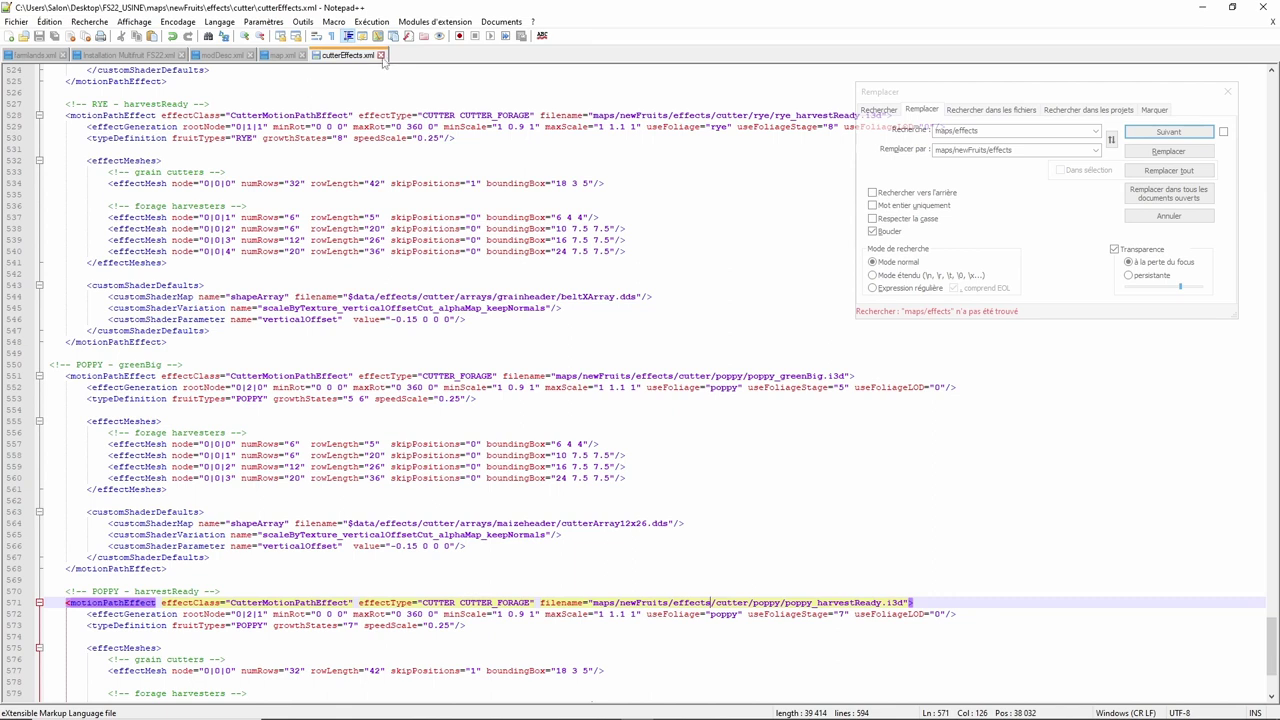
Step: Open cutterFruitEffects.xml from the cutter folder, replace its maps/effects paths with maps/newFruits/effects and save it
left_click(1202, 8)
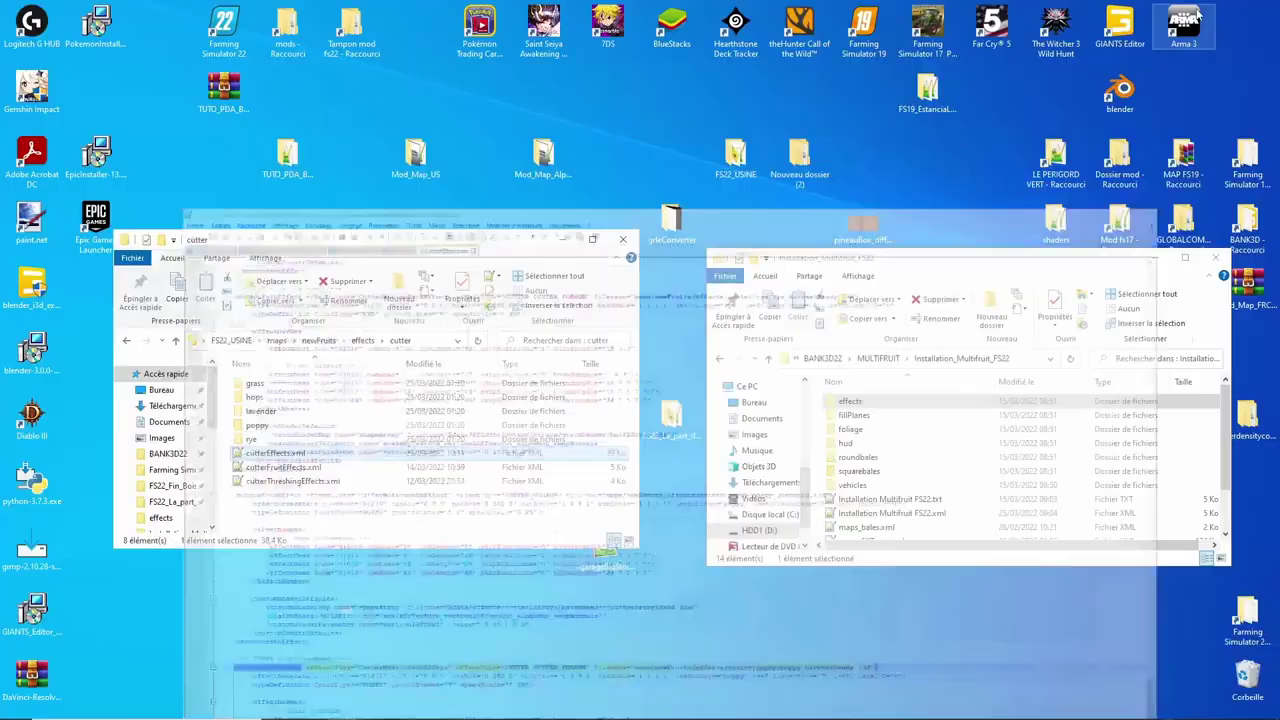
left_click(264, 468)
double_click(264, 468)
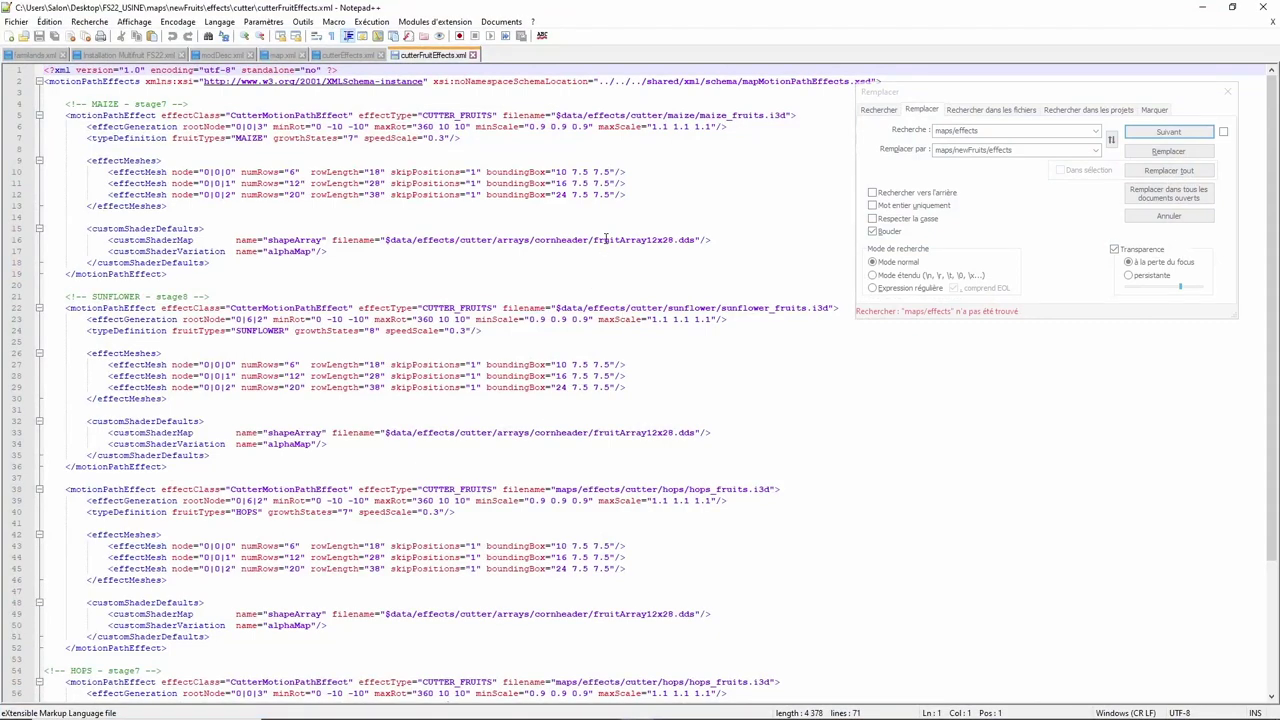
left_click(1150, 133)
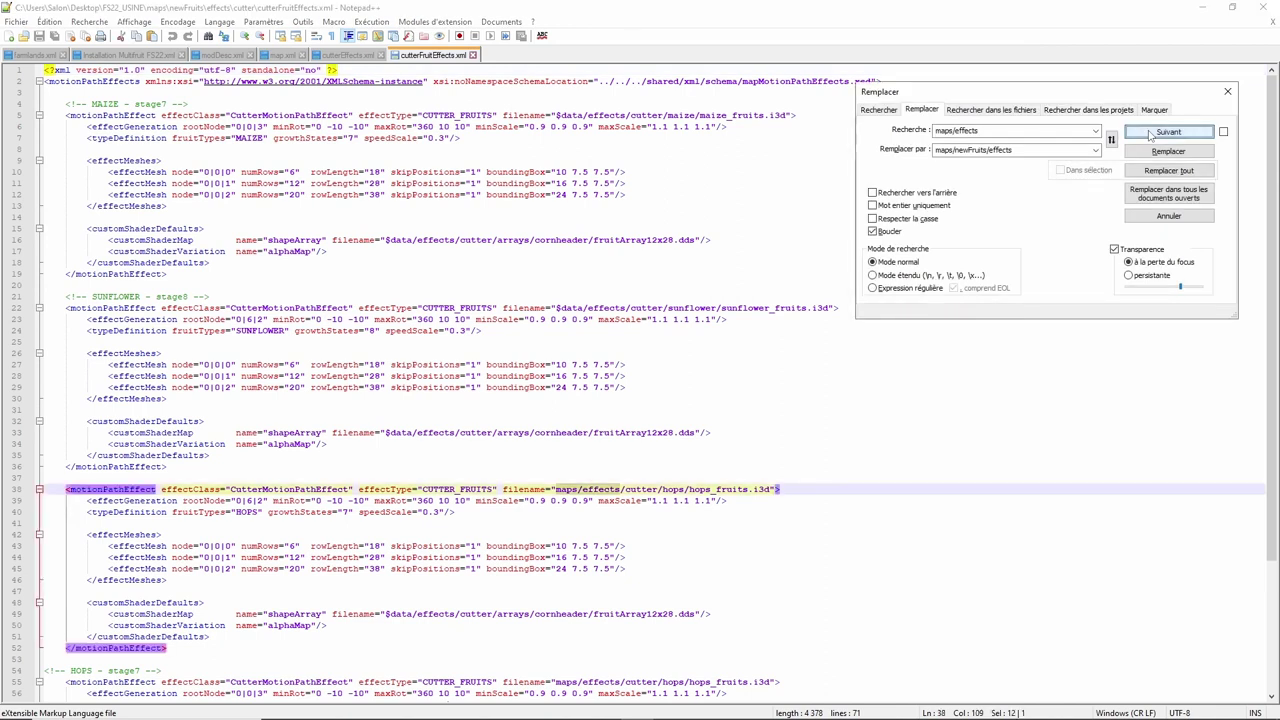
left_click(1160, 151)
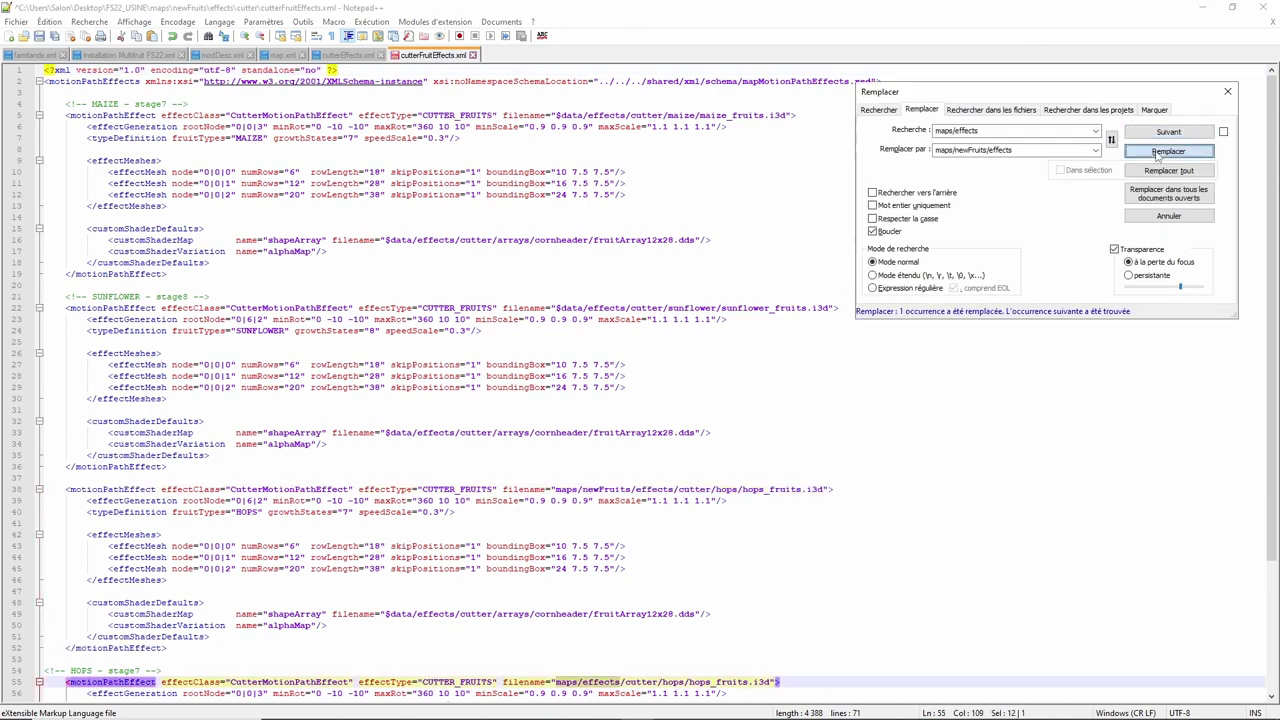
left_click(1165, 151)
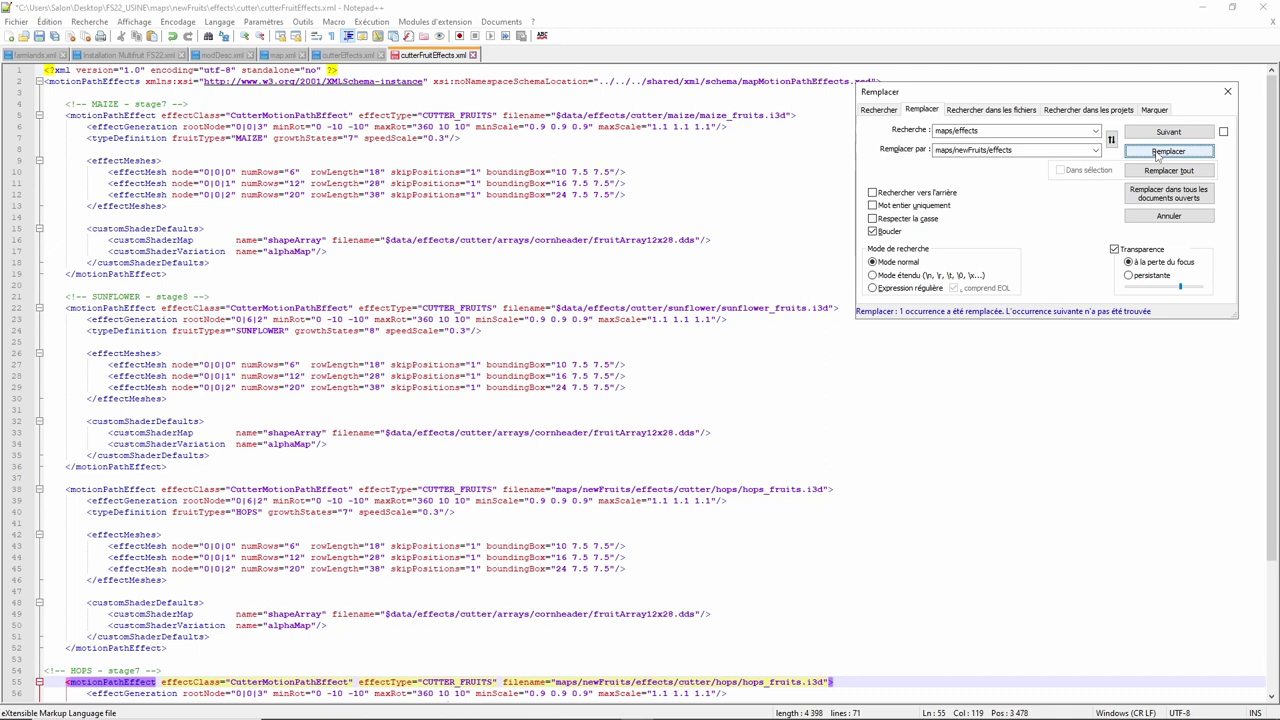
left_click(1160, 152)
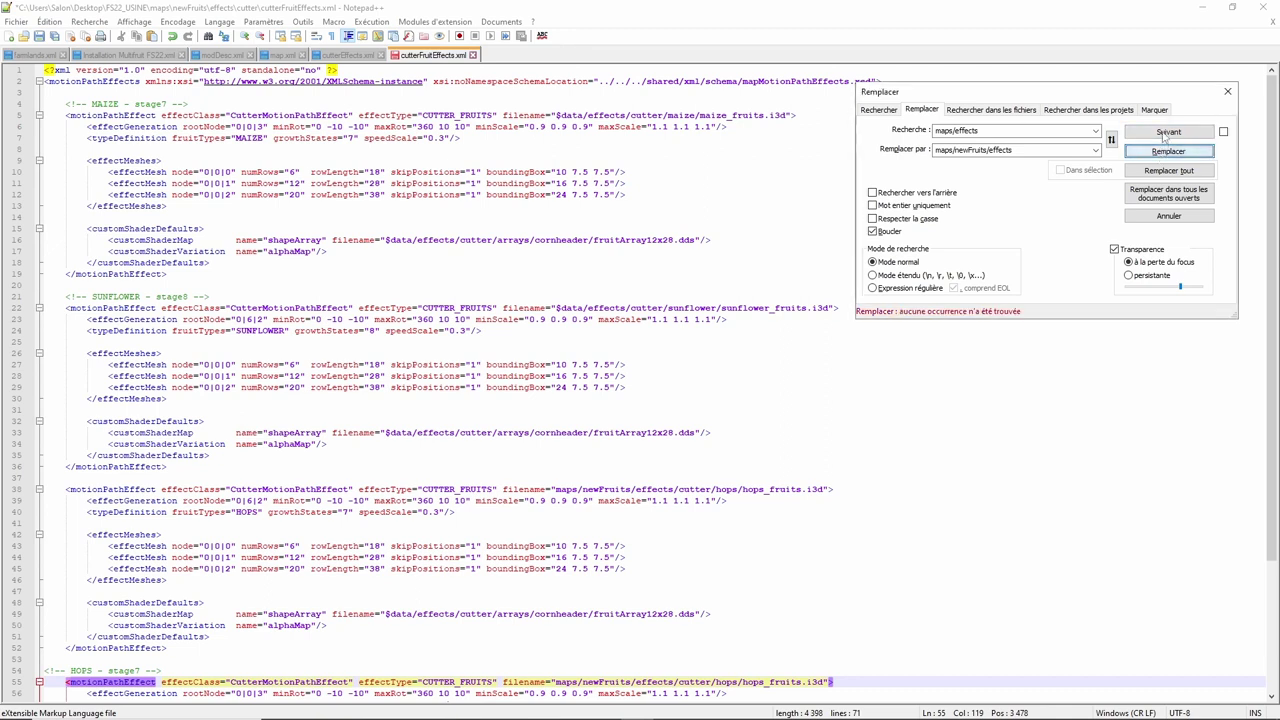
left_click(1168, 131)
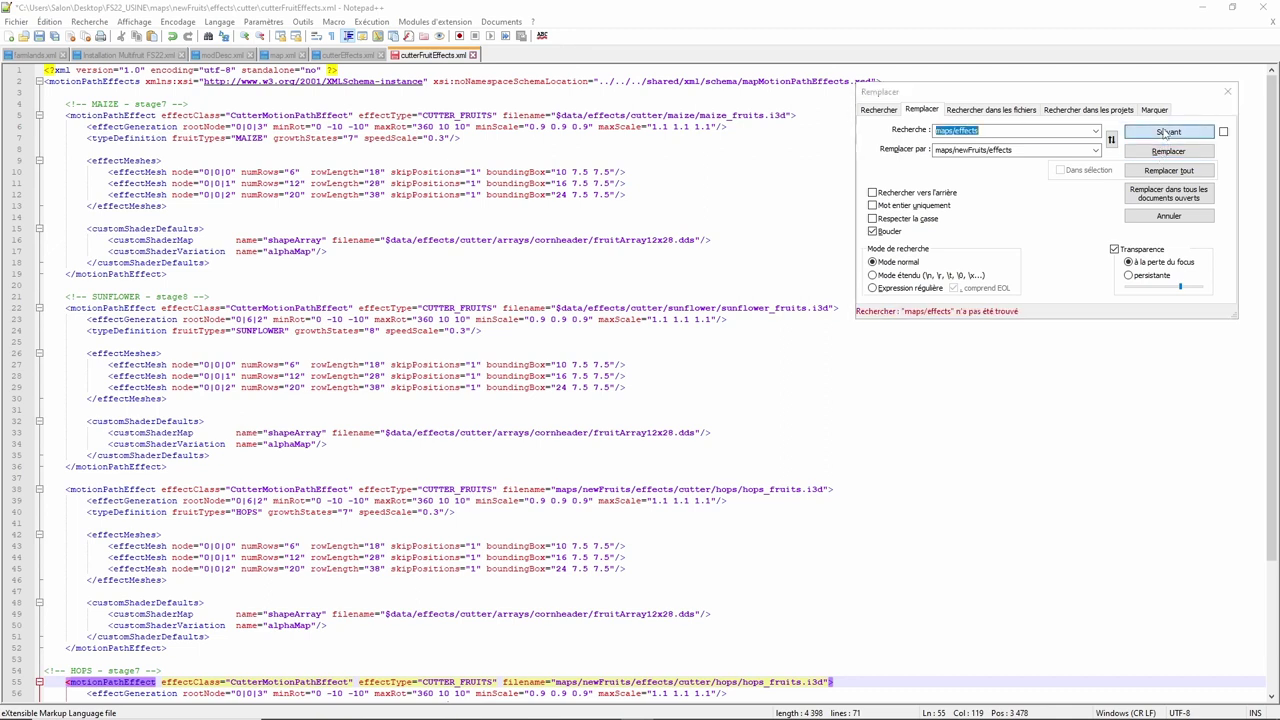
left_click(39, 36)
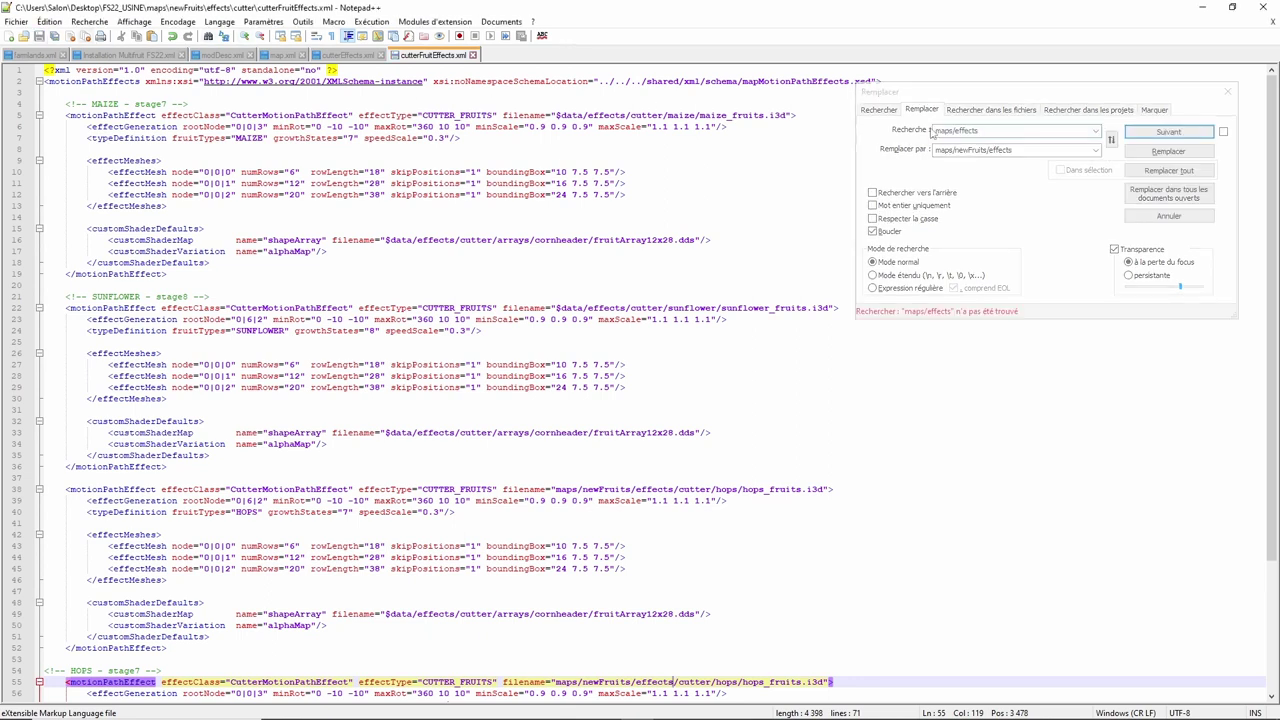
Step: Open cutterThreshingEffects.xml from the cutter folder, replace the hops maps/effects path with maps/newFruits/effects and save it
left_click(1205, 11)
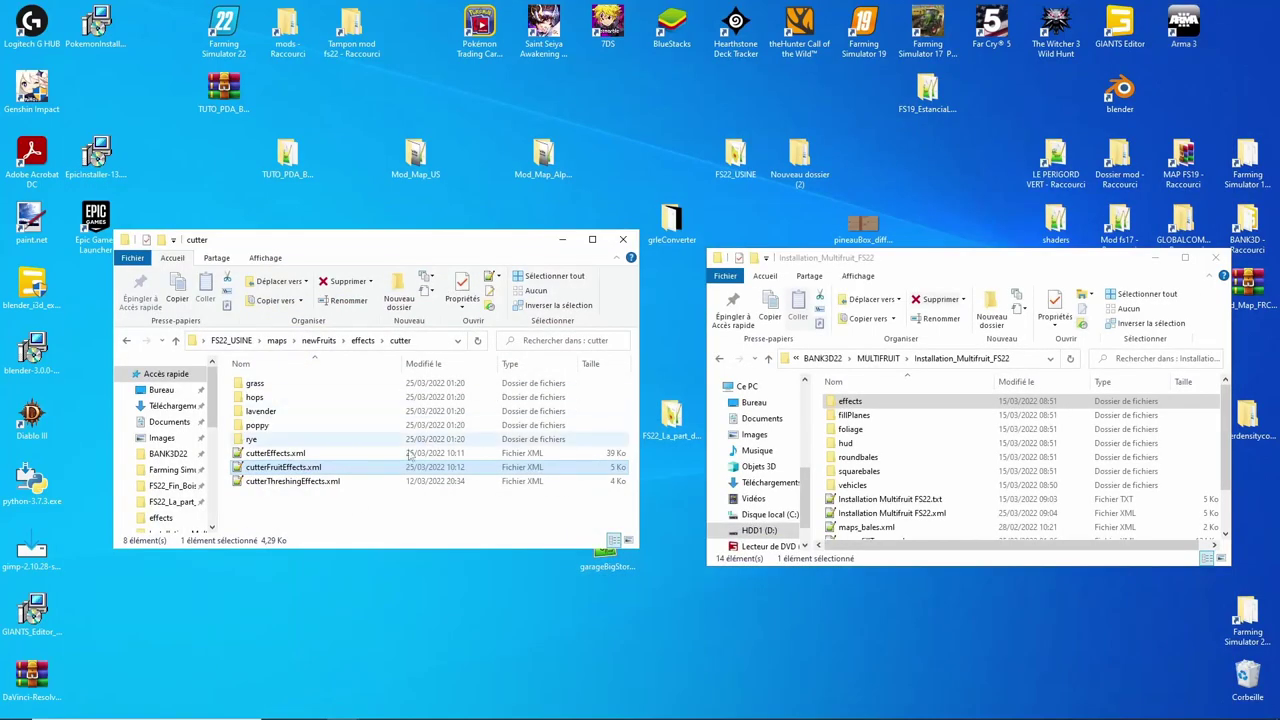
double_click(300, 483)
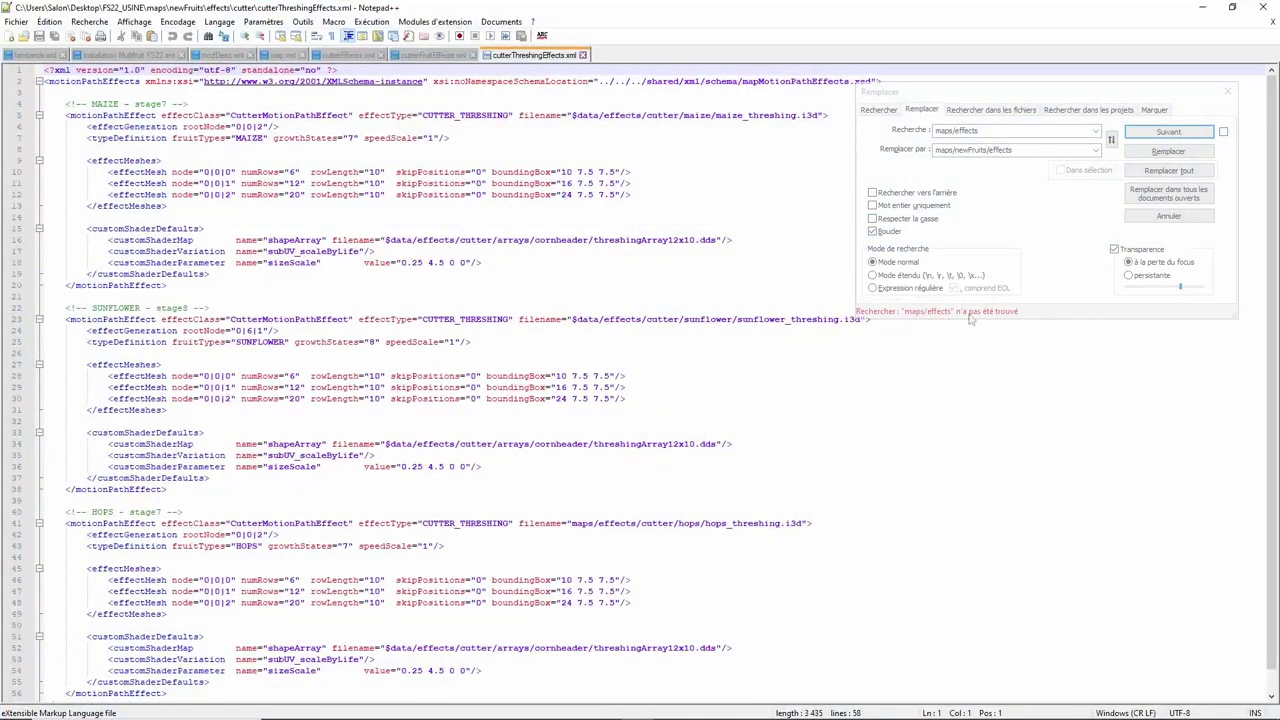
left_click(1168, 132)
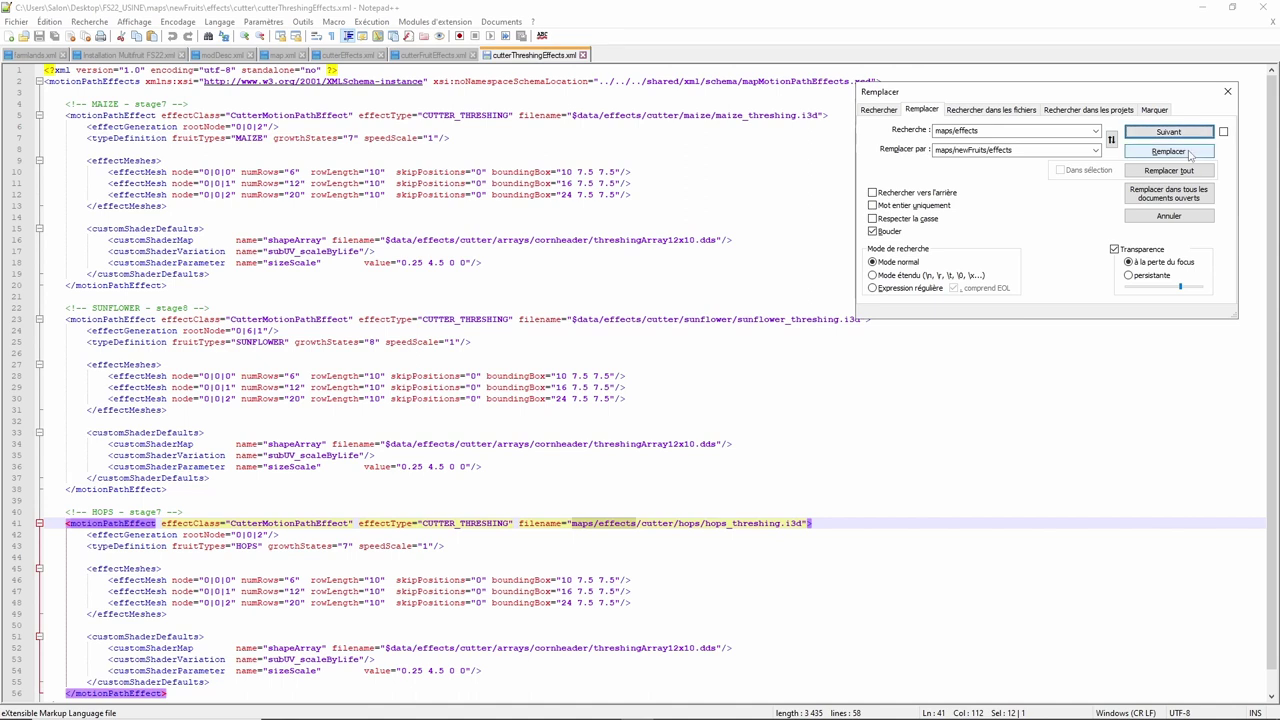
left_click(1190, 153)
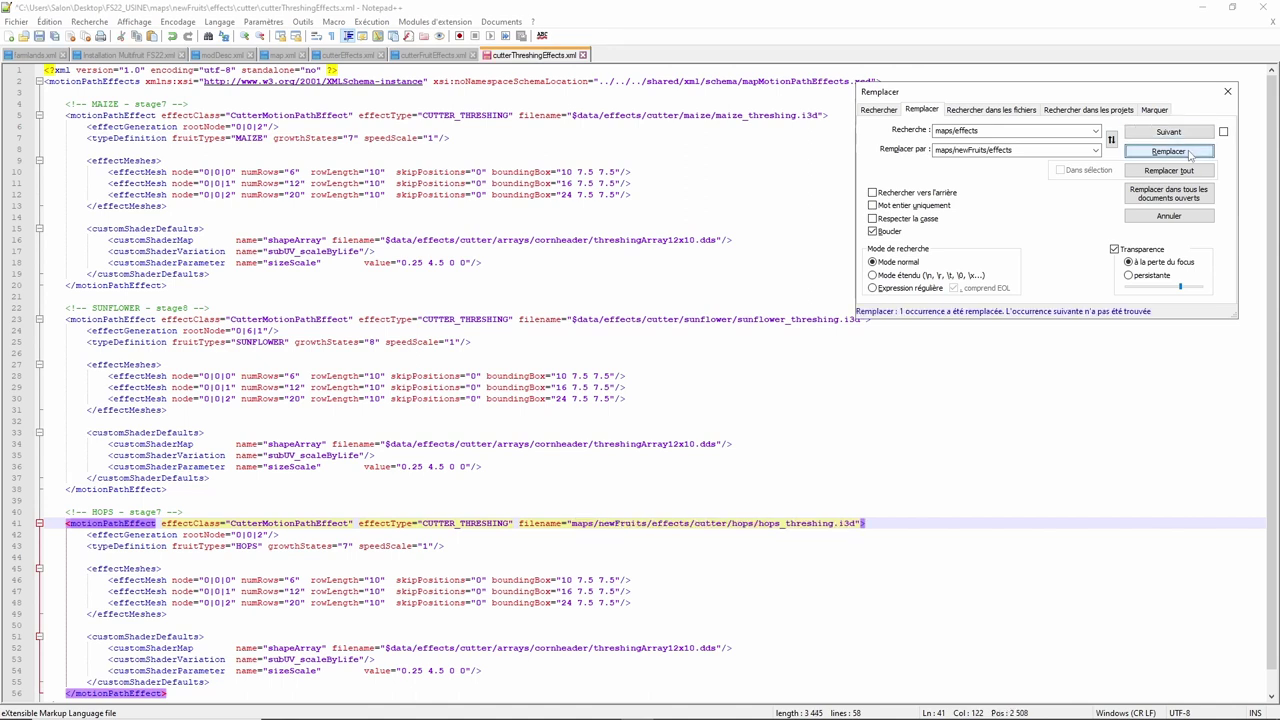
left_click(1189, 152)
left_click(1187, 151)
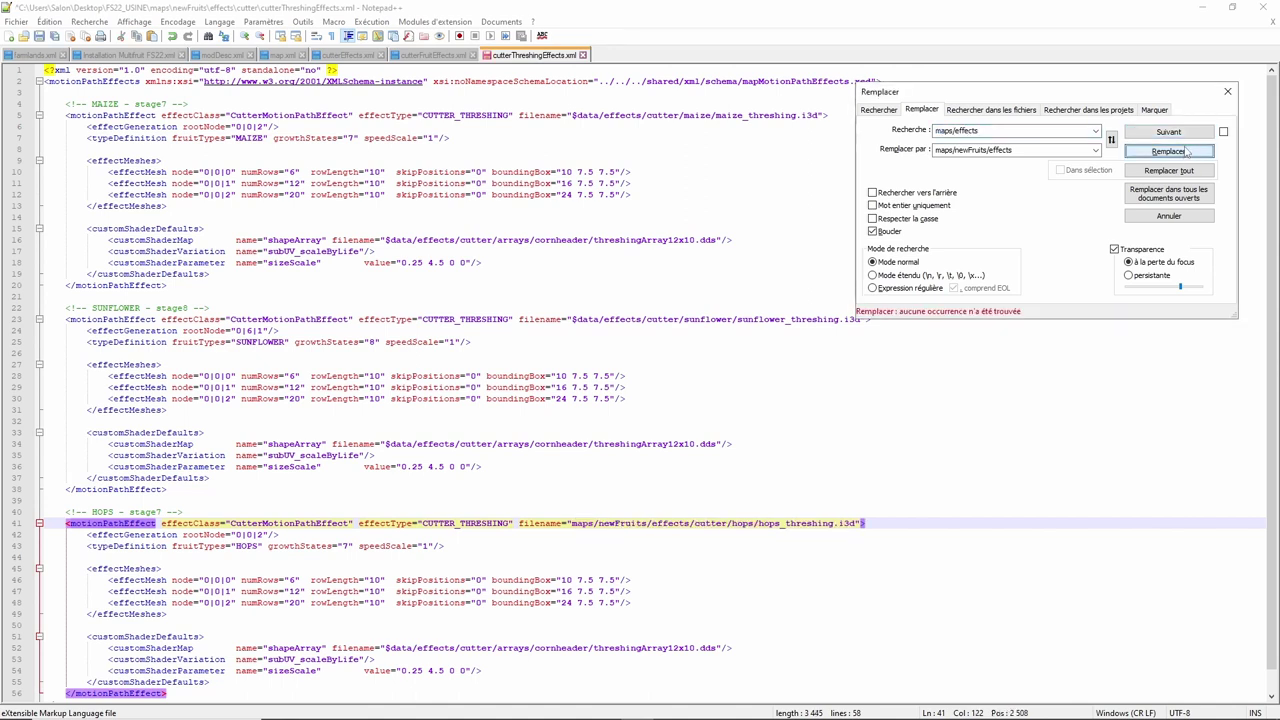
left_click(1187, 151)
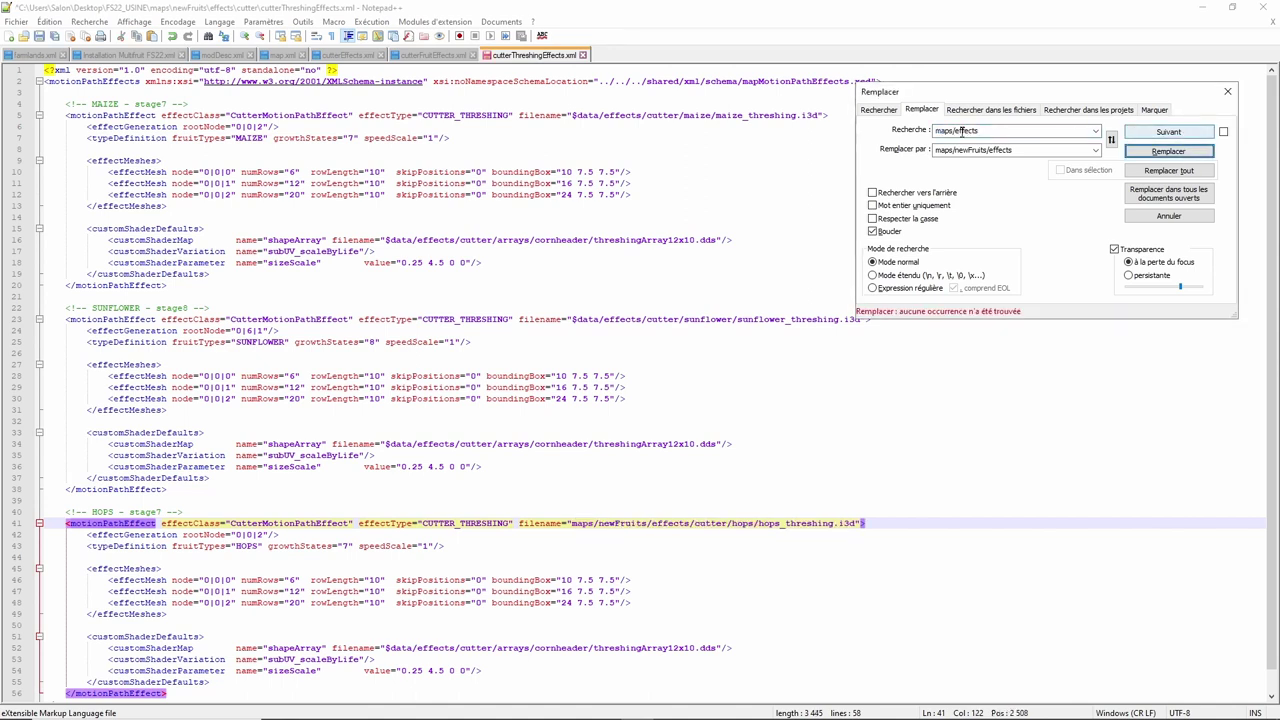
left_click(40, 37)
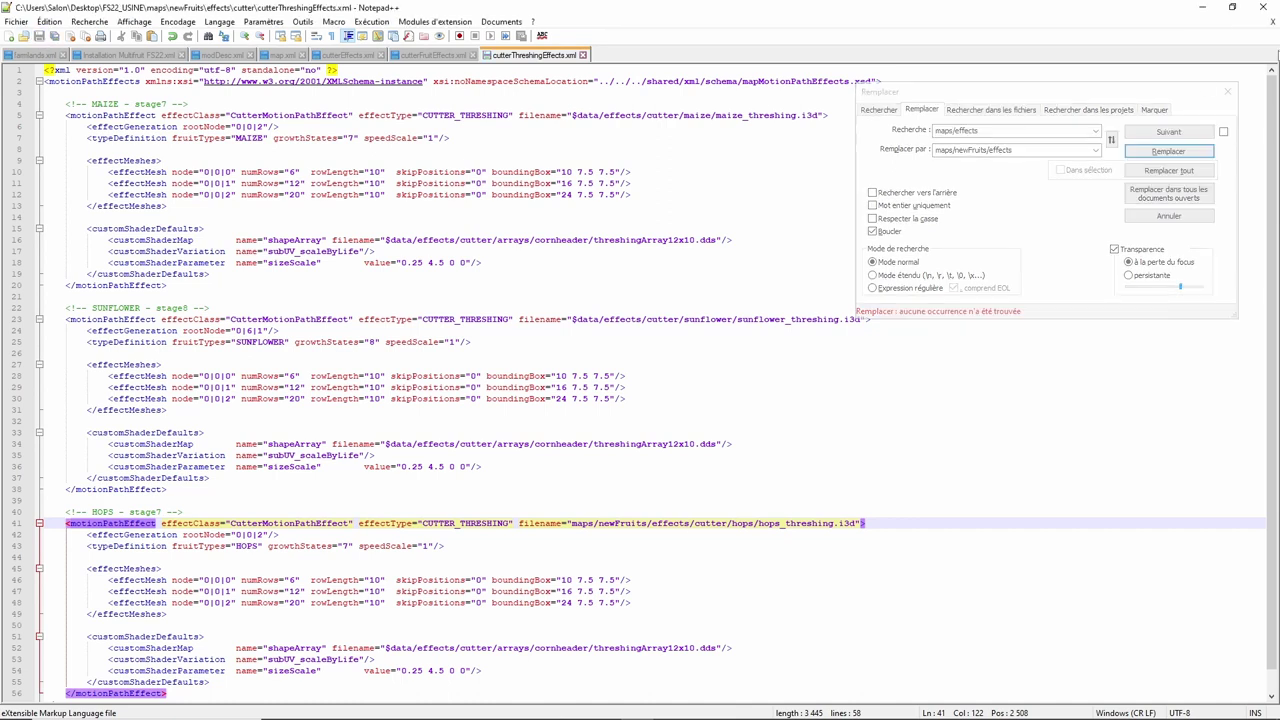
Step: Copy the FS22_USINE folder from the desktop into the Farming Simulator 22 mods folder, replacing the existing files
left_click(1202, 7)
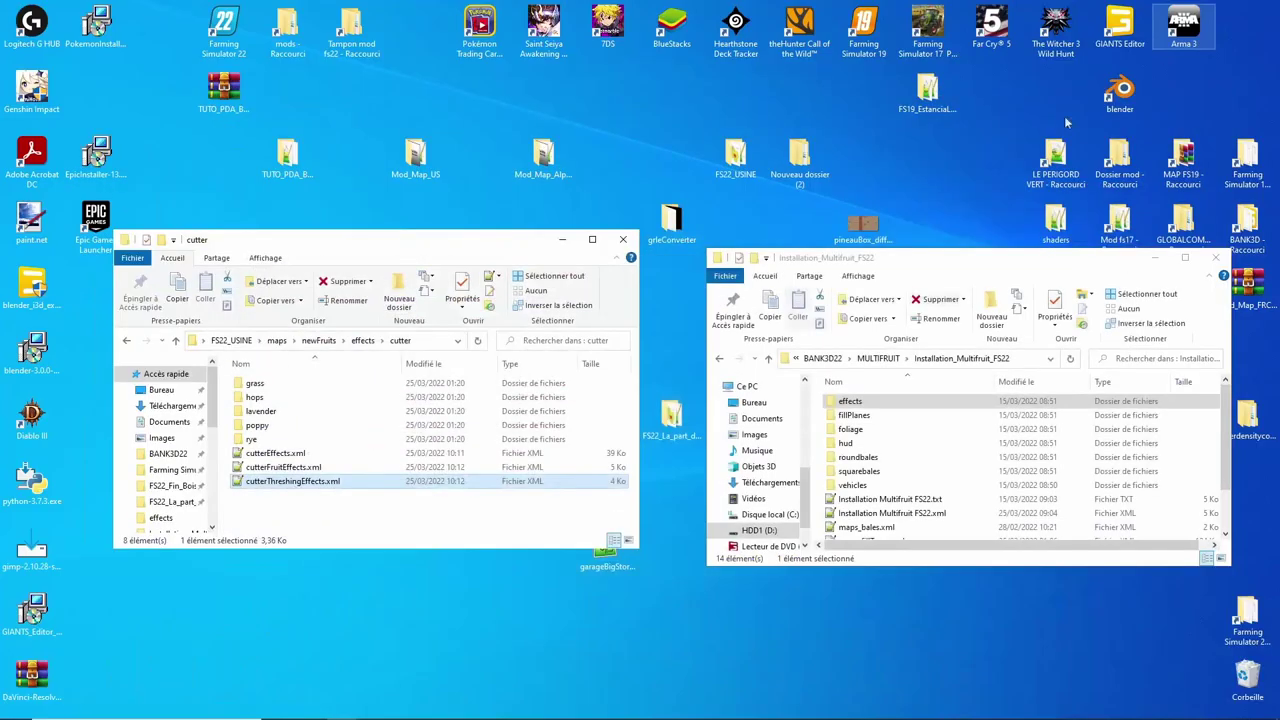
right_click(736, 157)
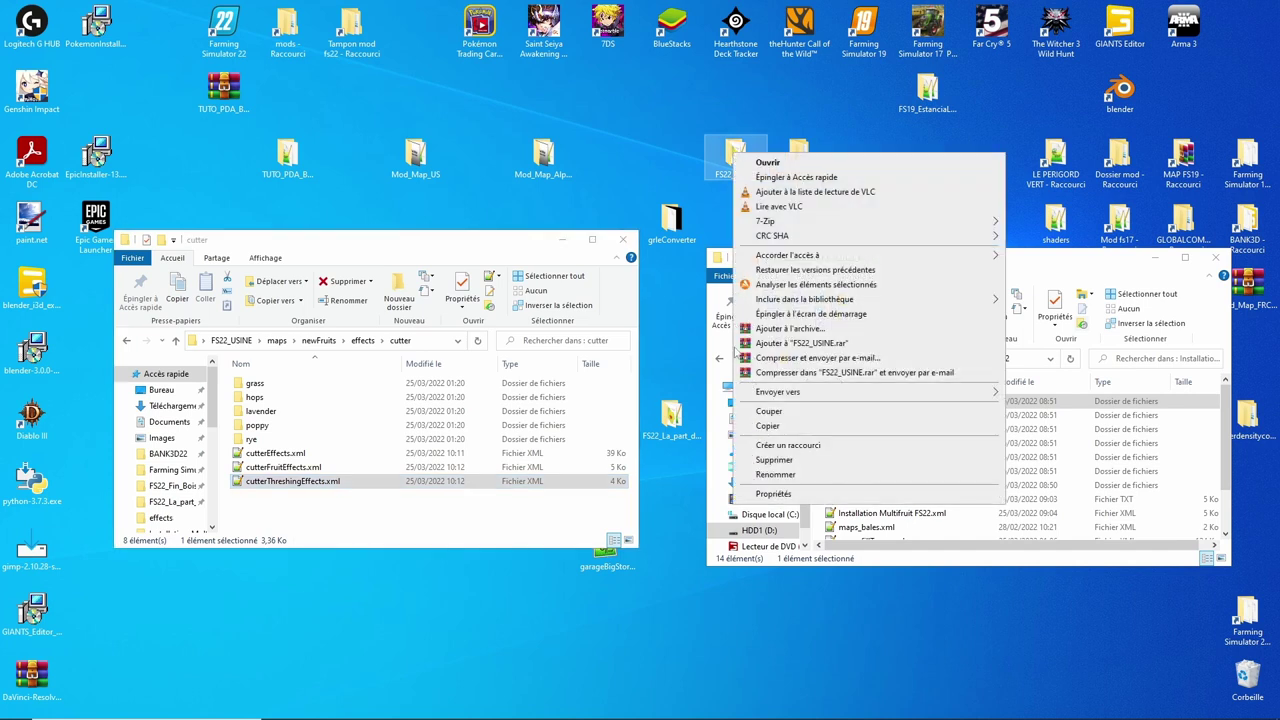
left_click(745, 426)
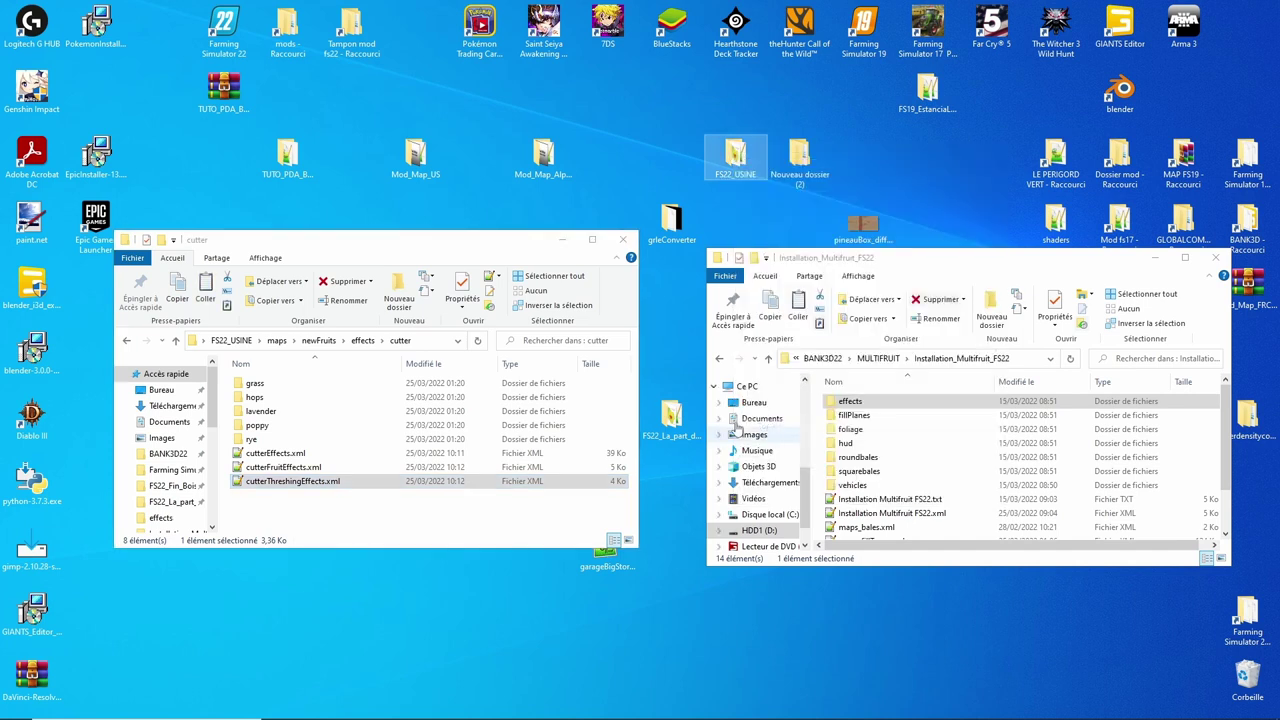
double_click(287, 28)
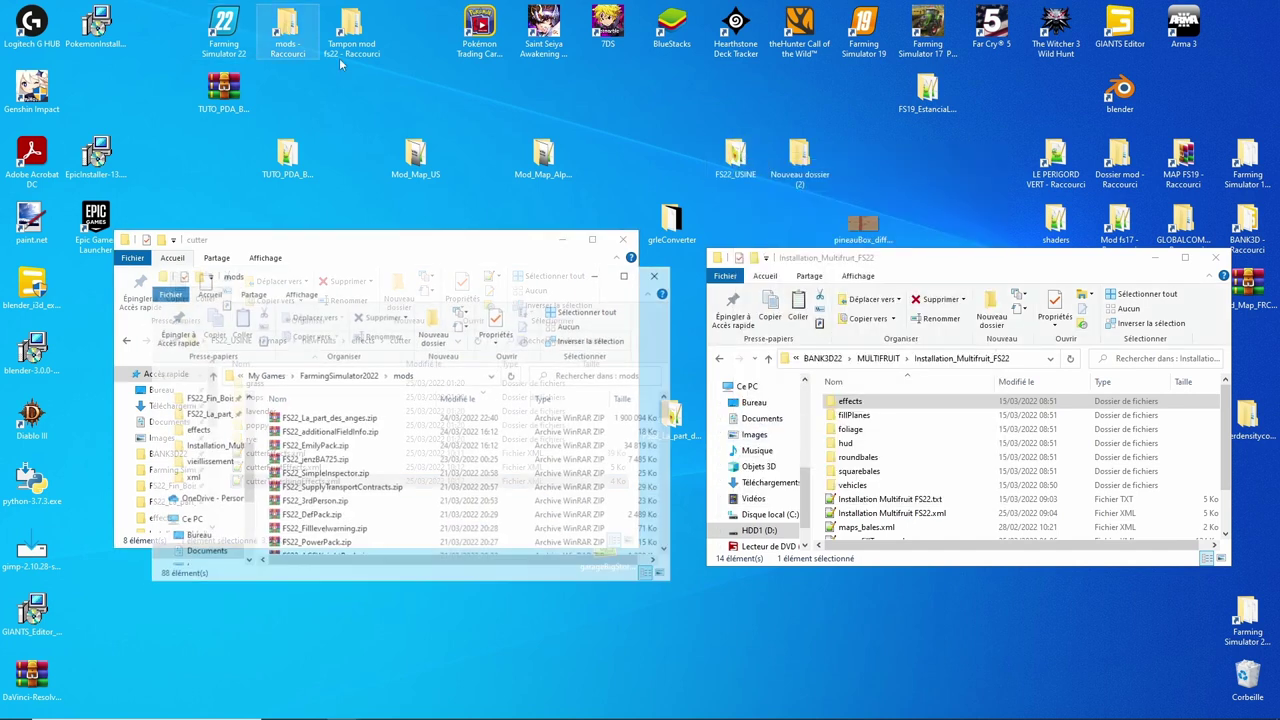
left_click(240, 322)
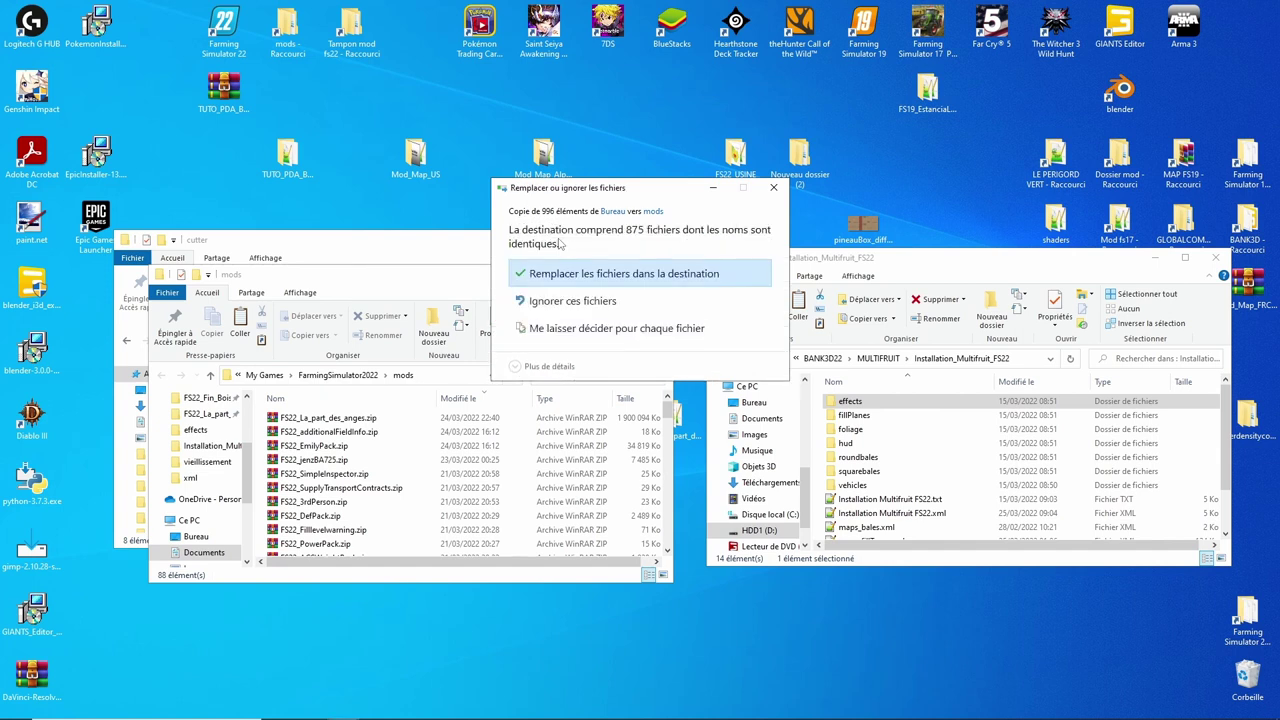
left_click(572, 277)
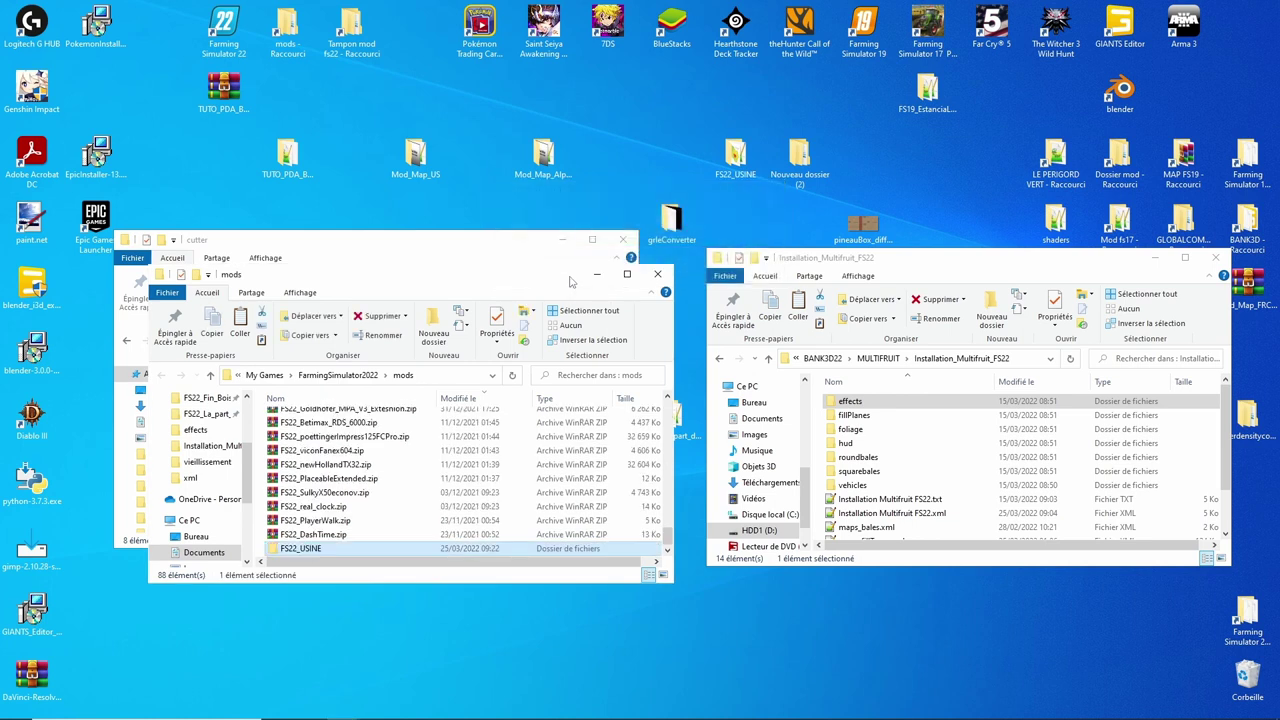
Step: Launch Farming Simulator 22 and create a career in an empty save slot with the Nouveau fermier difficulty
double_click(230, 30)
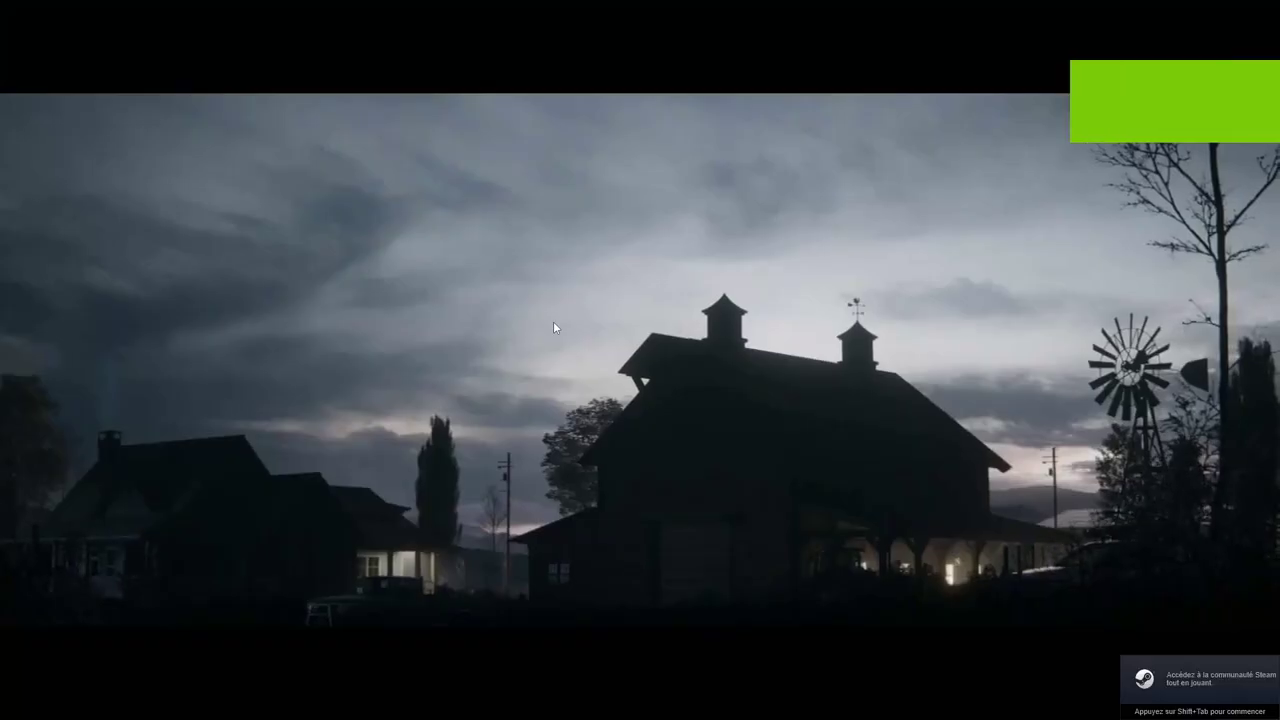
left_click(553, 328)
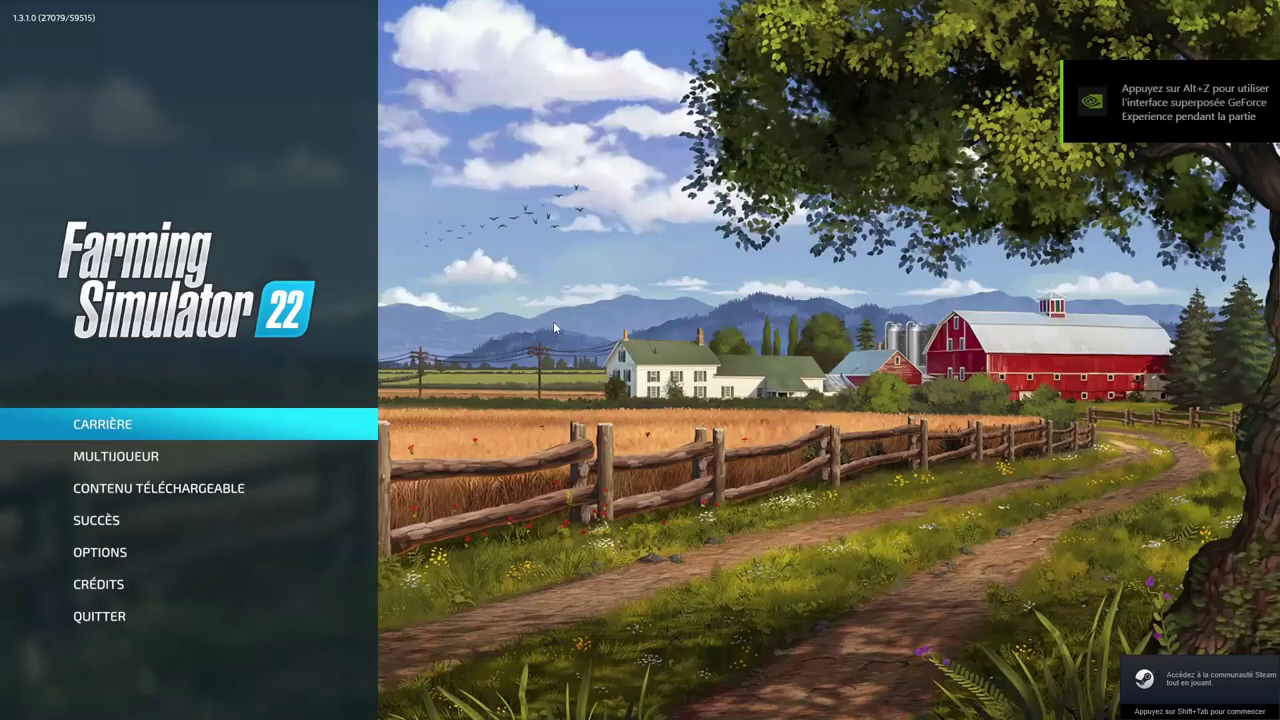
left_click(123, 426)
scroll(810, 364, "down", 2)
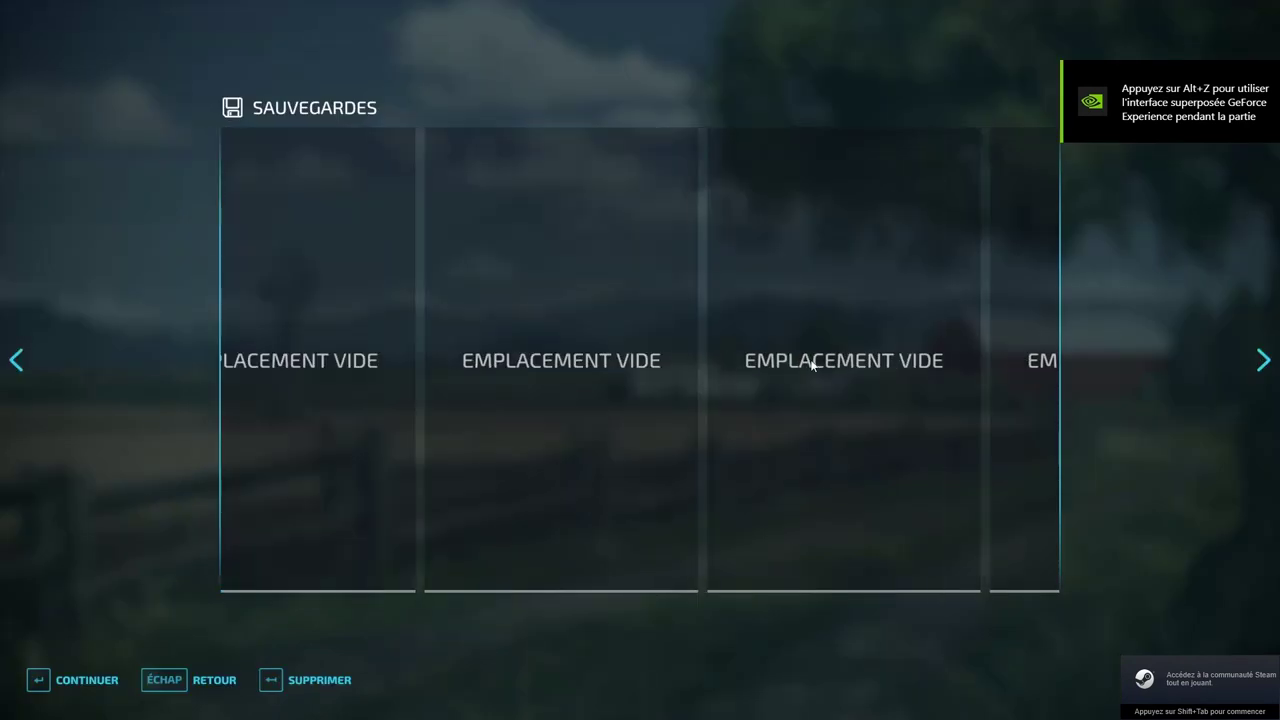
left_click(340, 480)
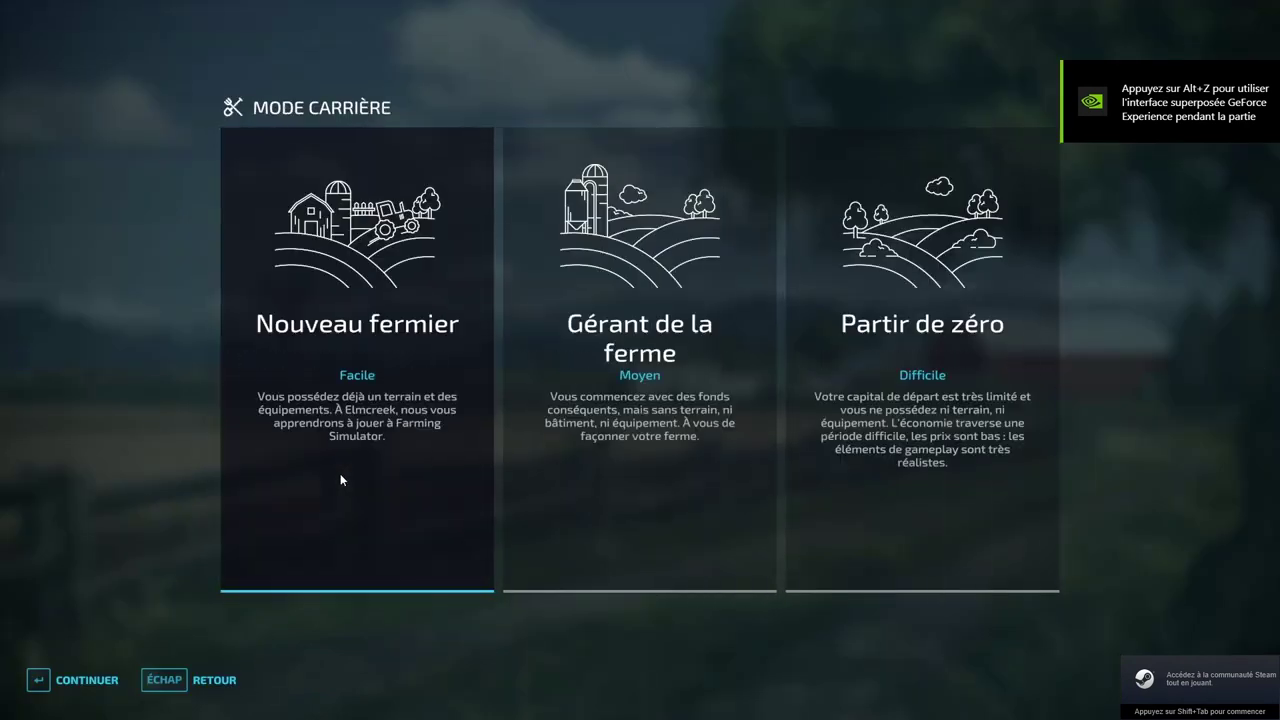
left_click(335, 468)
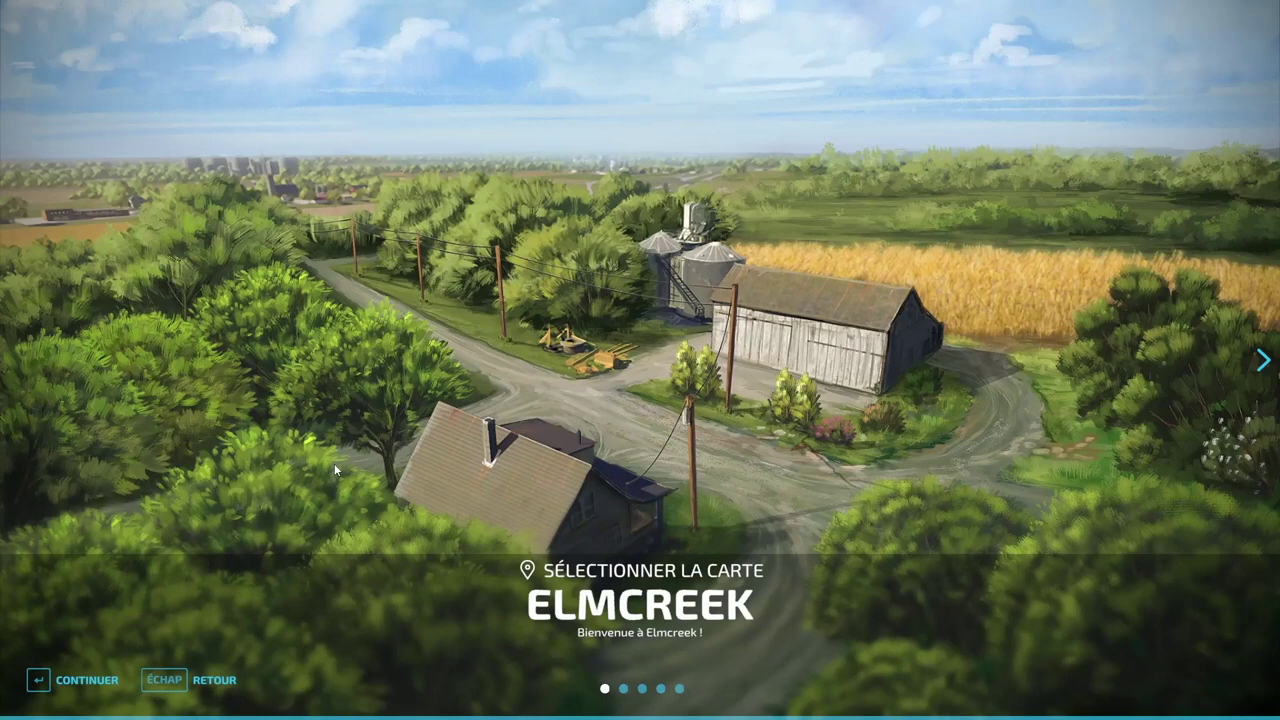
Step: Load Mod Map FR with the preselected mods, accept the default character and check the loading log for errors
scroll(436, 540, "down", 3)
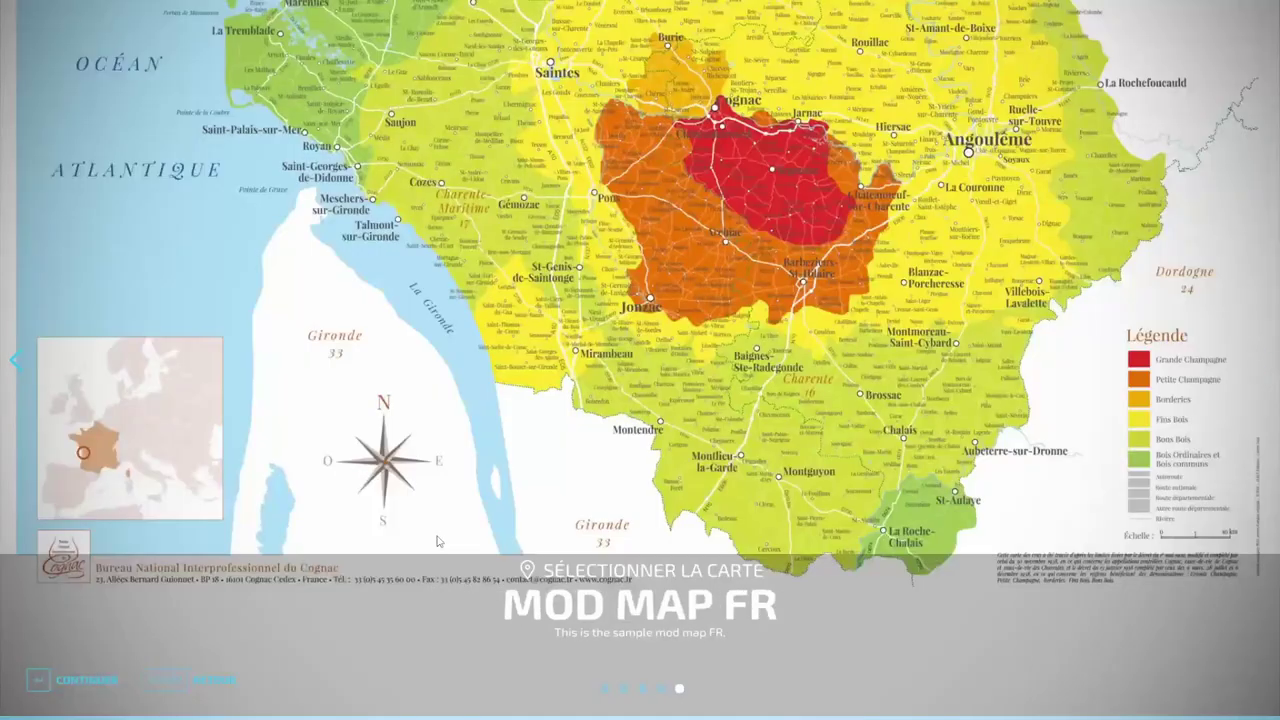
left_click(90, 682)
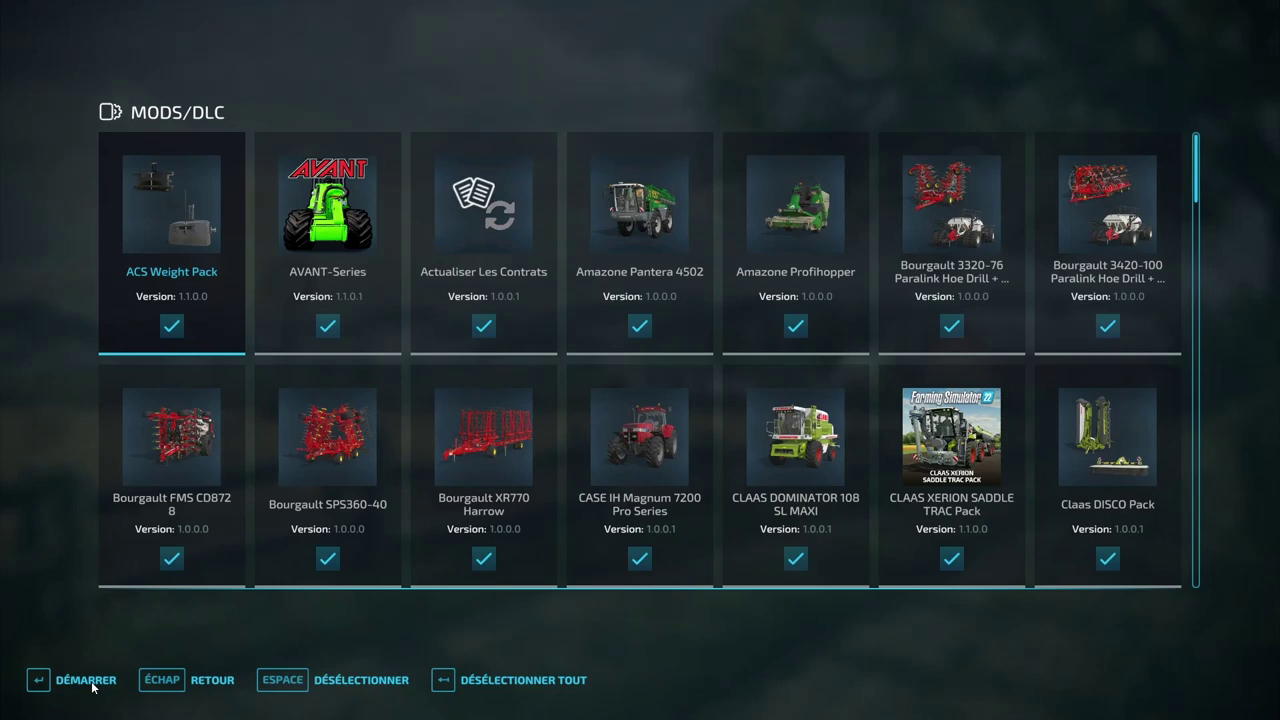
left_click(196, 686)
scroll(478, 505, "down", 1)
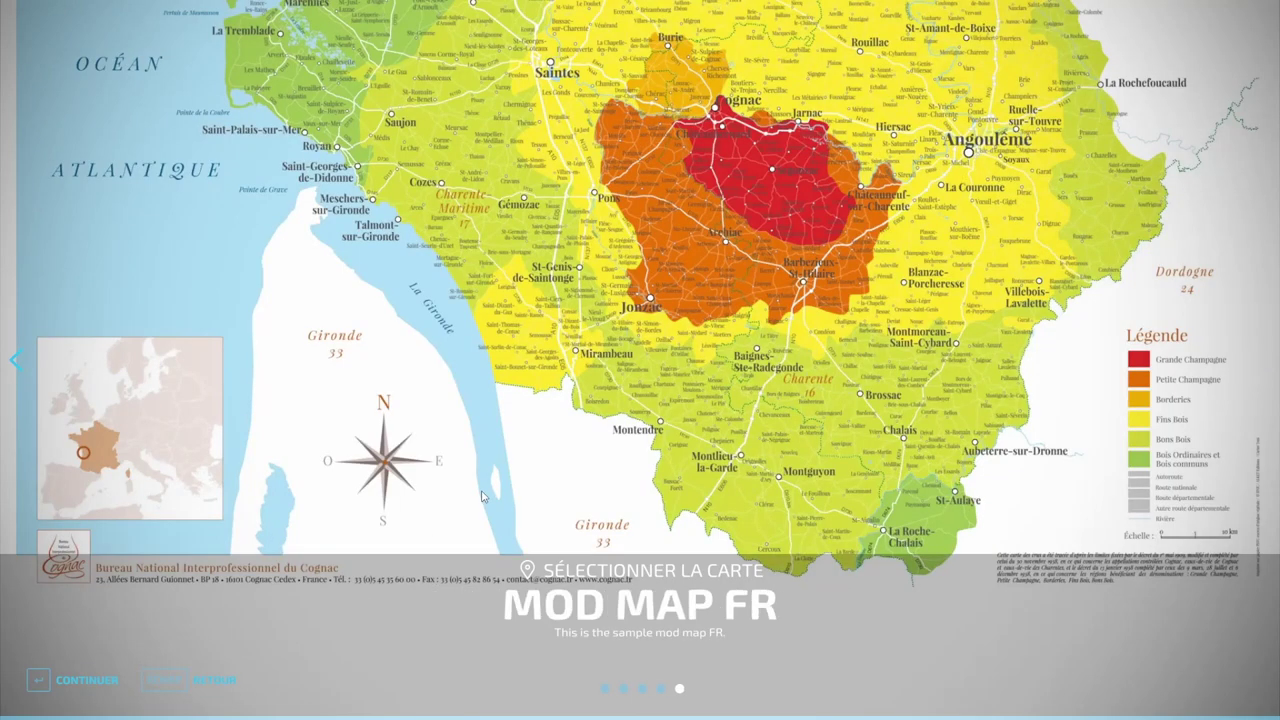
left_click(88, 684)
left_click(86, 684)
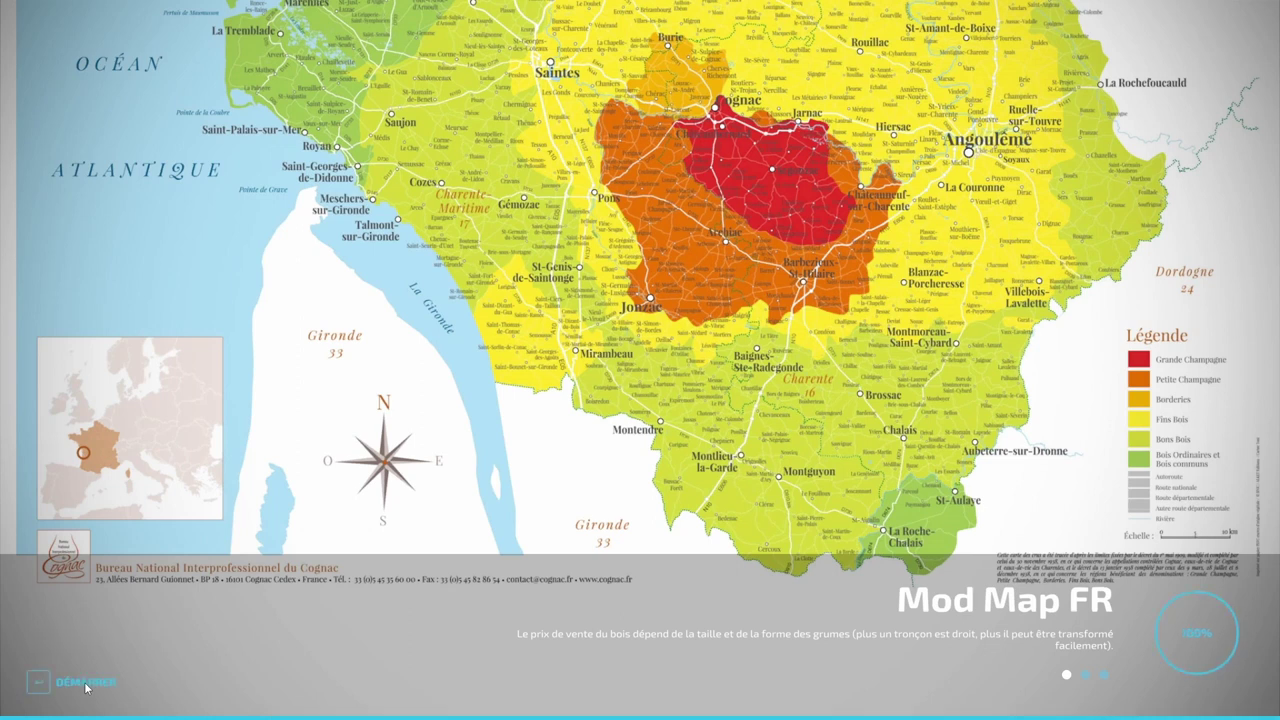
left_click(86, 682)
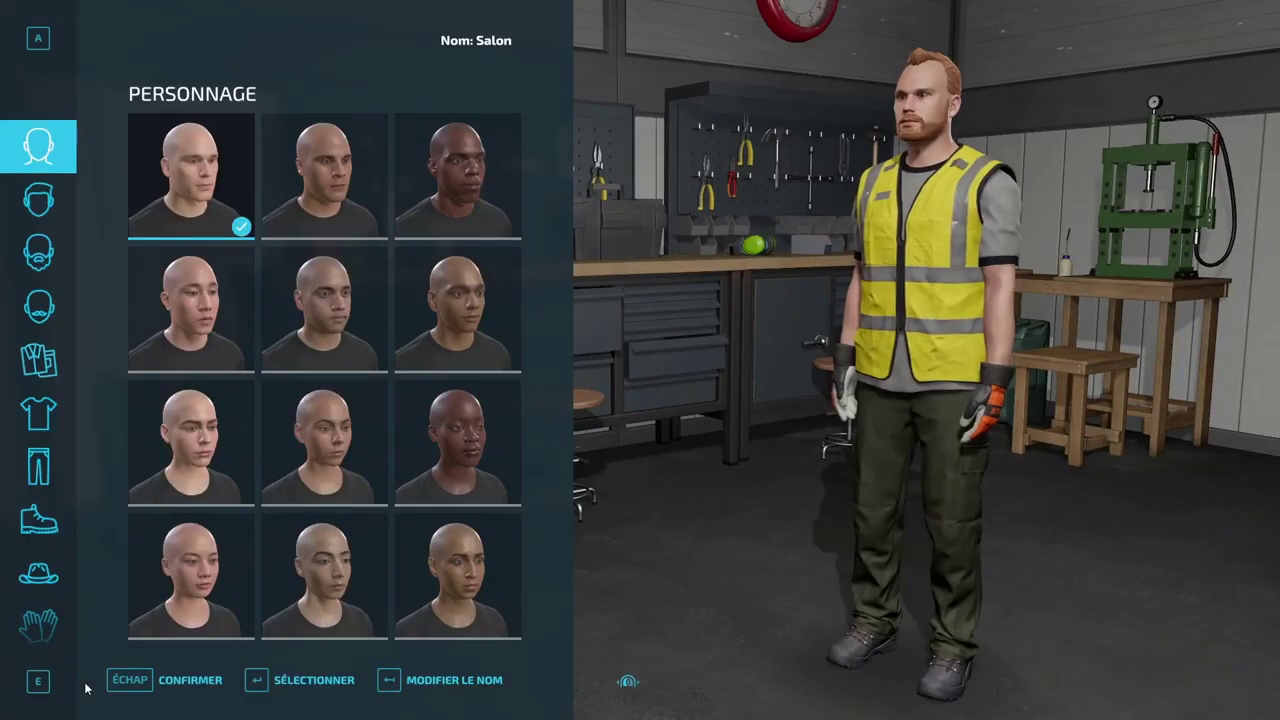
key("Escape")
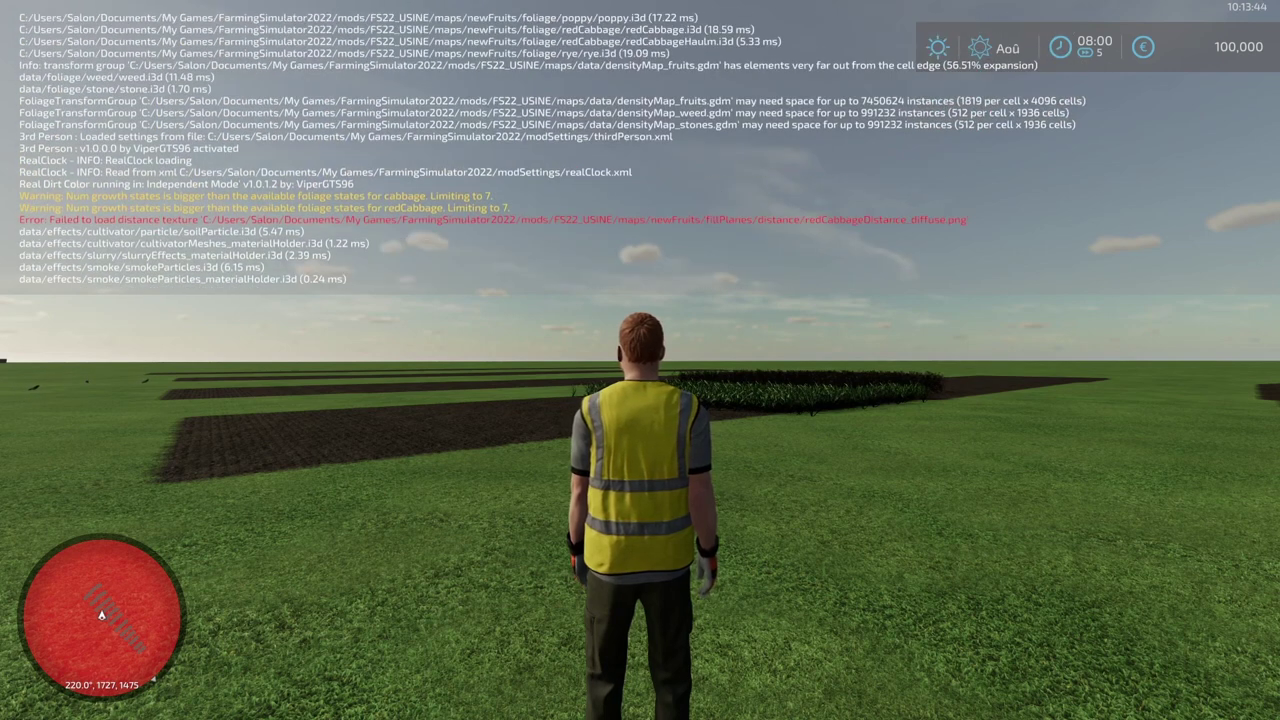
scroll(530, 150, "up", 6)
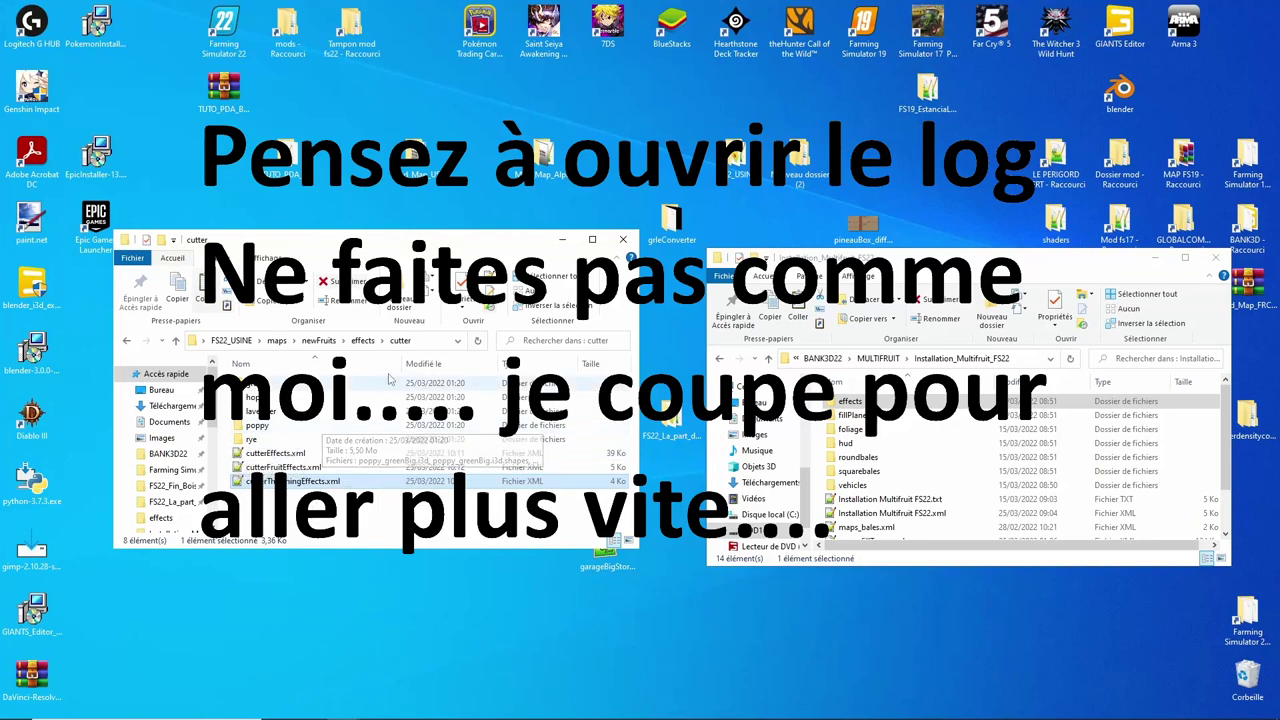
Step: Open mowerEffects.xml from the newFruits effects/mower folder and check it for maps/effects paths
left_click(175, 341)
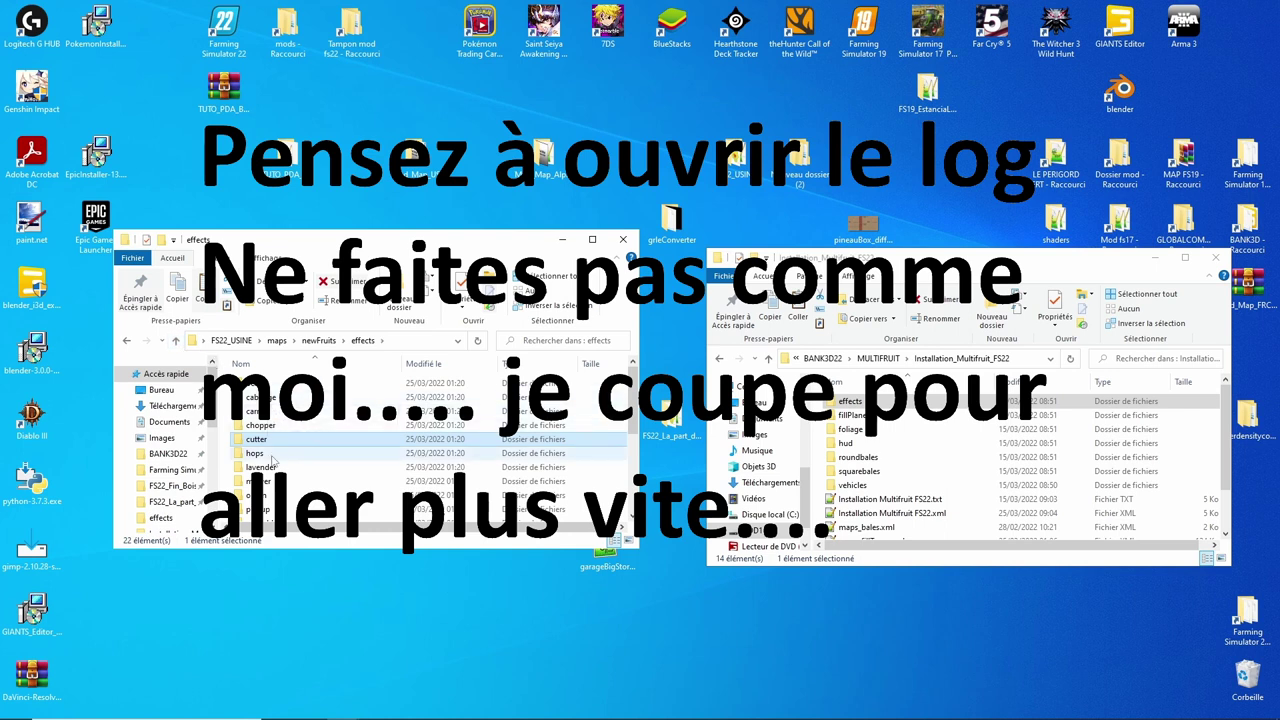
double_click(272, 481)
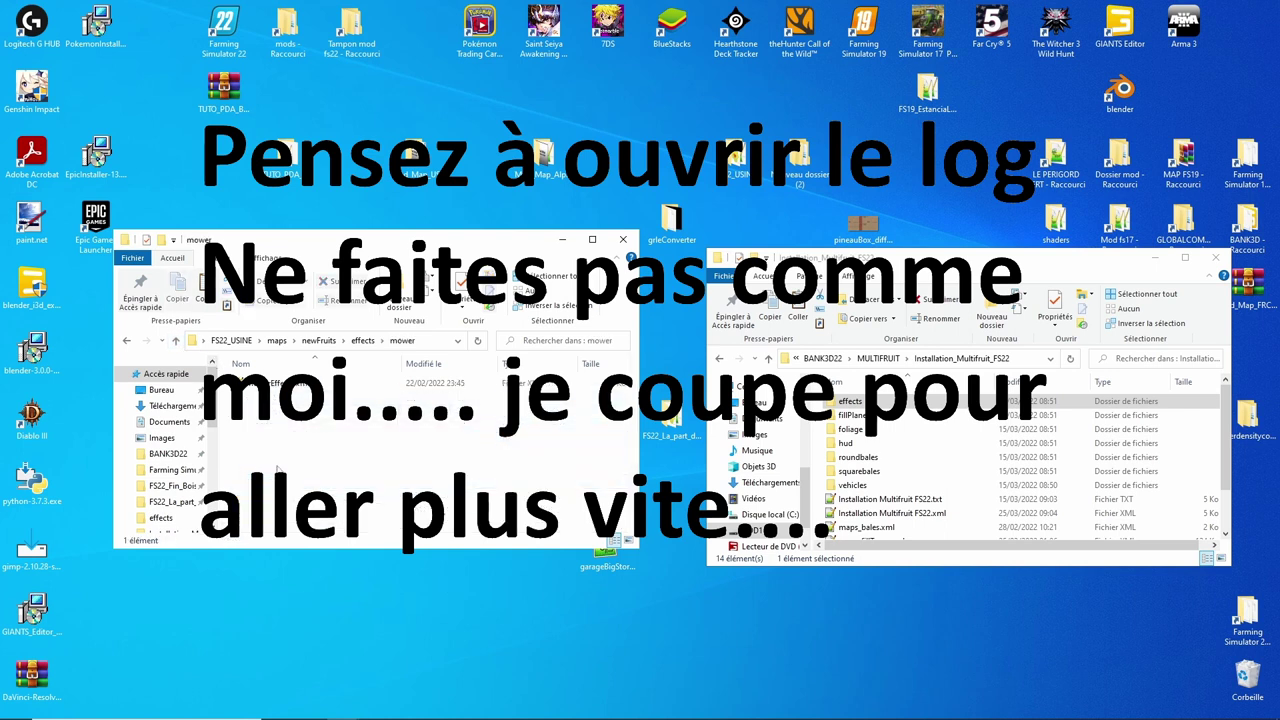
double_click(277, 383)
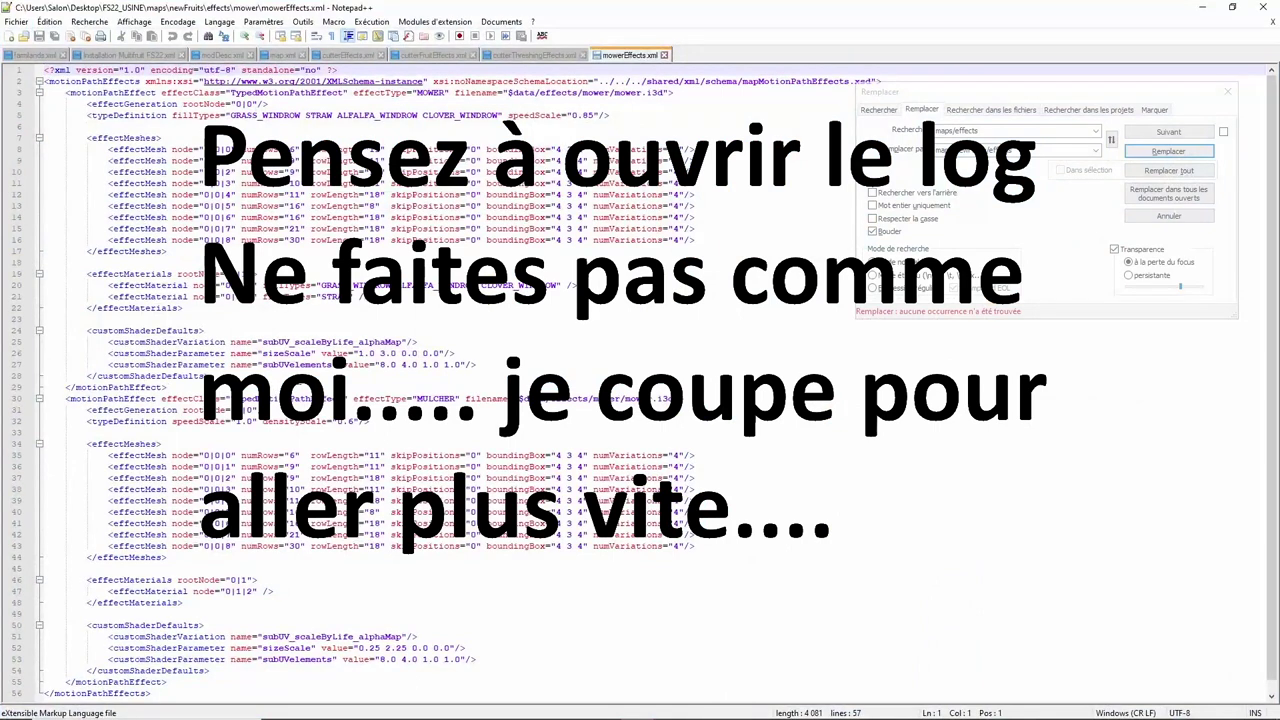
left_click(1147, 152)
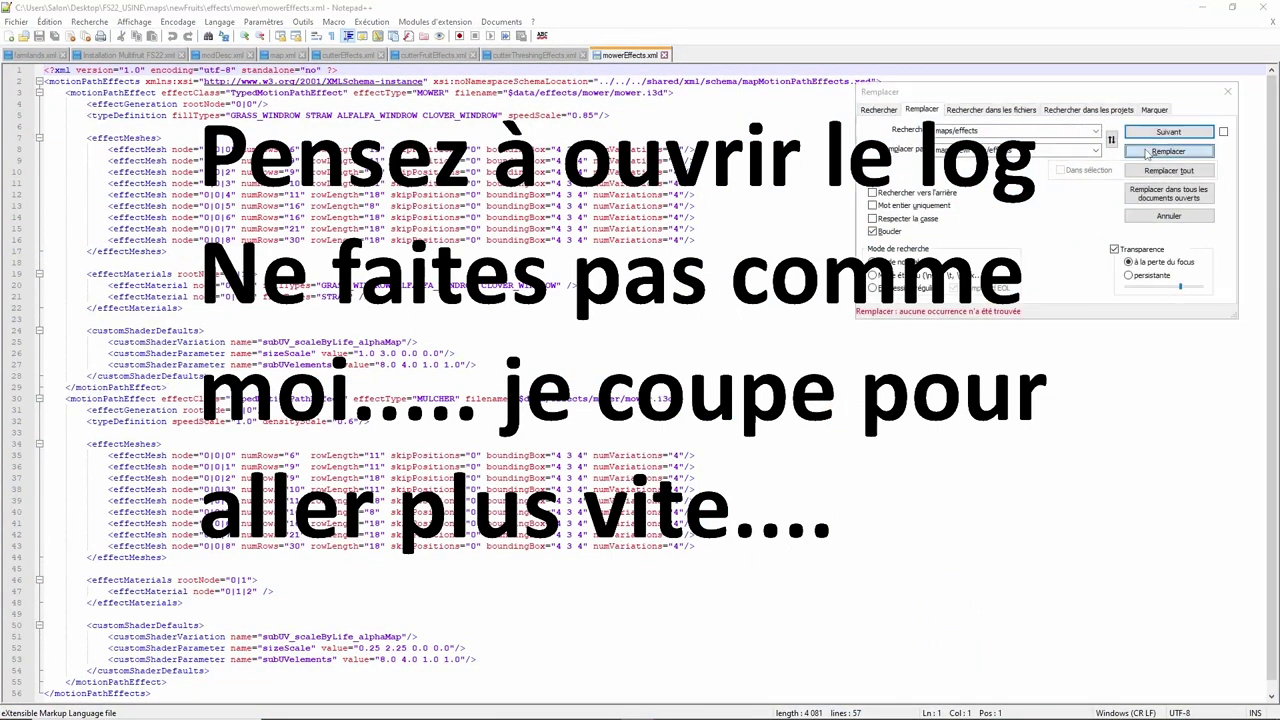
left_click(659, 115)
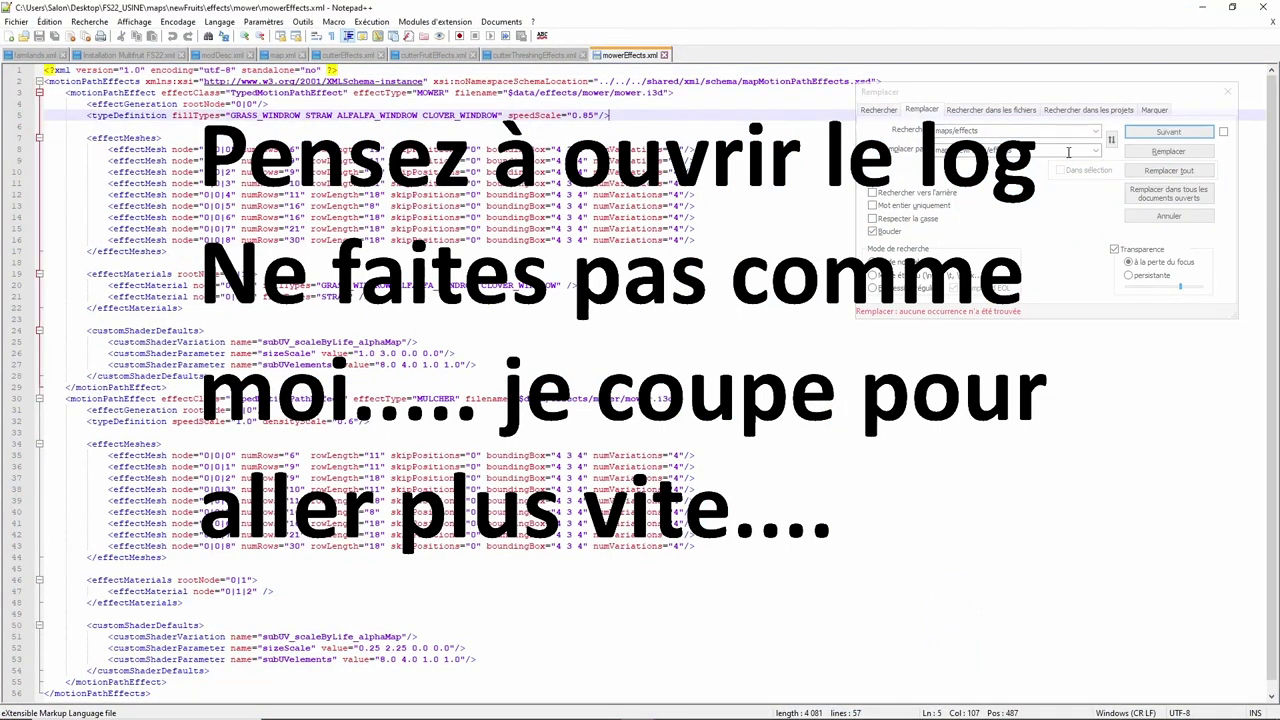
left_click(1155, 135)
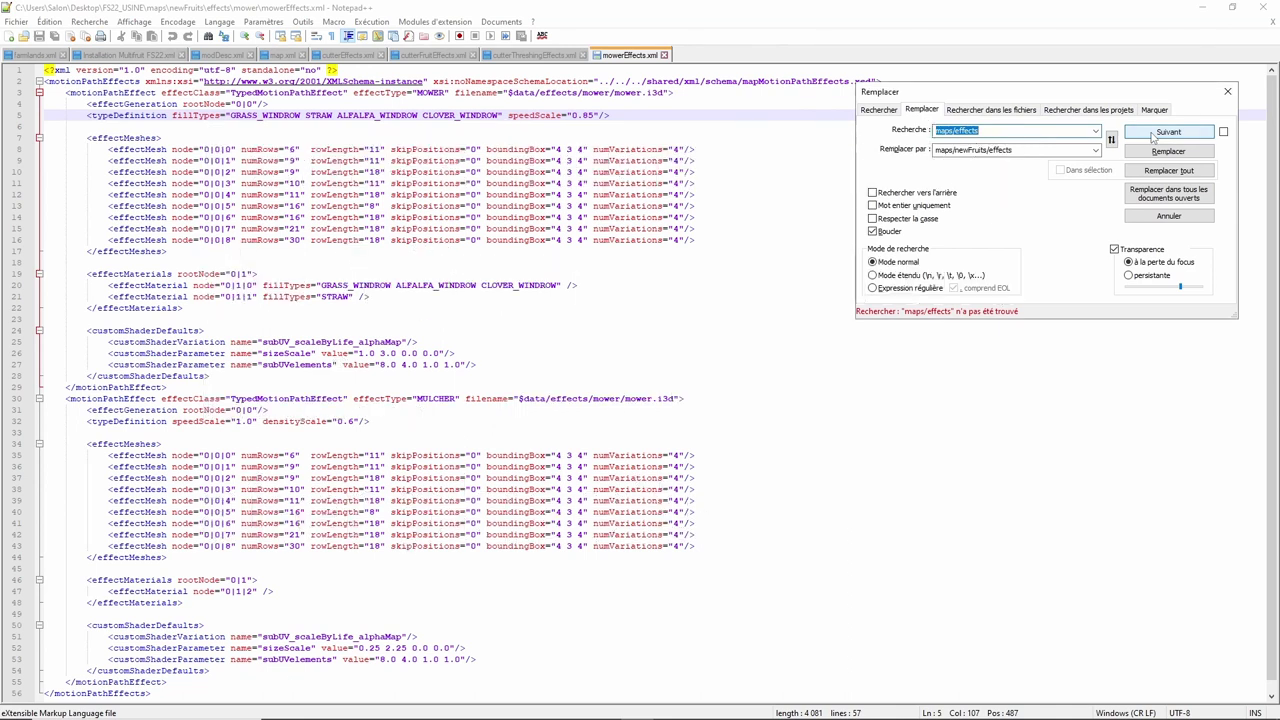
scroll(657, 493, "down", 1)
scroll(657, 493, "up", 1)
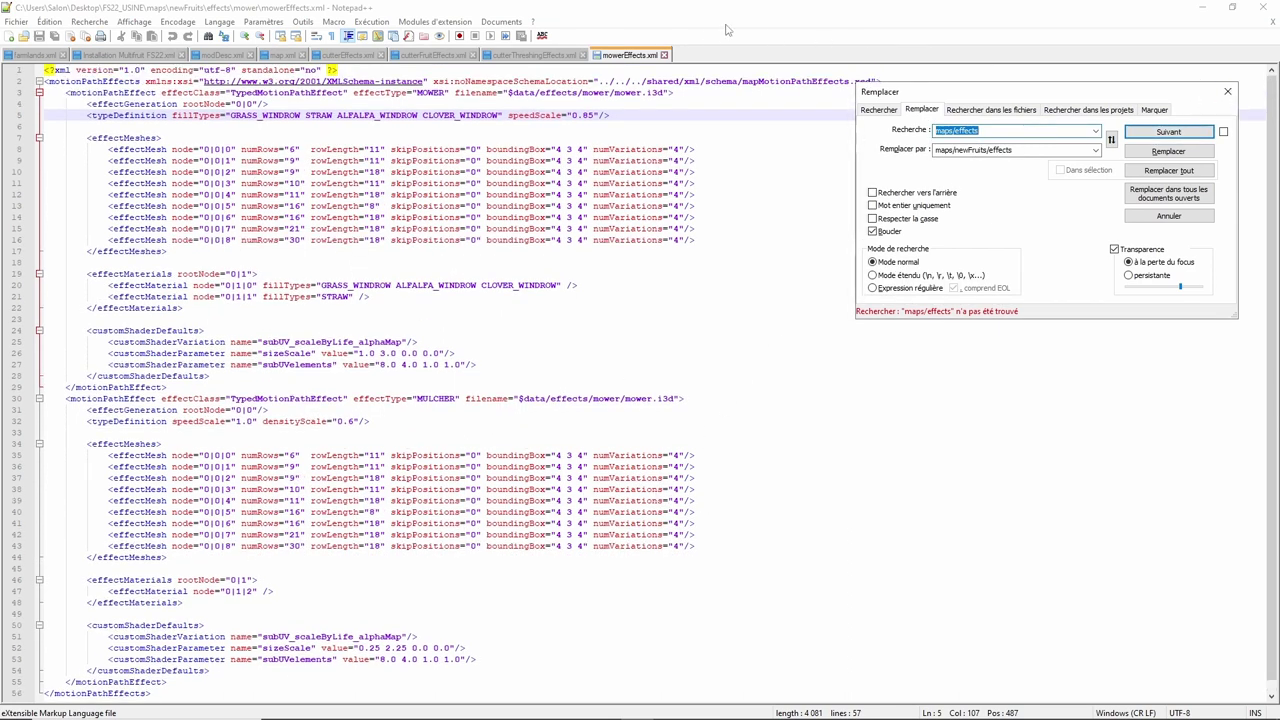
left_click(1190, 7)
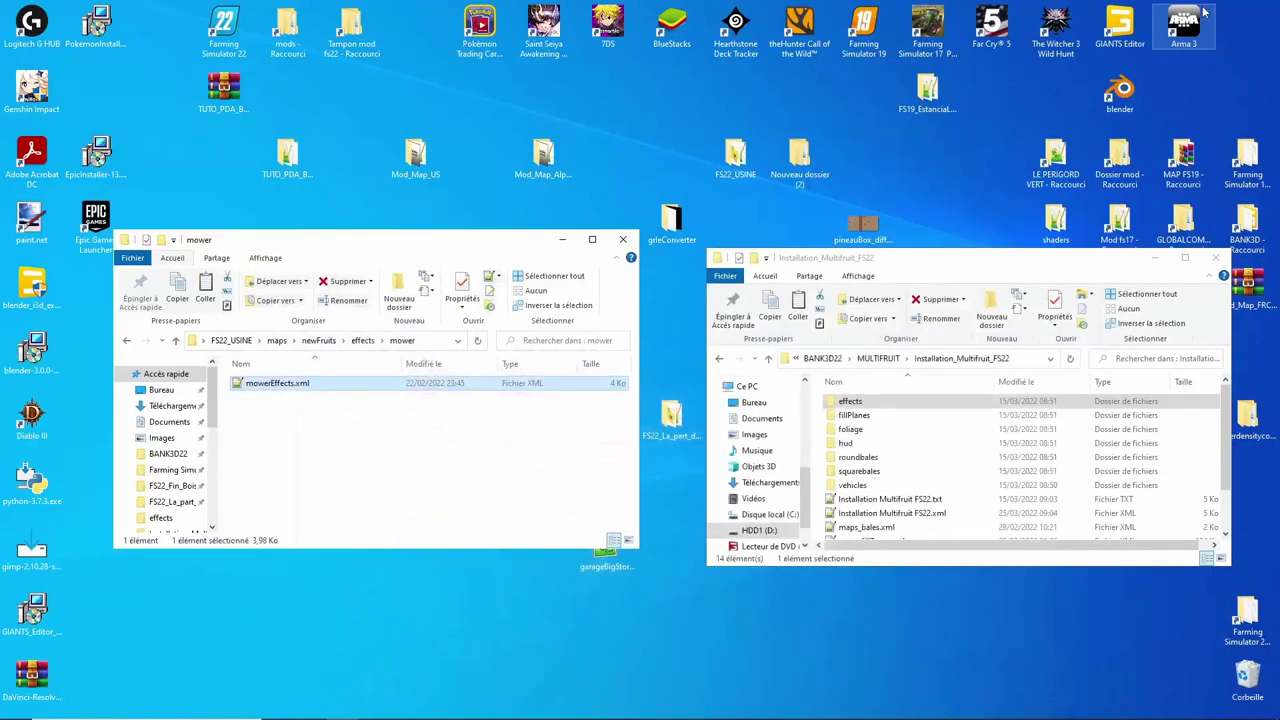
Step: Open chopperEffects.xml from the chopper folder, replace the strawChopper maps/effects path with maps/newFruits/effects and save it
left_click(175, 341)
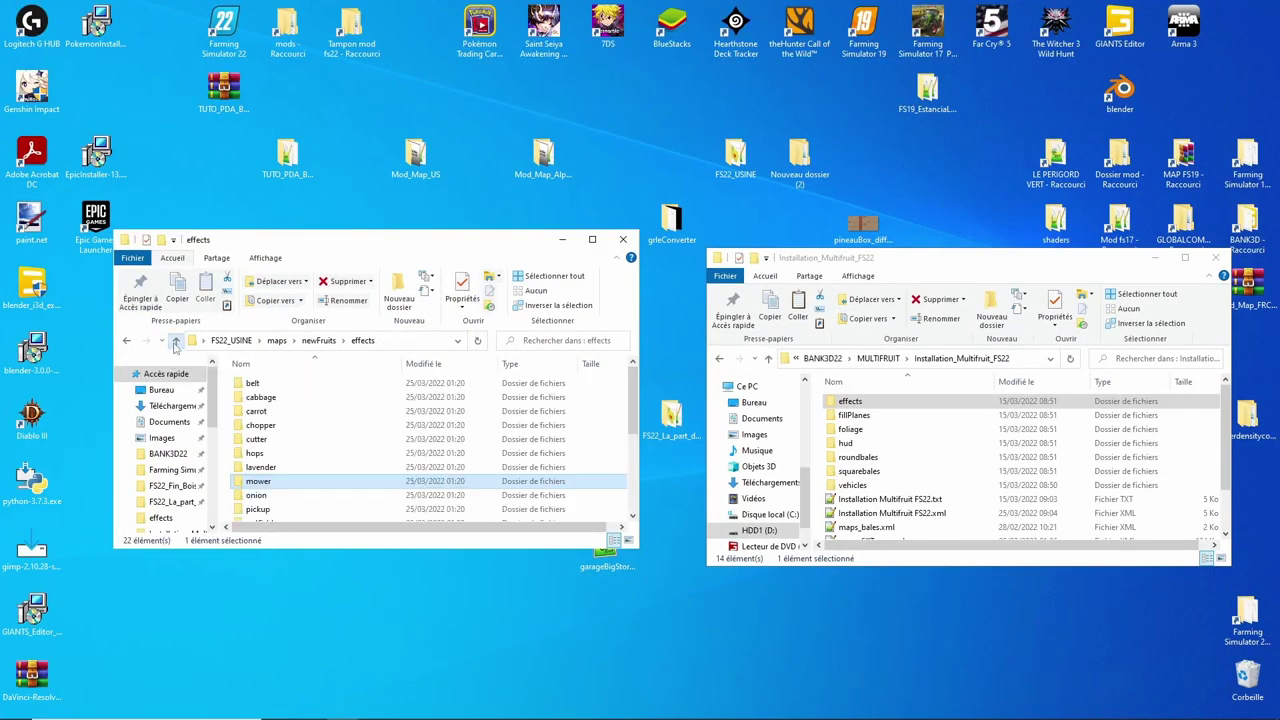
double_click(262, 426)
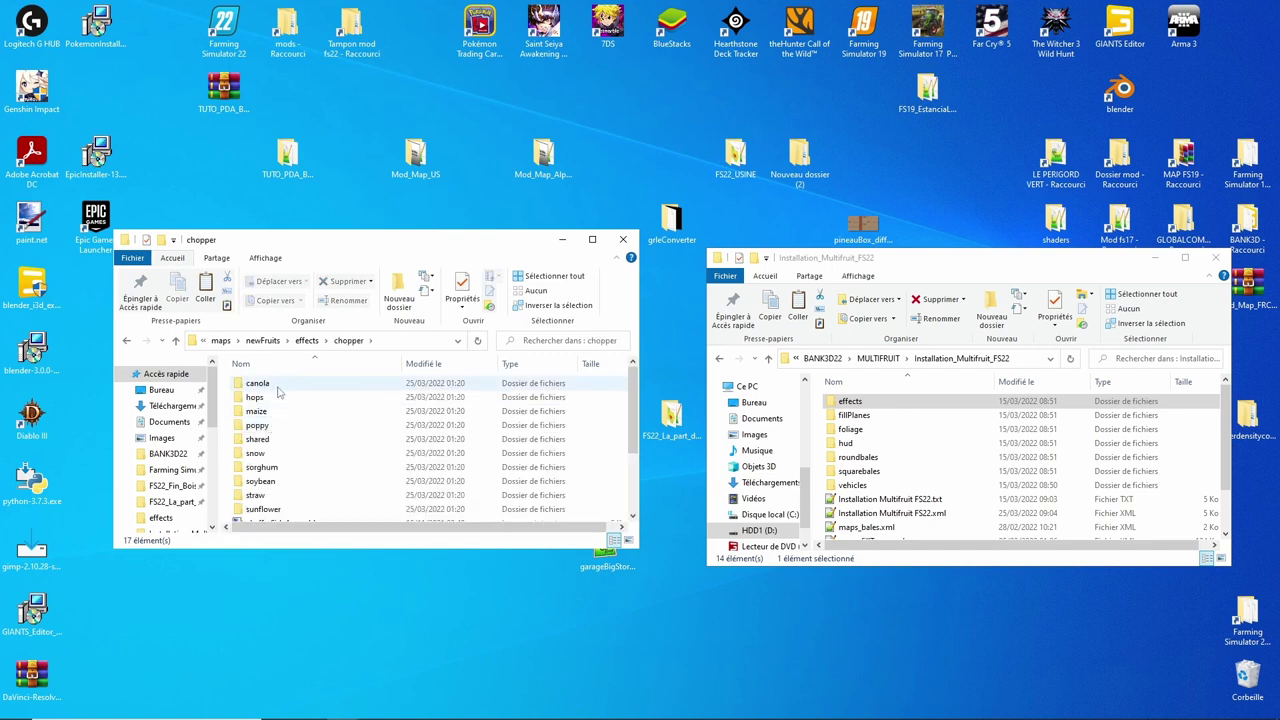
scroll(320, 445, "down", 2)
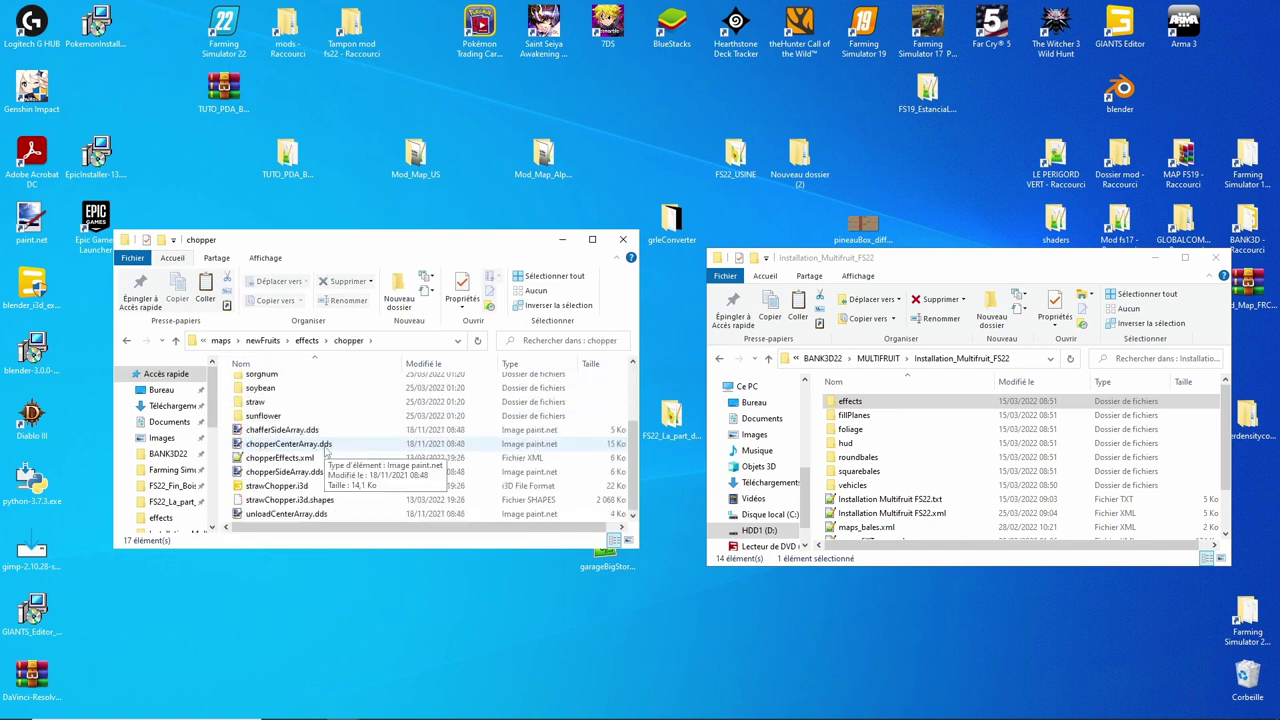
double_click(282, 458)
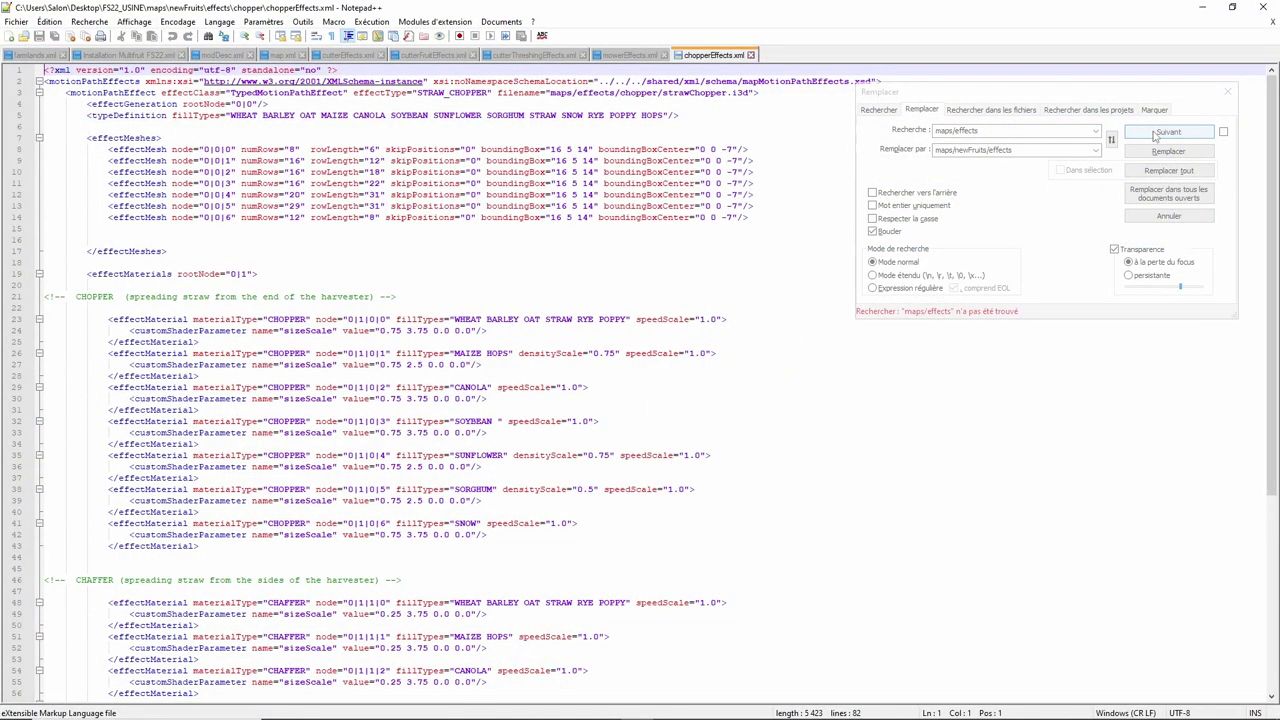
left_click(1155, 134)
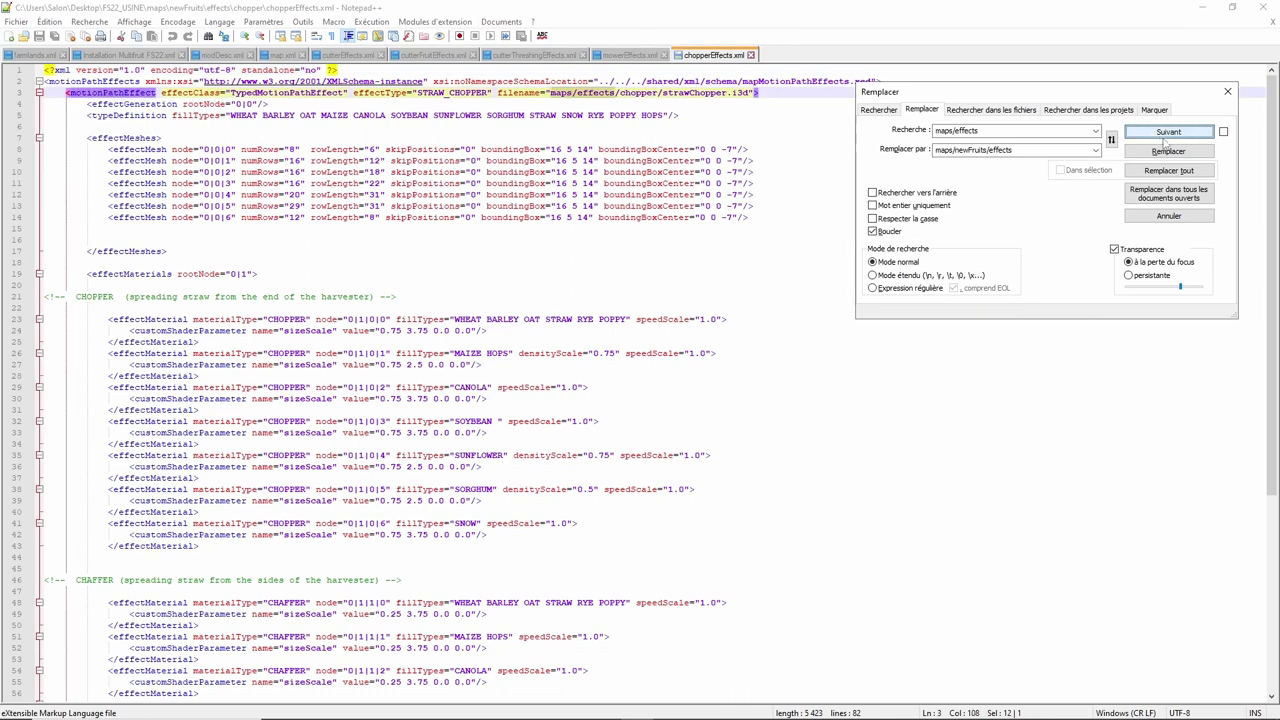
left_click(1165, 152)
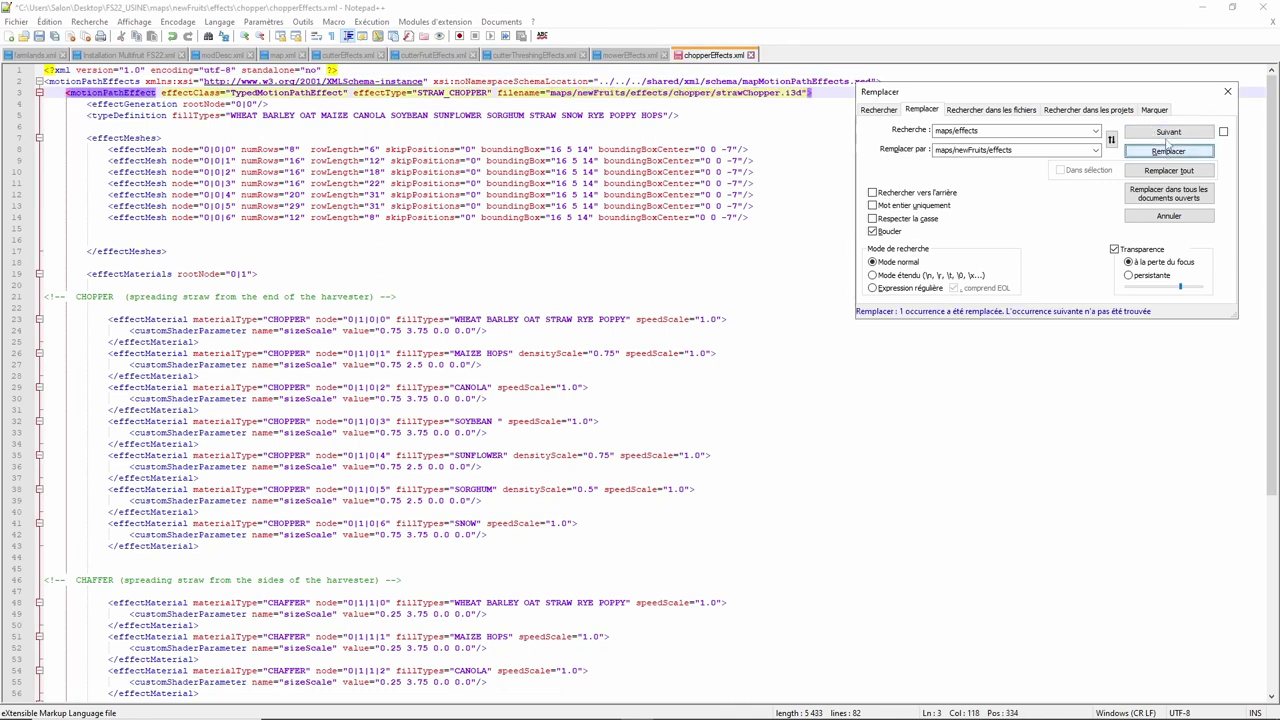
left_click(41, 38)
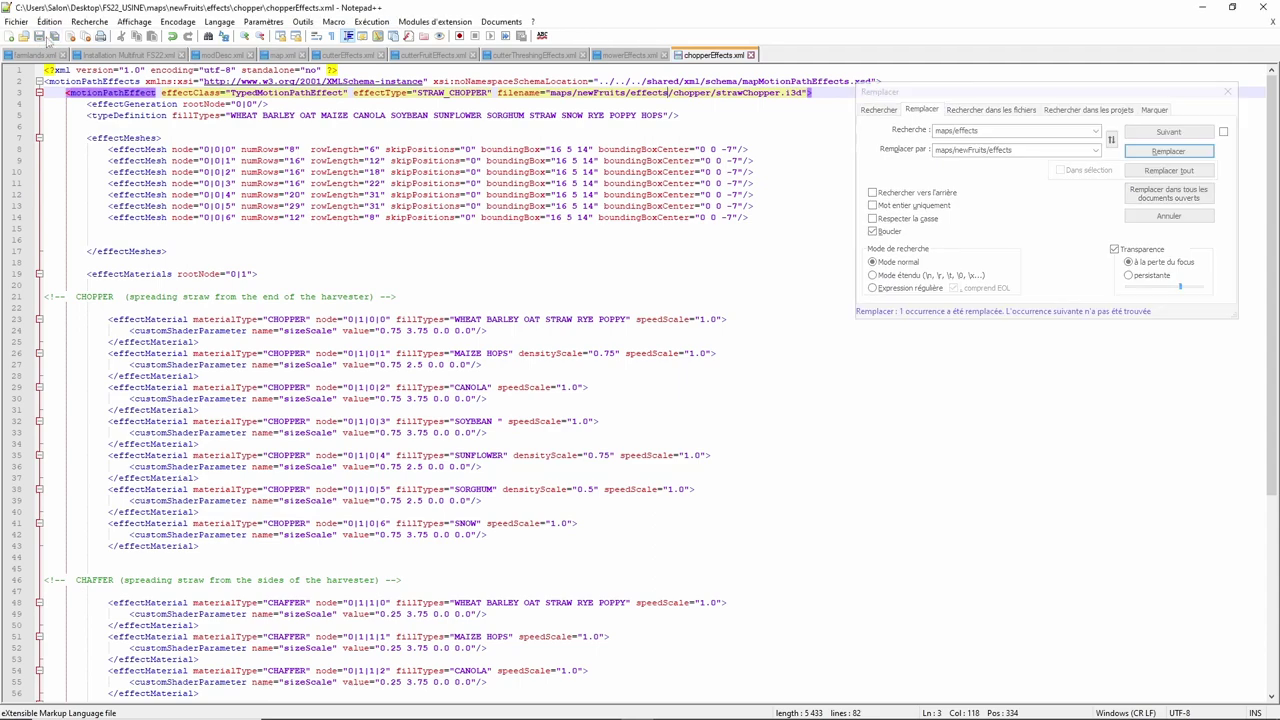
left_click(1201, 7)
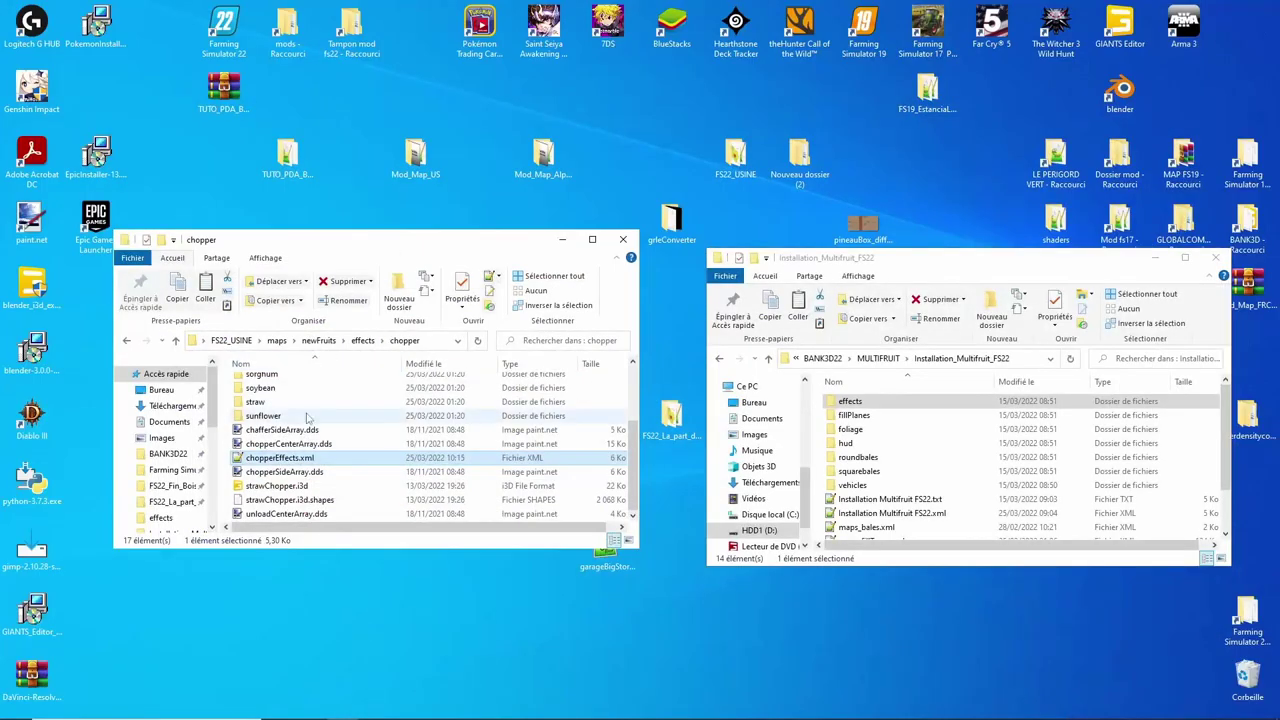
Step: Open strawChopper.i3d from the chopper folder as text, check its file paths for maps/effects references and close it
right_click(276, 486)
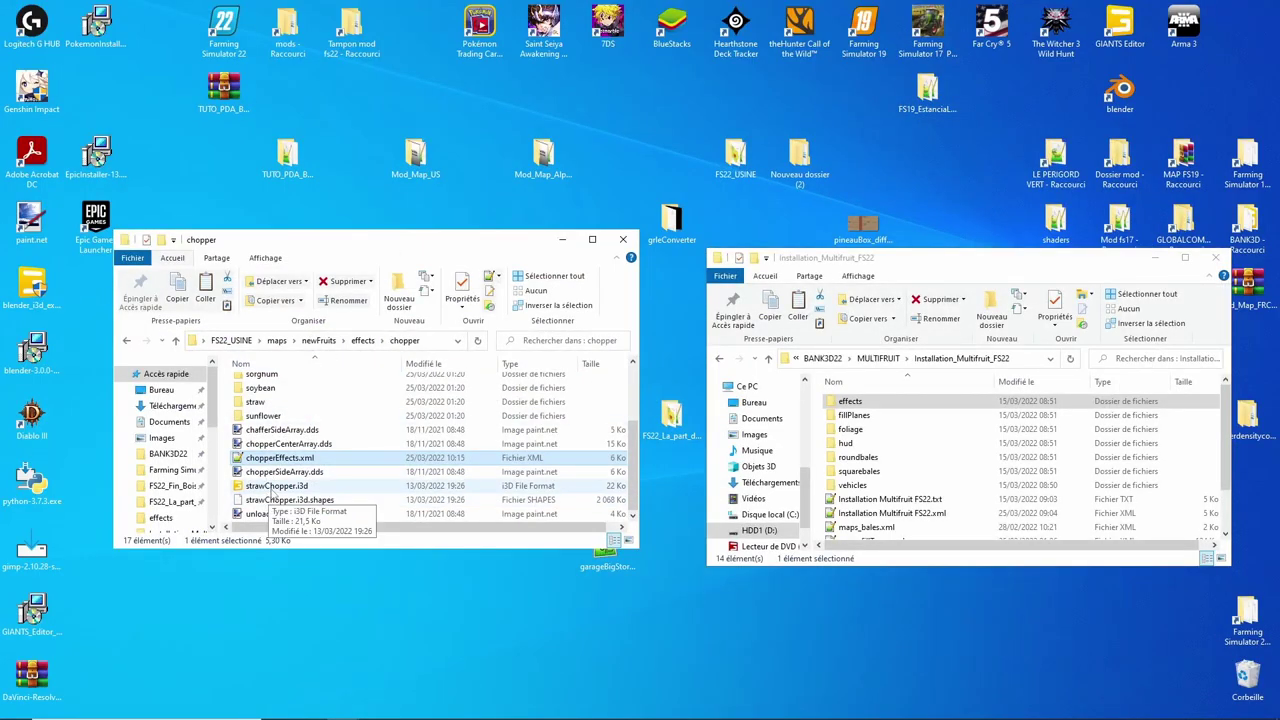
left_click(340, 220)
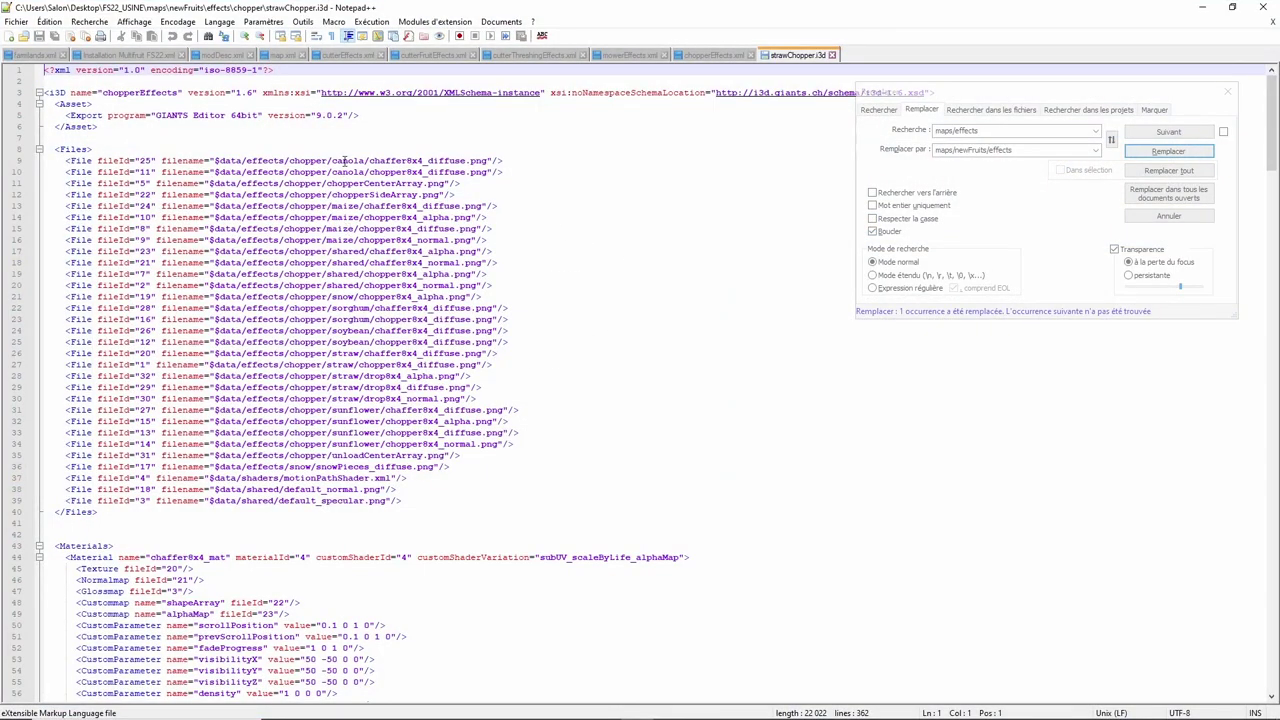
left_click(831, 55)
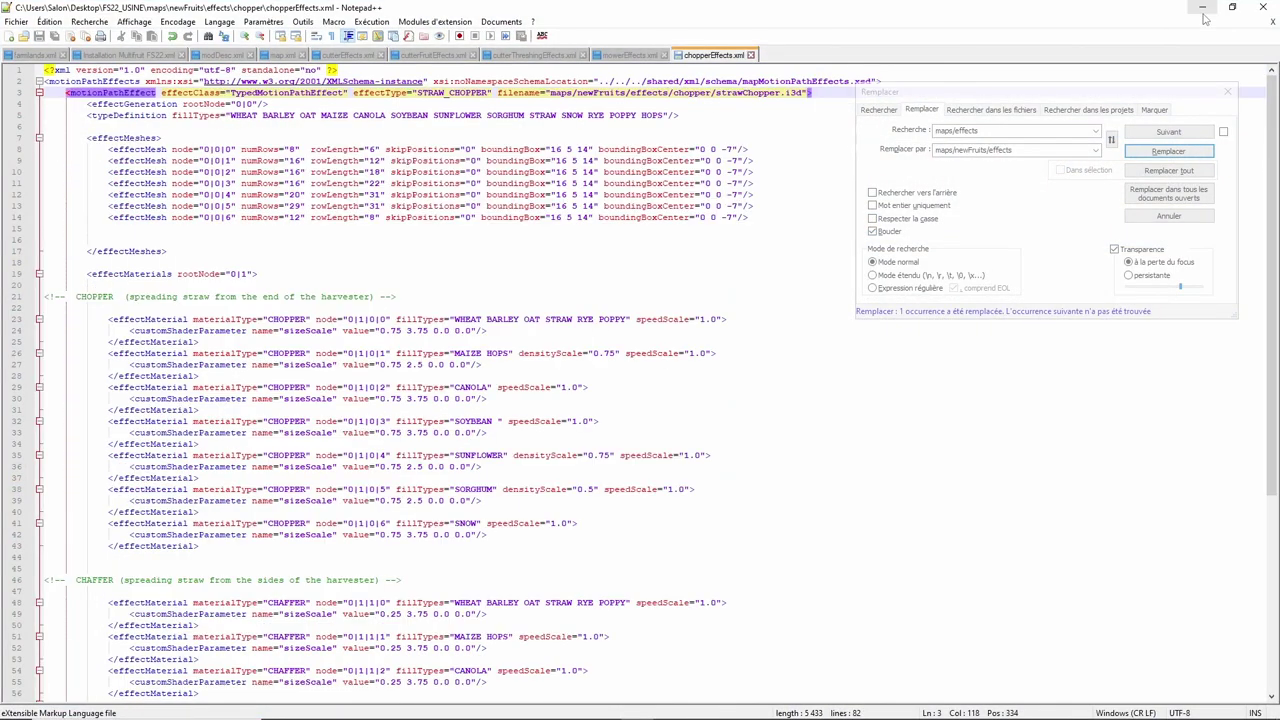
left_click(1205, 10)
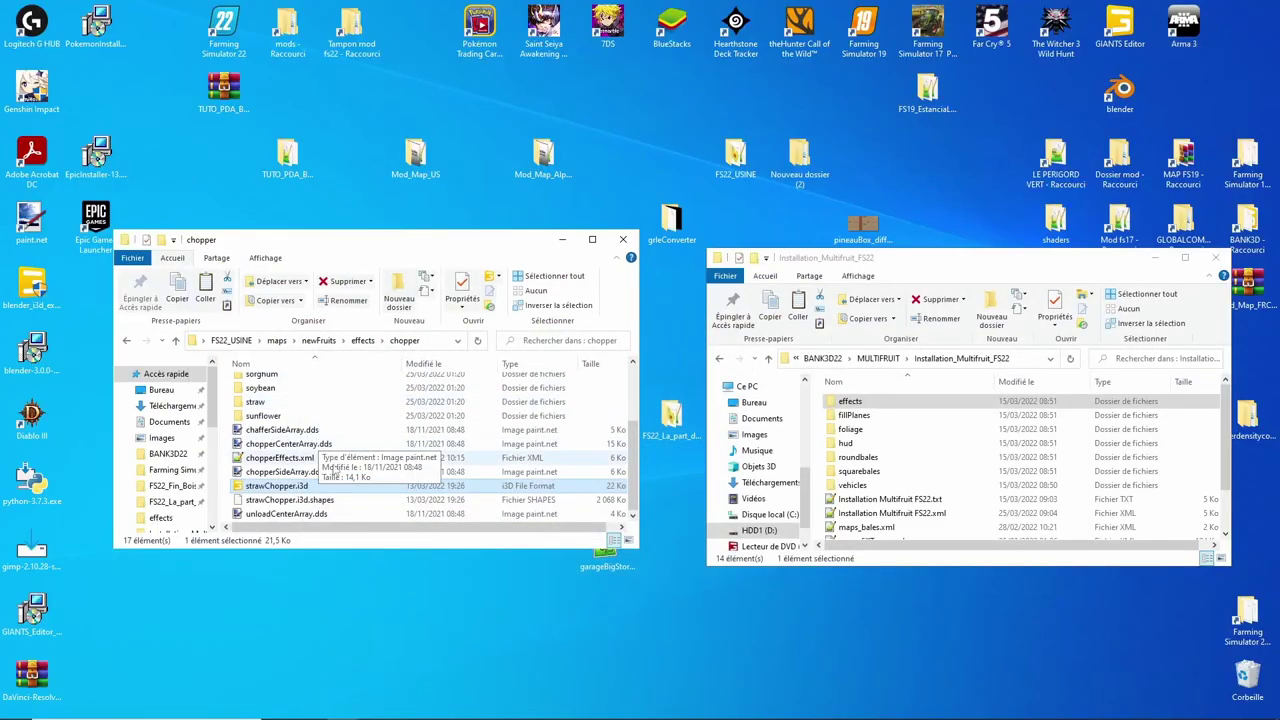
Step: Look inside the hops folder under newFruits/effects for an effects XML file
scroll(244, 391, "up", 3)
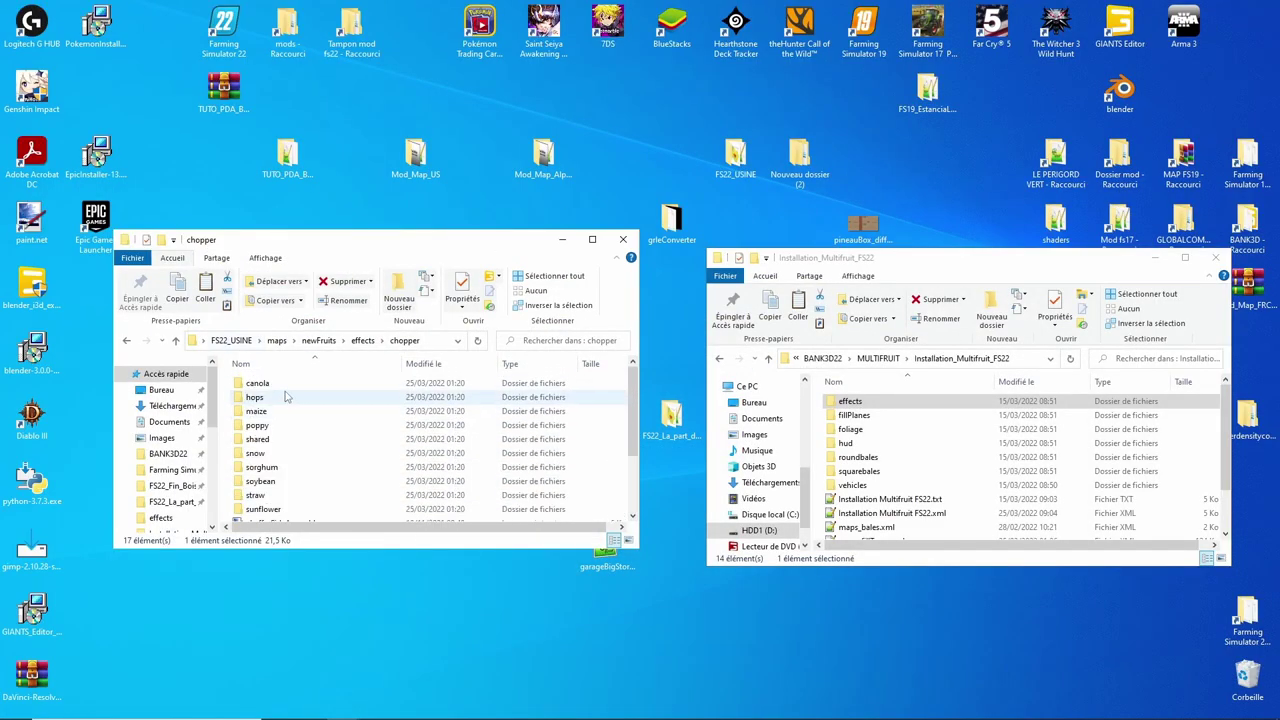
left_click(176, 341)
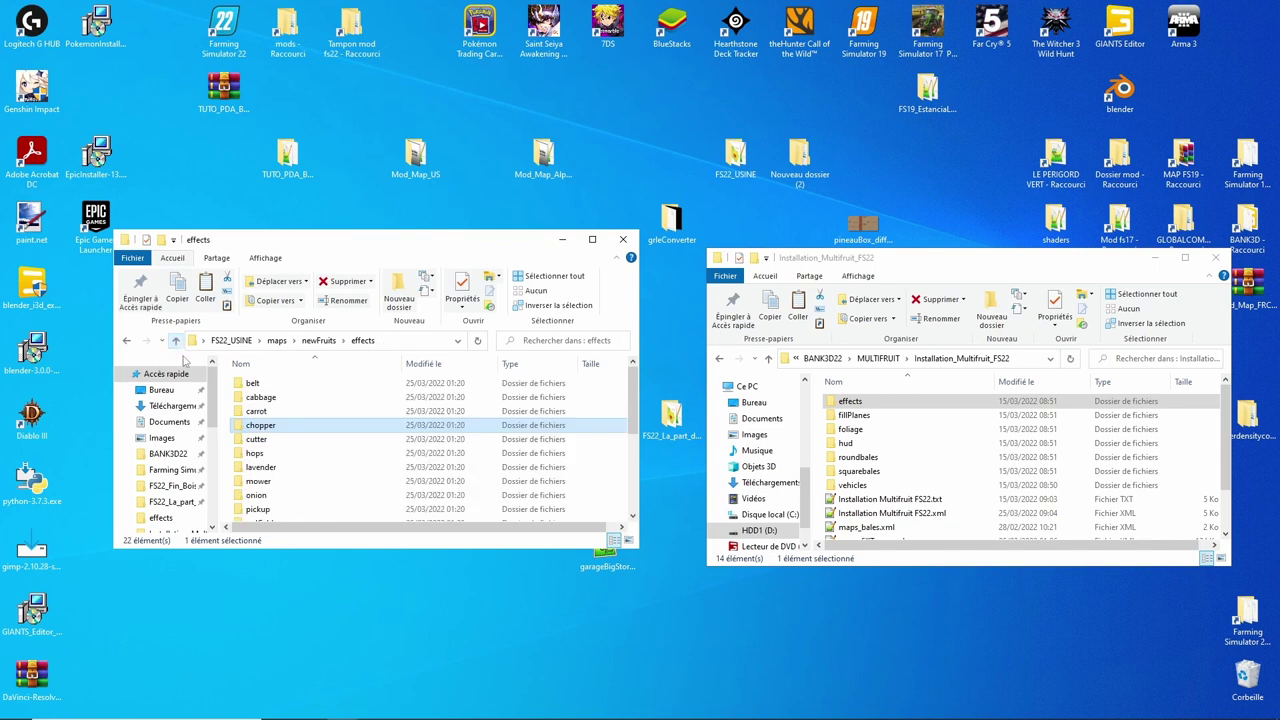
left_click(263, 442)
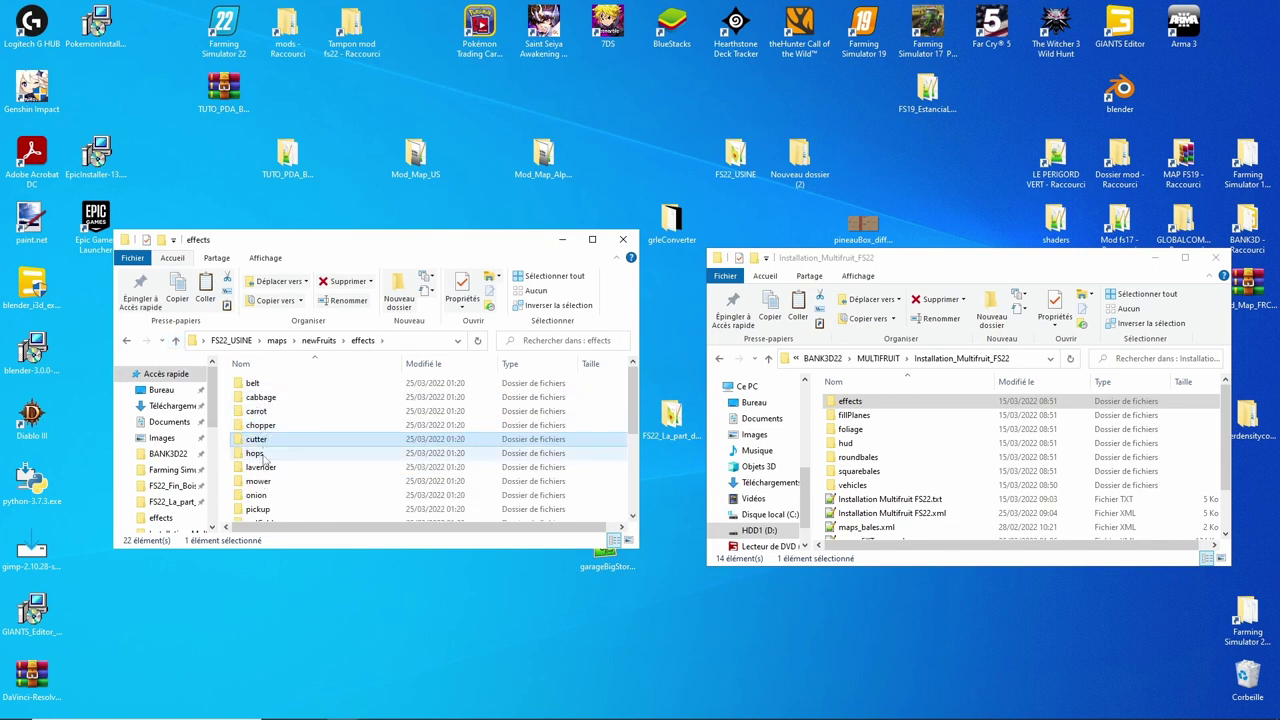
double_click(263, 455)
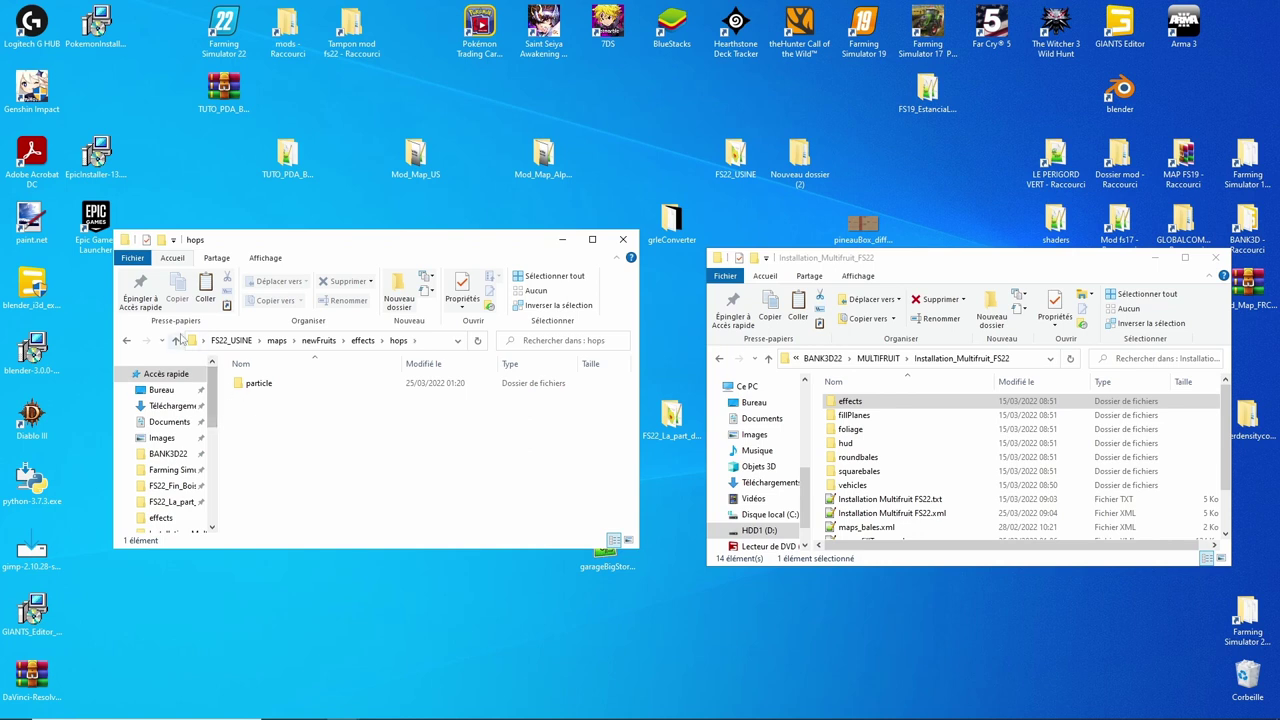
left_click(176, 340)
Step: Open pickupEffects.xml from the pickup folder, replace every maps/effects path with maps/newFruits/effects and save the file
scroll(283, 403, "down", 2)
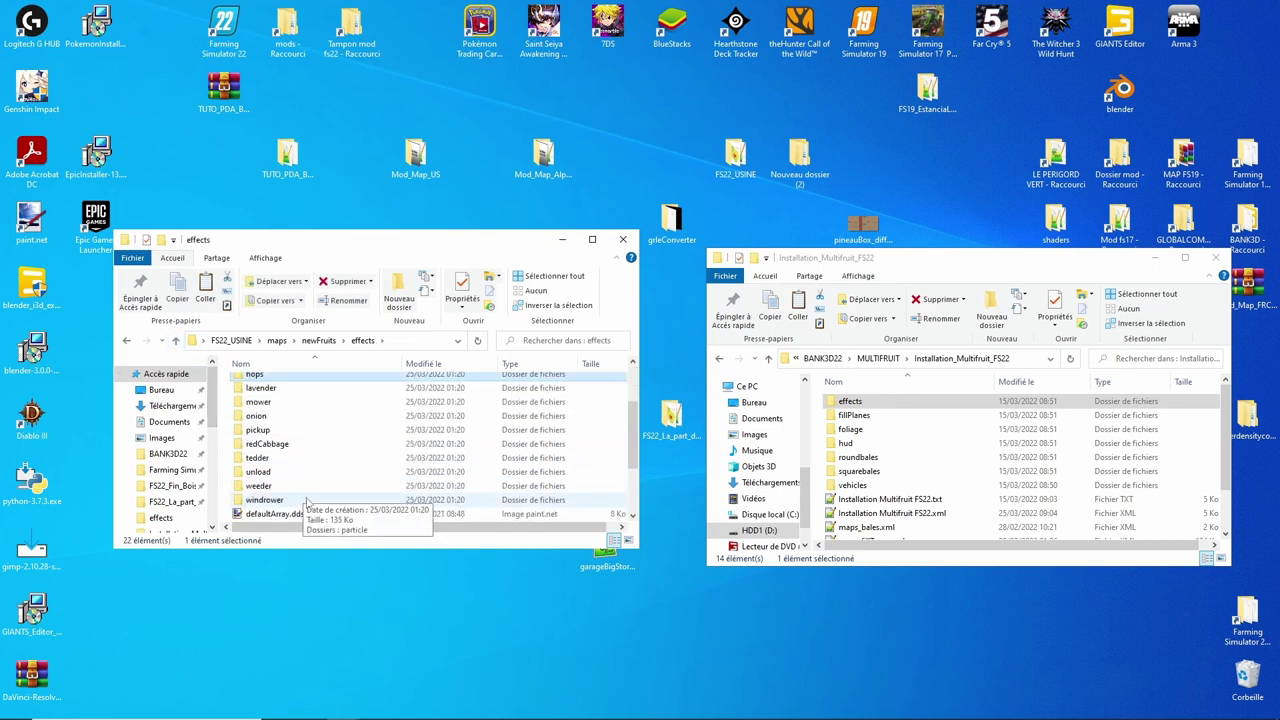
double_click(277, 433)
left_click(278, 398)
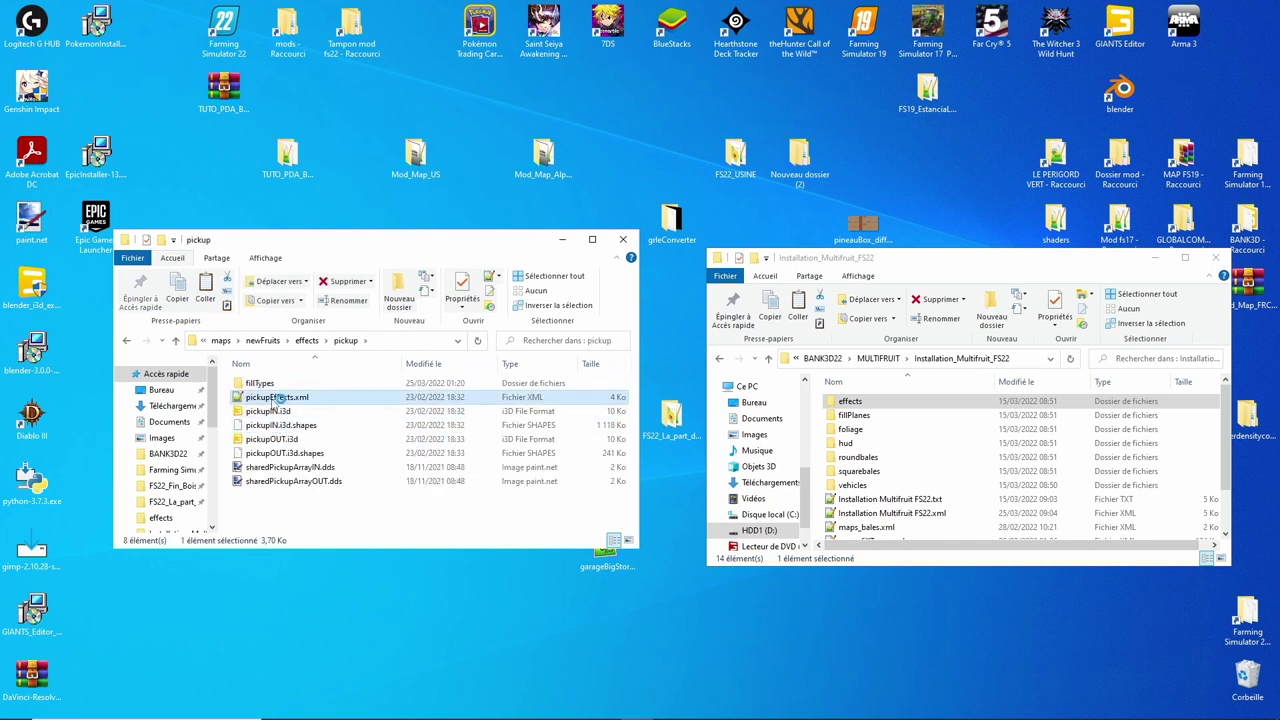
double_click(277, 398)
left_click(1158, 134)
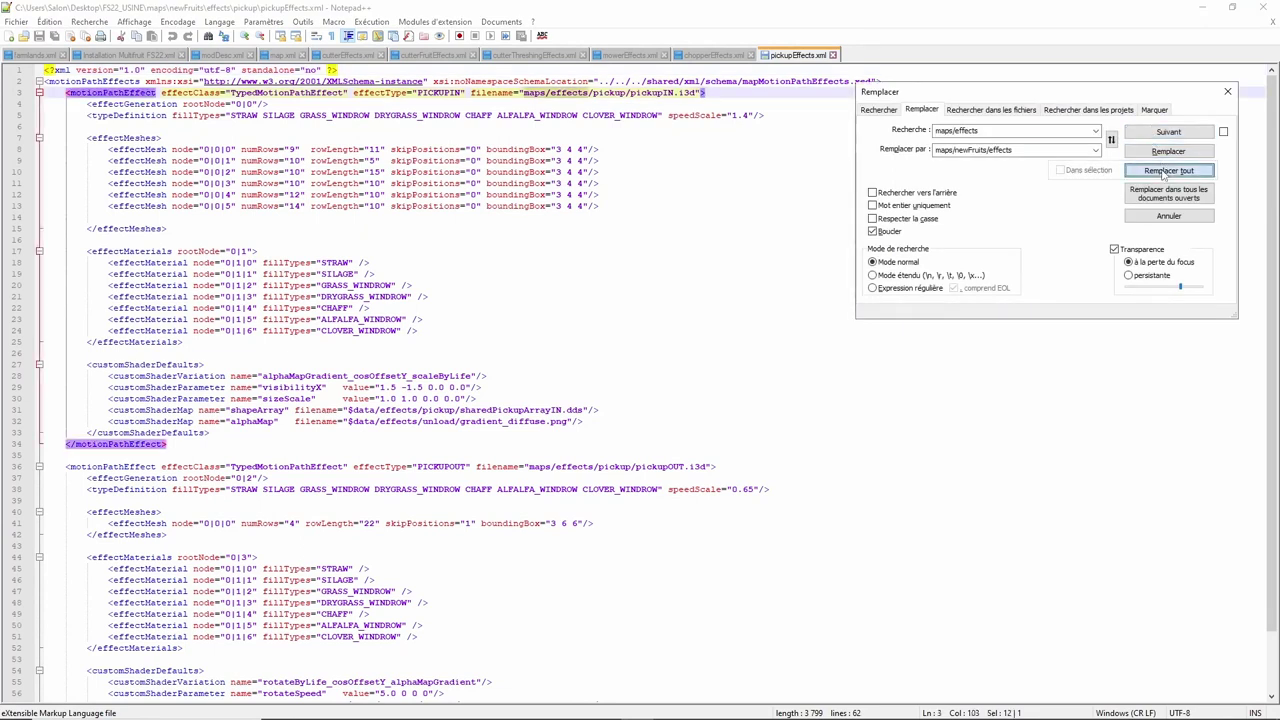
left_click(1150, 172)
left_click(40, 36)
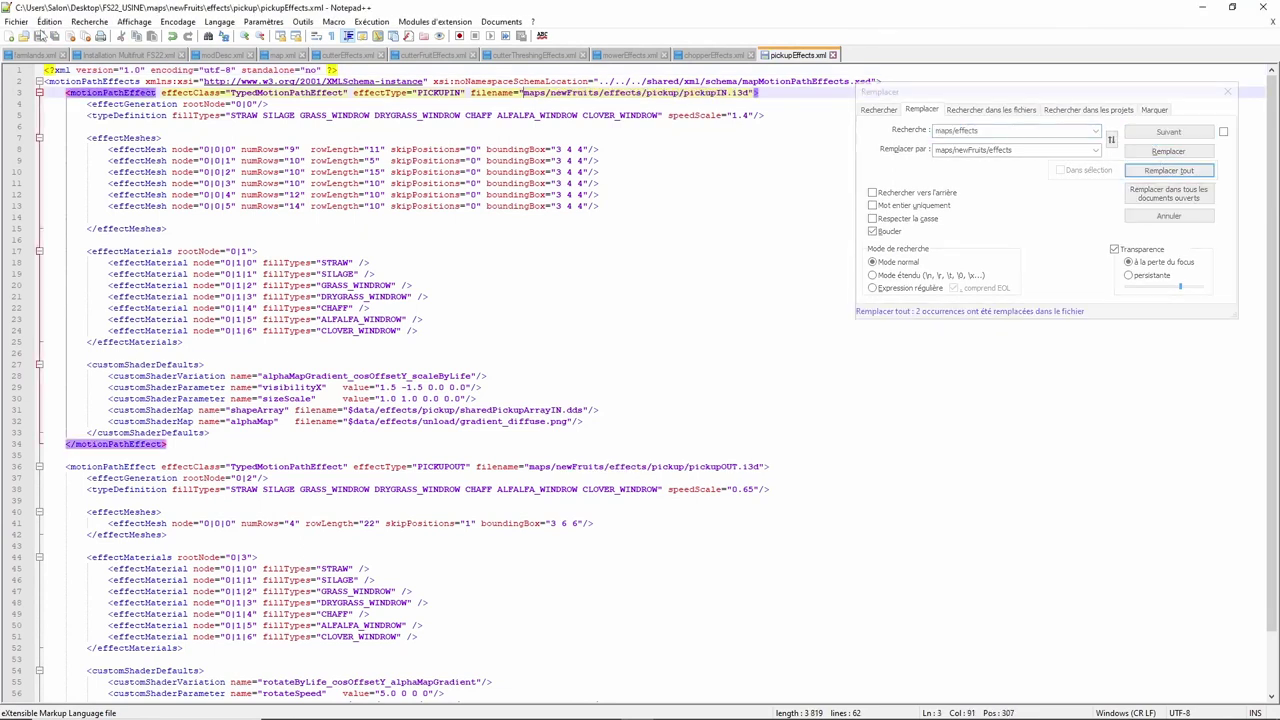
left_click(1202, 7)
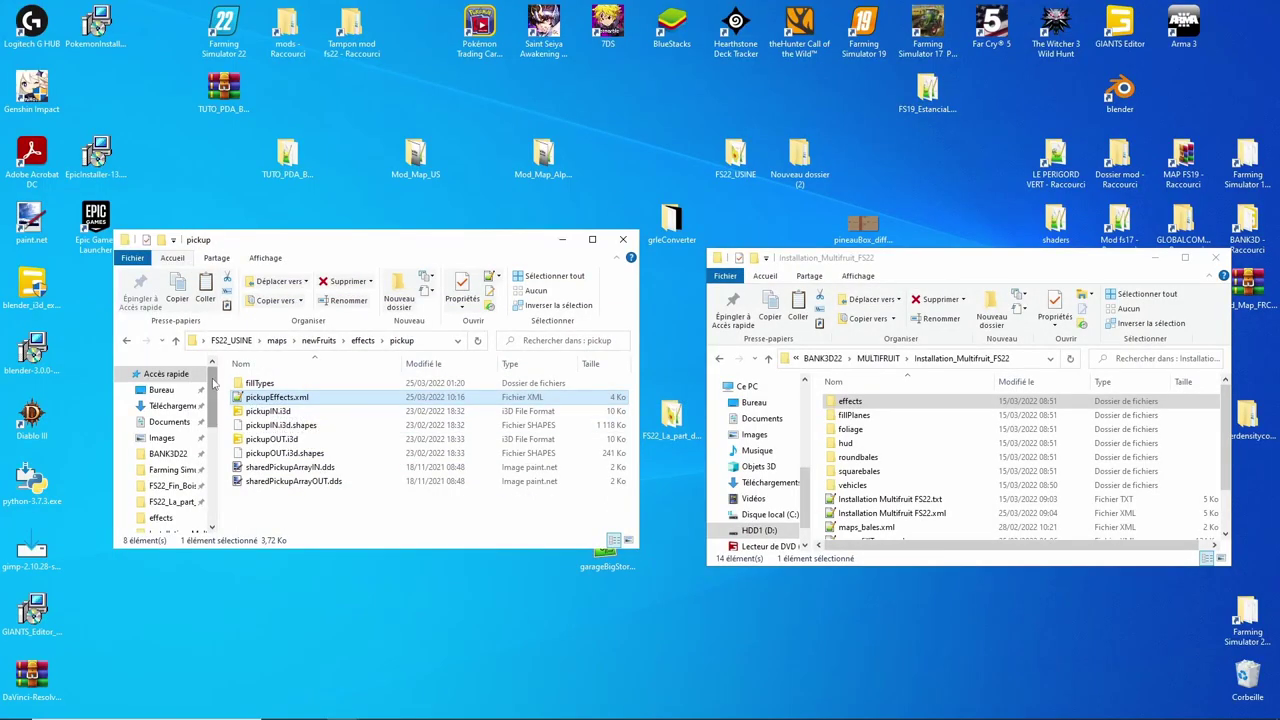
Step: Open tedderEffects.xml from the tedder folder, replace all maps/effects paths with maps/newFruits/effects and save it
left_click(175, 340)
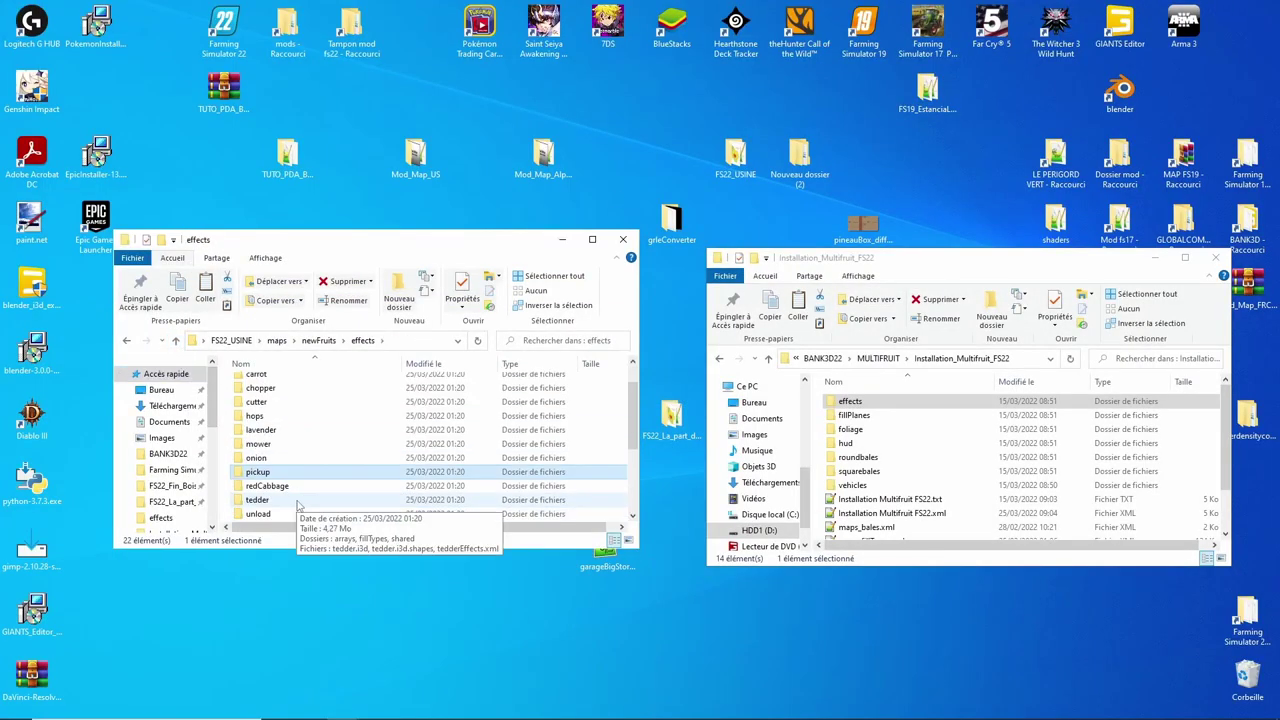
scroll(297, 480, "down", 1)
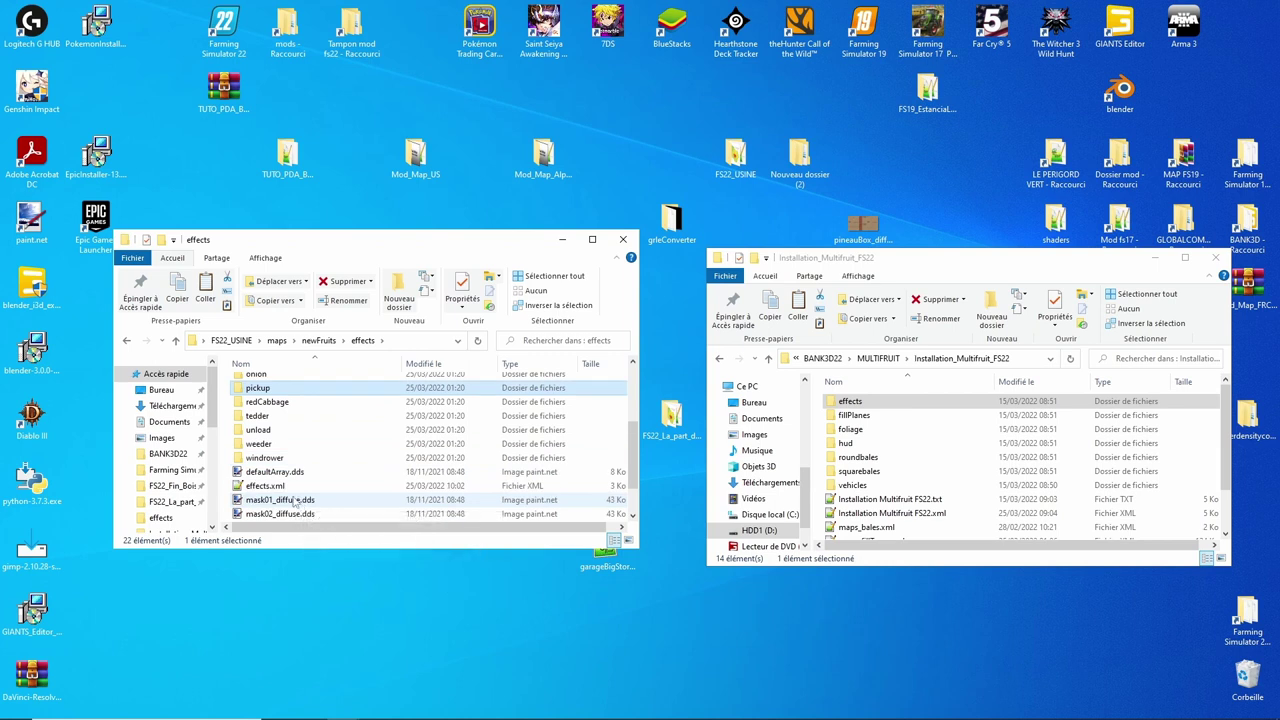
left_click(281, 416)
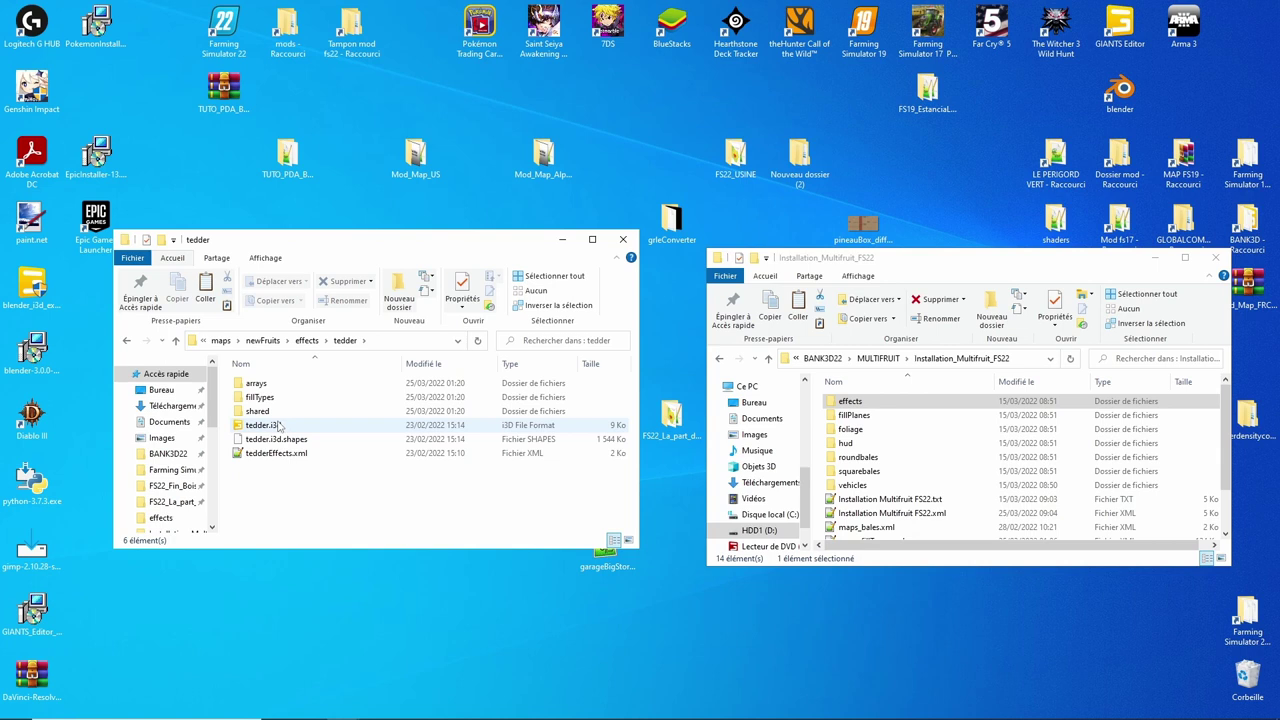
double_click(279, 453)
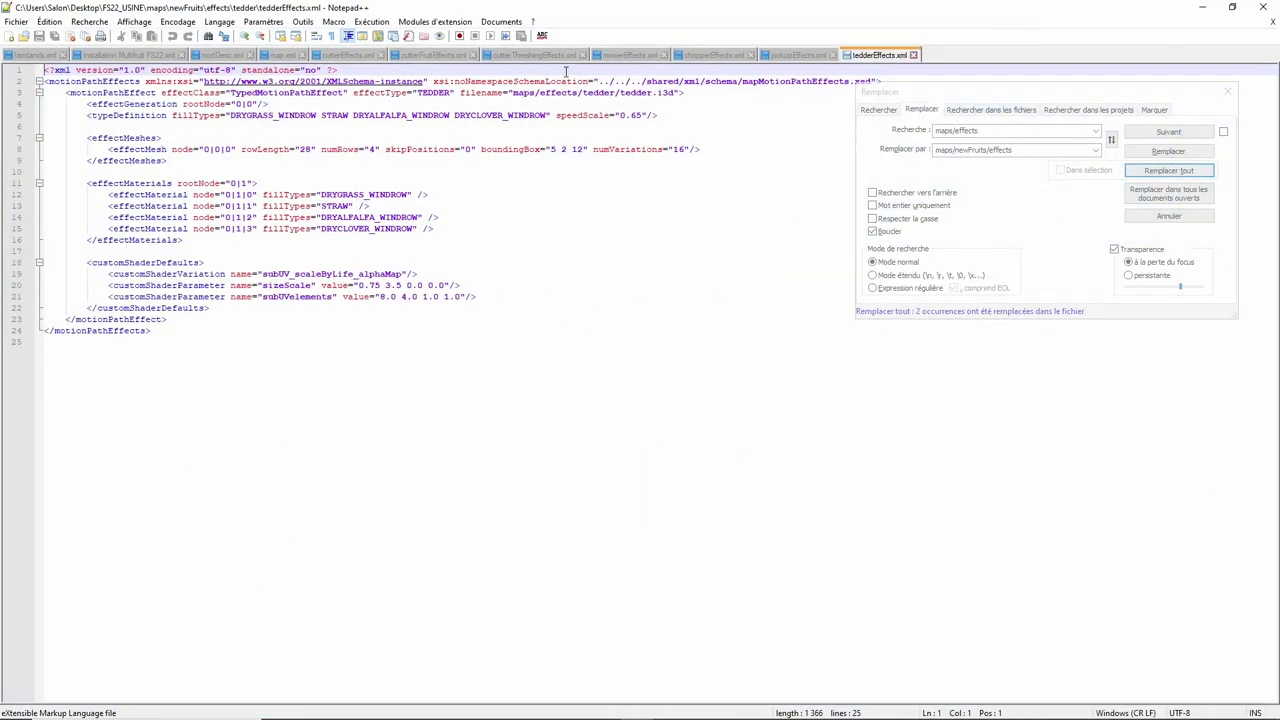
left_click(1166, 170)
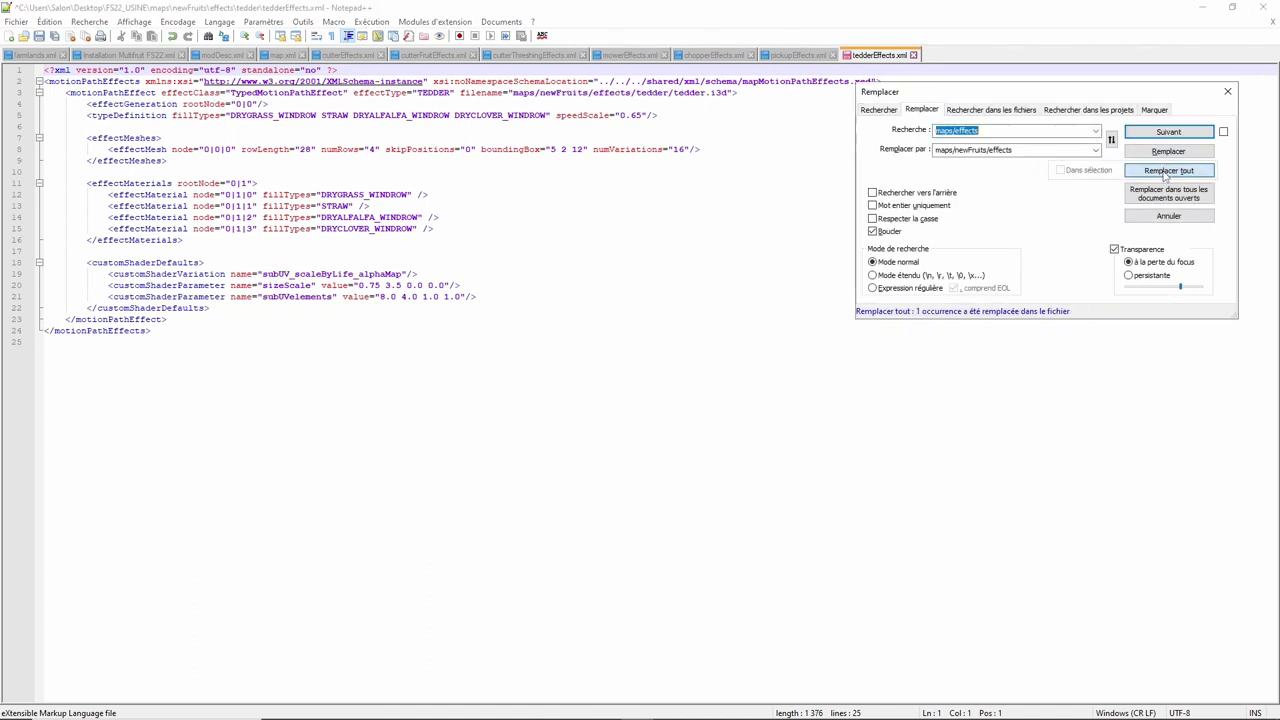
left_click(39, 37)
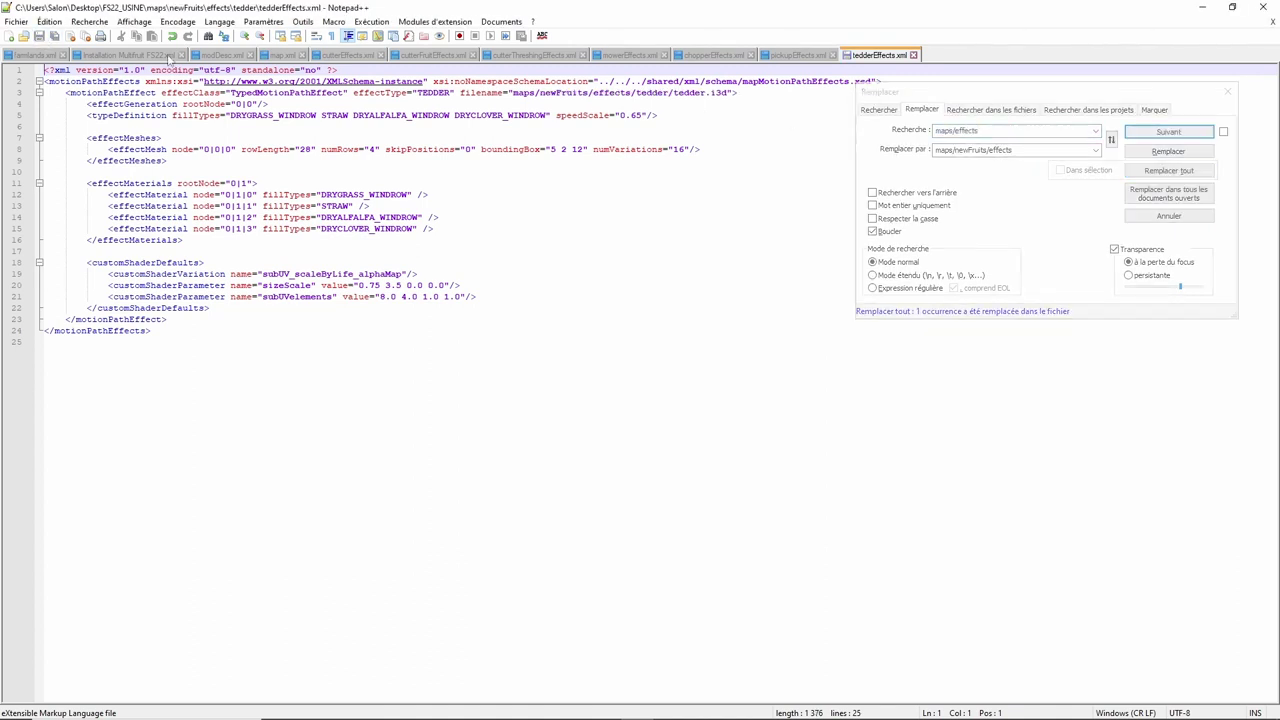
left_click(1201, 8)
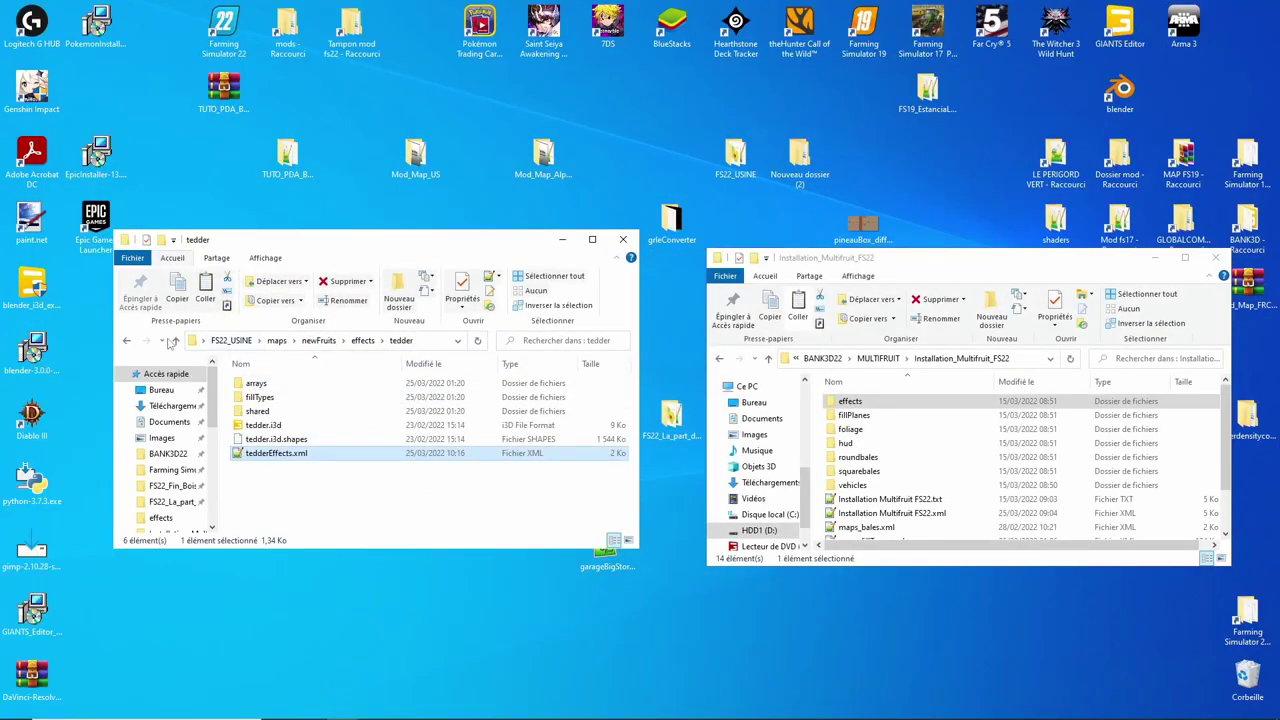
Step: Examine the unload folder, including its particle/cabbage subfolder, and the weeder folder for effects XML files
left_click(176, 343)
scroll(273, 407, "down", 3)
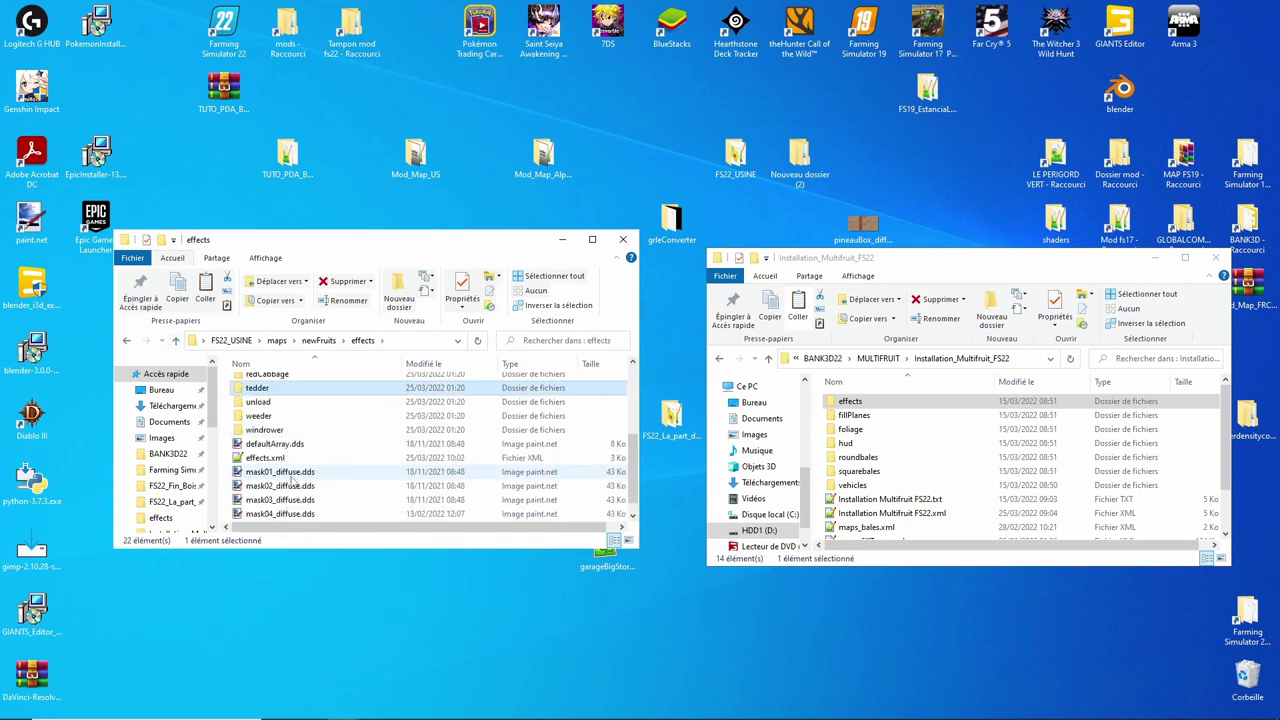
double_click(270, 403)
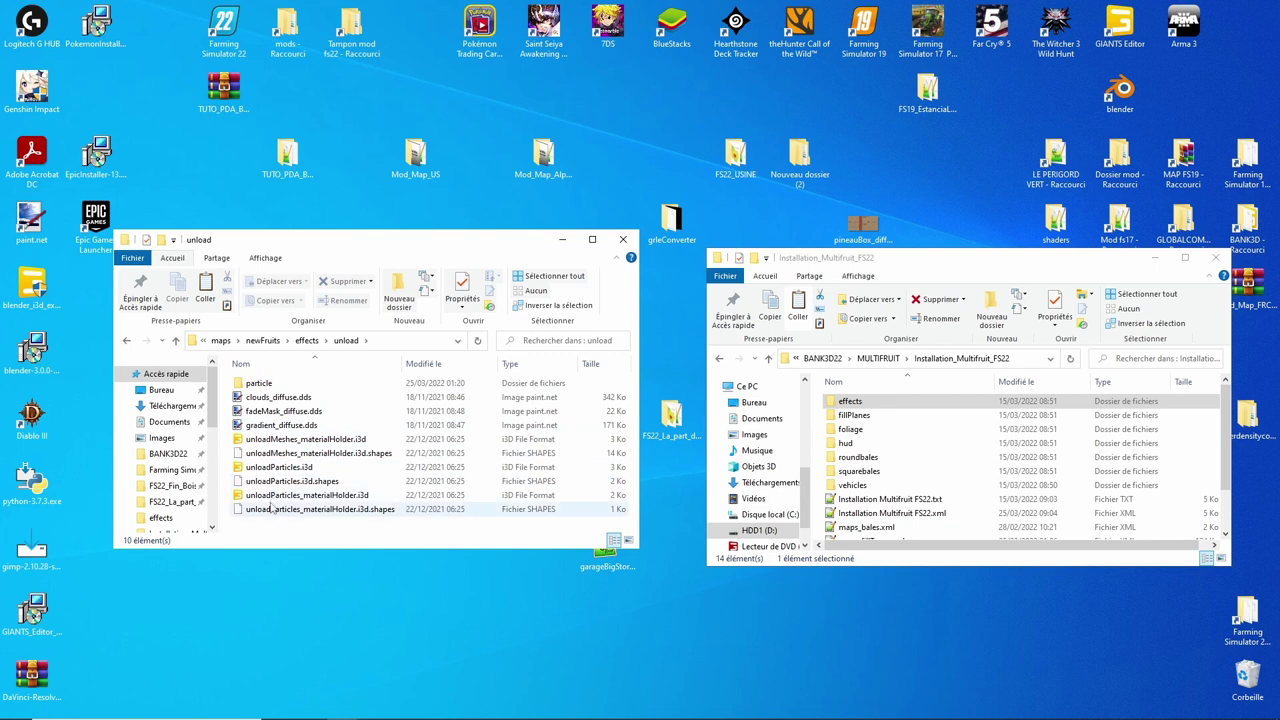
double_click(262, 385)
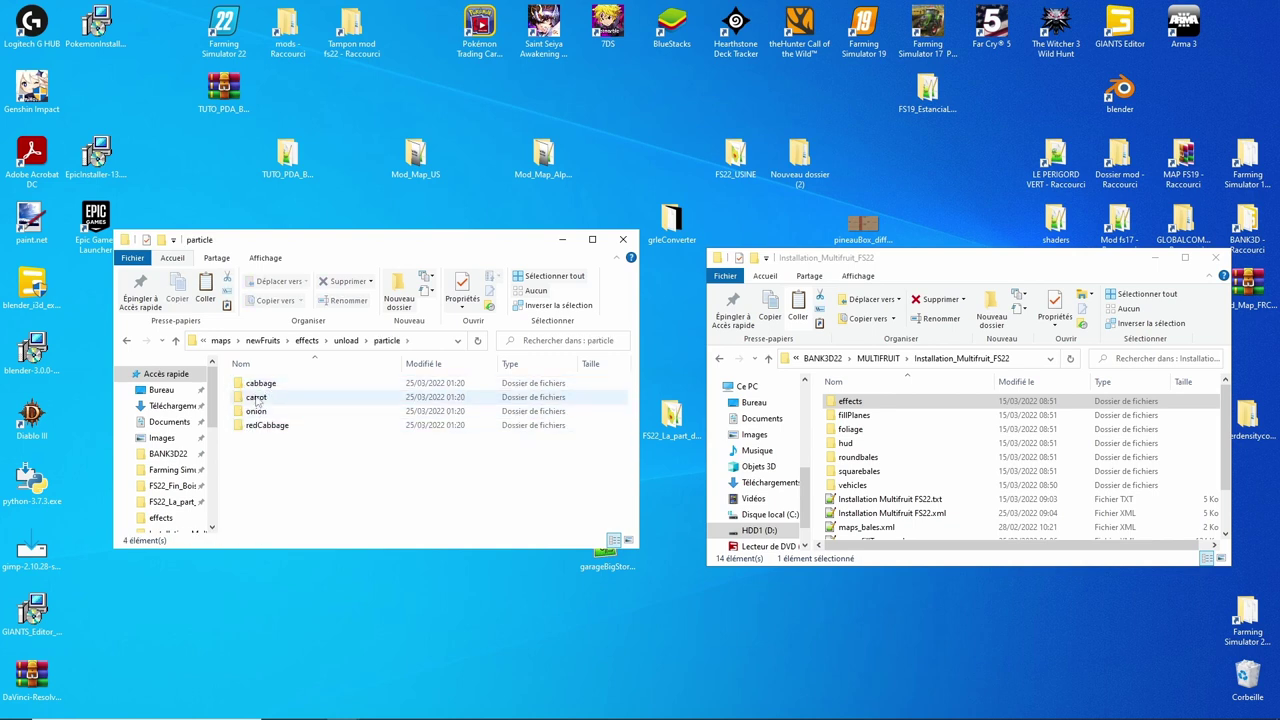
left_click(258, 386)
double_click(258, 386)
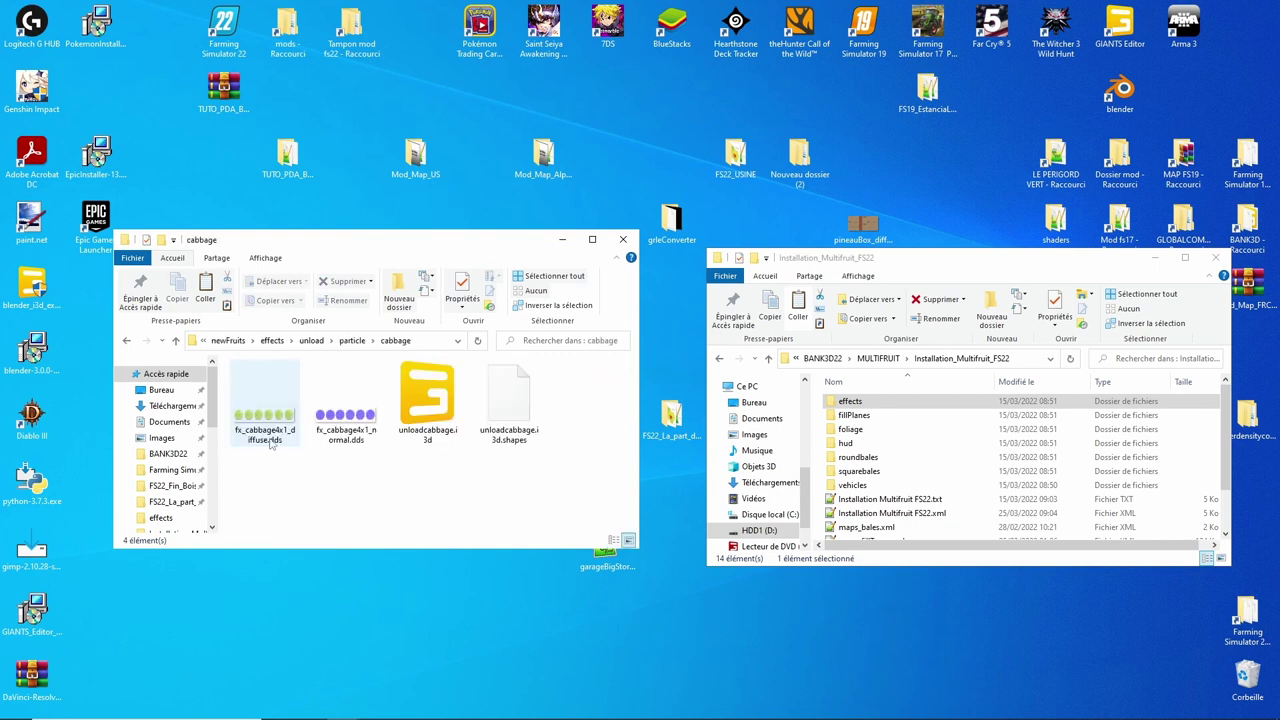
left_click(174, 341)
left_click(174, 341)
left_click(174, 341)
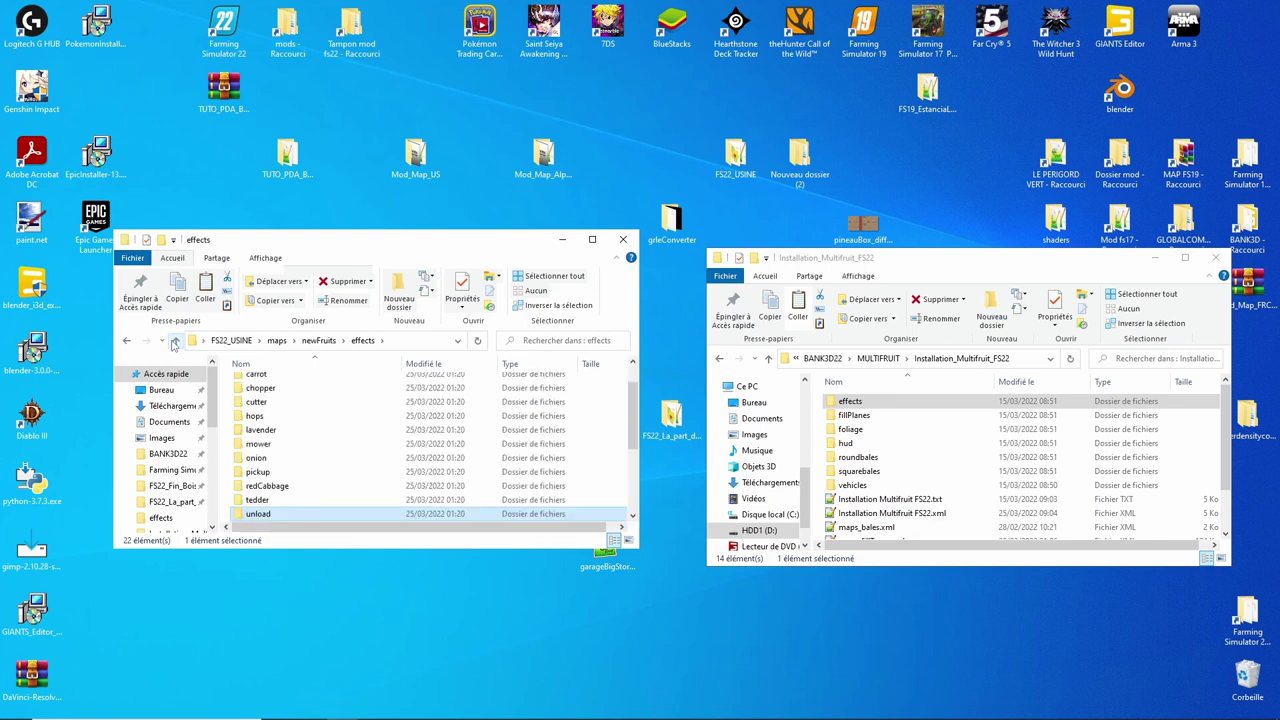
scroll(268, 410, "down", 3)
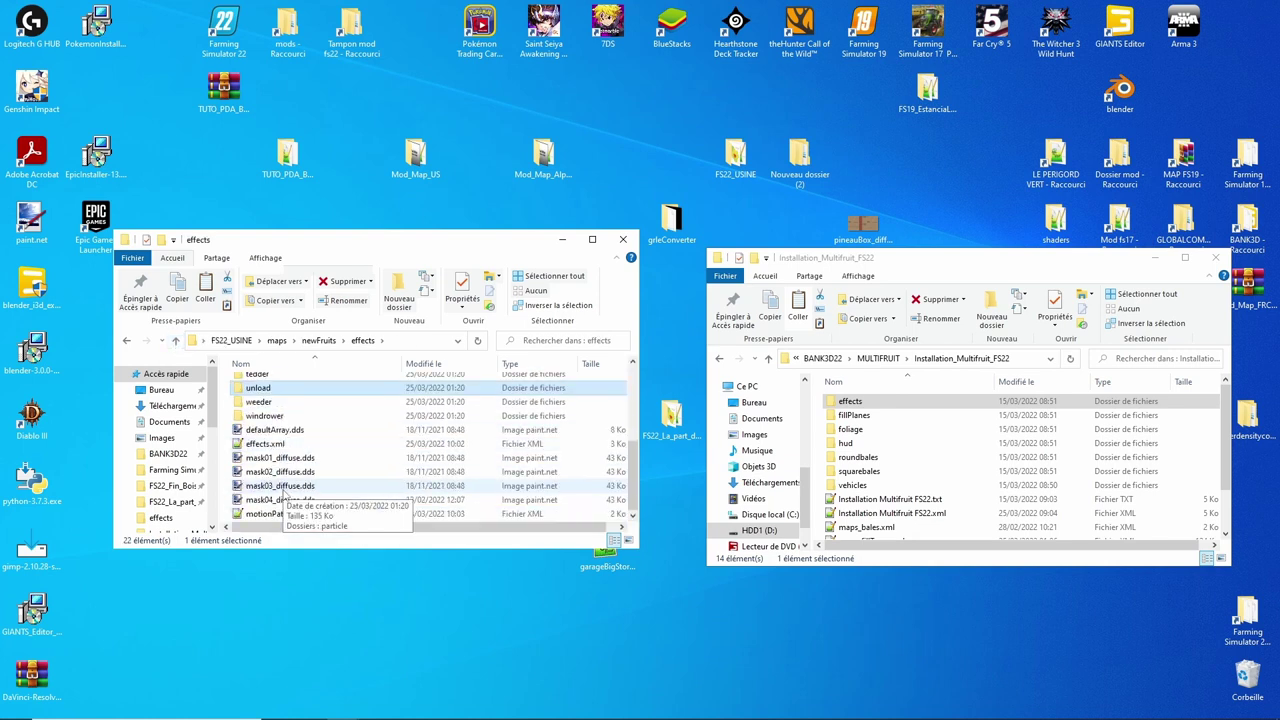
double_click(268, 402)
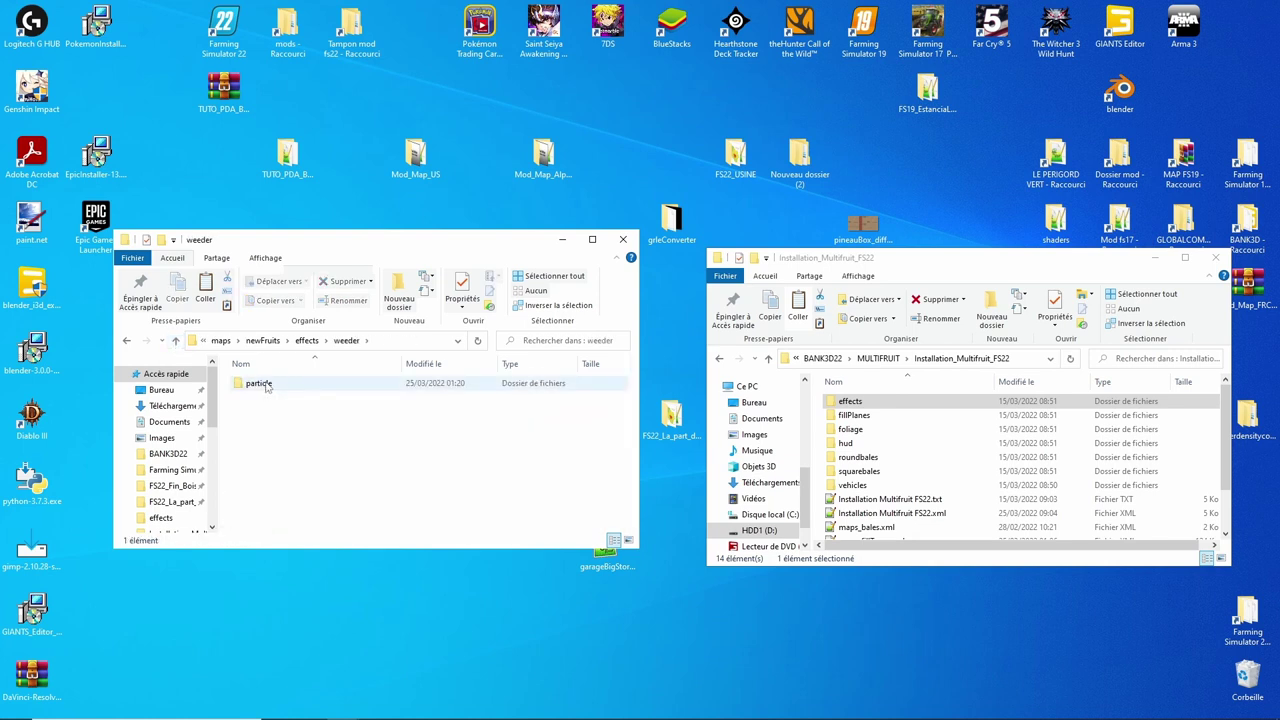
left_click(176, 341)
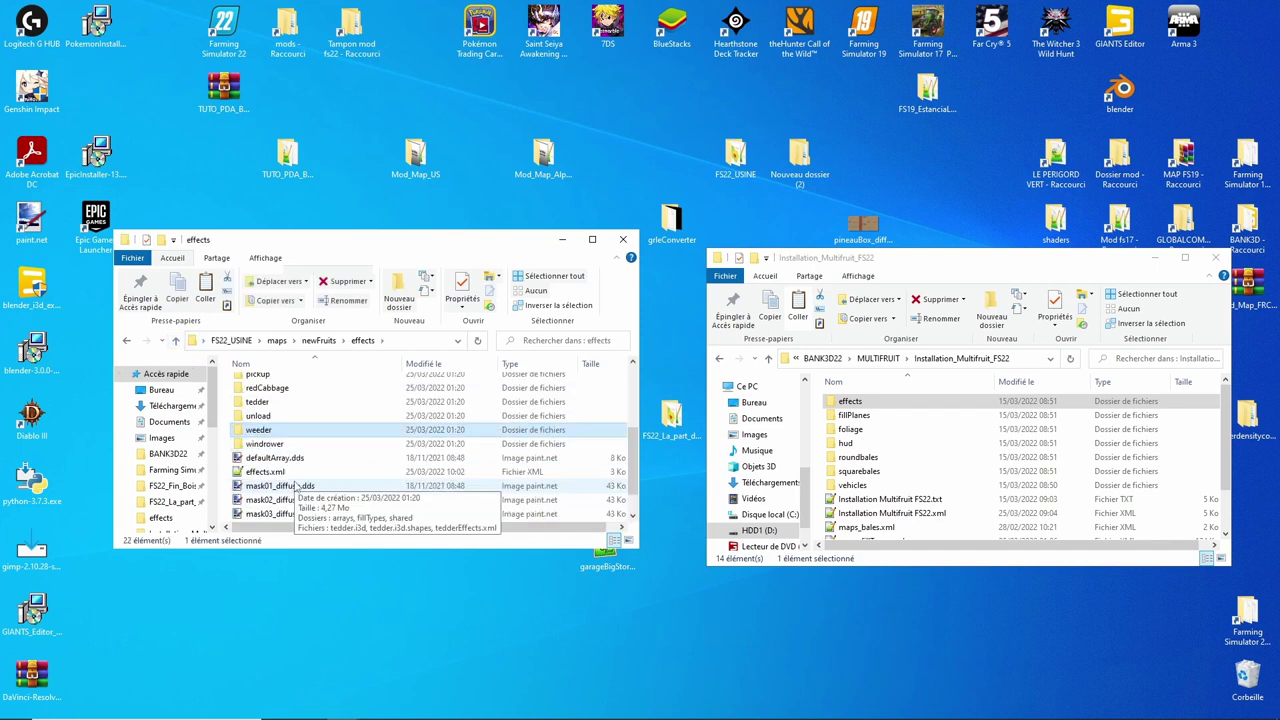
Step: Open windrowerEffects.xml from the windrower folder, replace the maps/effects path with maps/newFruits/effects and save it
double_click(264, 444)
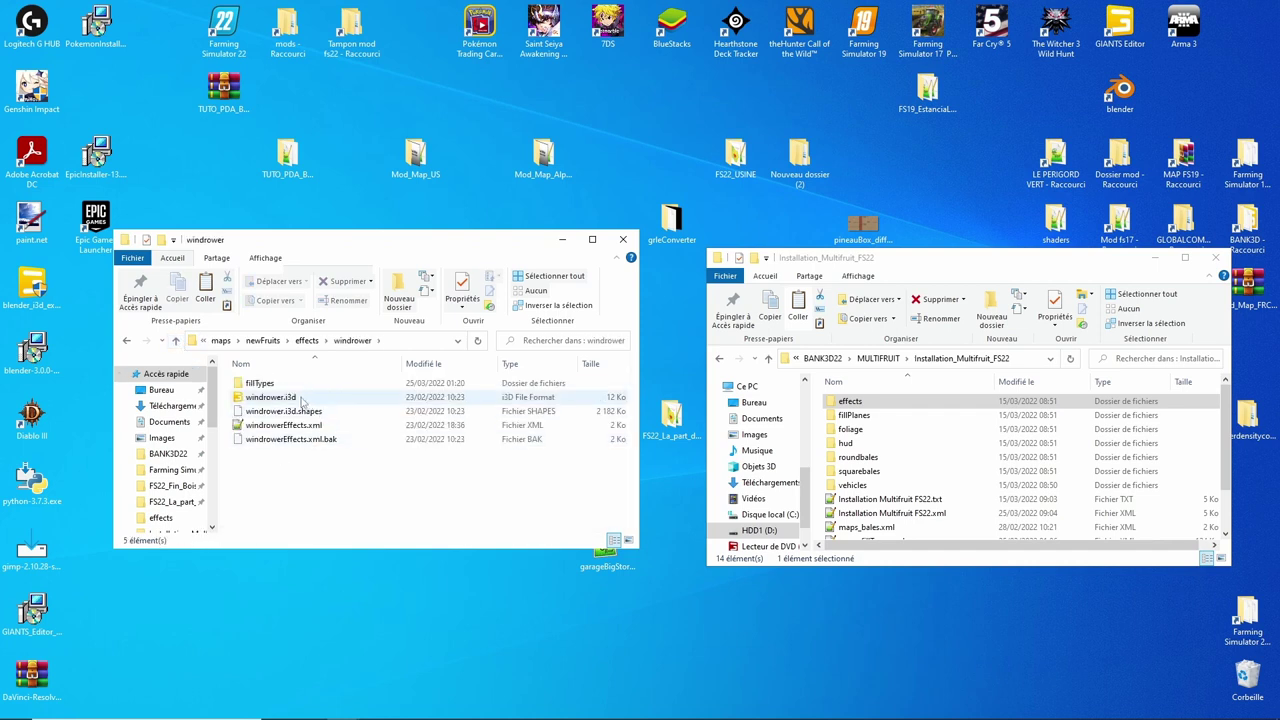
double_click(283, 425)
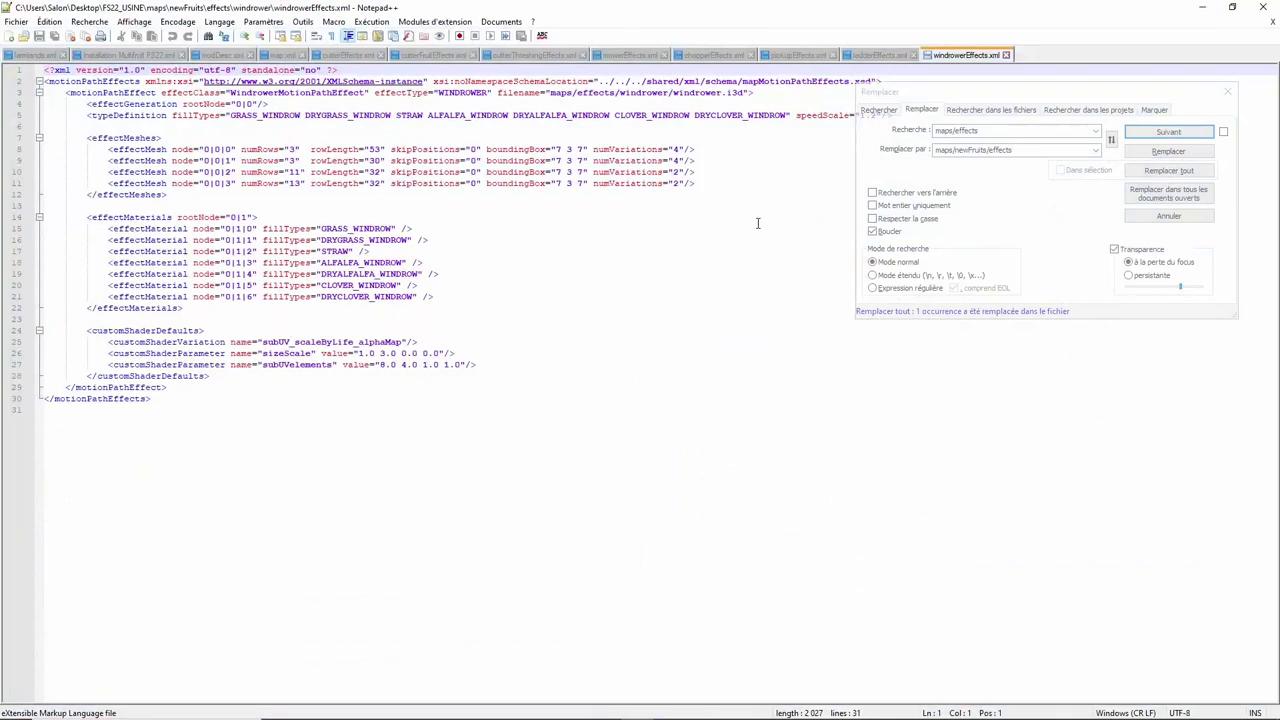
left_click(1160, 152)
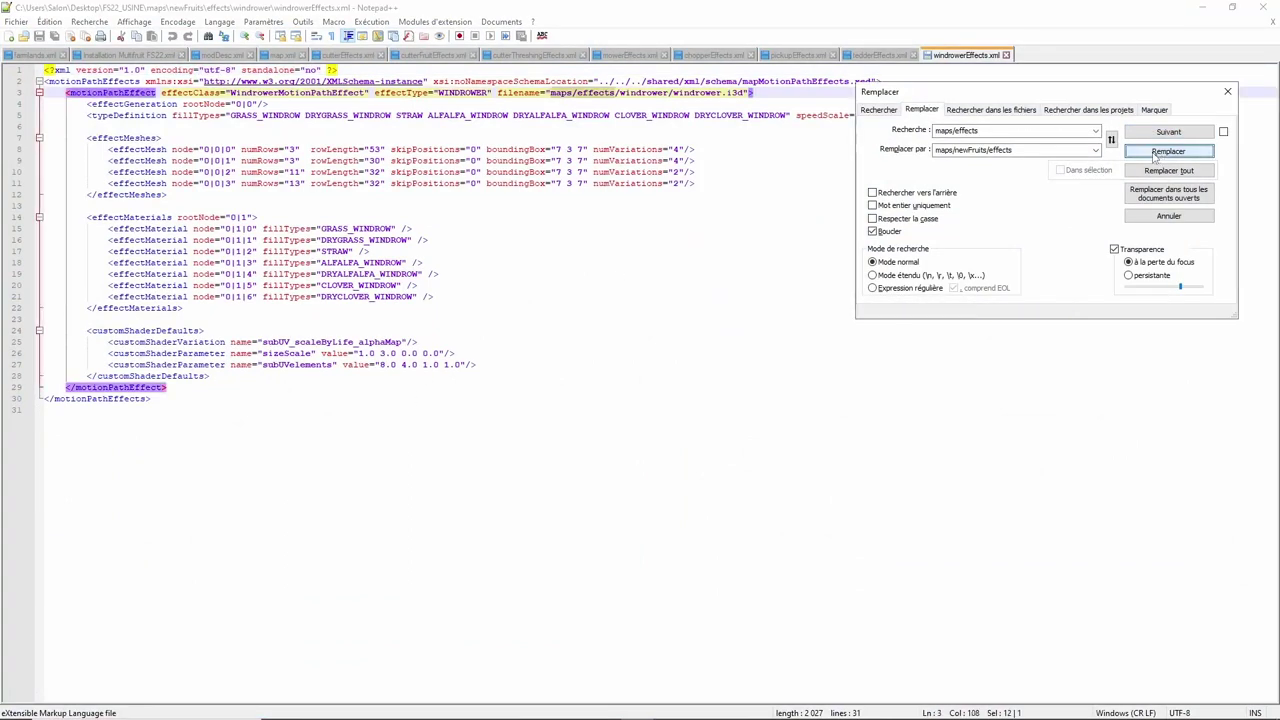
left_click(1156, 152)
left_click(42, 37)
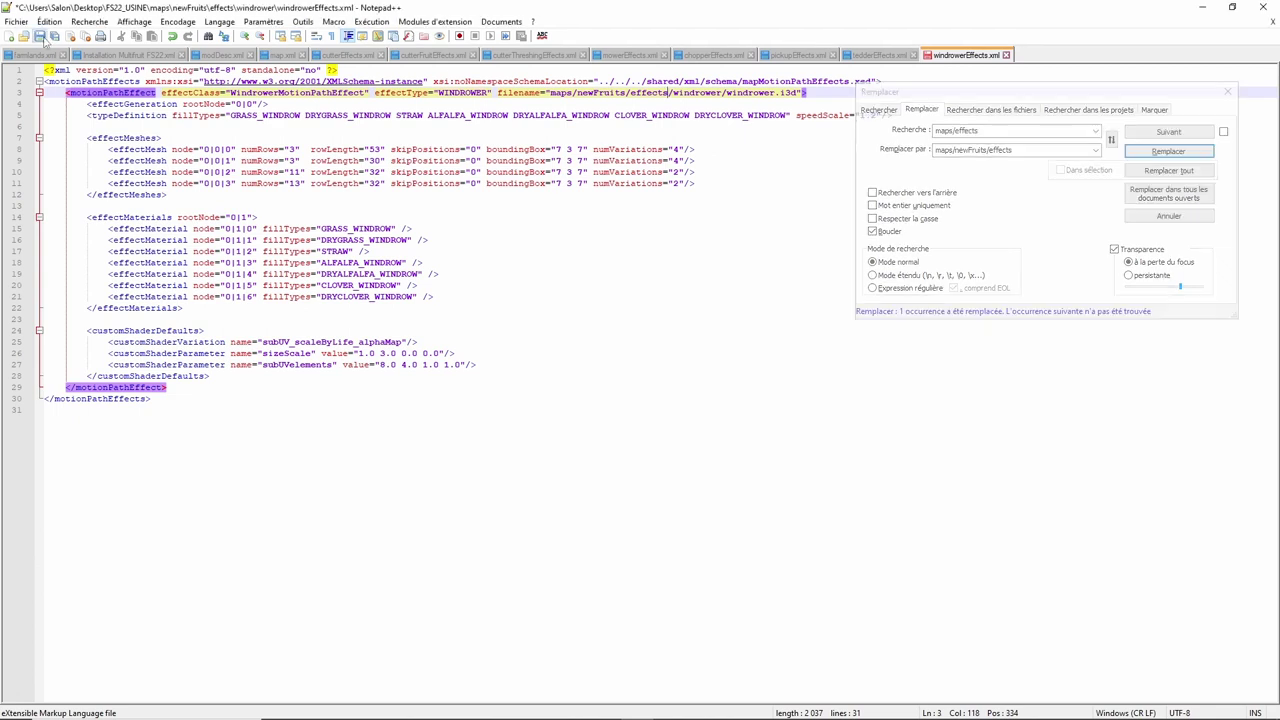
left_click(42, 37)
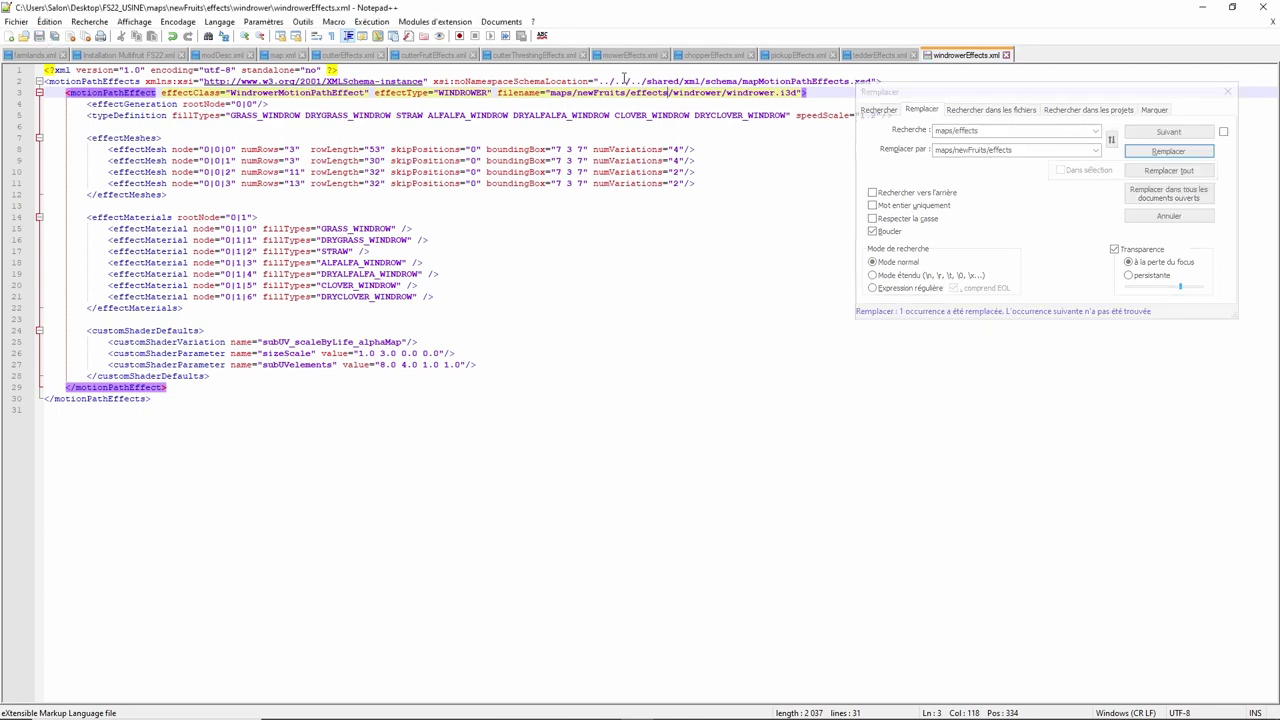
left_click(1203, 13)
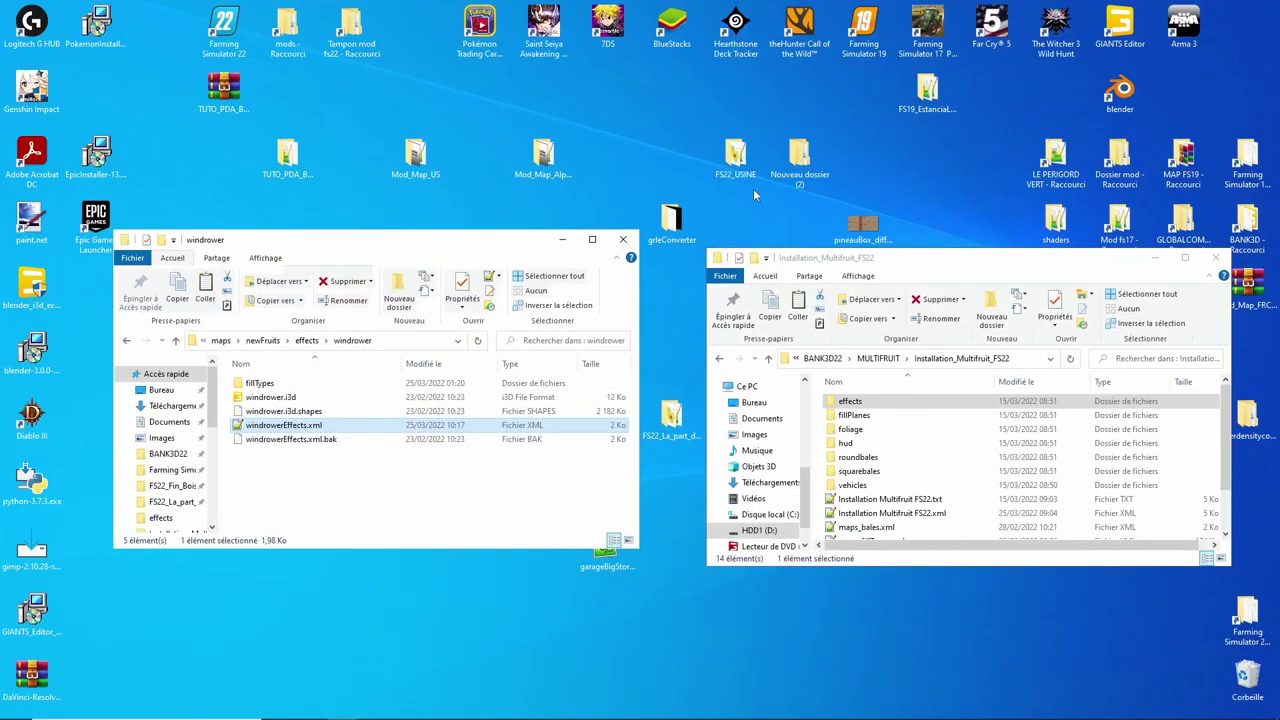
Step: Copy the FS22_USINE folder from the desktop into the Farming Simulator 22 mods folder, replacing the existing files
right_click(748, 163)
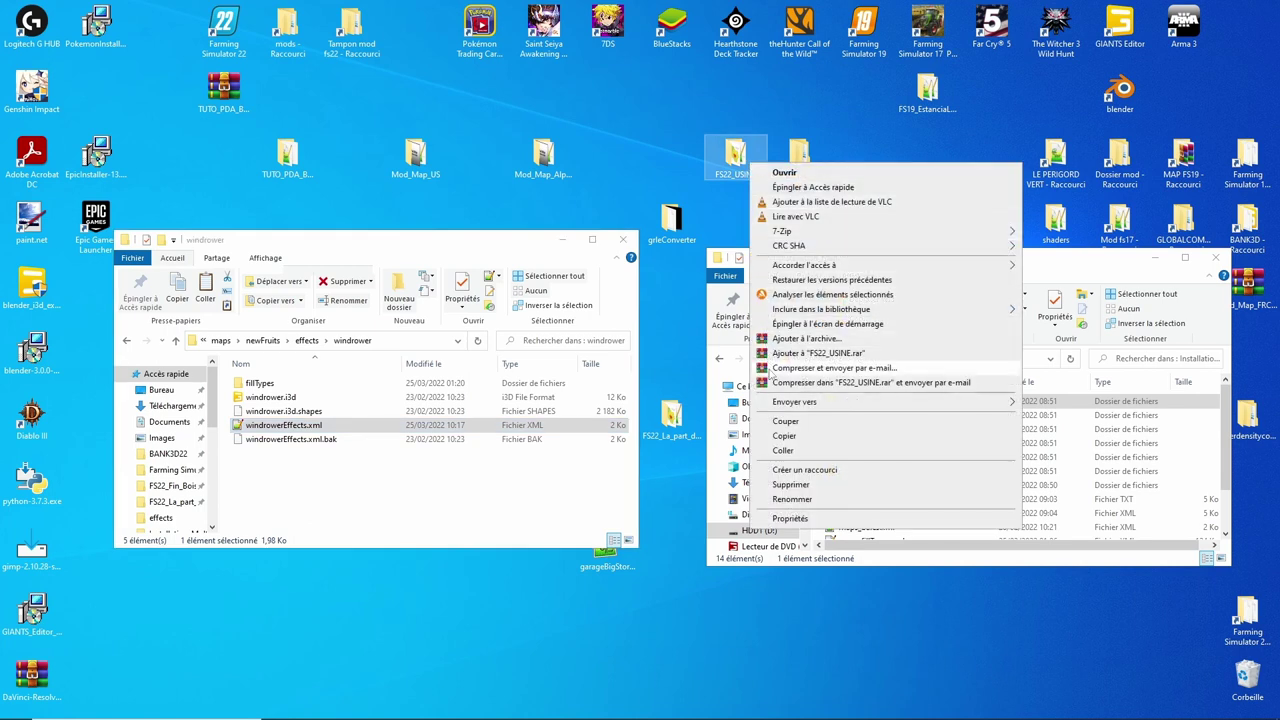
left_click(784, 436)
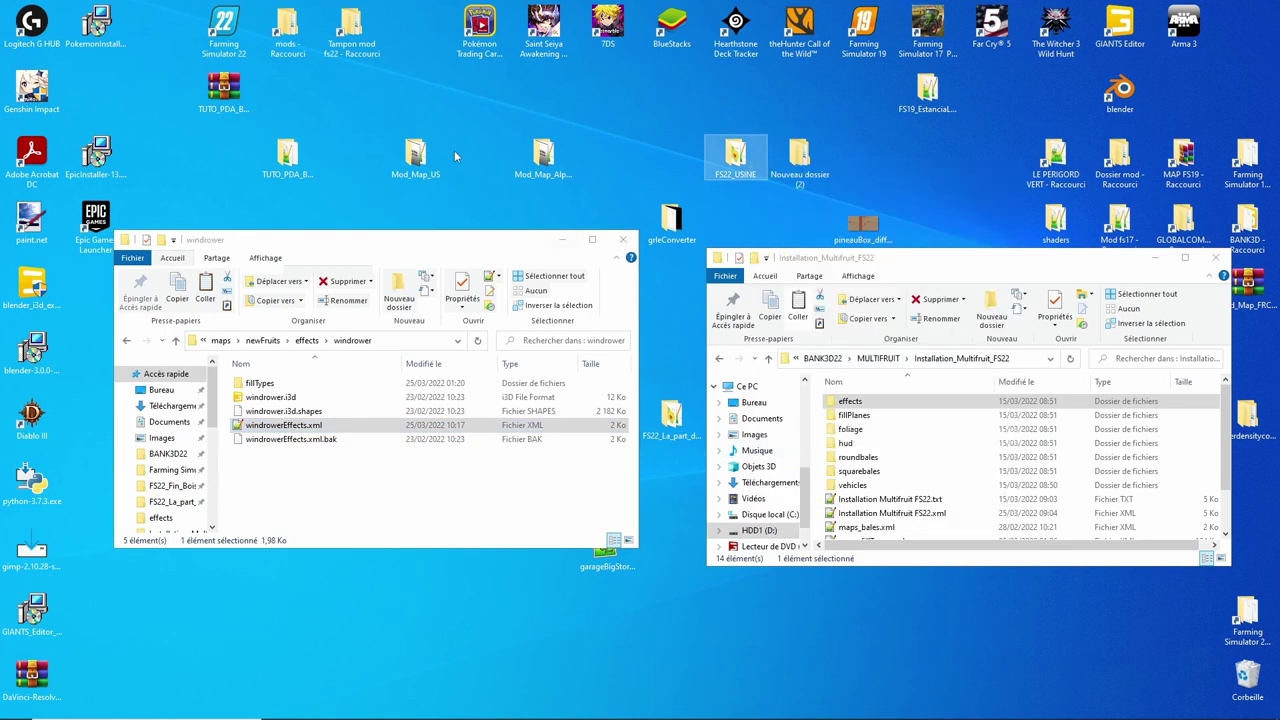
double_click(287, 28)
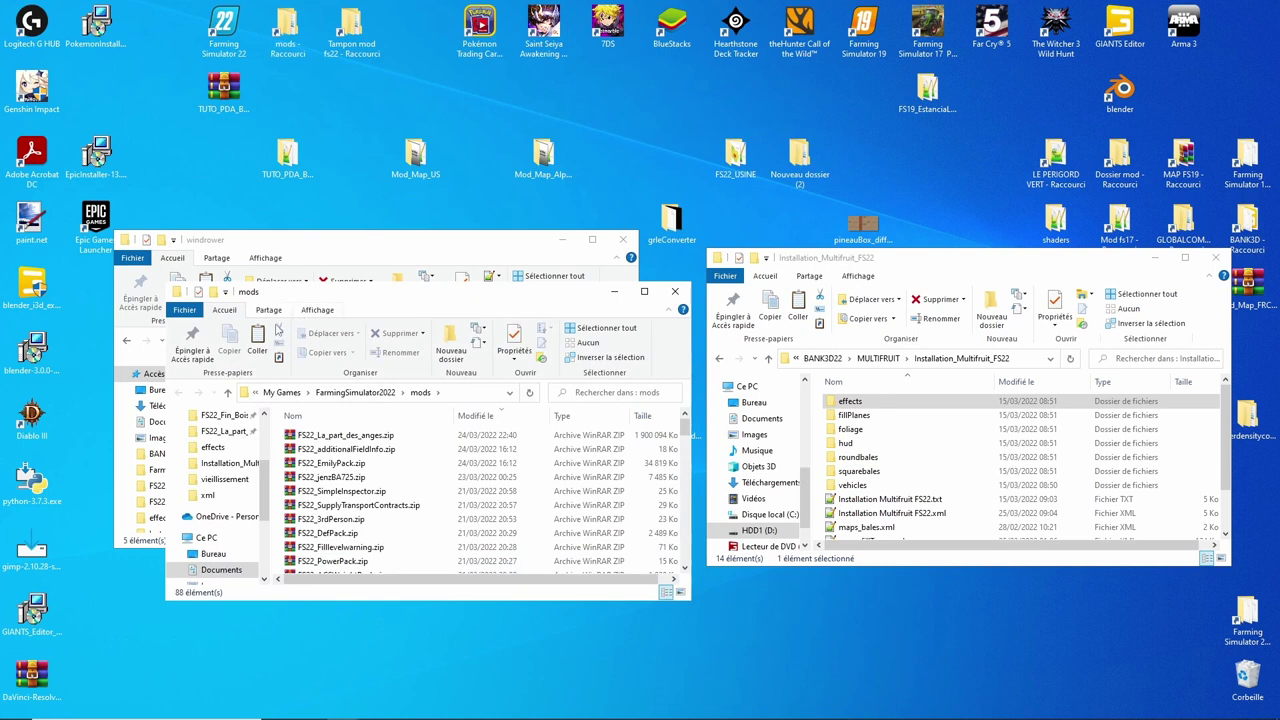
left_click(258, 341)
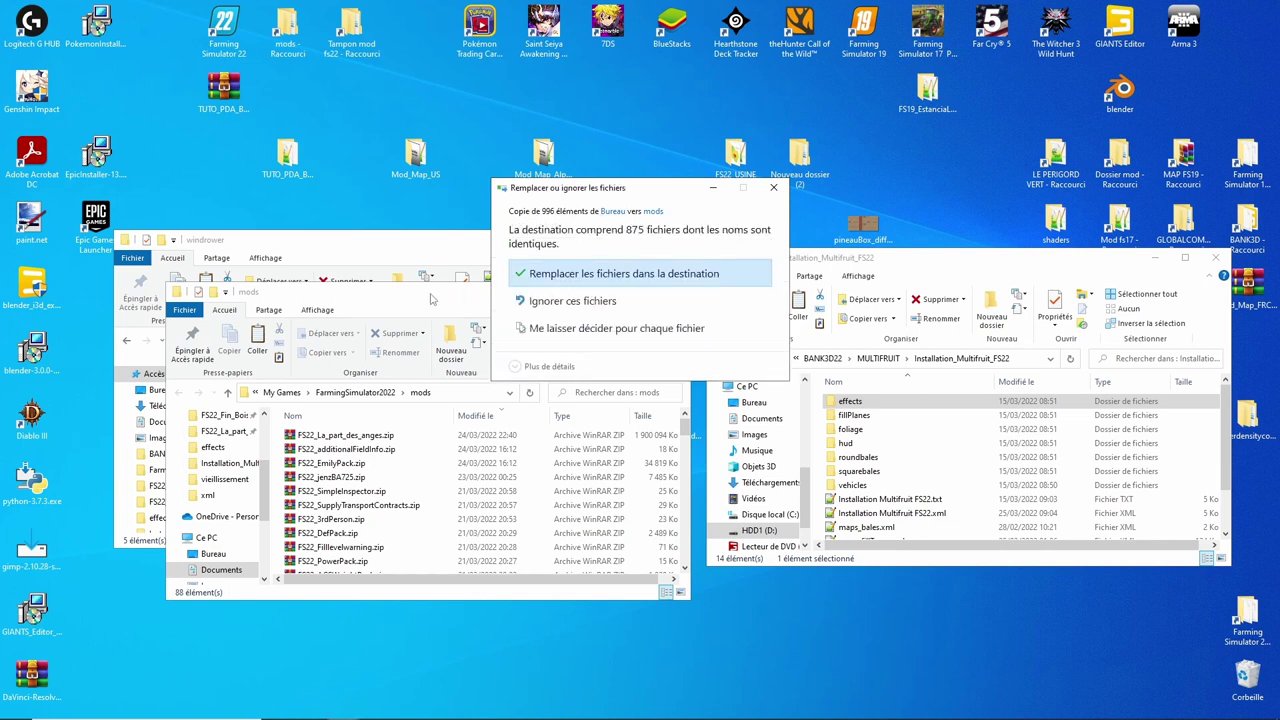
left_click(537, 280)
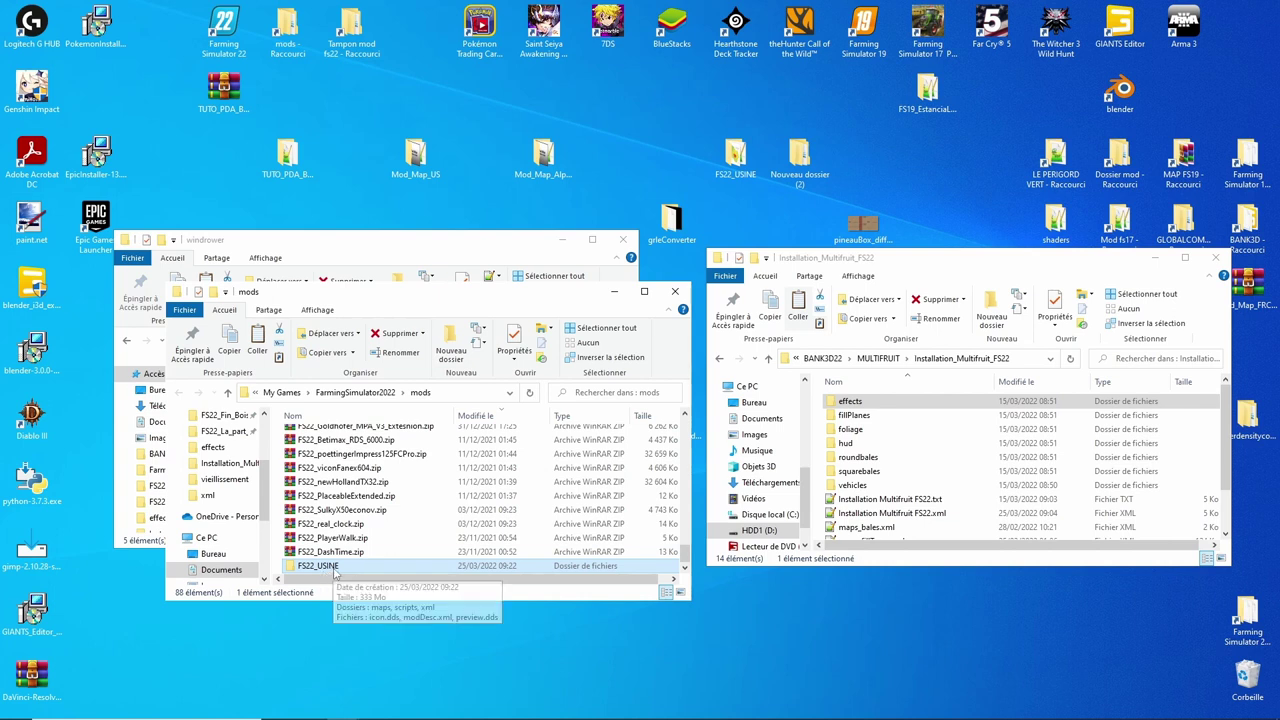
Step: Launch Farming Simulator 22 and start a new game in the empty save slot on the Mod Map FR map
double_click(213, 55)
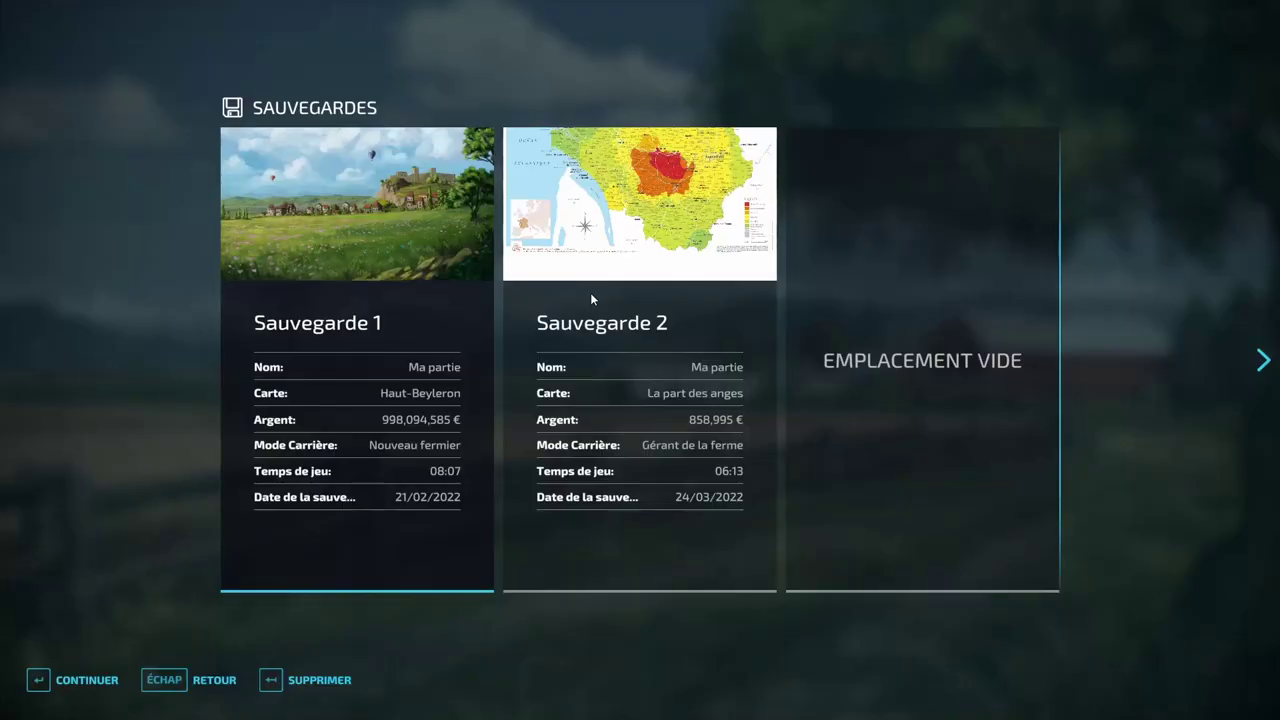
left_click(903, 357)
left_click(585, 387)
key("Left")
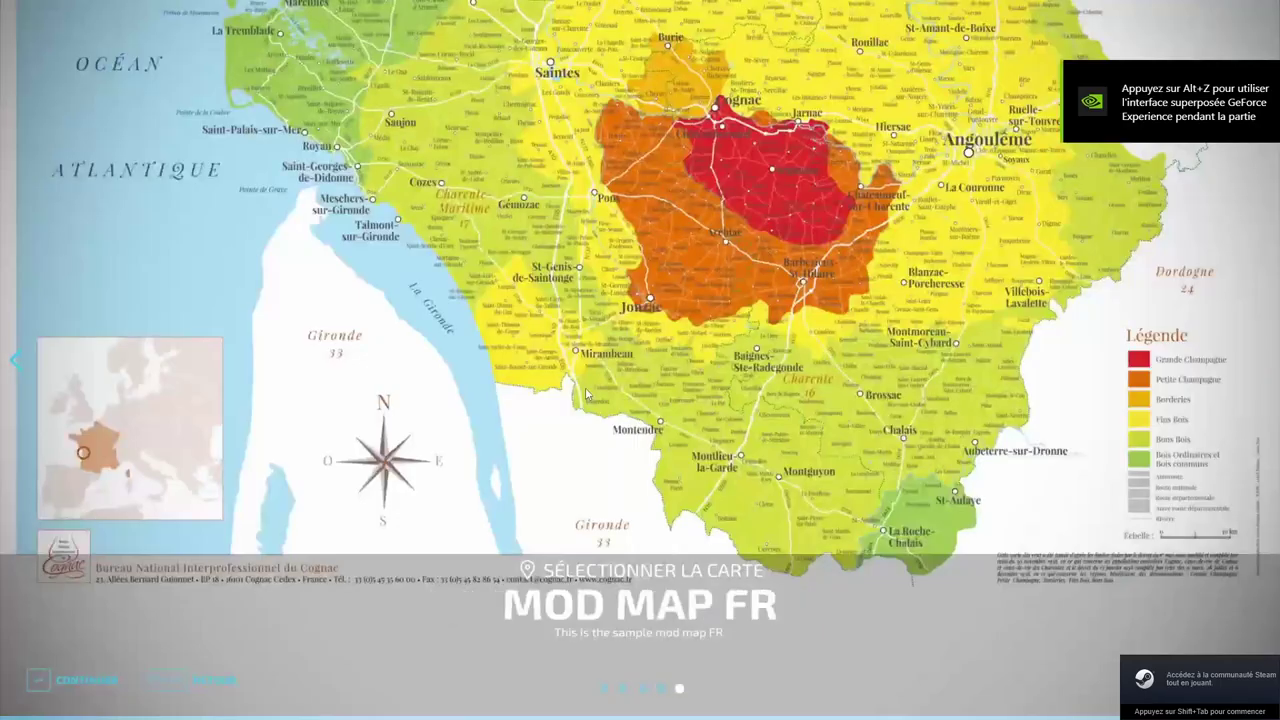
key("Return")
key("Return")
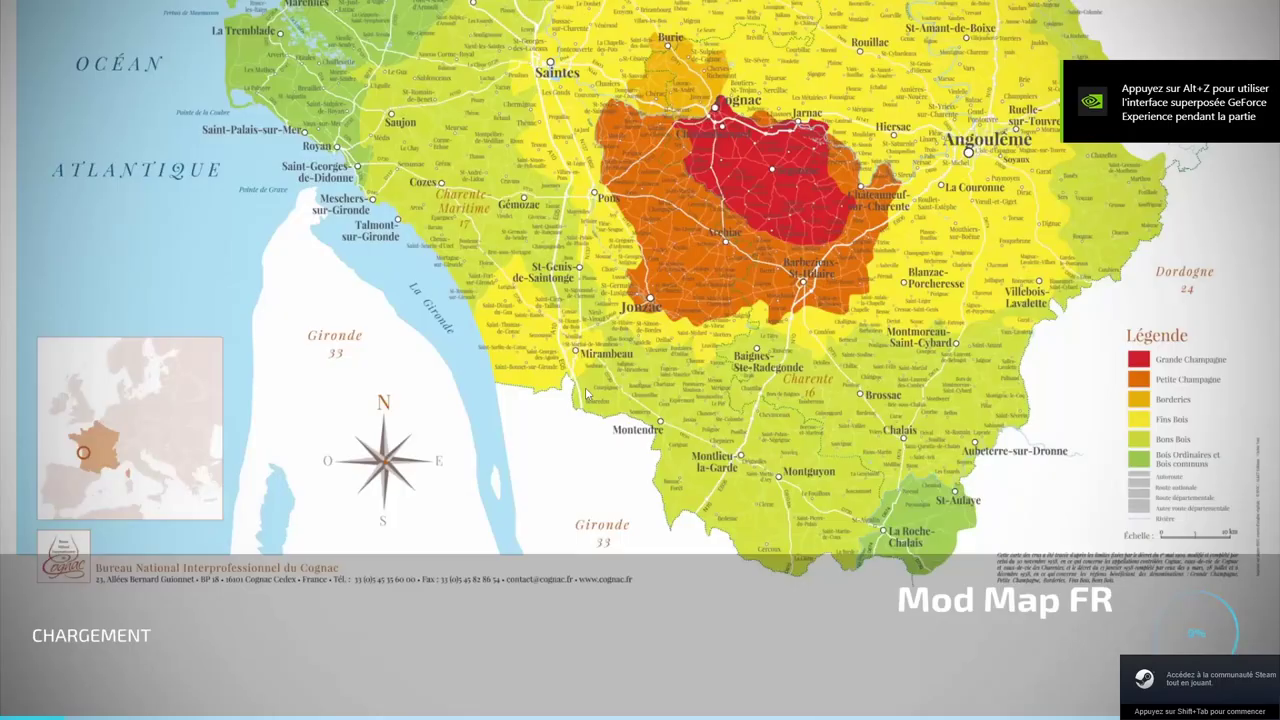